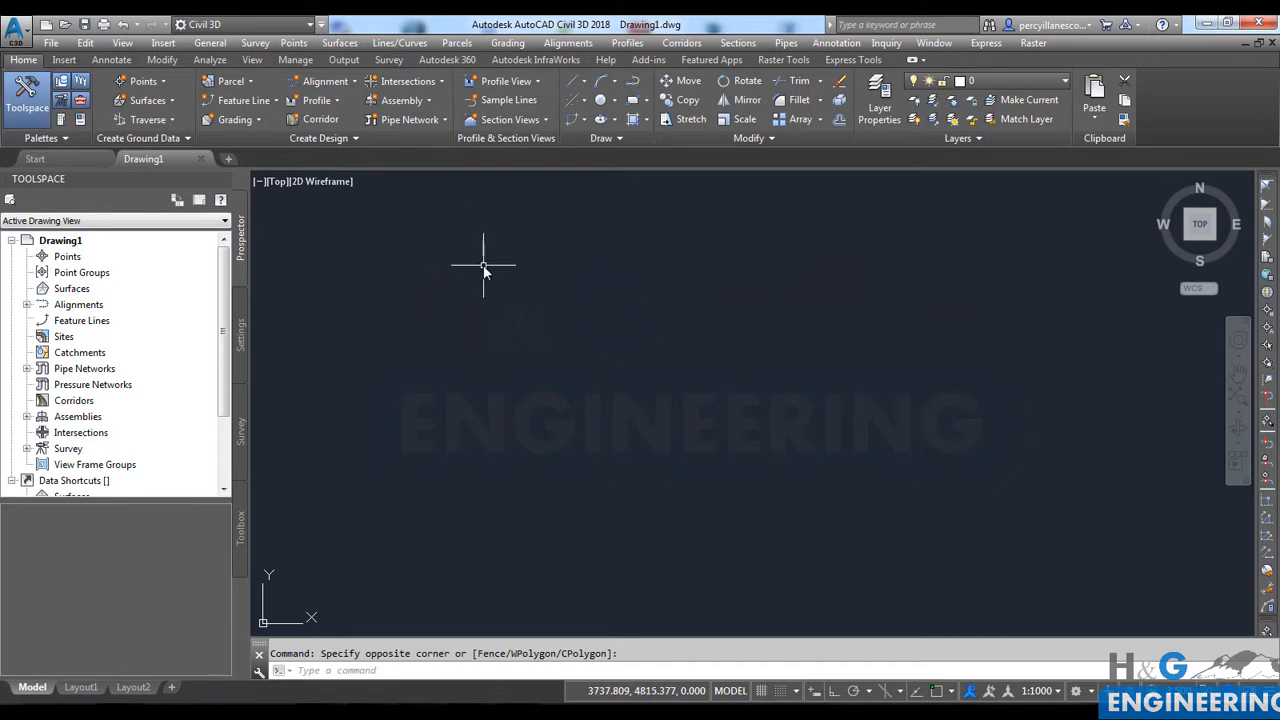
Step: Open the settings of Drawing1 and set the zone category to UTM, WGS84 Datum
click(240, 348)
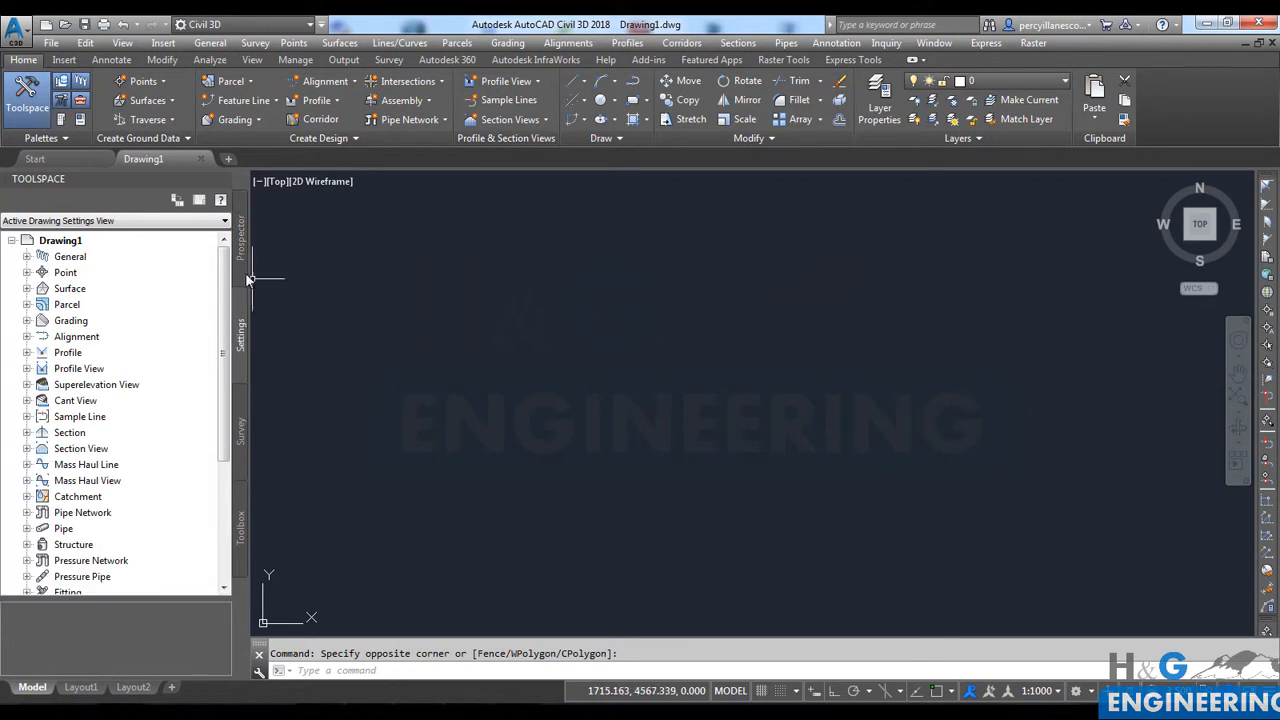
click(80, 243)
right_click(80, 243)
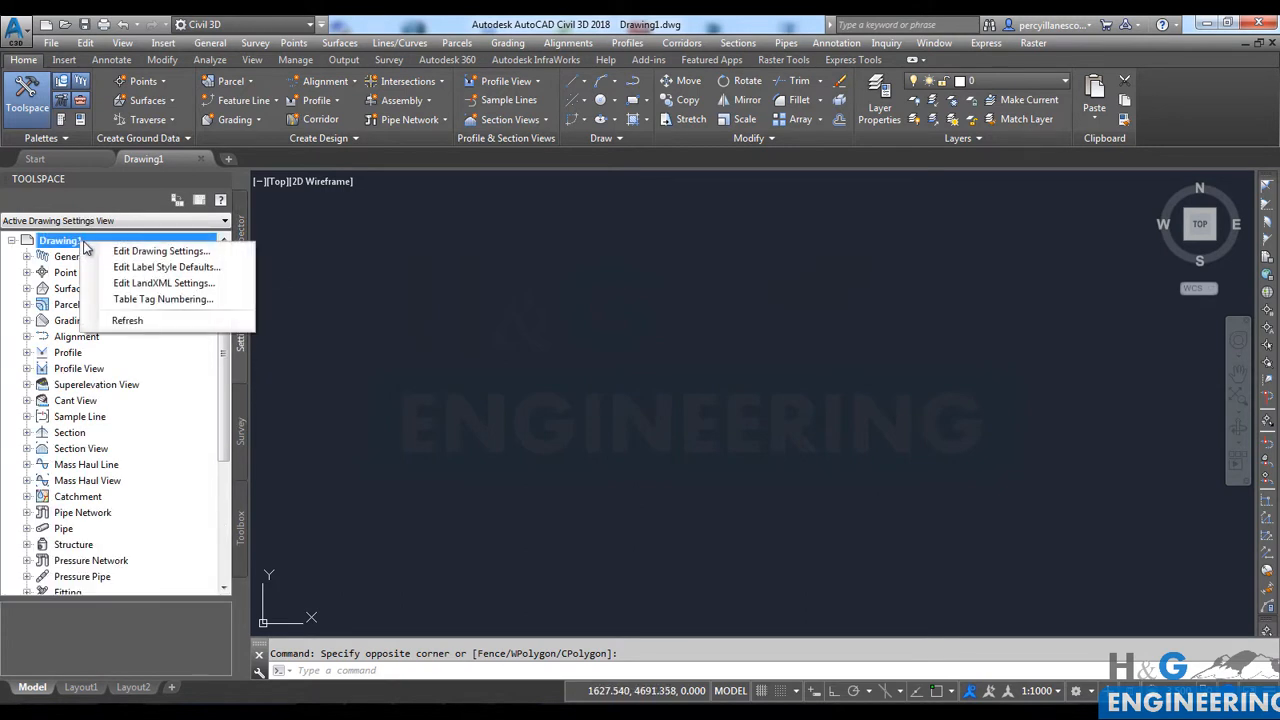
click(184, 257)
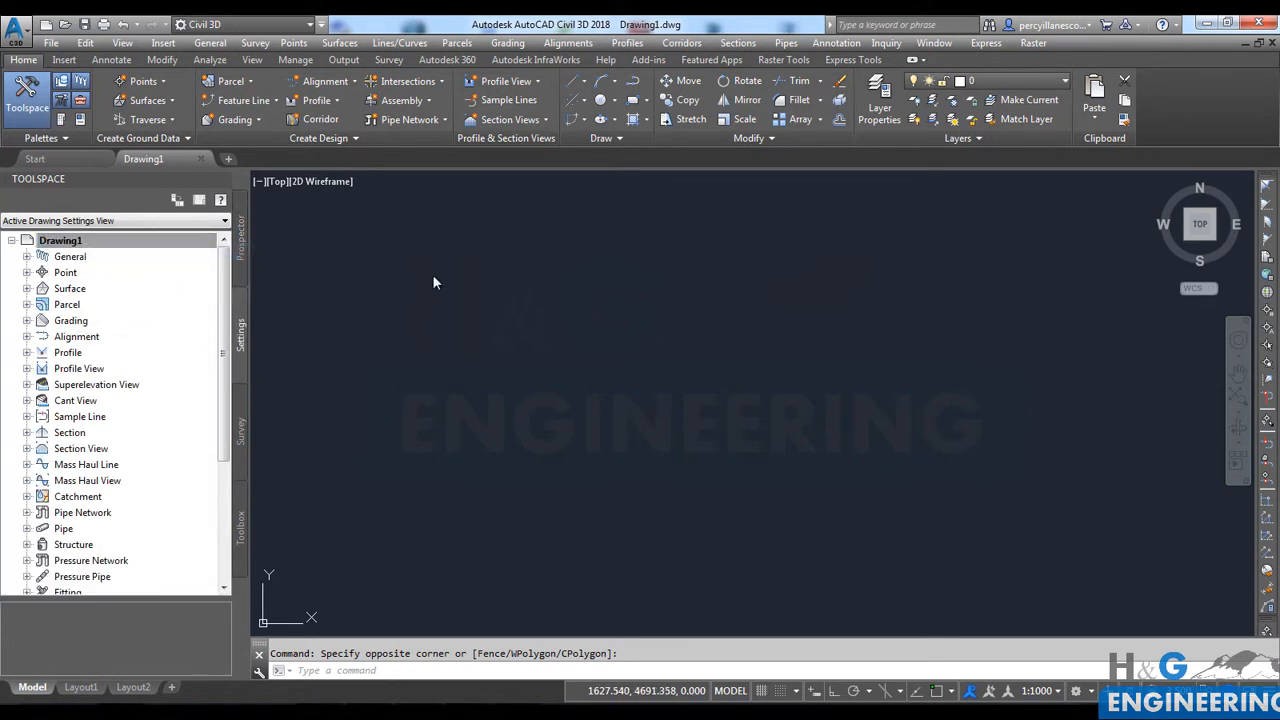
click(772, 284)
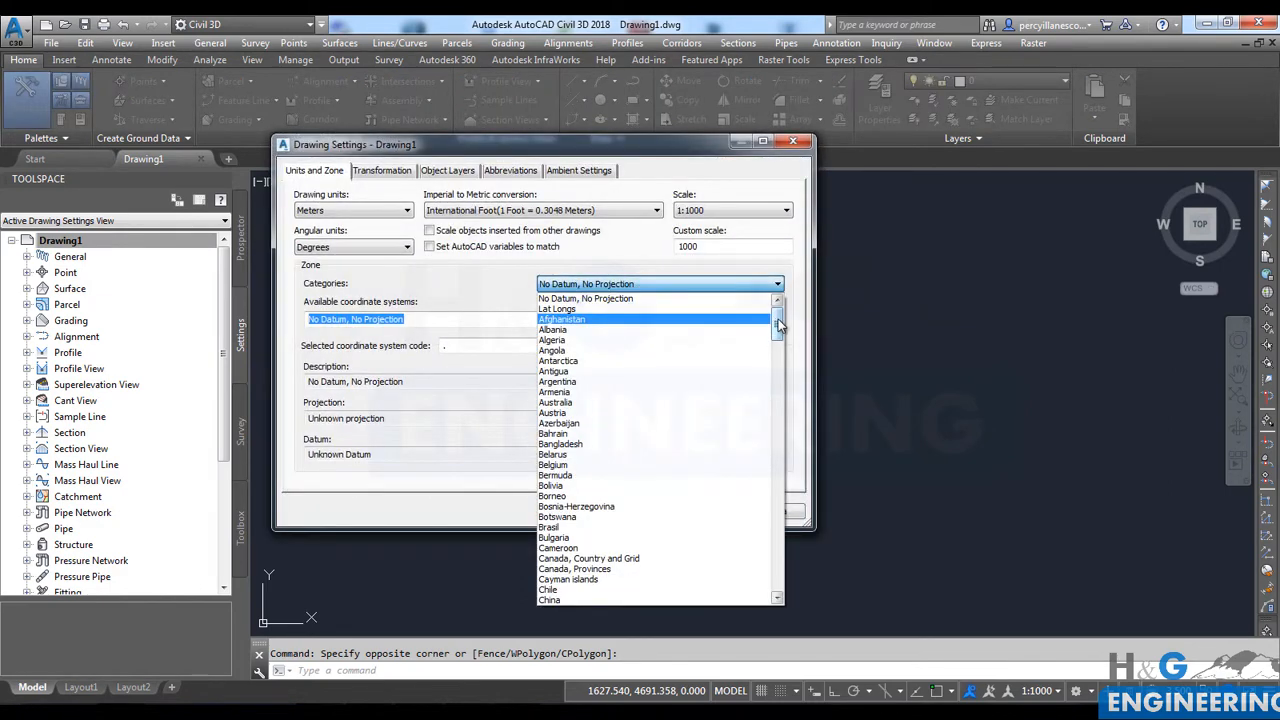
drag(778, 319, 790, 590)
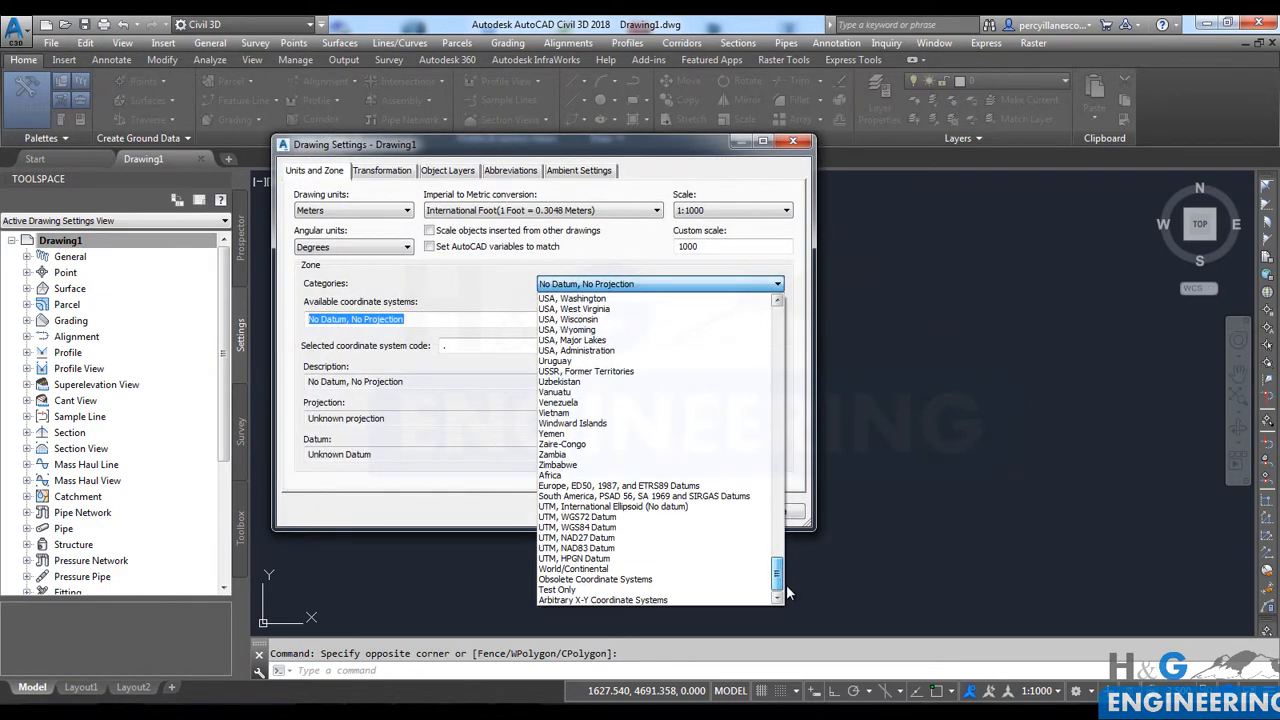
click(580, 527)
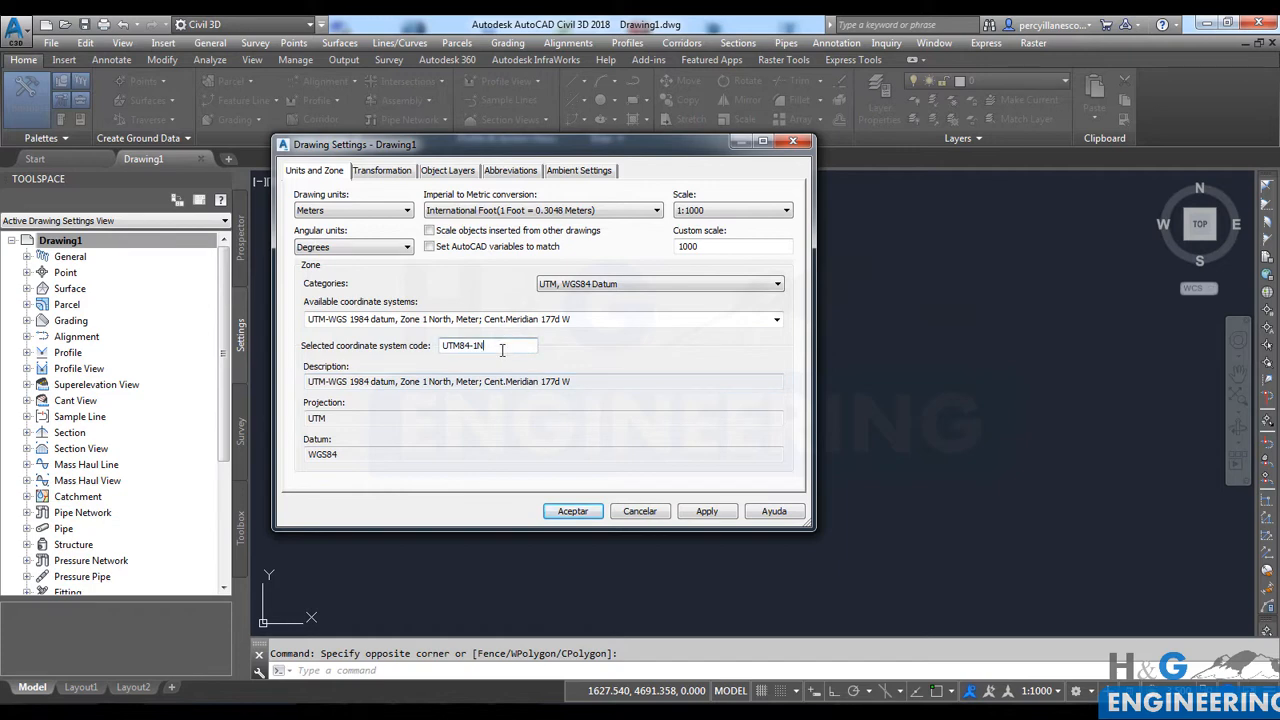
Step: Set the coordinate system code to UTM84-18s for Zone 18 South and apply the drawing settings
key(BackSpace)
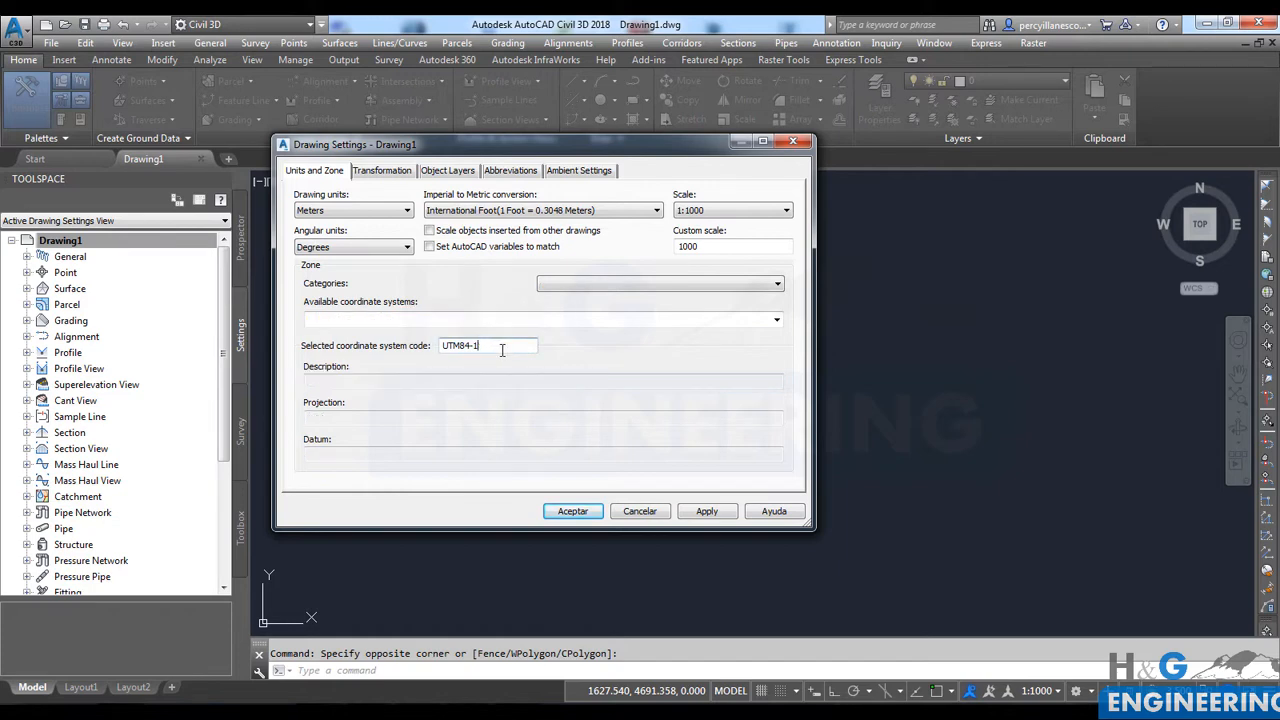
text(8s)
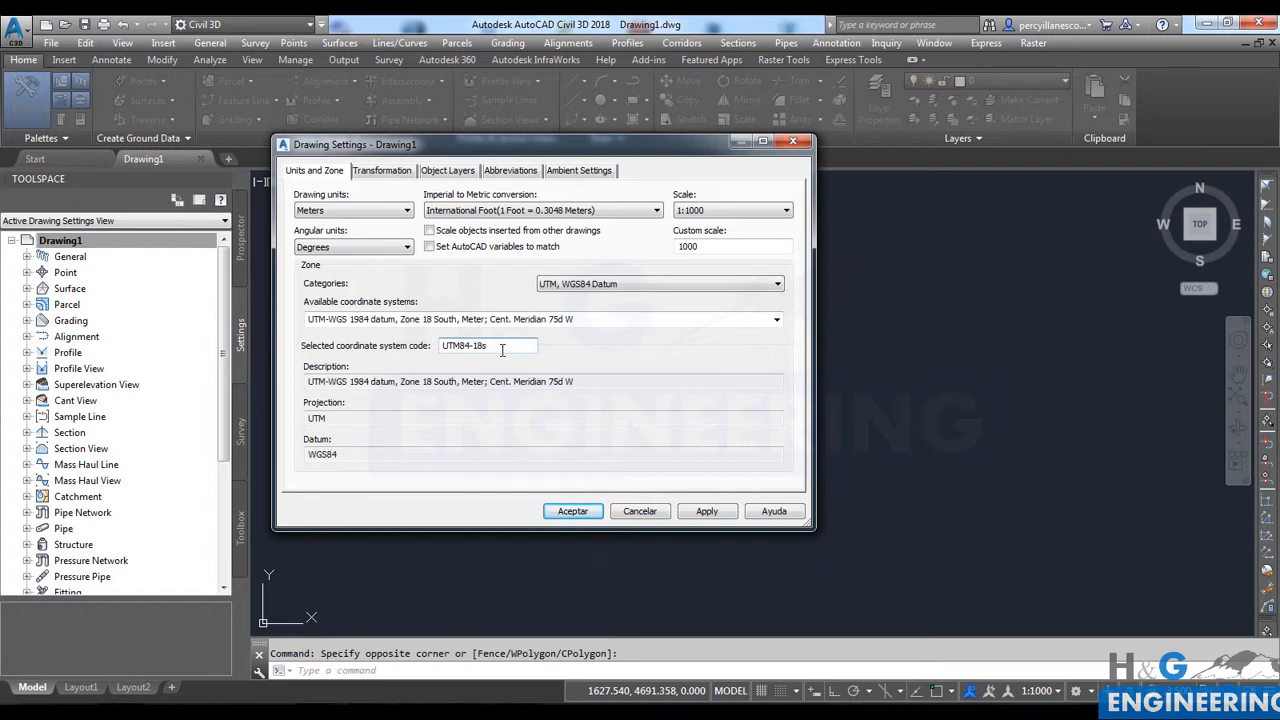
click(704, 511)
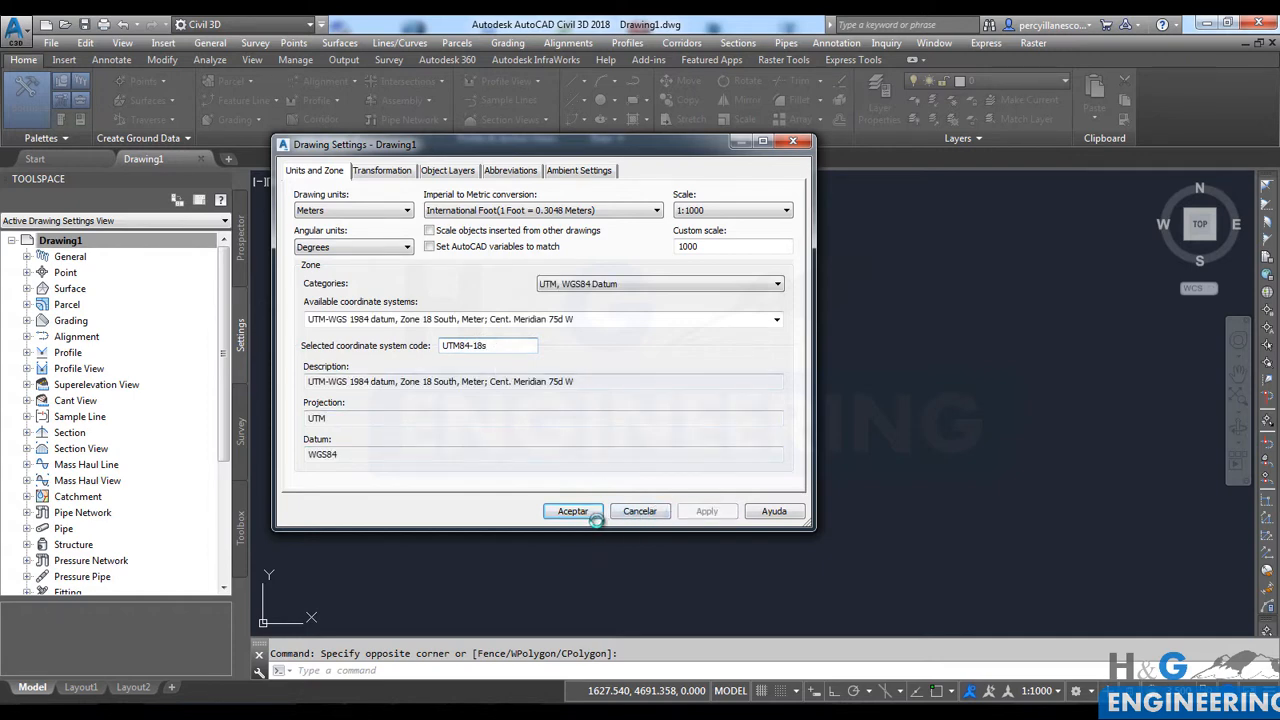
click(572, 511)
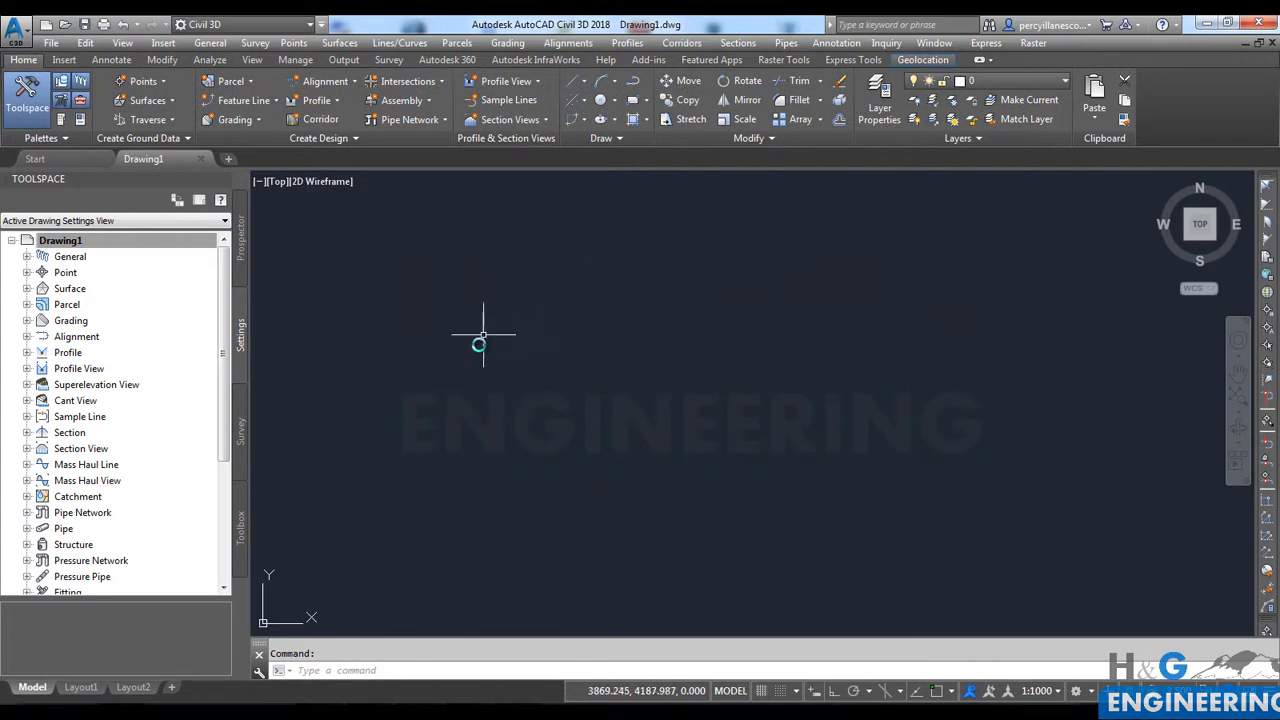
Step: Start saving the drawing as a new file and browse on drive D to Civil_3D_clases, Sesion N° 16, Data, S16T01
click(238, 234)
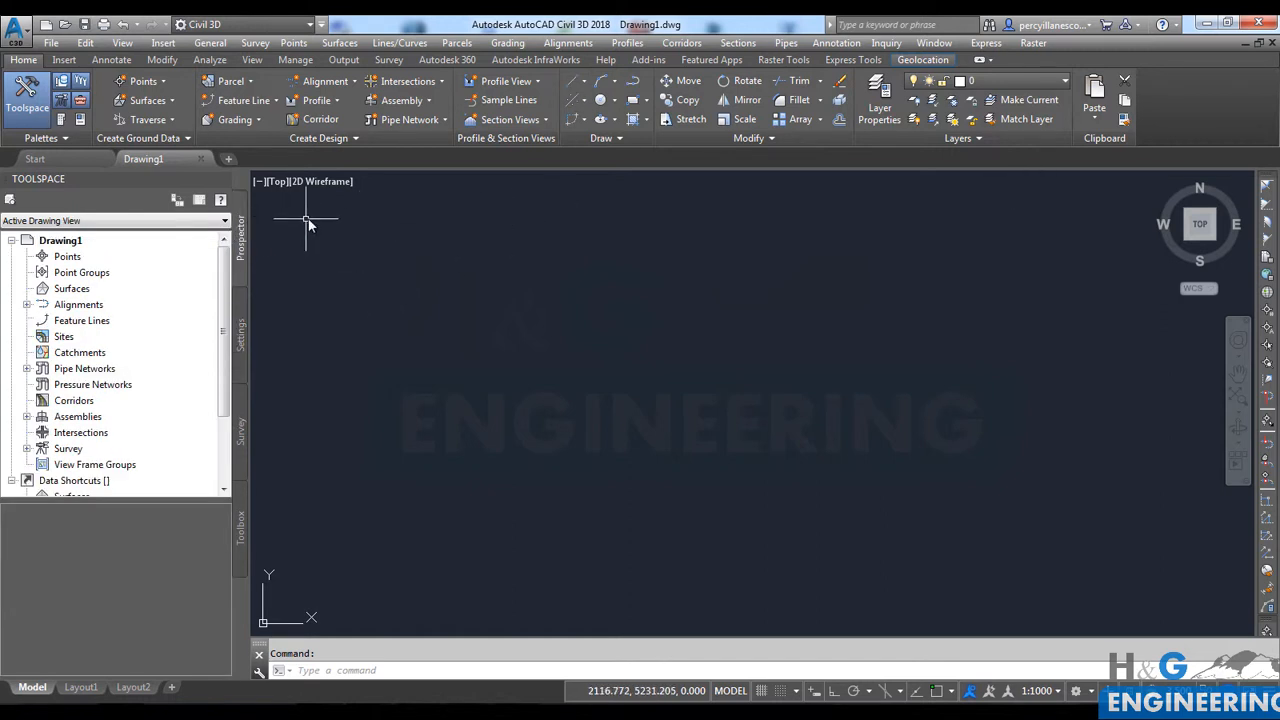
click(18, 33)
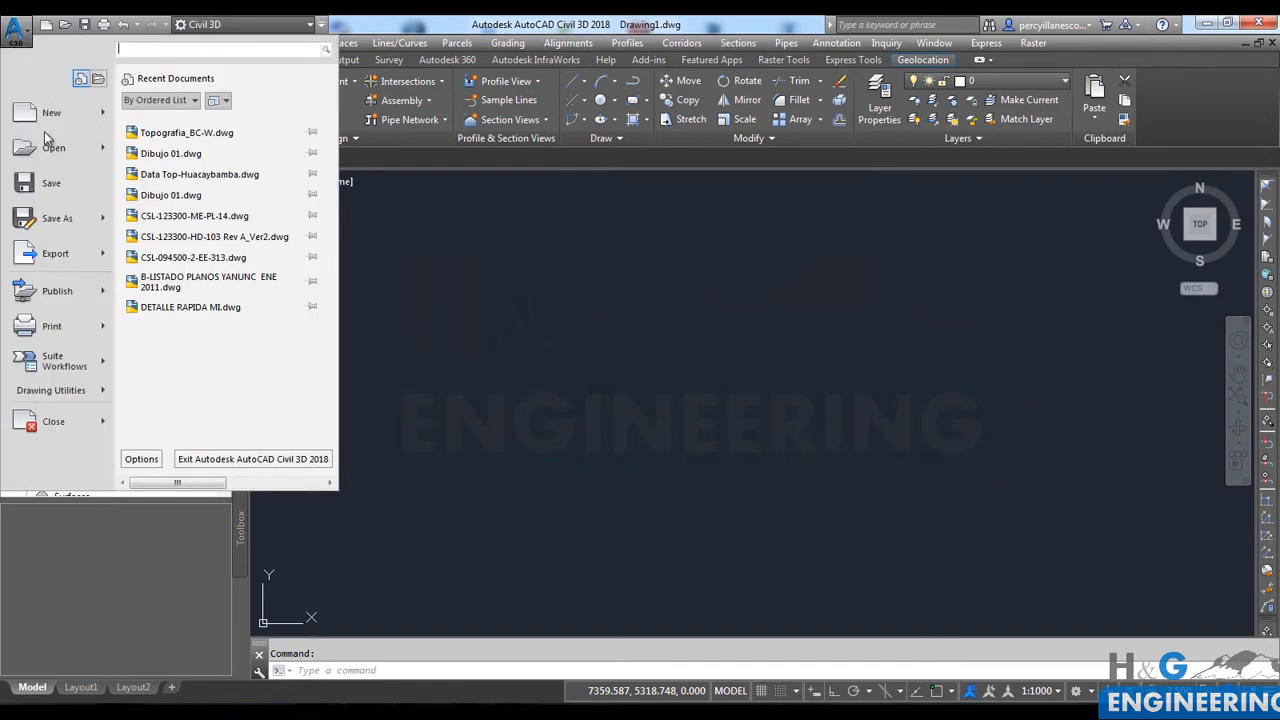
click(57, 218)
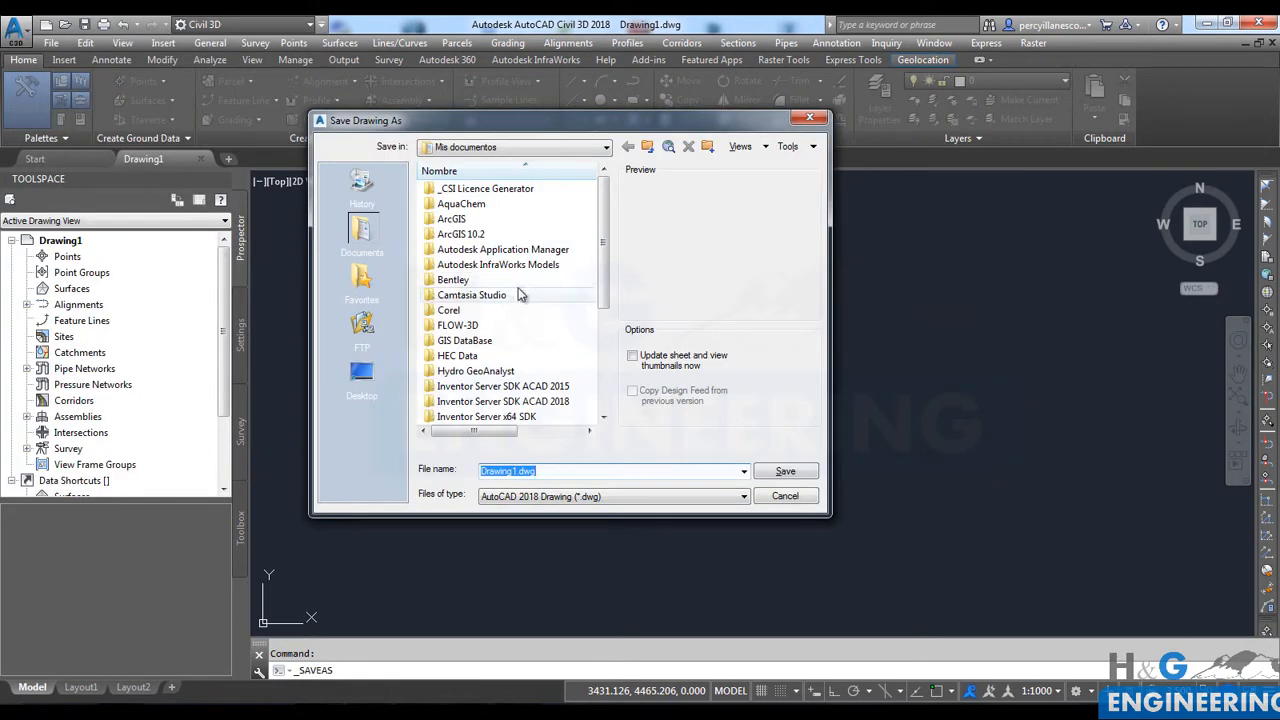
scroll(529, 364, down, 1)
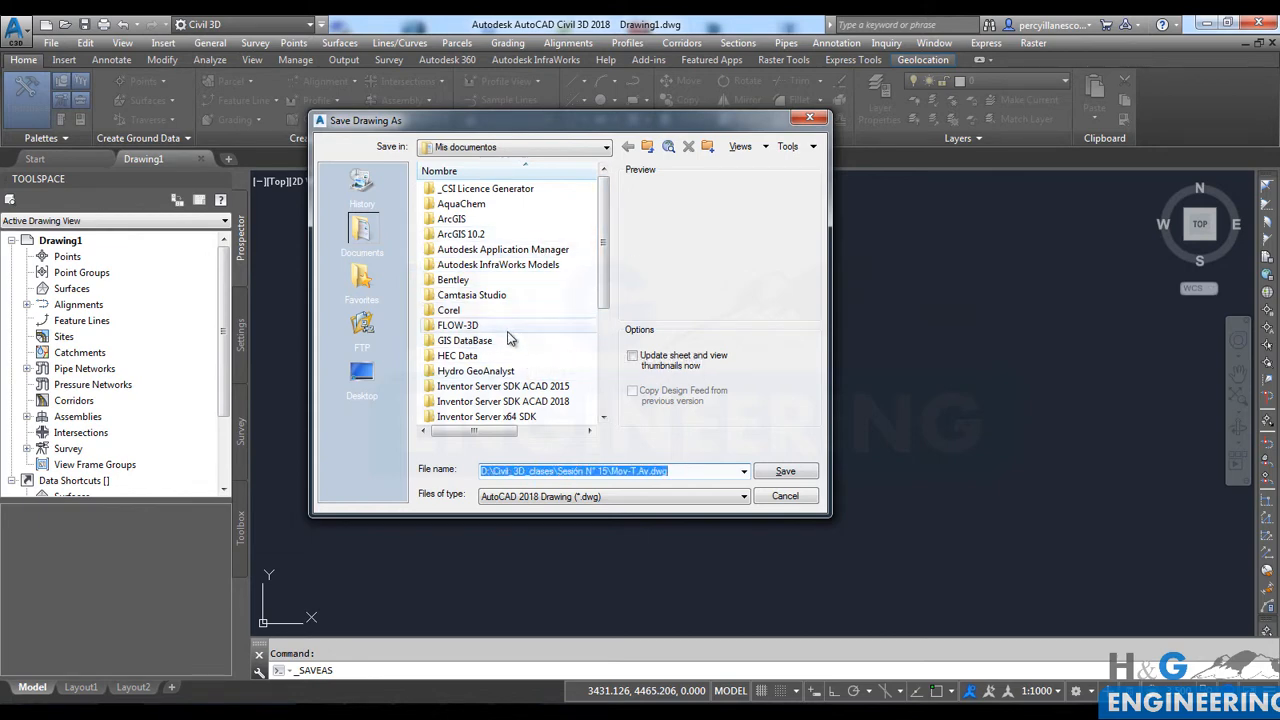
scroll(598, 282, down, 4)
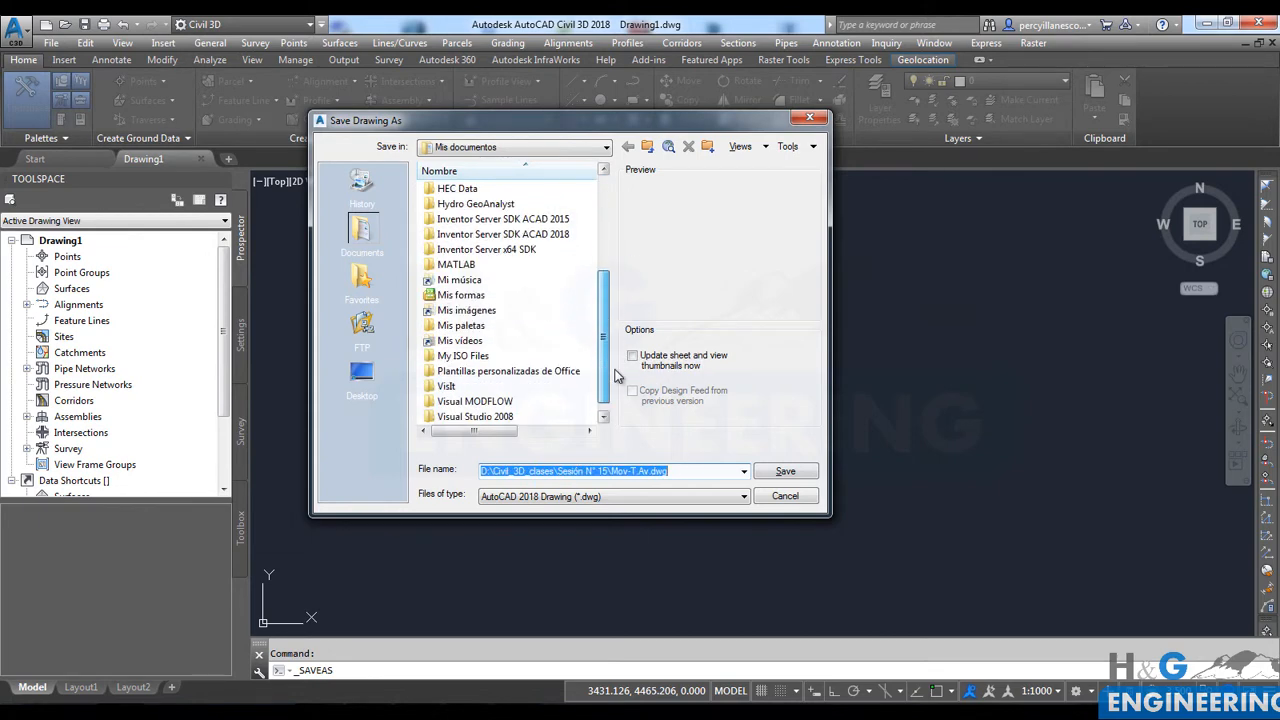
scroll(600, 272, up, 4)
scroll(596, 248, down, 4)
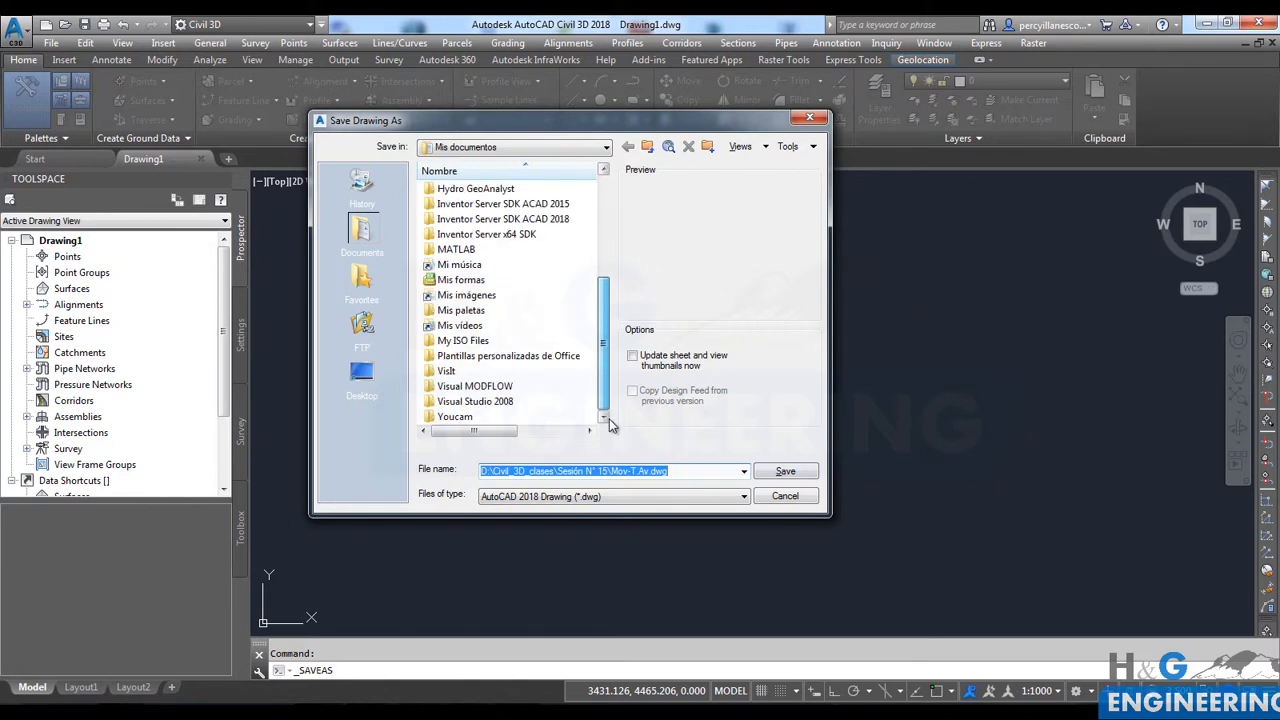
click(362, 374)
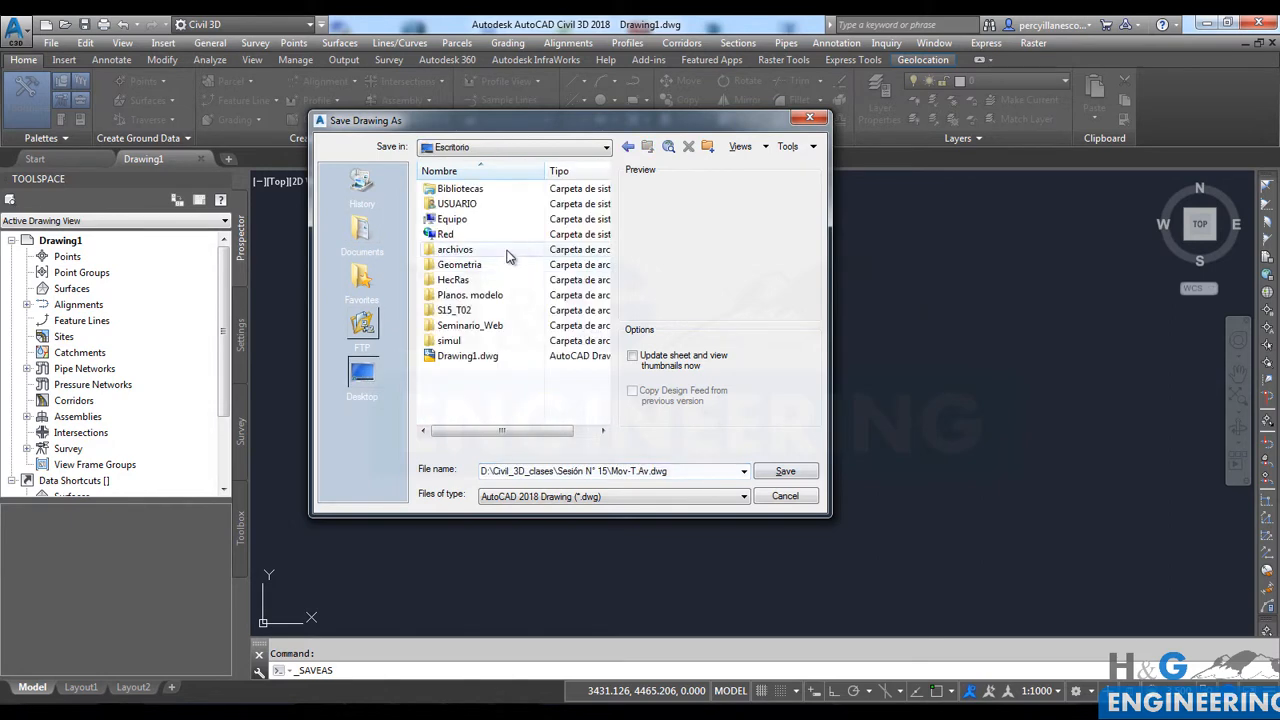
double_click(457, 218)
double_click(468, 226)
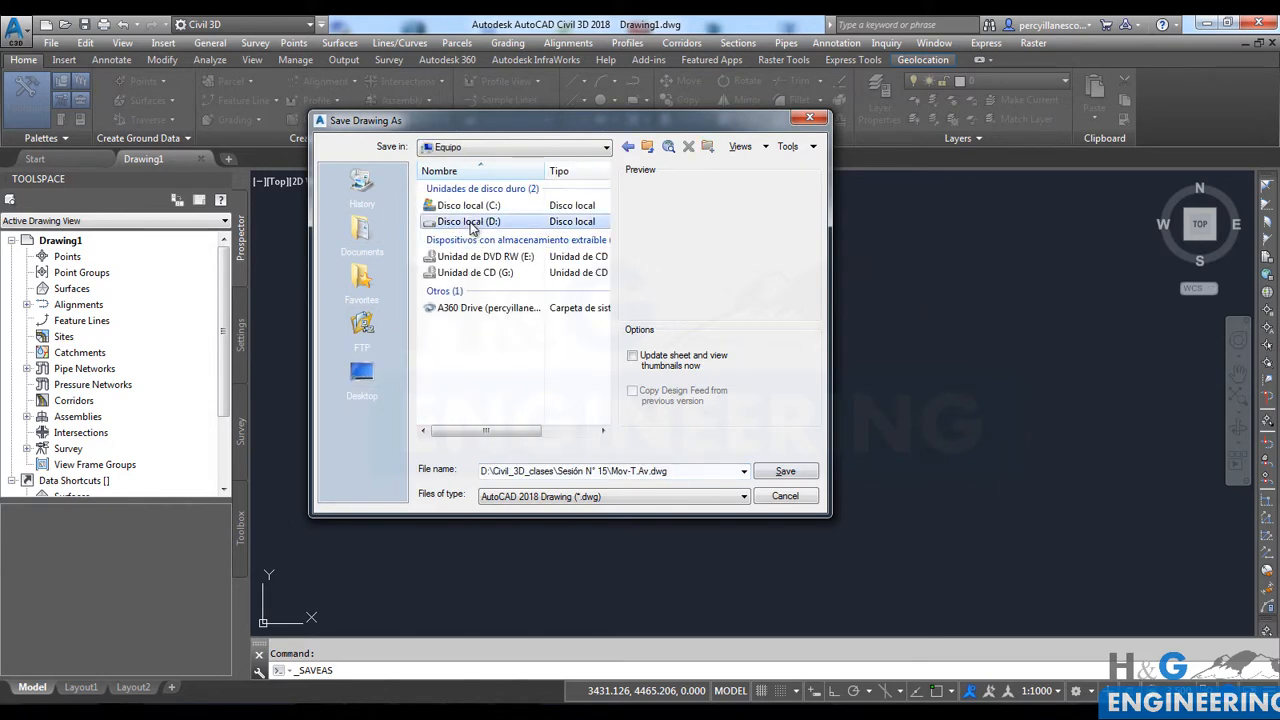
double_click(470, 279)
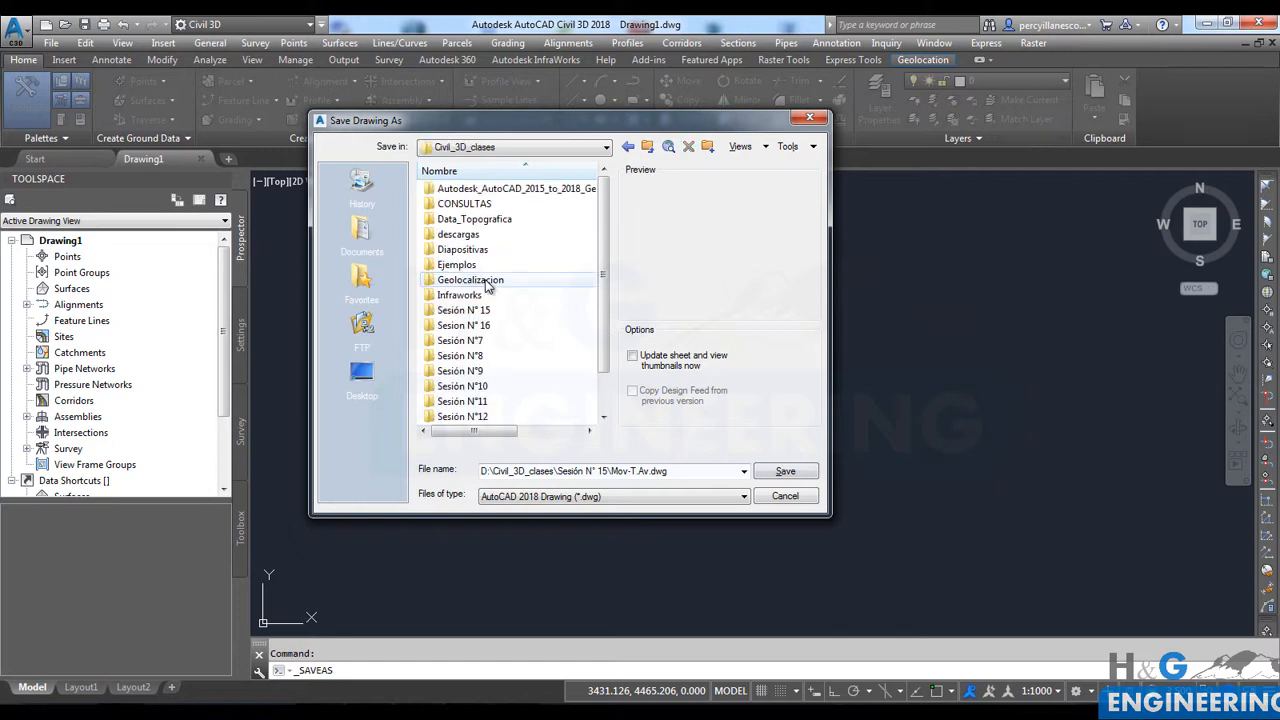
double_click(490, 327)
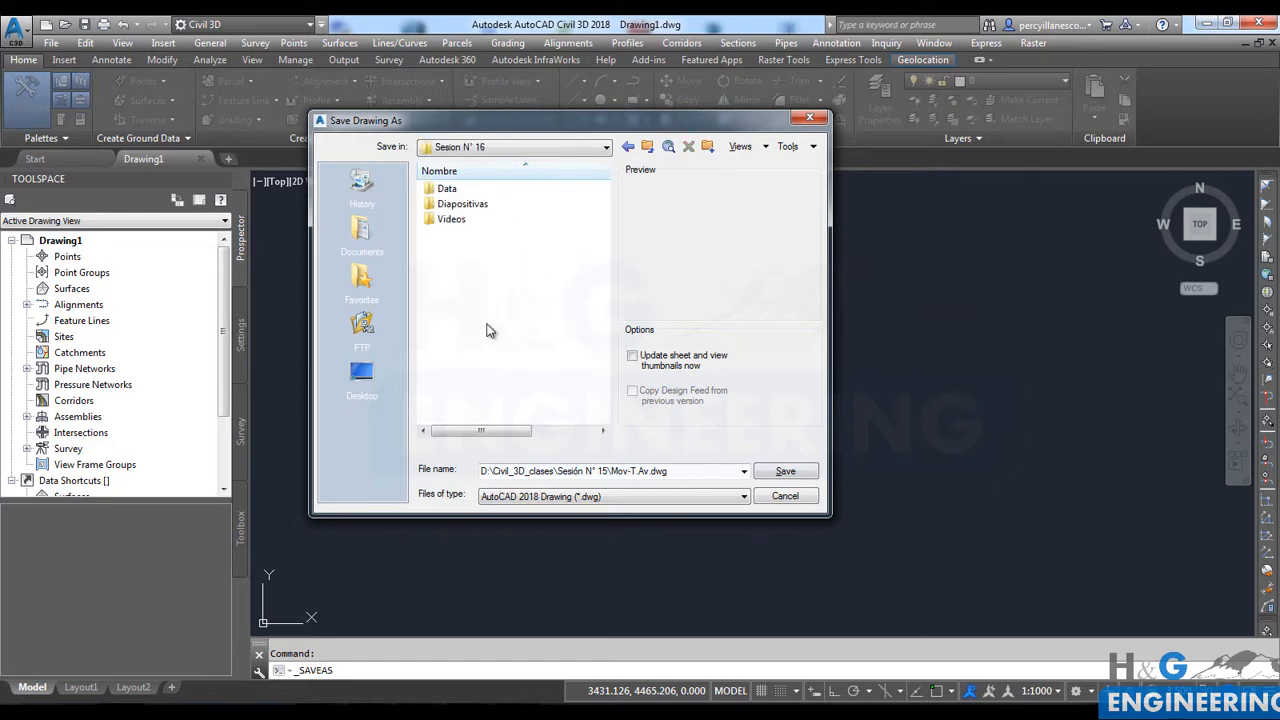
double_click(458, 189)
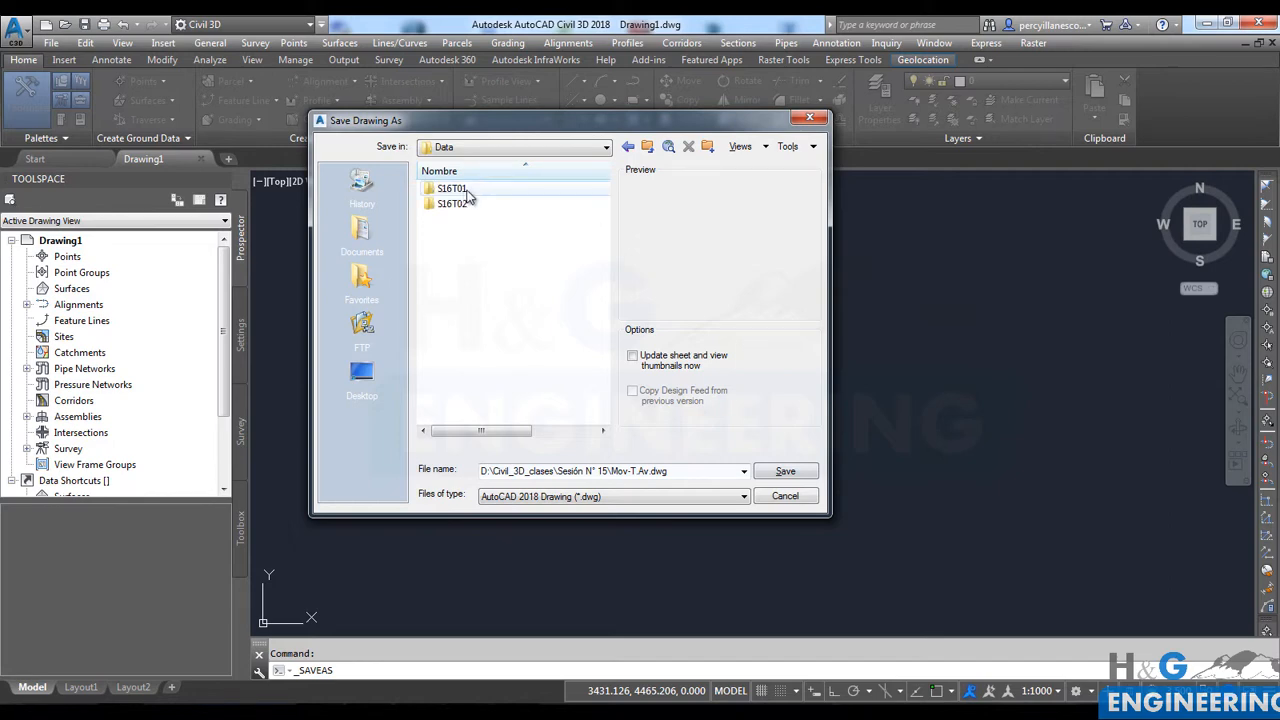
double_click(470, 192)
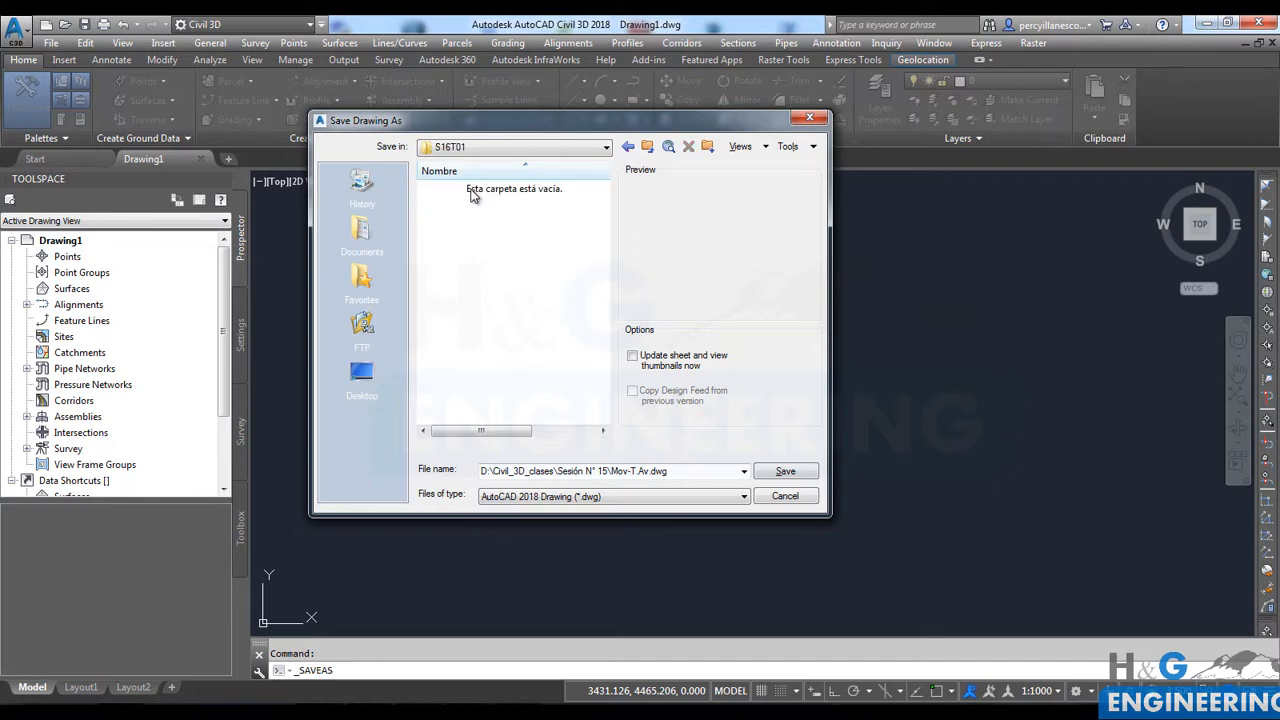
Step: Name the drawing S16_T01 and save it as an AutoCAD 2018 drawing
triple_click(677, 472)
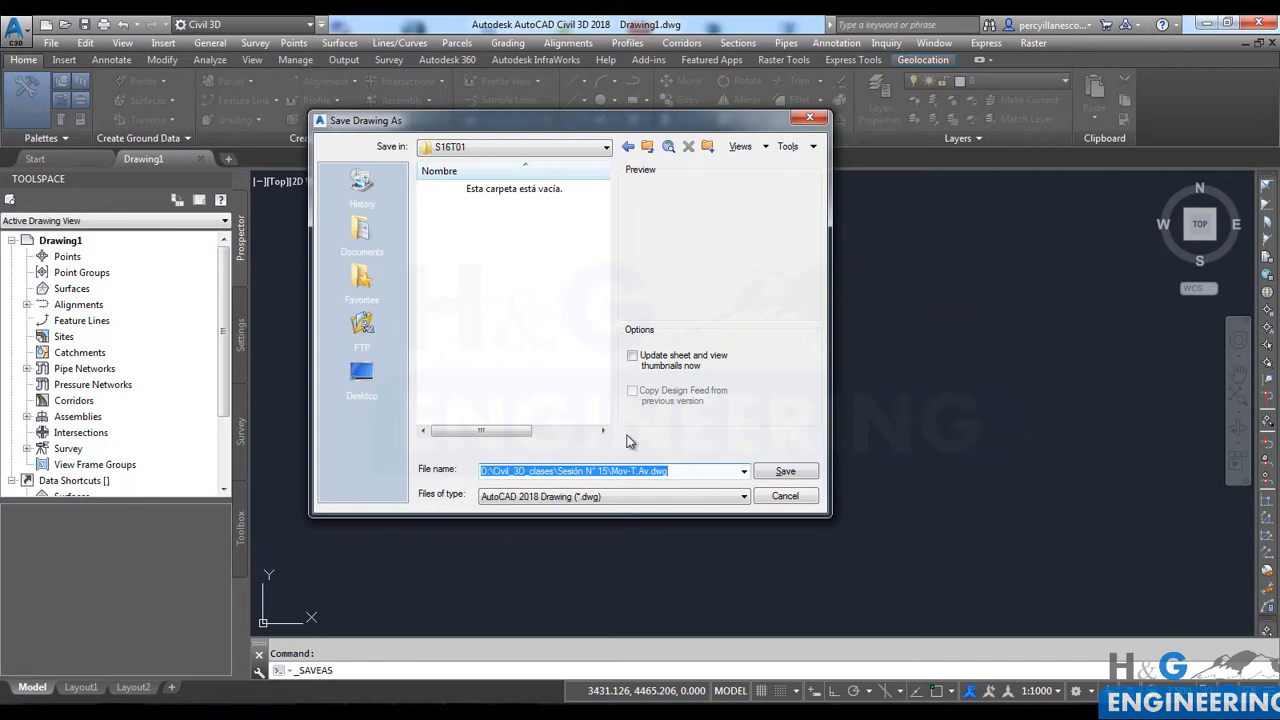
text(S16_T01)
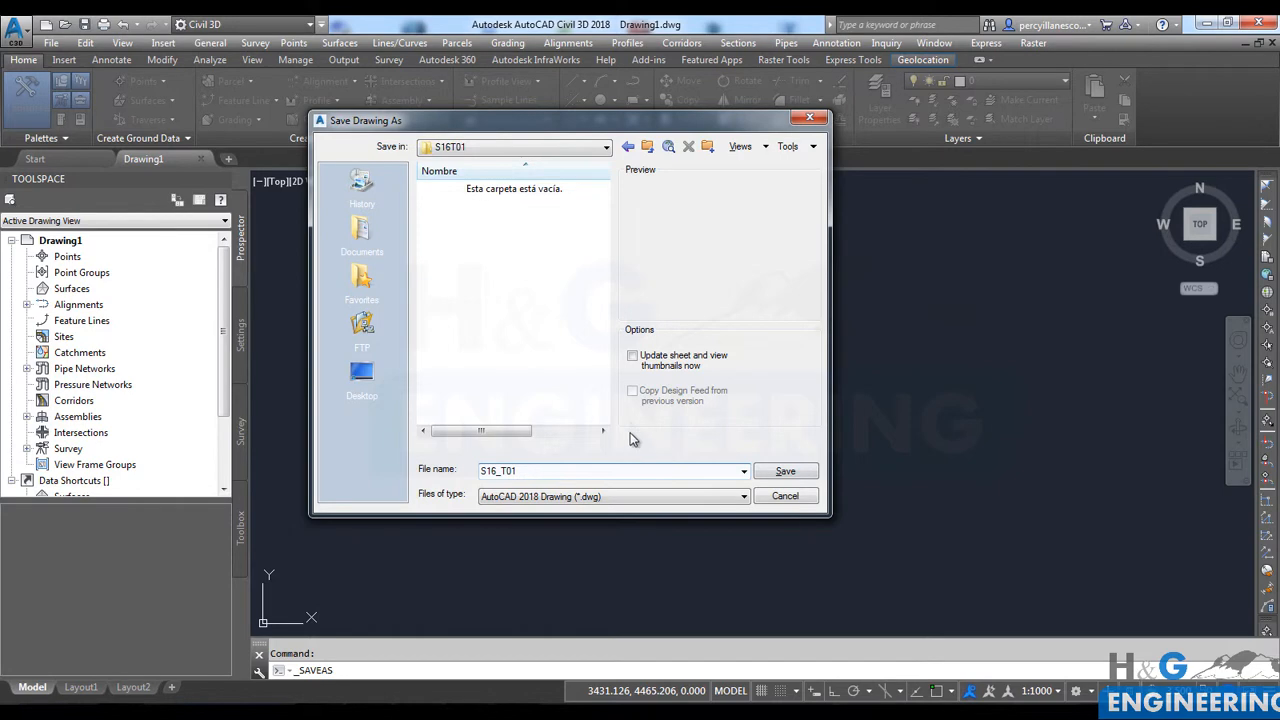
click(779, 472)
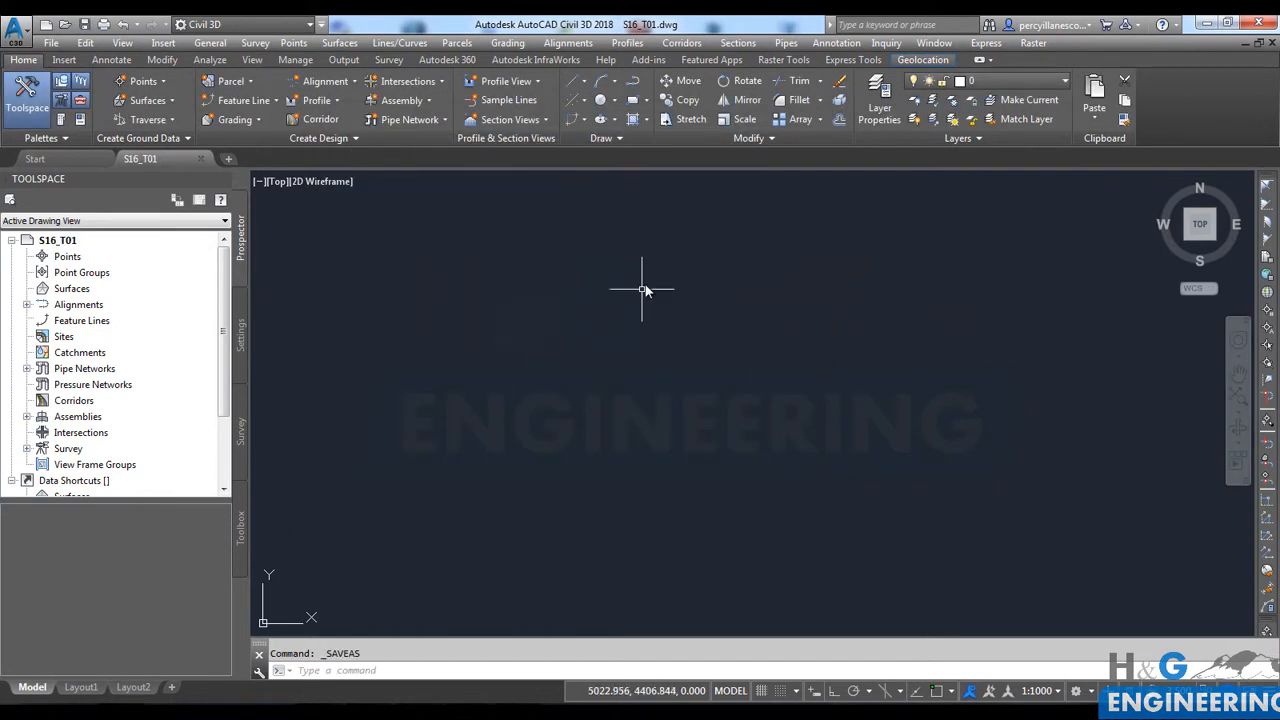
Step: Import all Civil 3D styles and settings from PLANTILLA2019.dwg in the S15_T01 folder, accepting the overwrite of duplicate styles
click(298, 61)
click(931, 92)
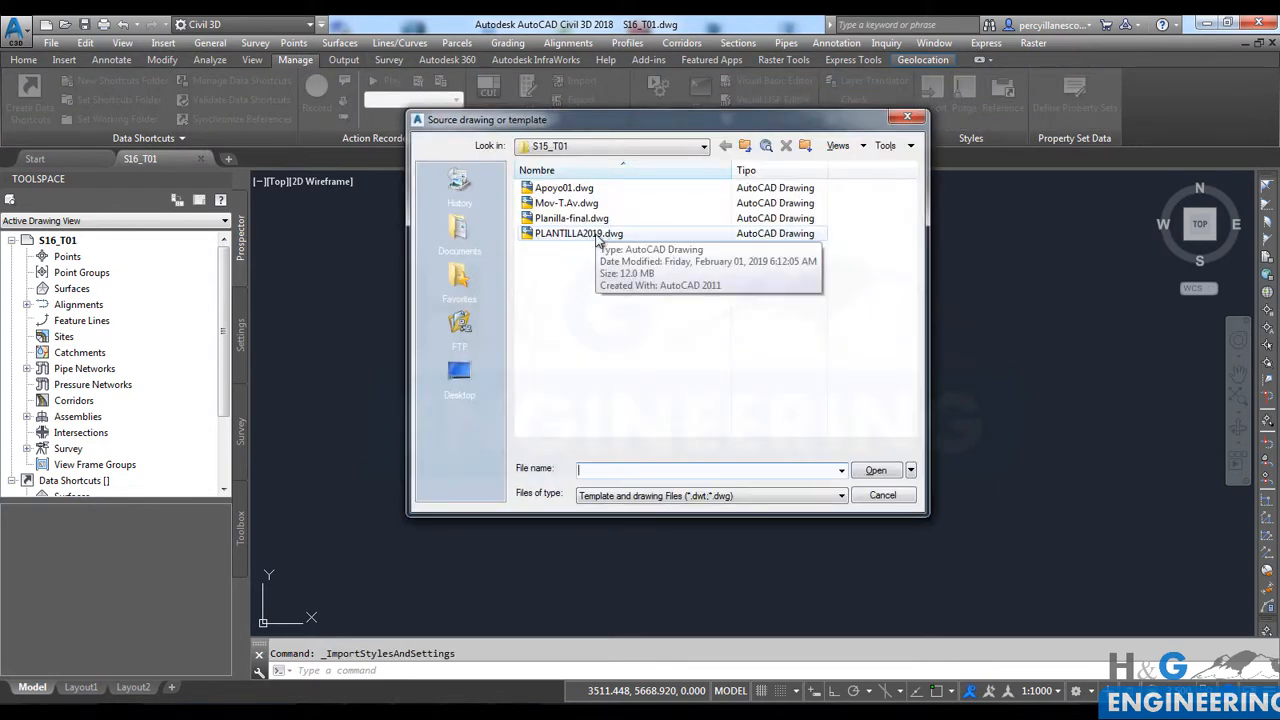
click(597, 236)
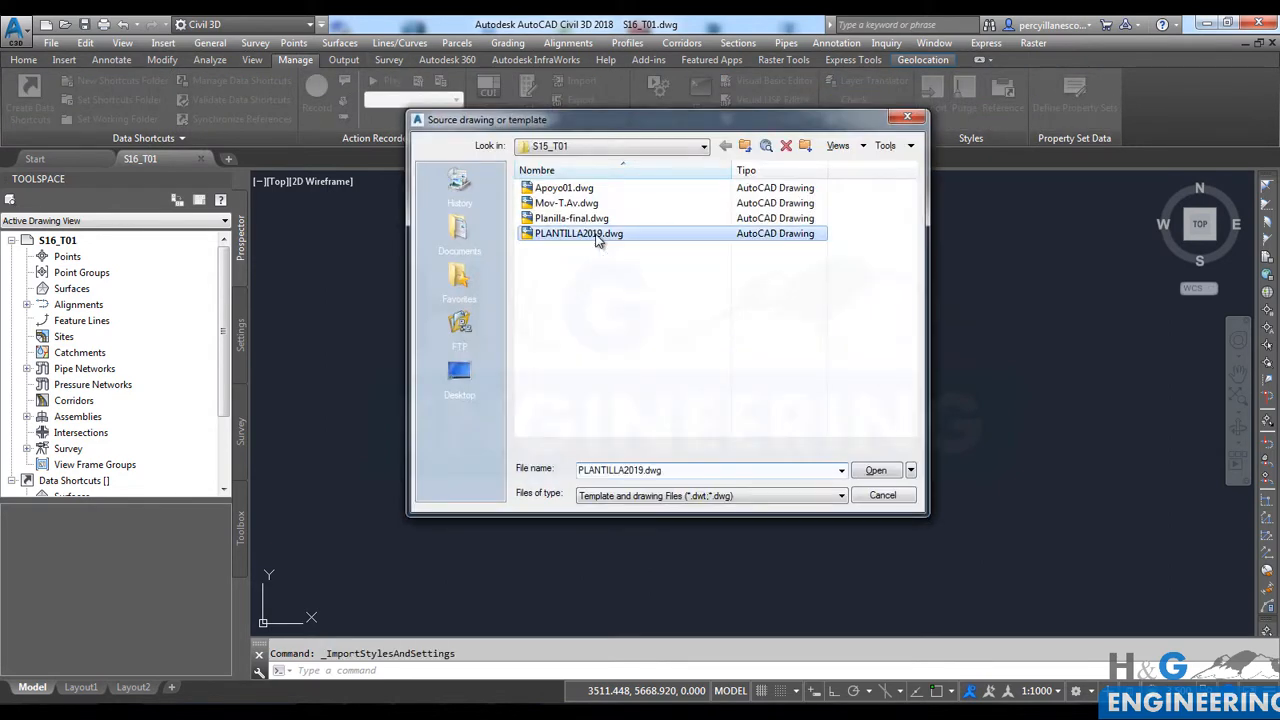
click(876, 470)
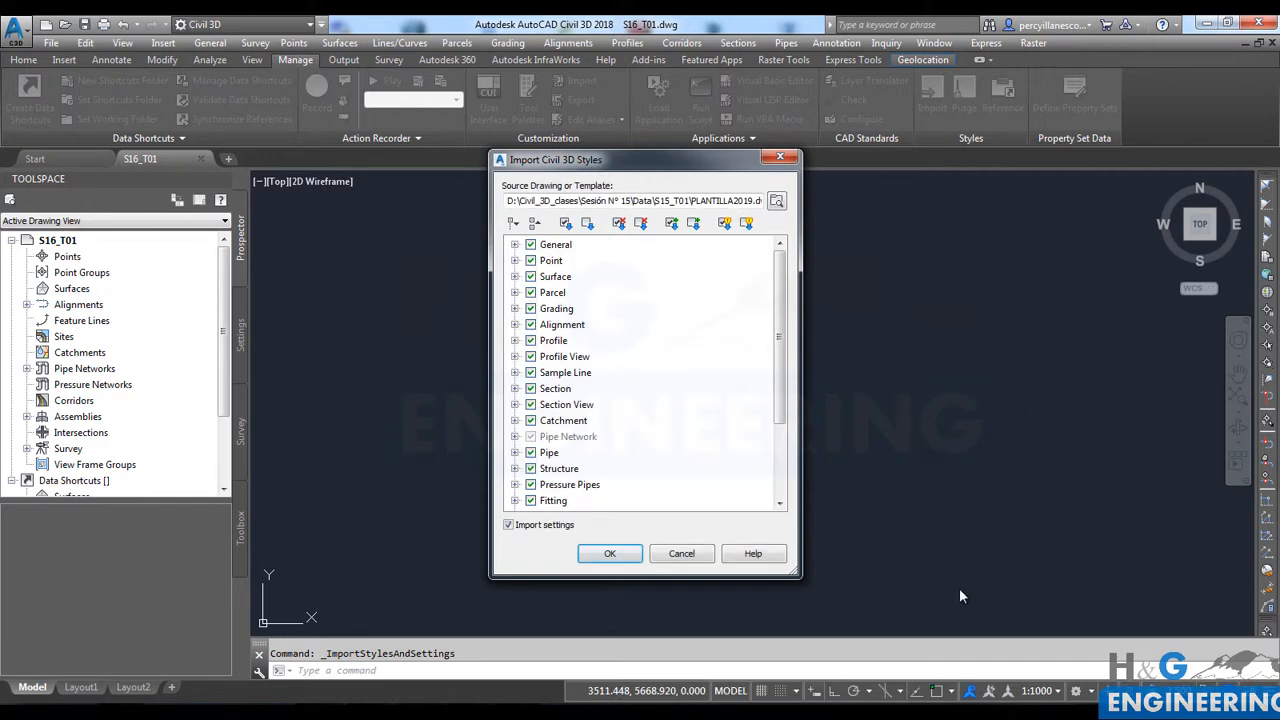
click(620, 560)
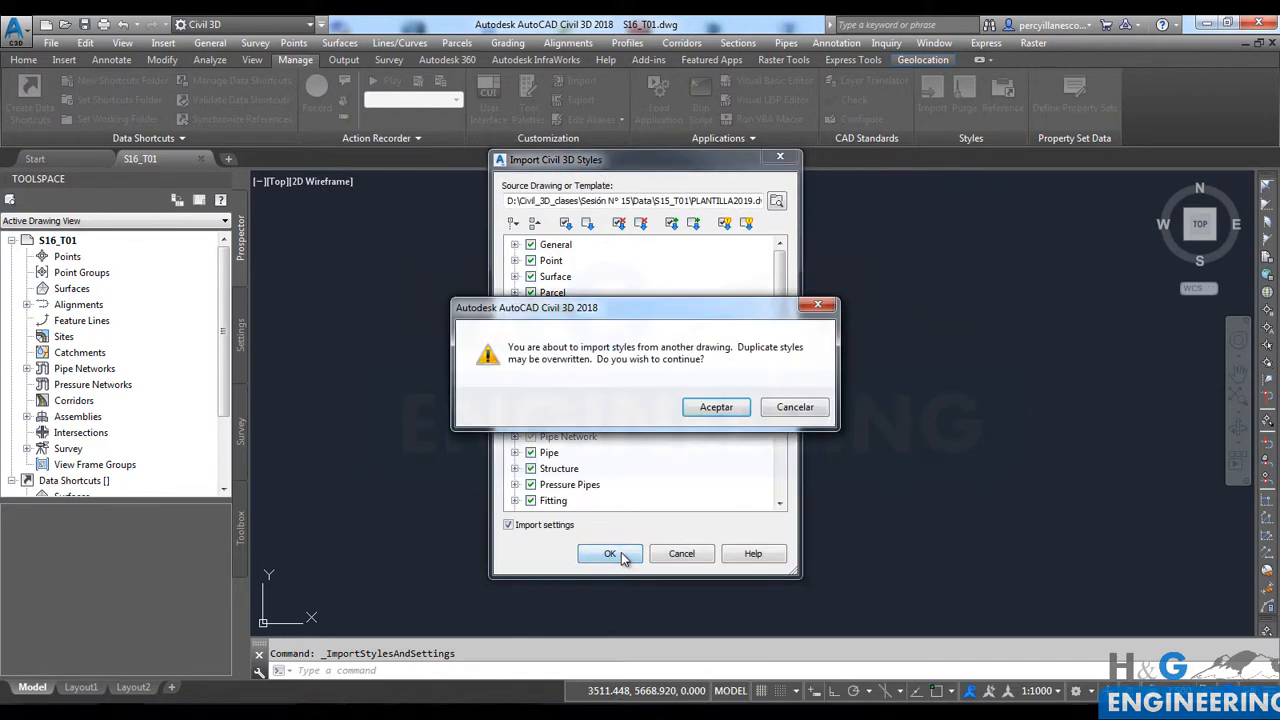
click(716, 407)
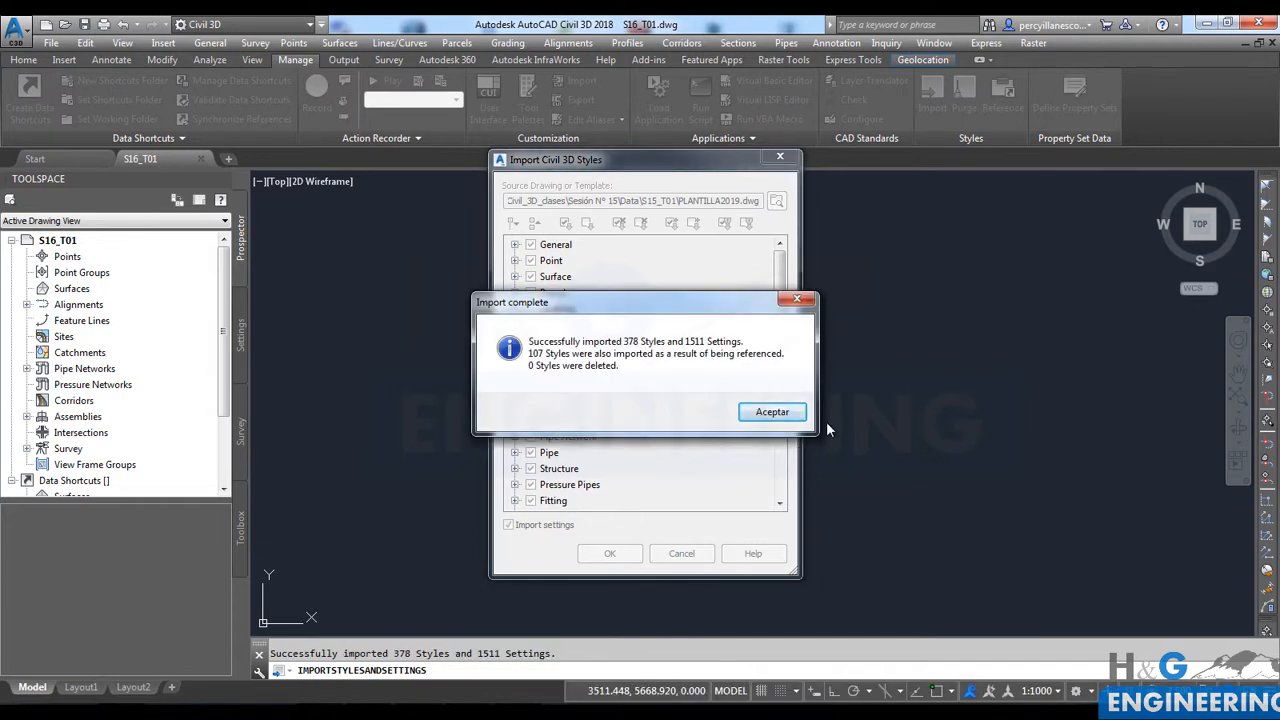
click(772, 412)
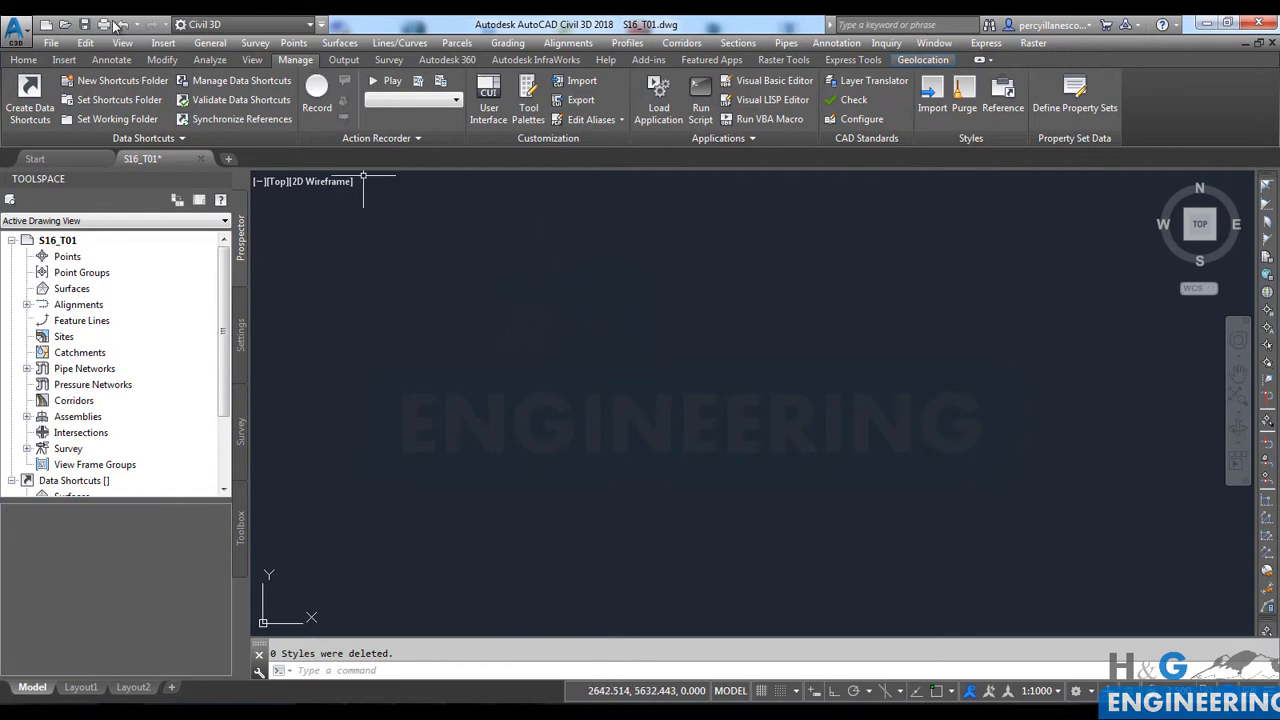
click(23, 59)
click(708, 354)
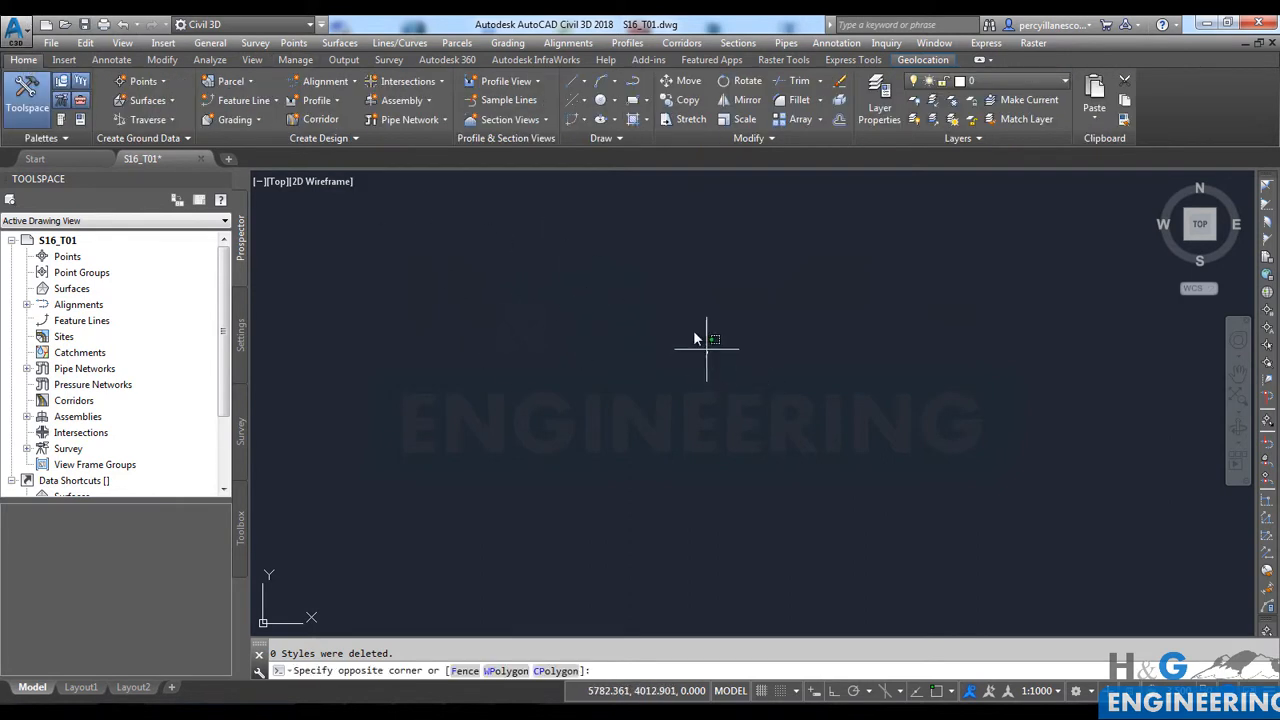
click(590, 300)
click(777, 315)
click(631, 283)
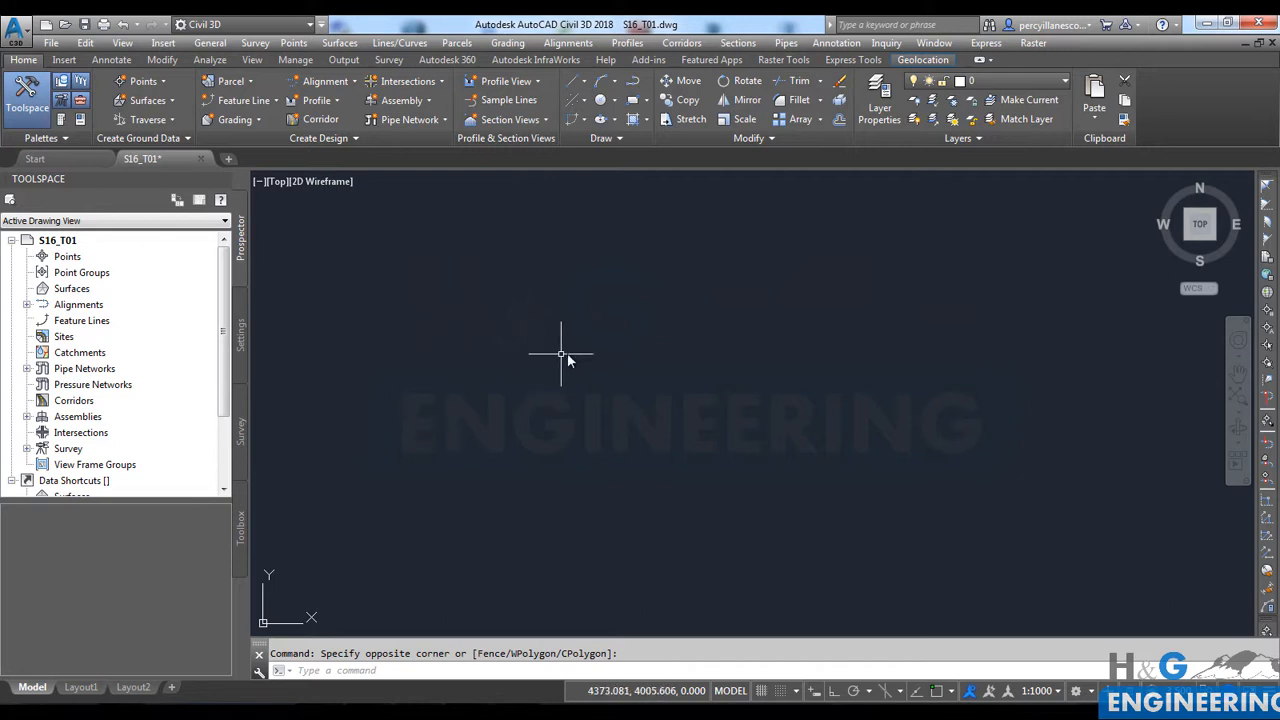
click(437, 428)
click(466, 391)
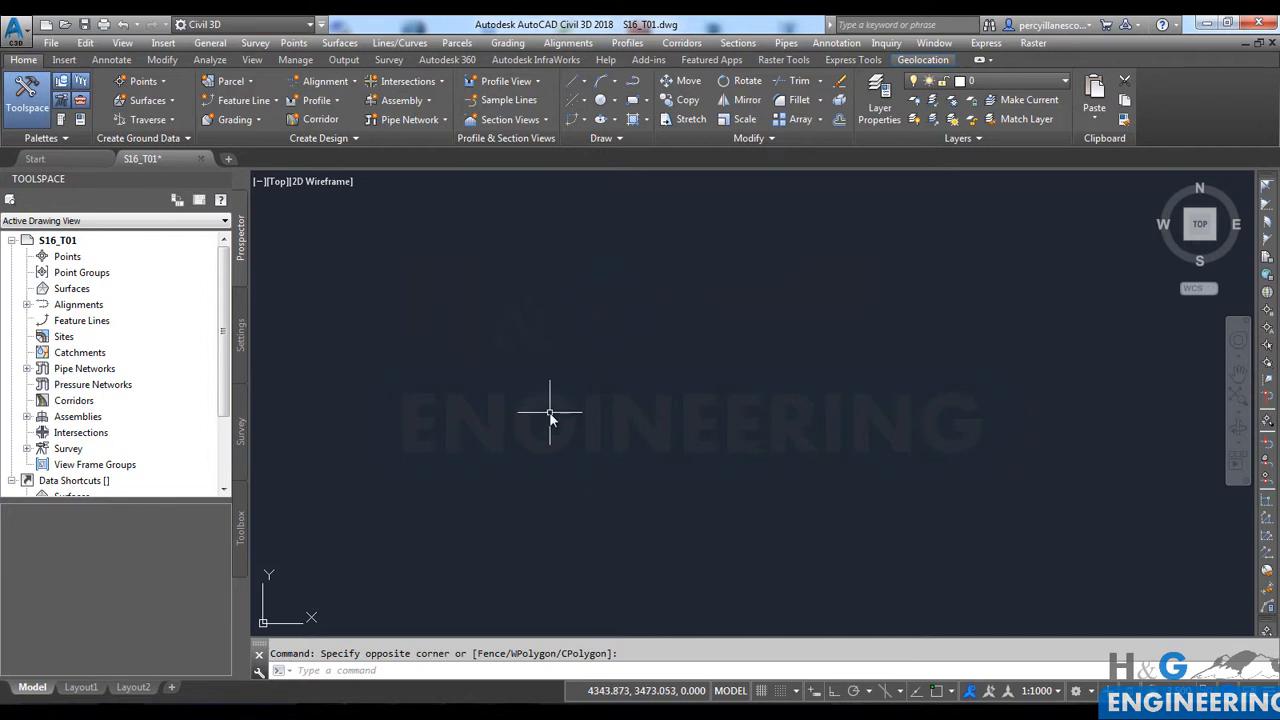
Step: Switch to the desktop and launch HEC-RAS 4.1.0
click(1272, 710)
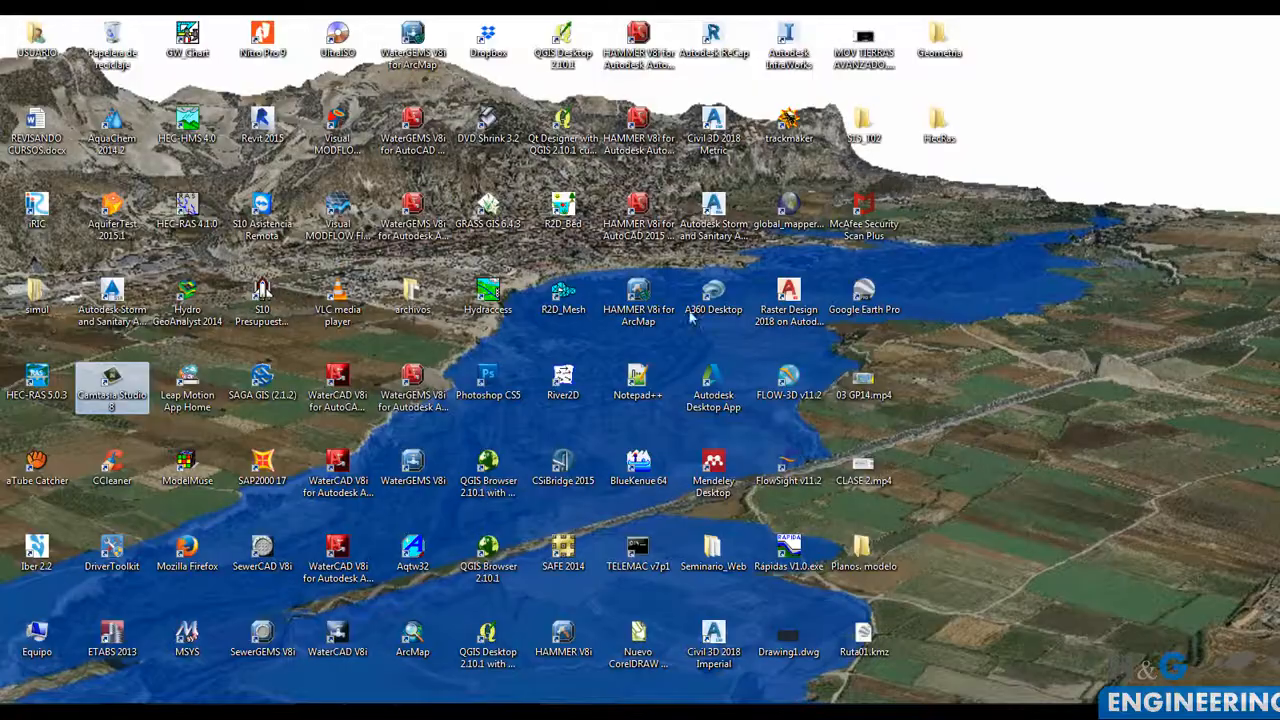
click(88, 254)
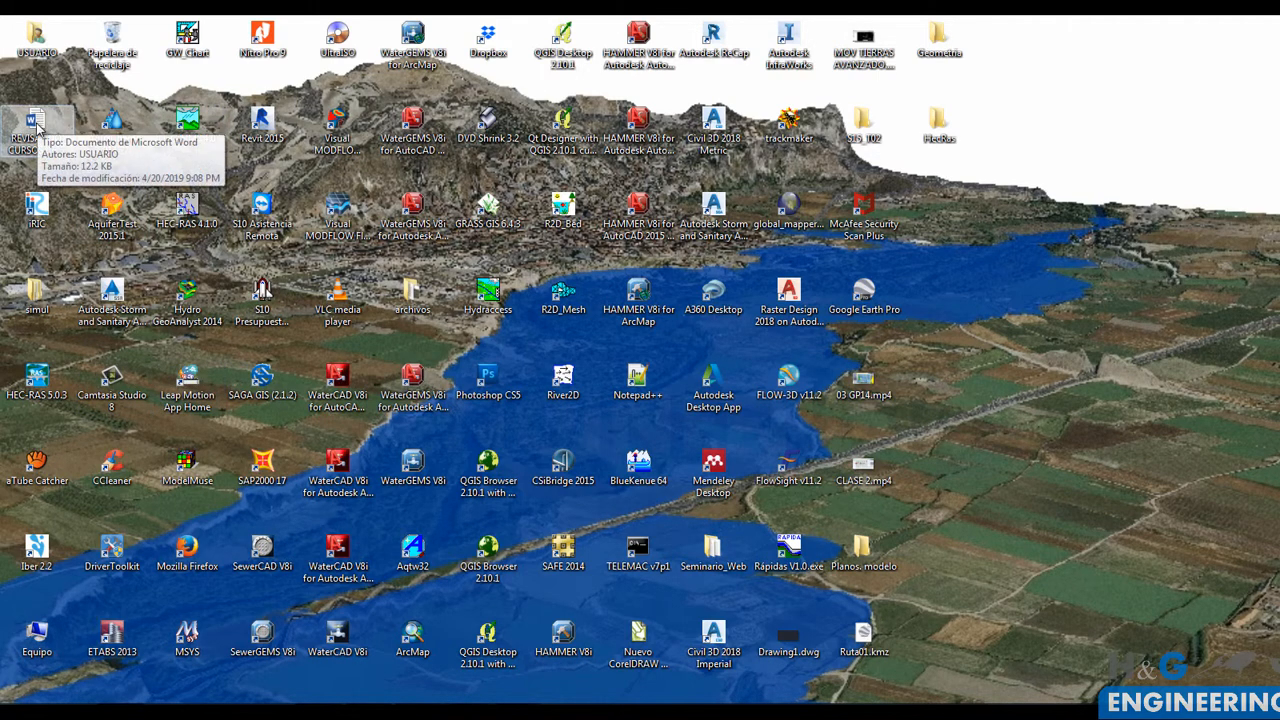
click(192, 218)
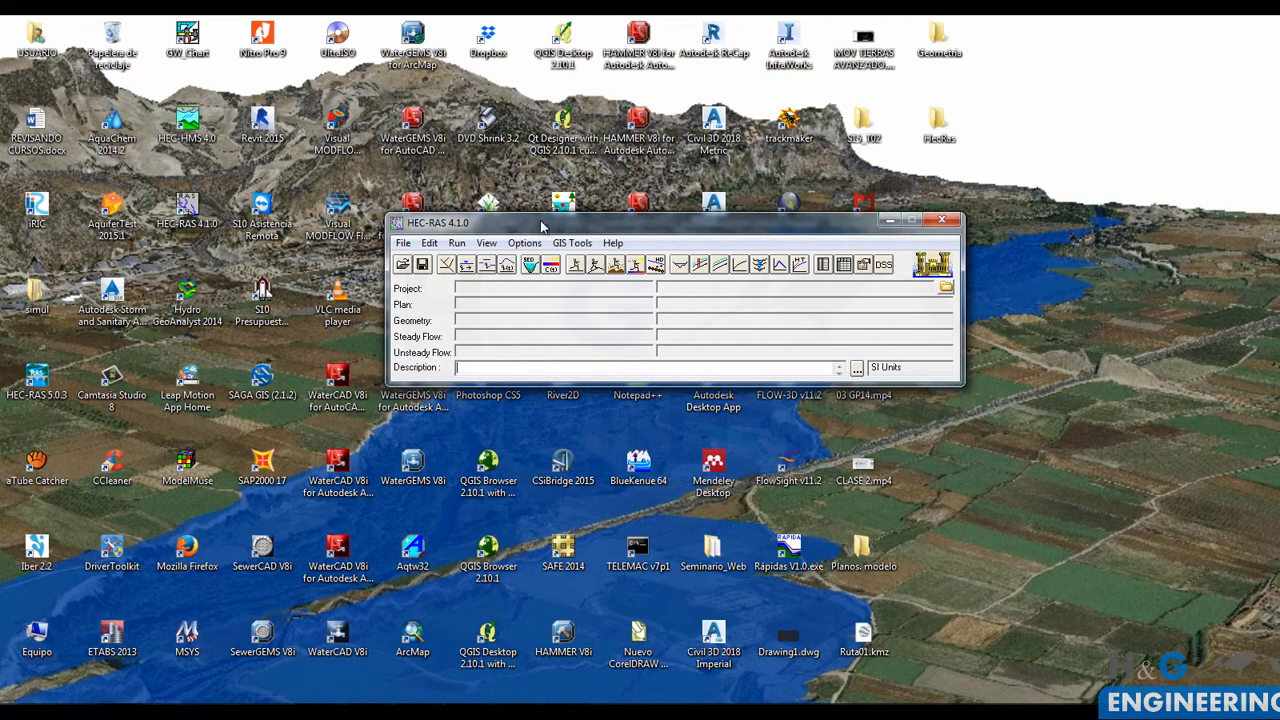
Step: Examine the toolbar and project fields of the HEC-RAS 4.1.0 main window, and close the program
drag(552, 229, 514, 236)
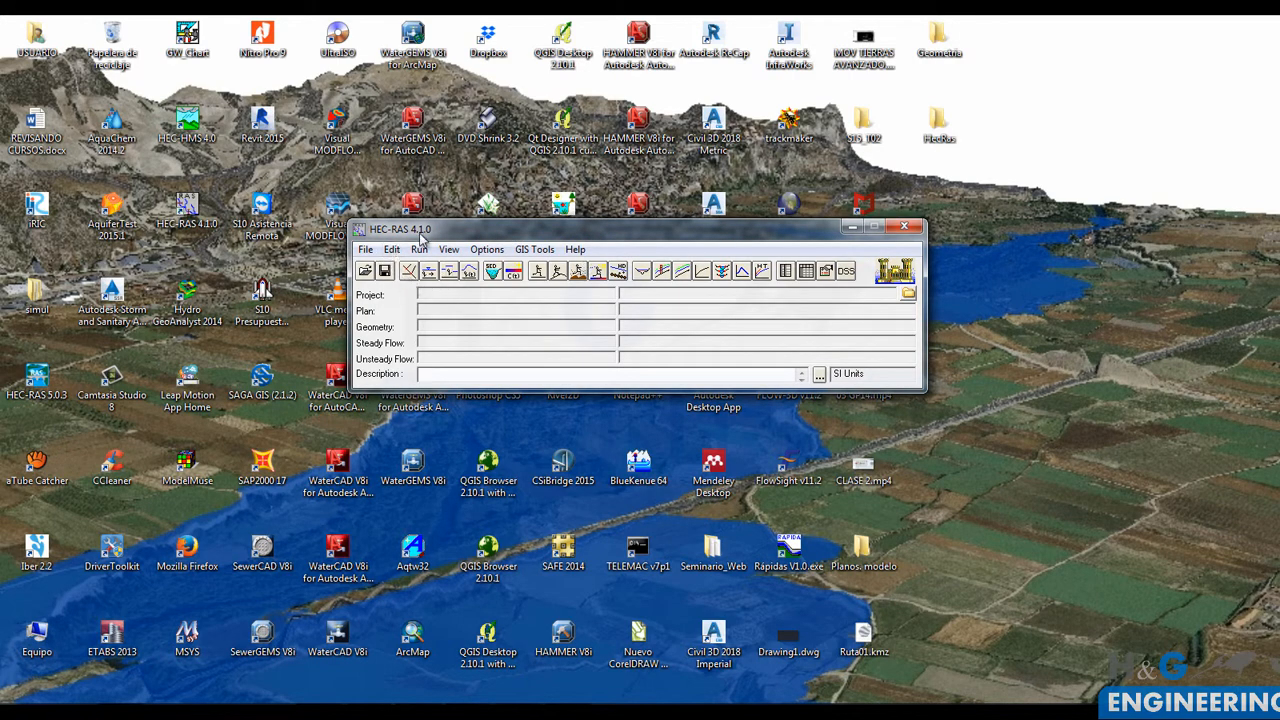
drag(420, 236, 403, 239)
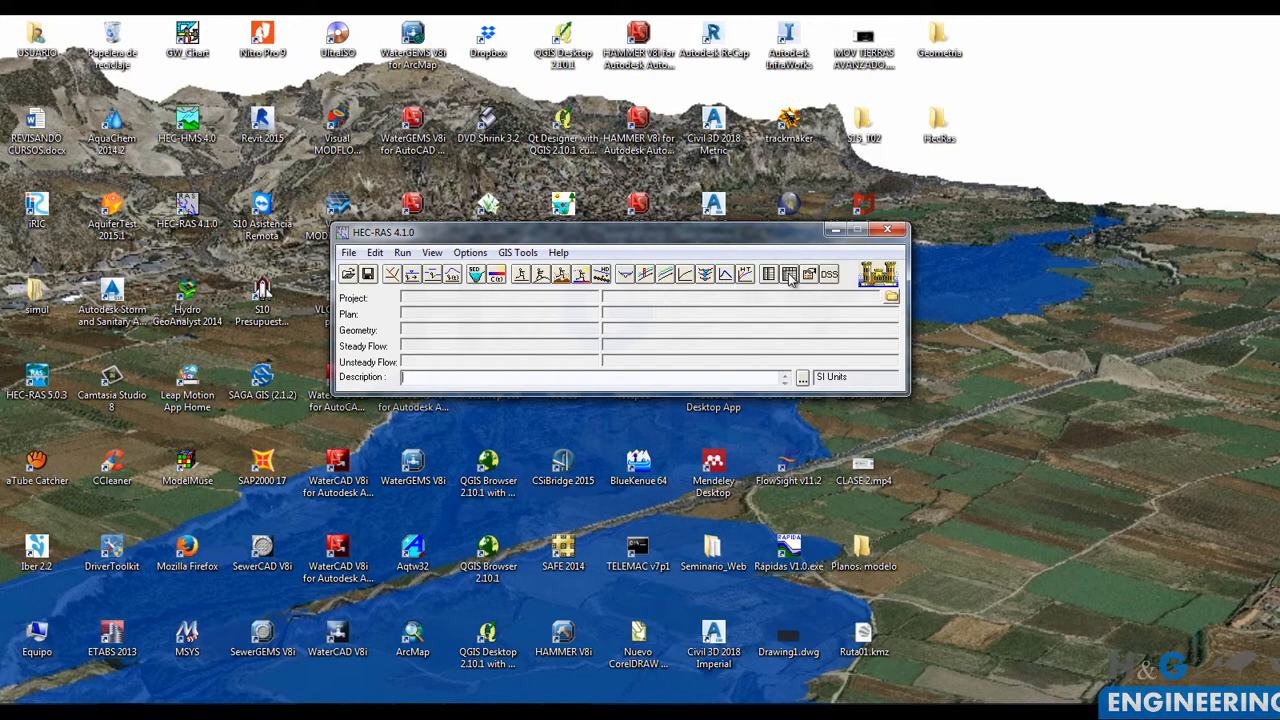
drag(781, 241, 749, 241)
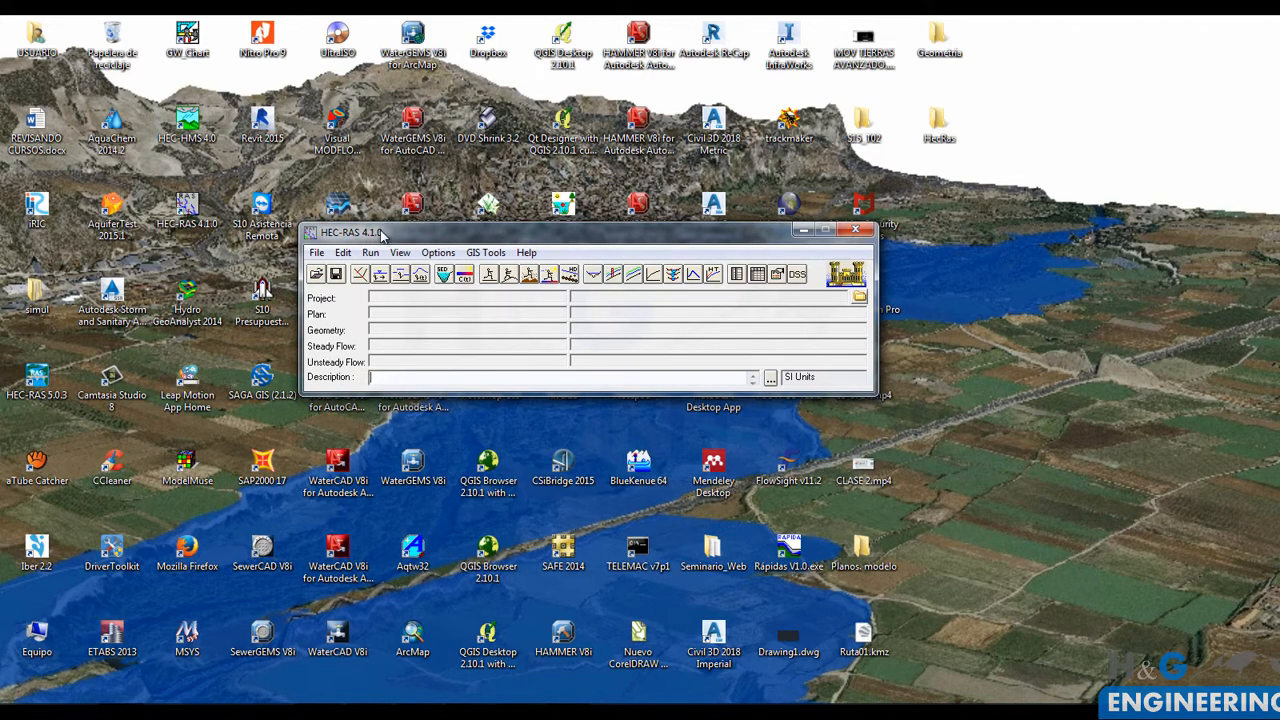
drag(402, 238, 394, 240)
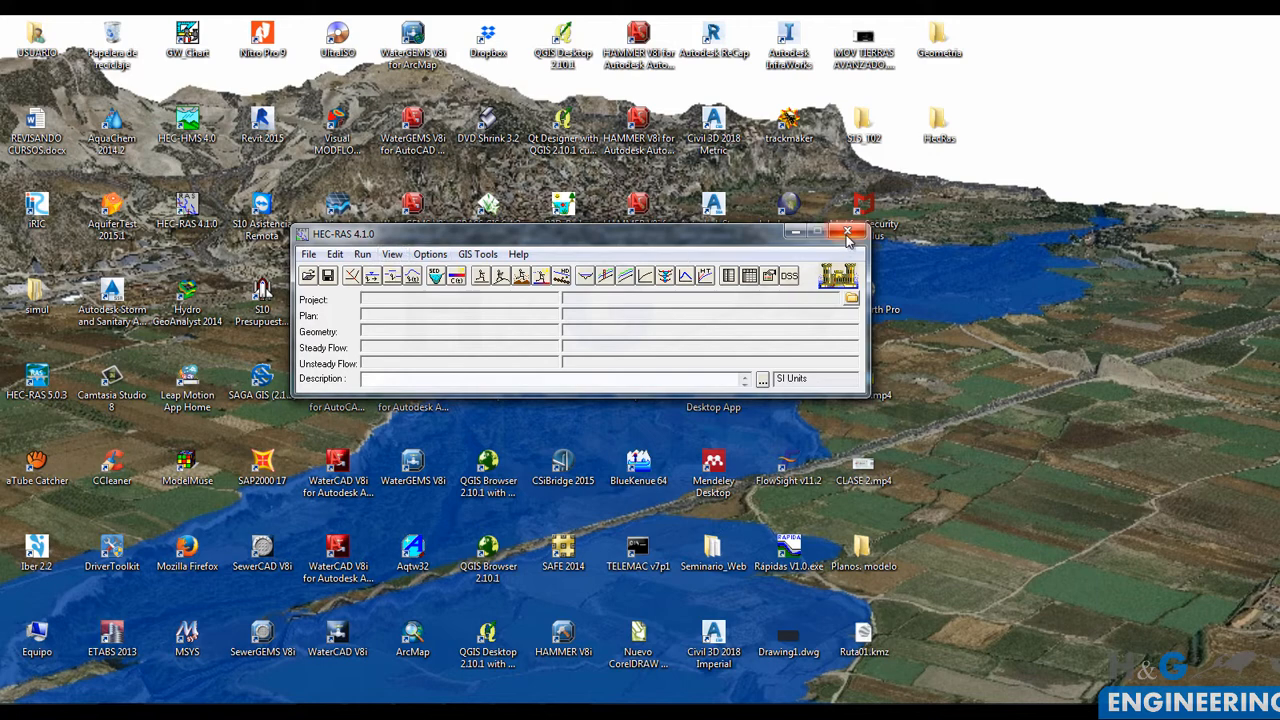
drag(705, 242, 687, 252)
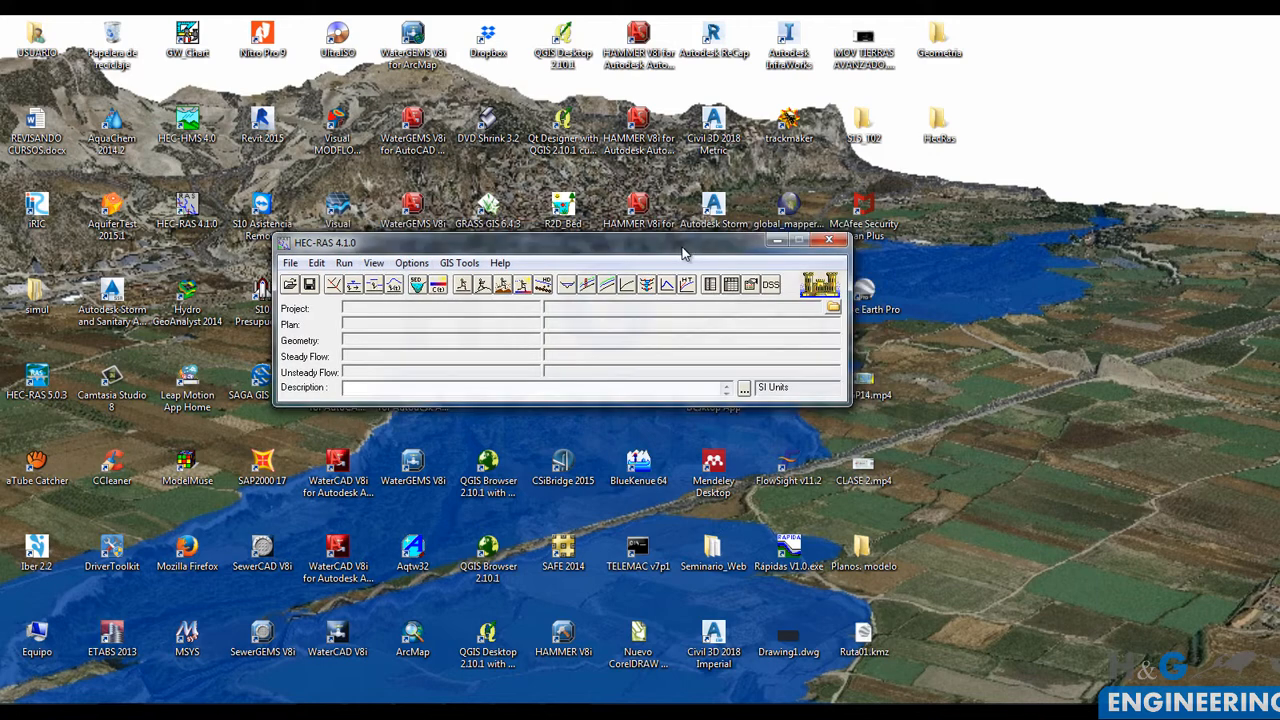
mouse_move(421, 251)
mouse_down()
mouse_move(450, 236)
mouse_move(409, 242)
mouse_up()
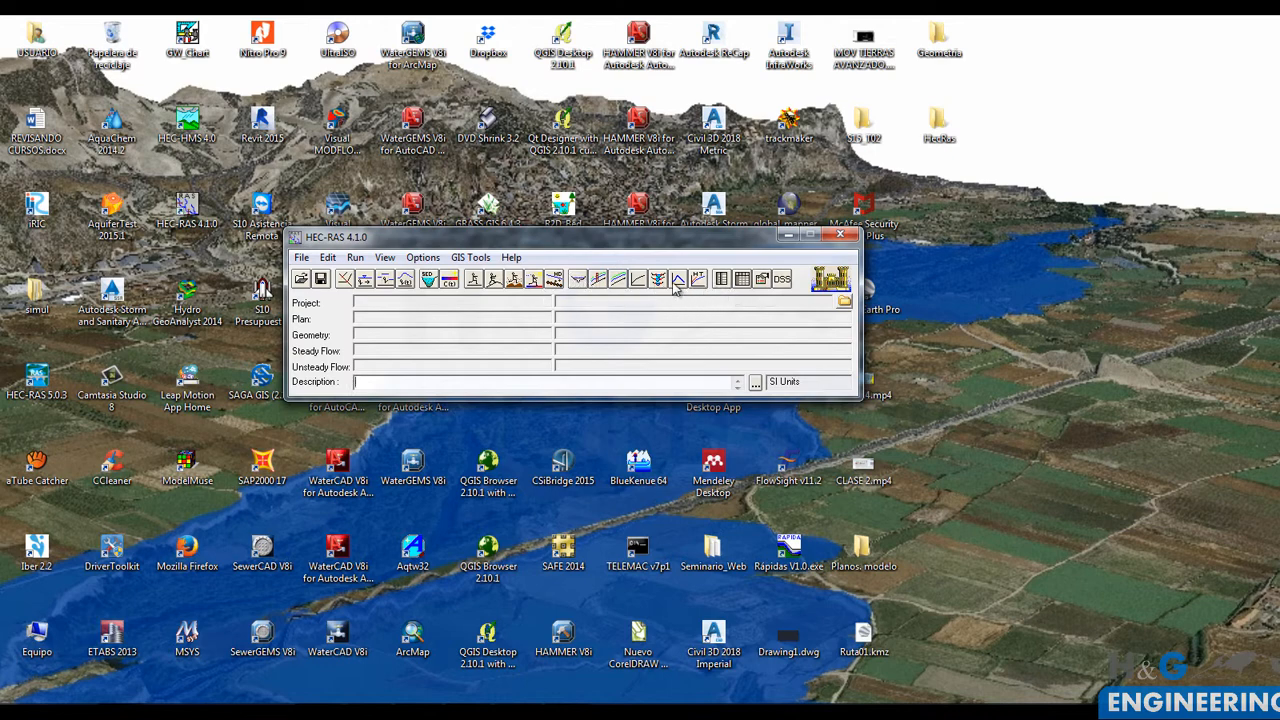
drag(632, 244, 615, 214)
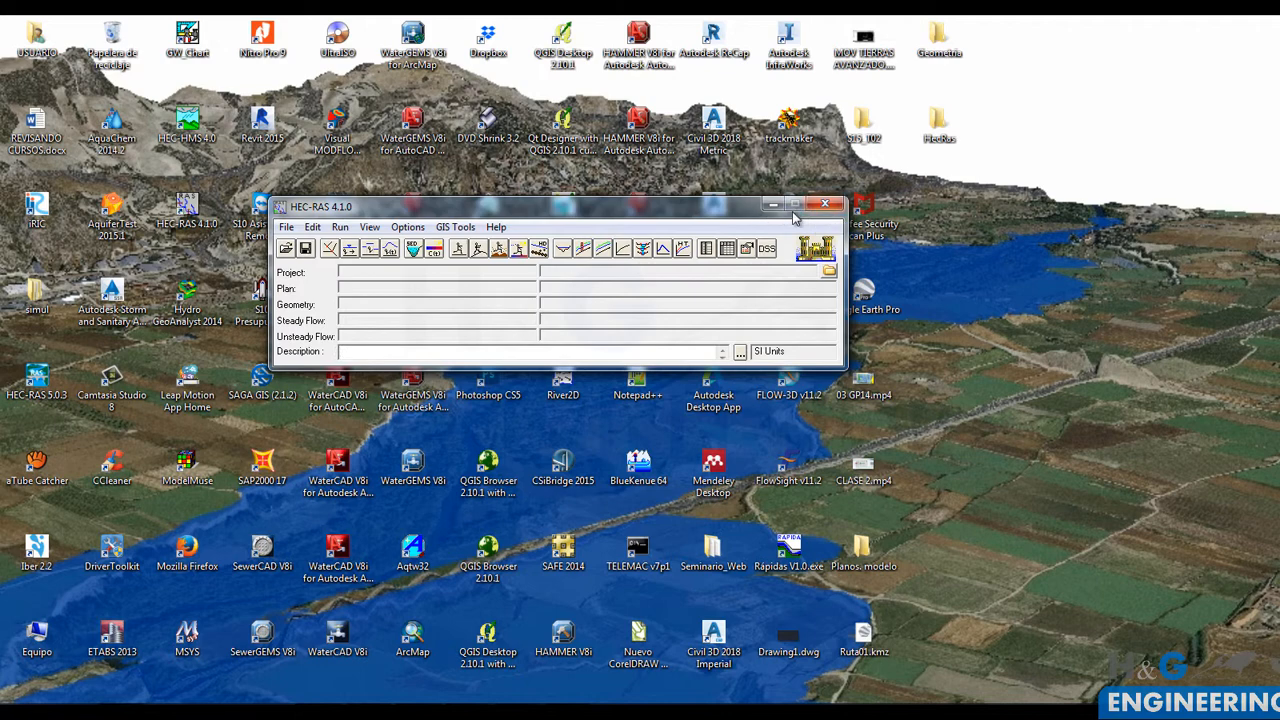
click(824, 206)
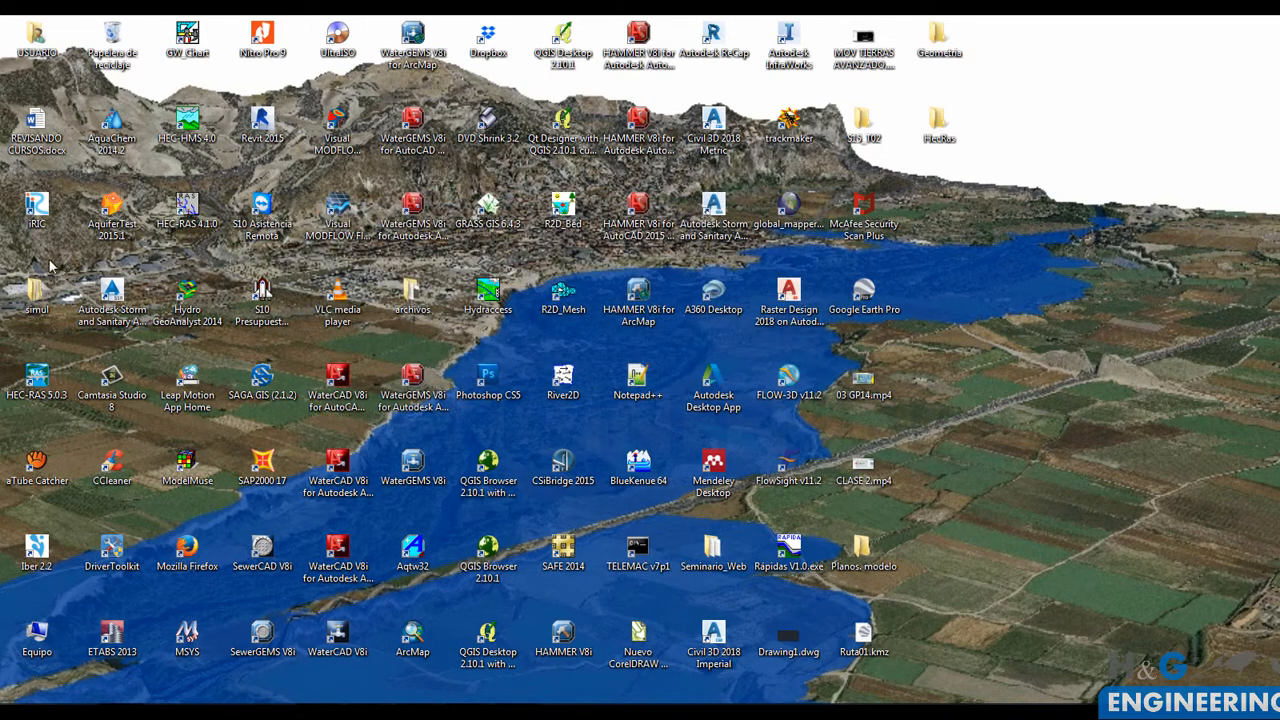
Step: Launch HEC-RAS 5.0.3, look at its RAS Mapper tool in the main window, and close the program
click(37, 383)
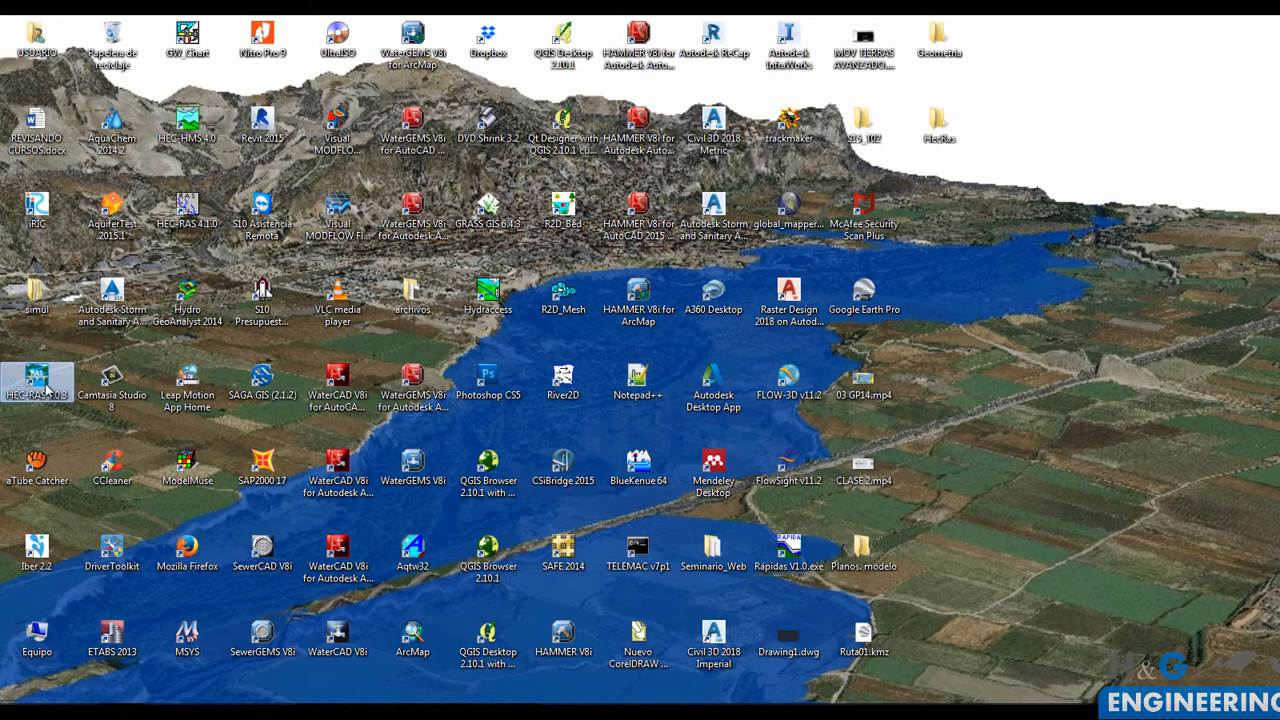
double_click(45, 390)
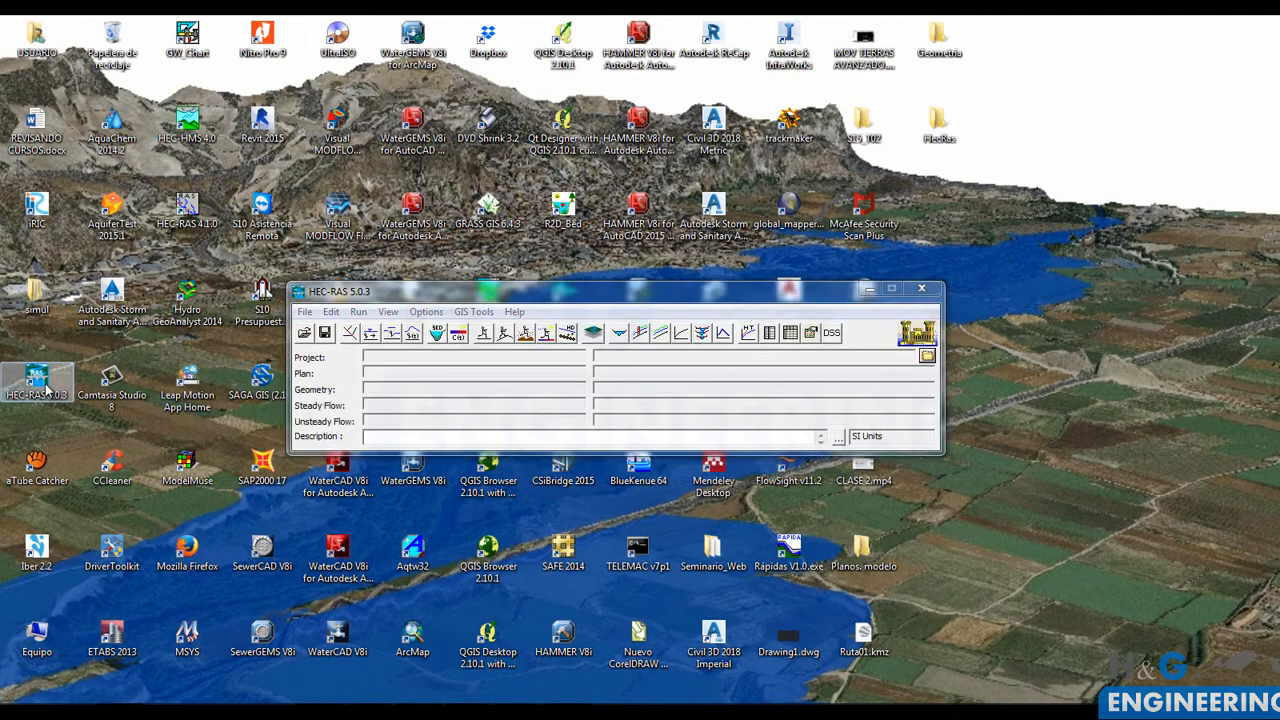
drag(431, 298, 399, 302)
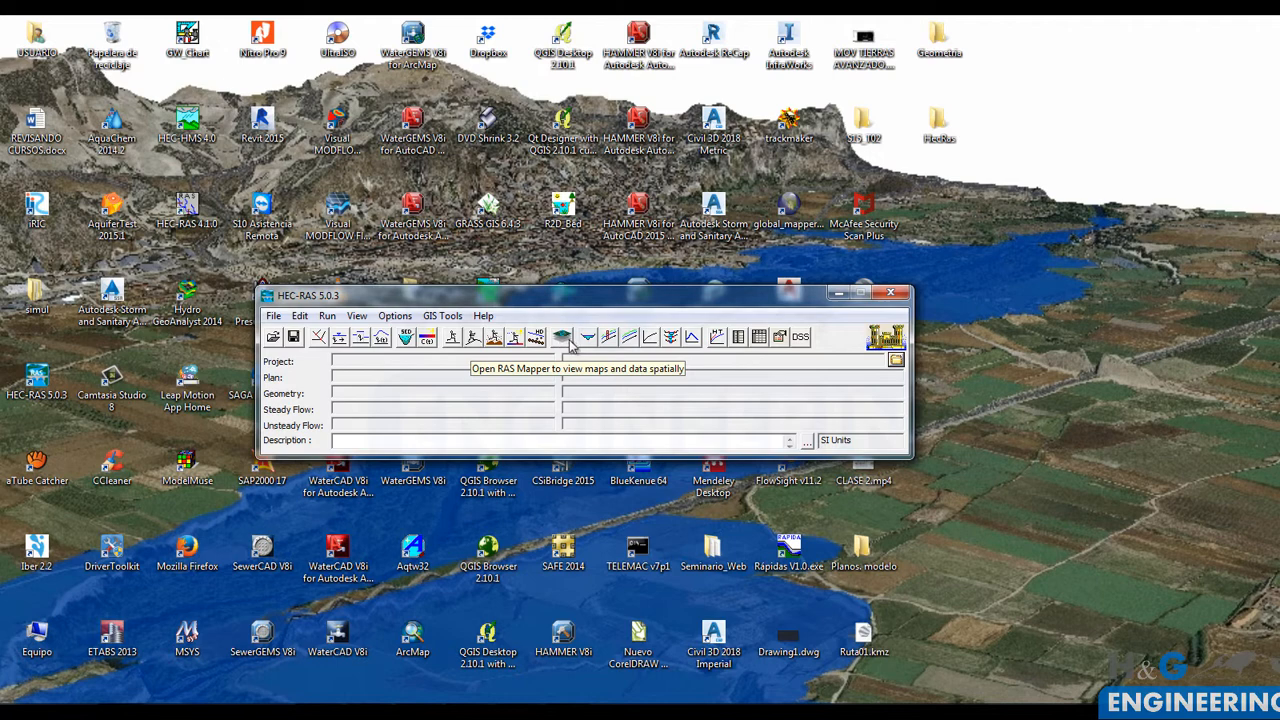
click(567, 336)
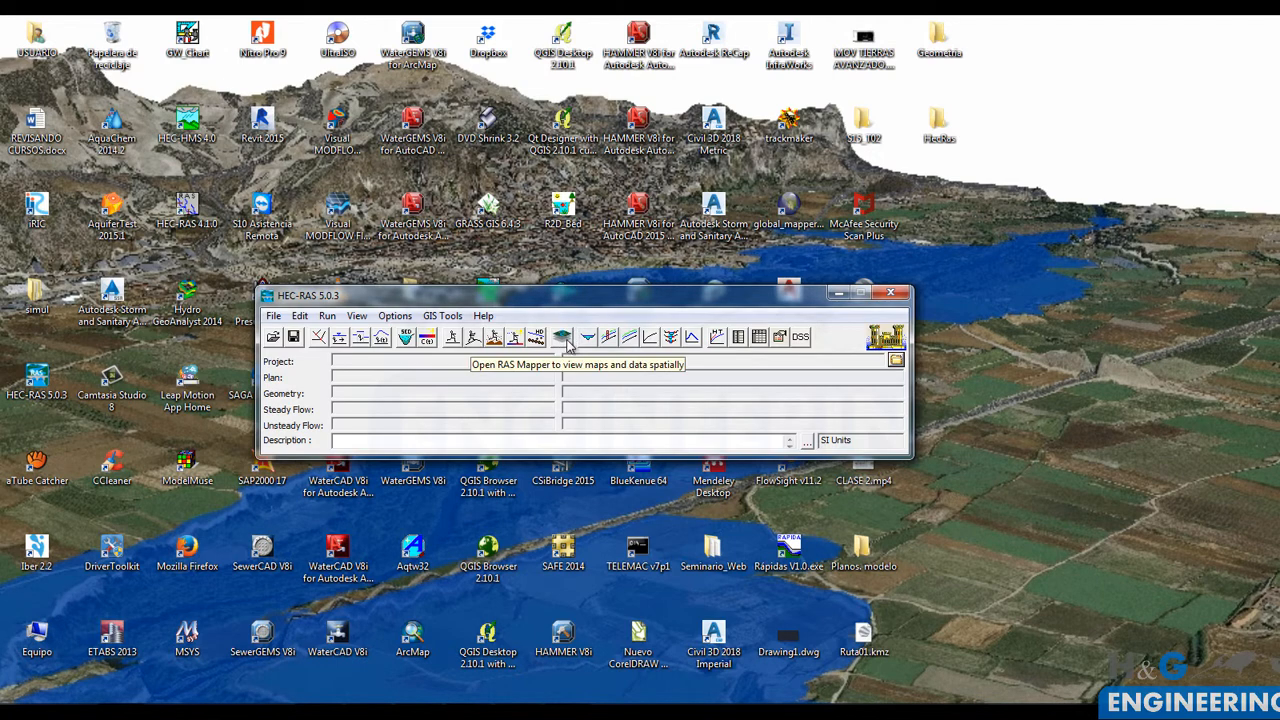
click(566, 338)
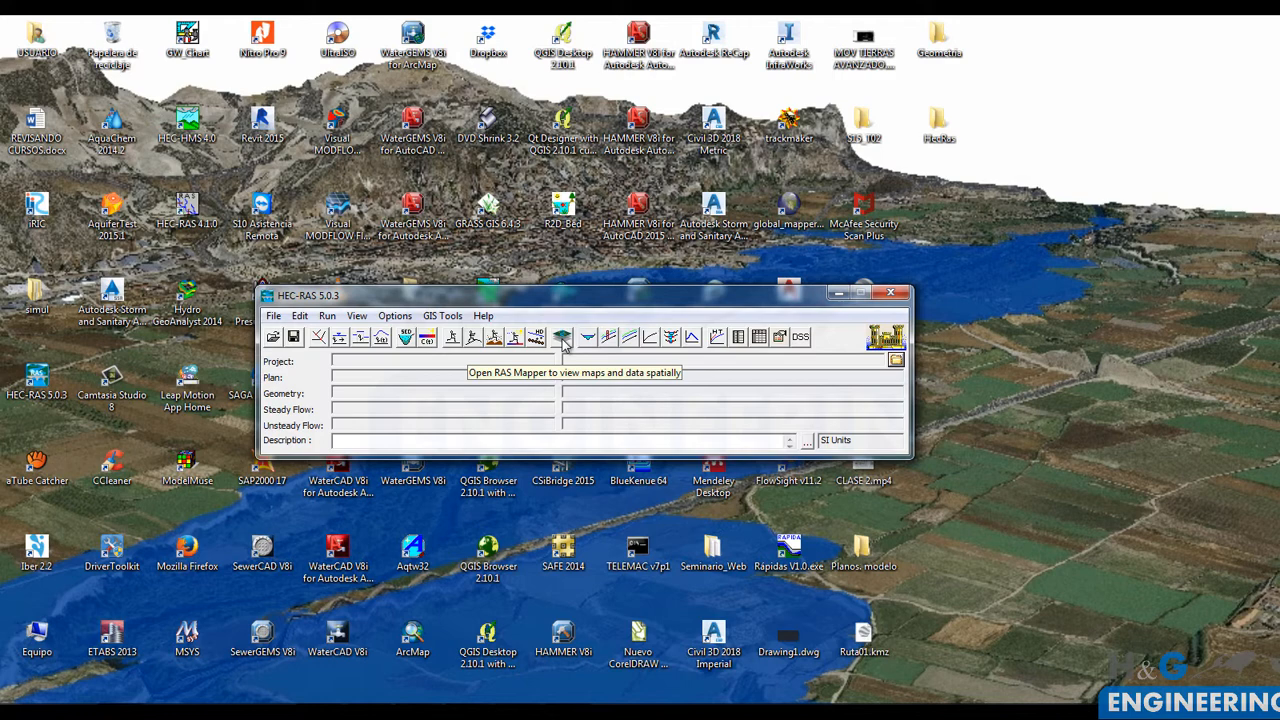
click(562, 340)
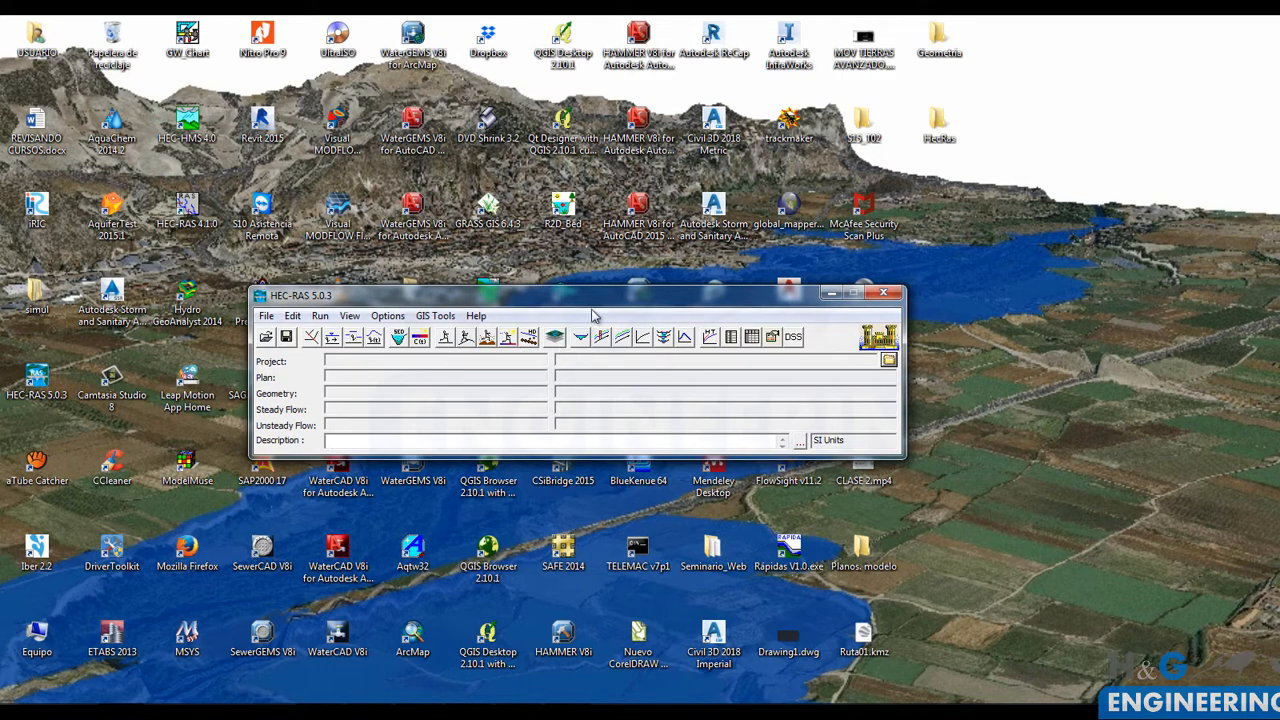
click(890, 294)
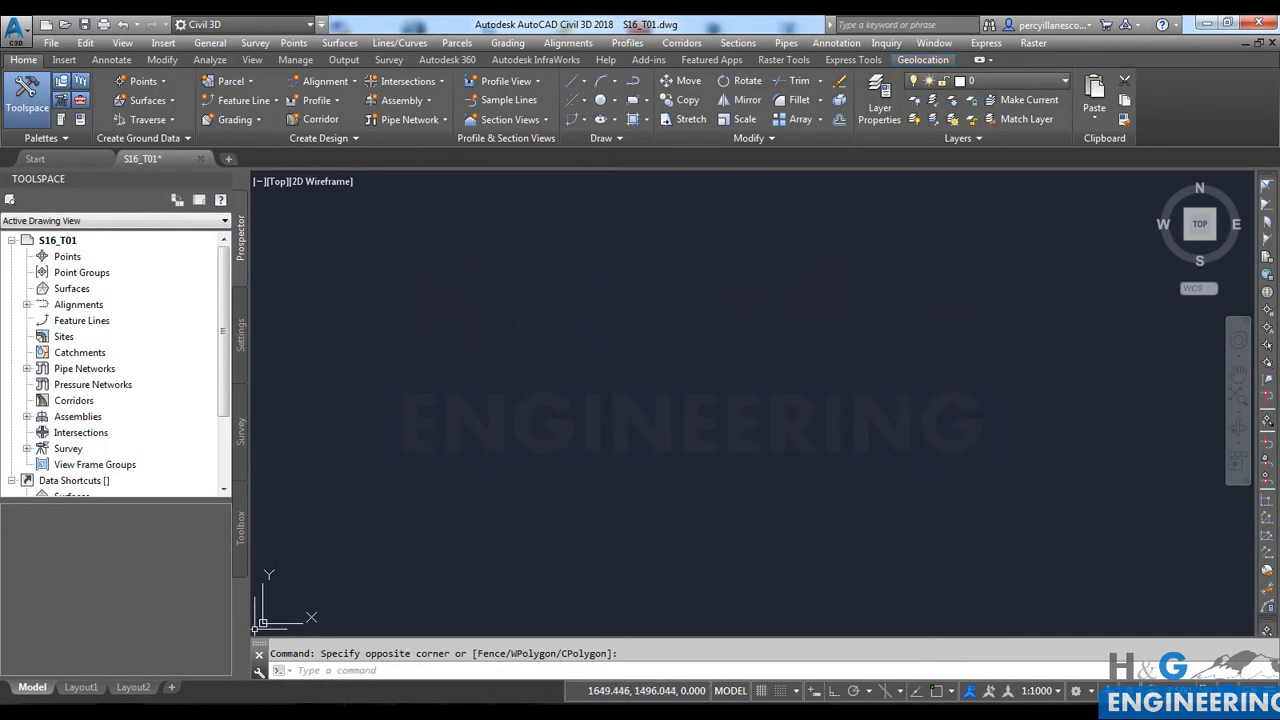
Step: Check the source data files in the S16T01 folder and return to the S16_T01 drawing in Civil 3D
mouse_move(120, 712)
click(120, 635)
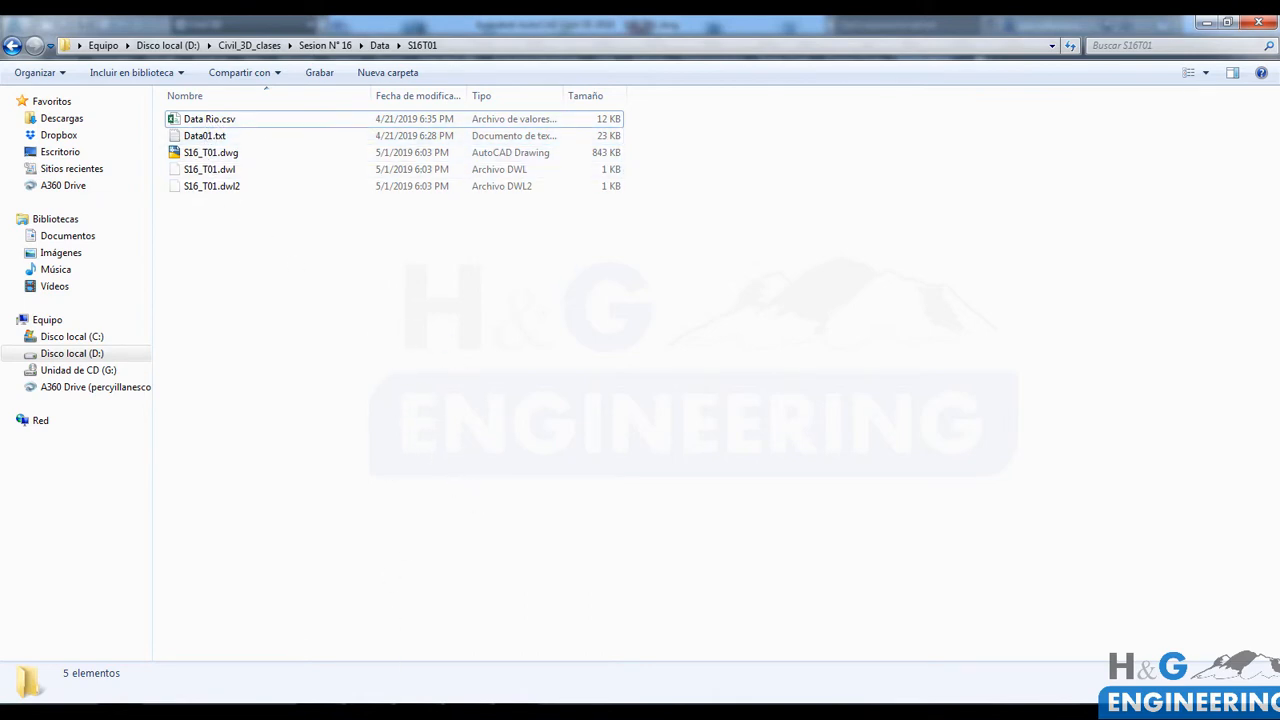
key(alt+Tab)
click(572, 318)
click(563, 309)
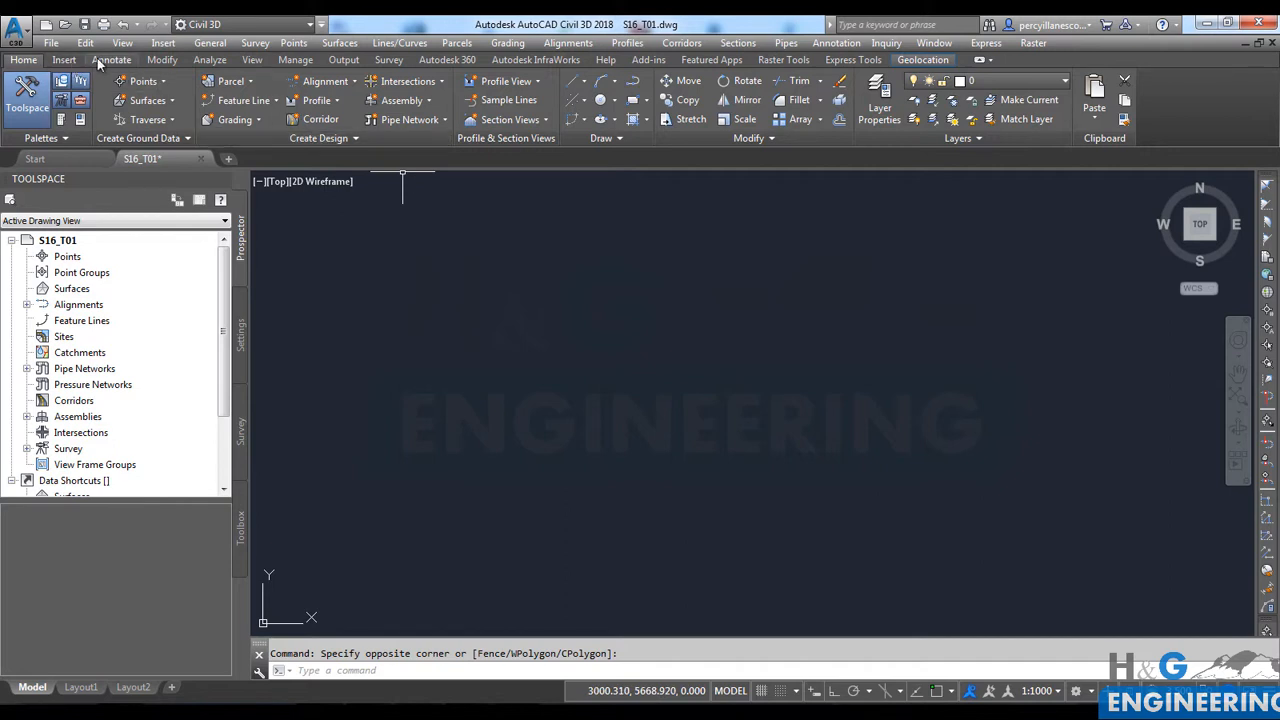
Step: Start importing points from file and add Data Rio.csv from the S16T01 folder as the source
click(66, 60)
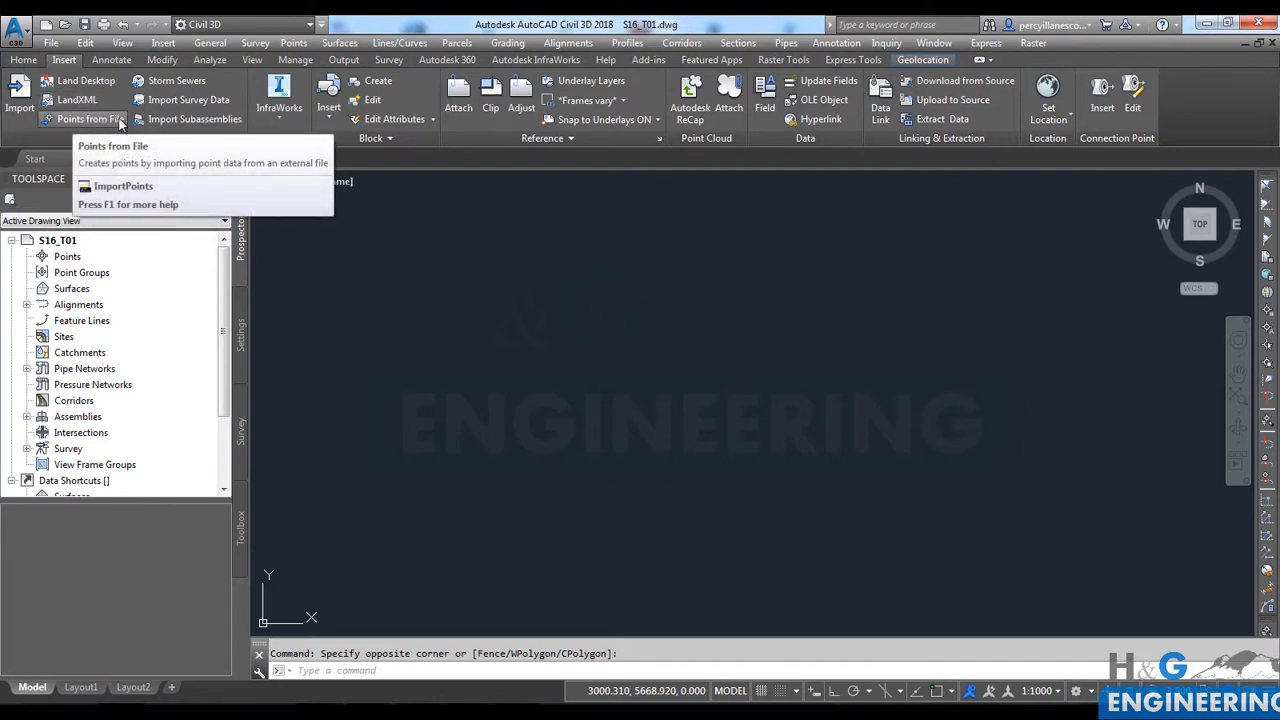
click(85, 119)
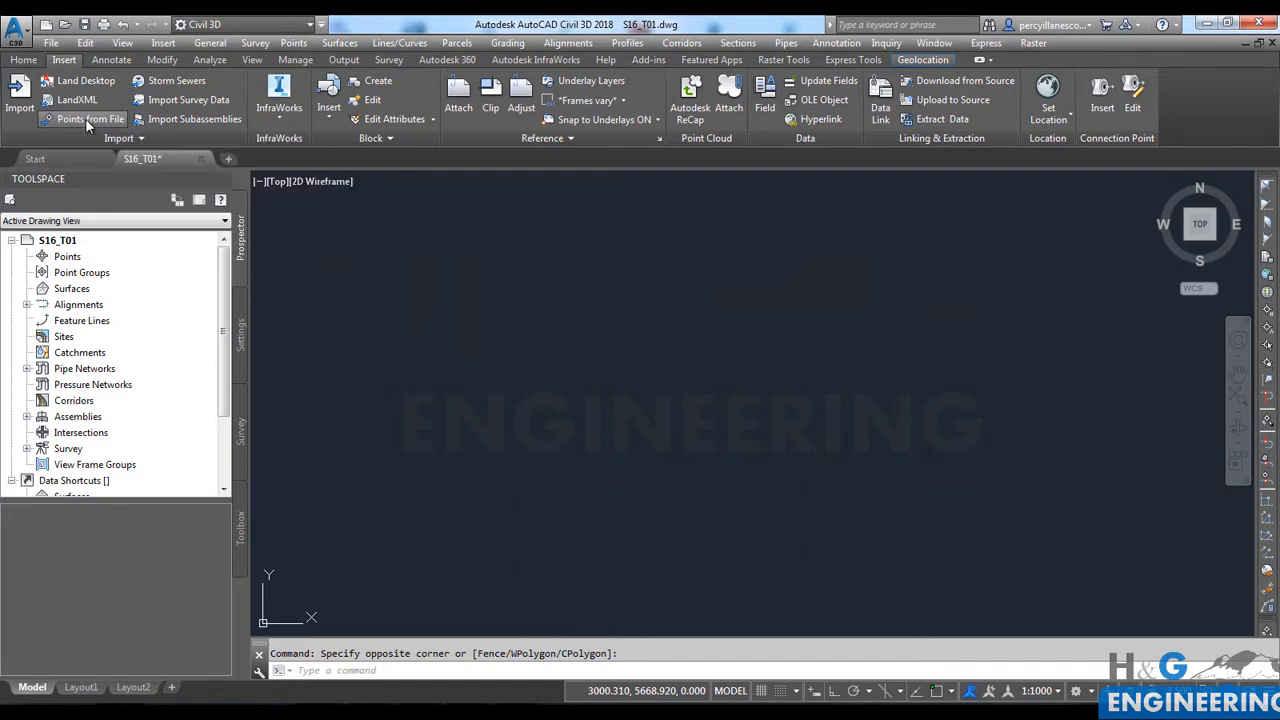
click(724, 178)
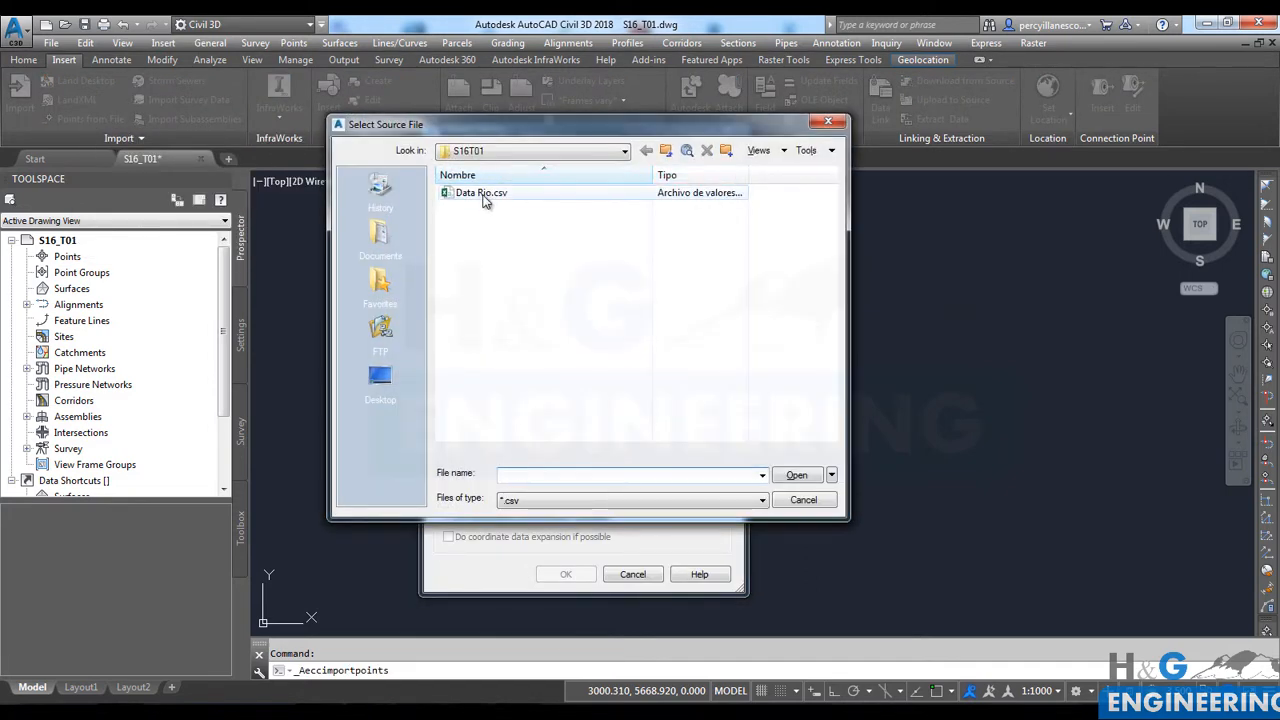
click(482, 193)
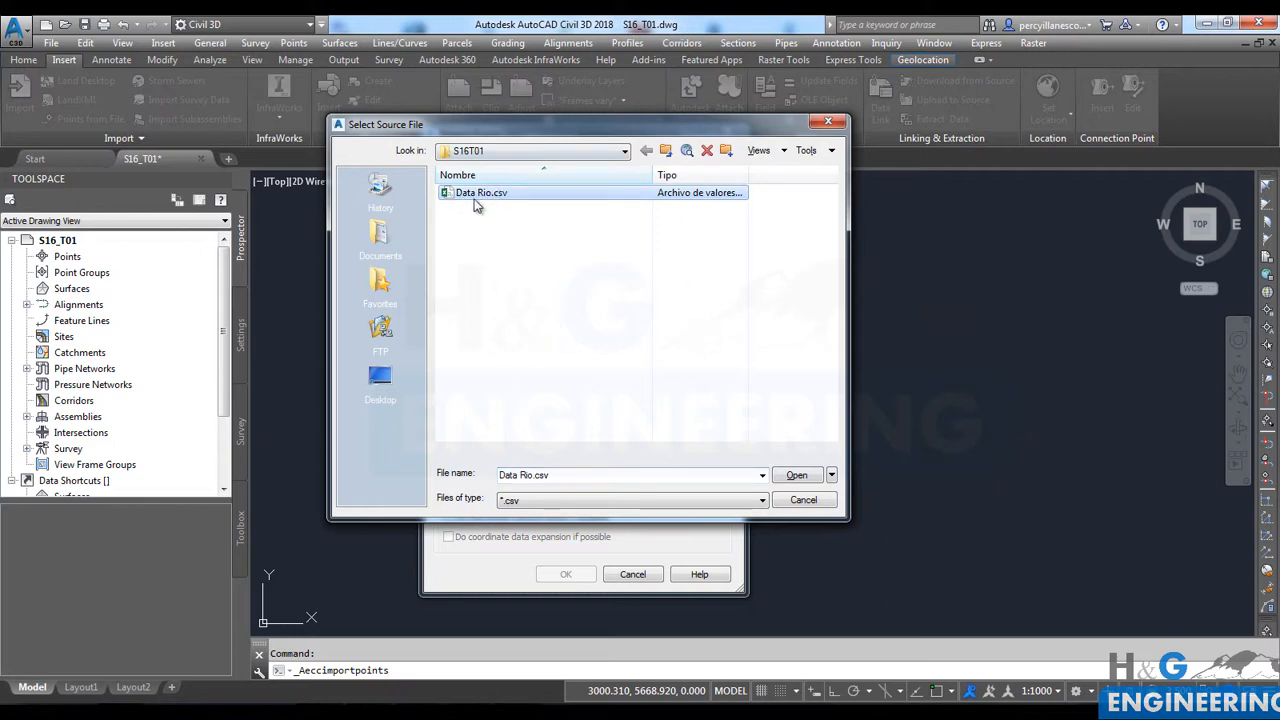
click(796, 474)
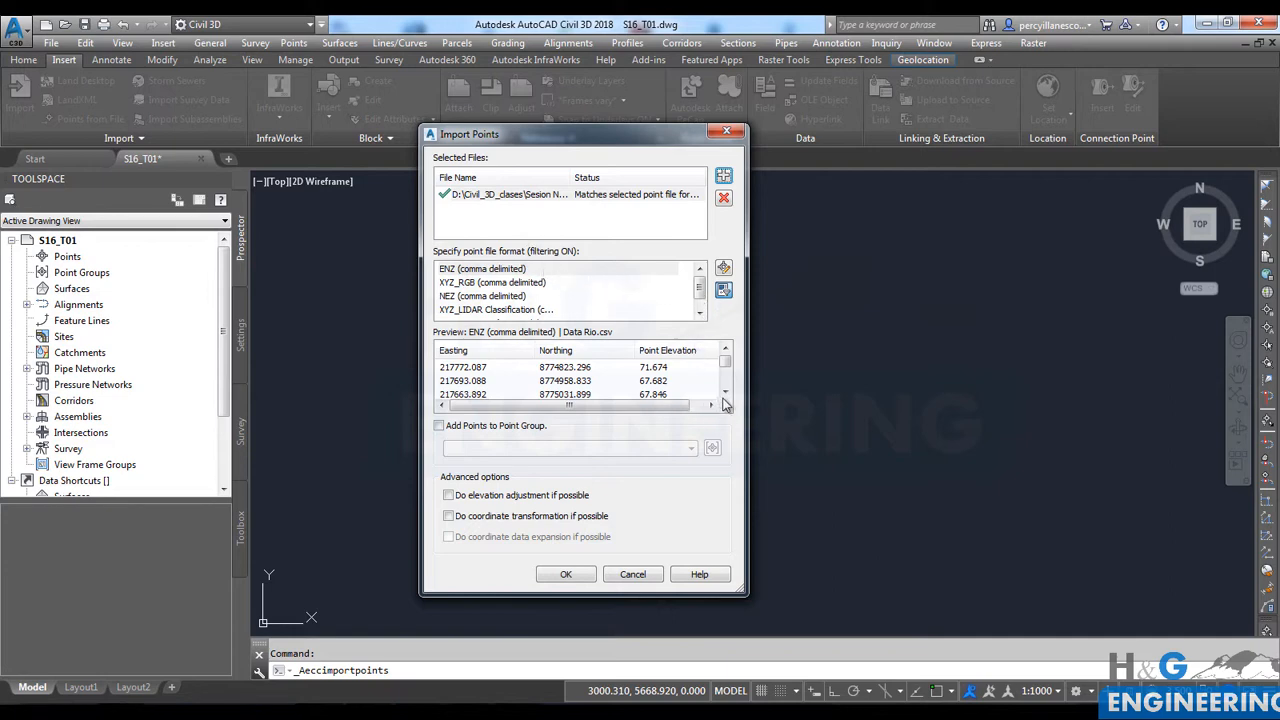
Step: Choose ENZ (comma delimited) as the point file format and check the coordinate columns in the preview
click(700, 315)
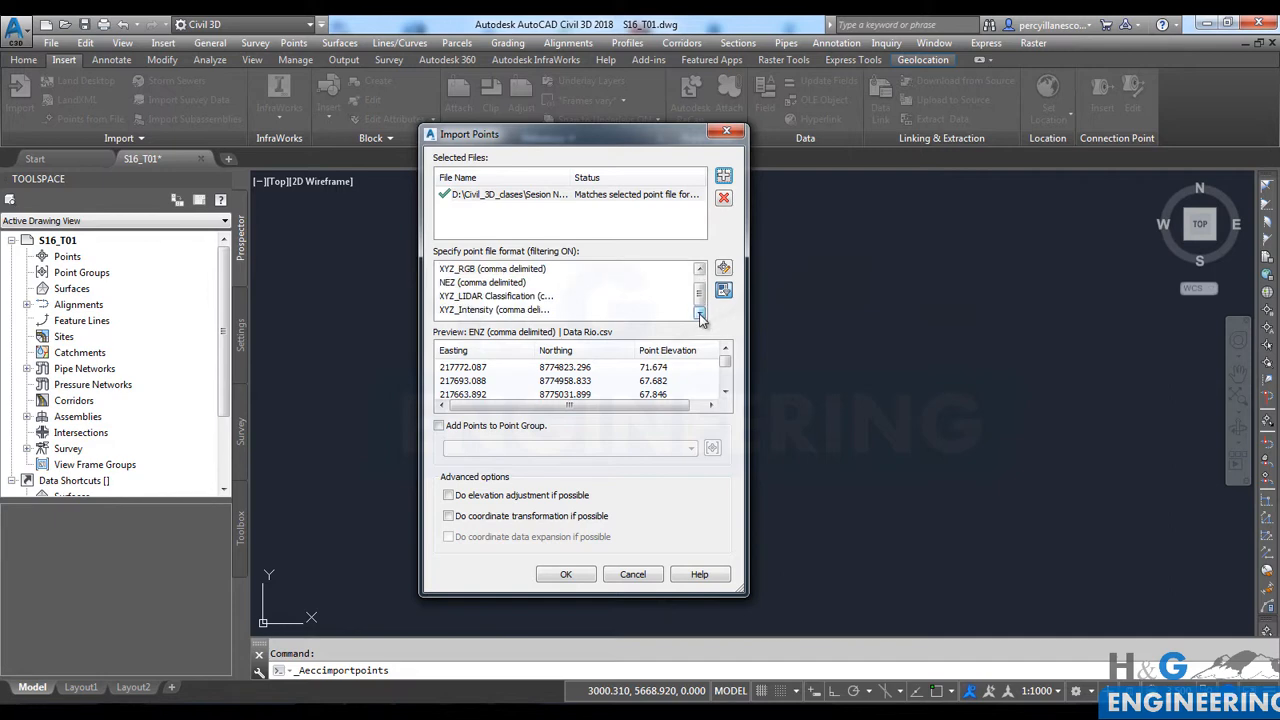
click(699, 268)
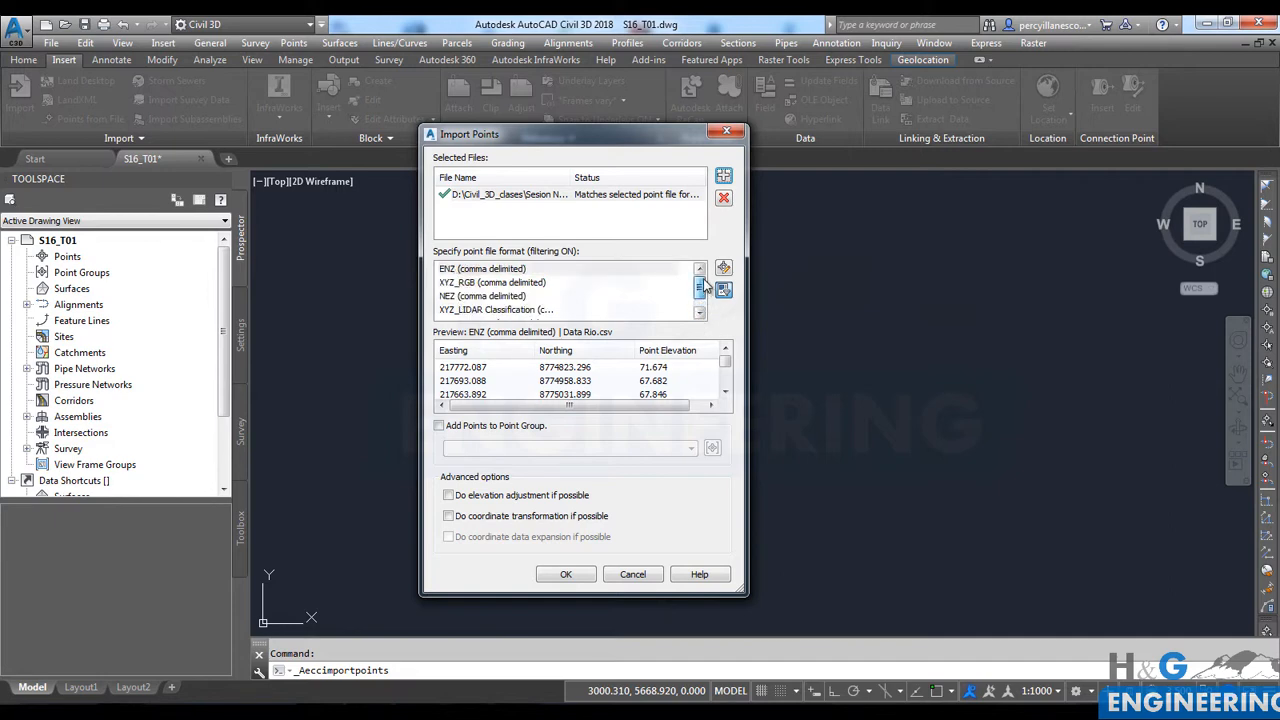
click(485, 269)
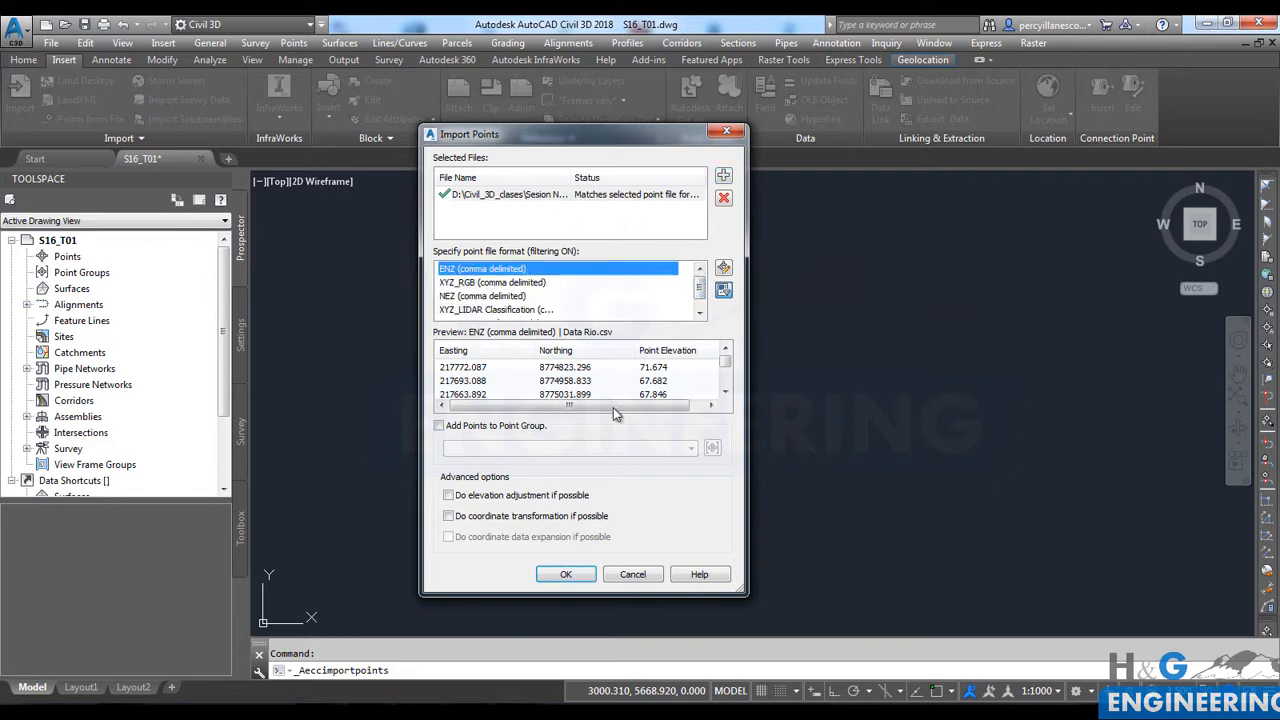
drag(634, 407, 470, 406)
Step: Assign the incoming points to a new point group named Puntos_rio and import them
click(463, 430)
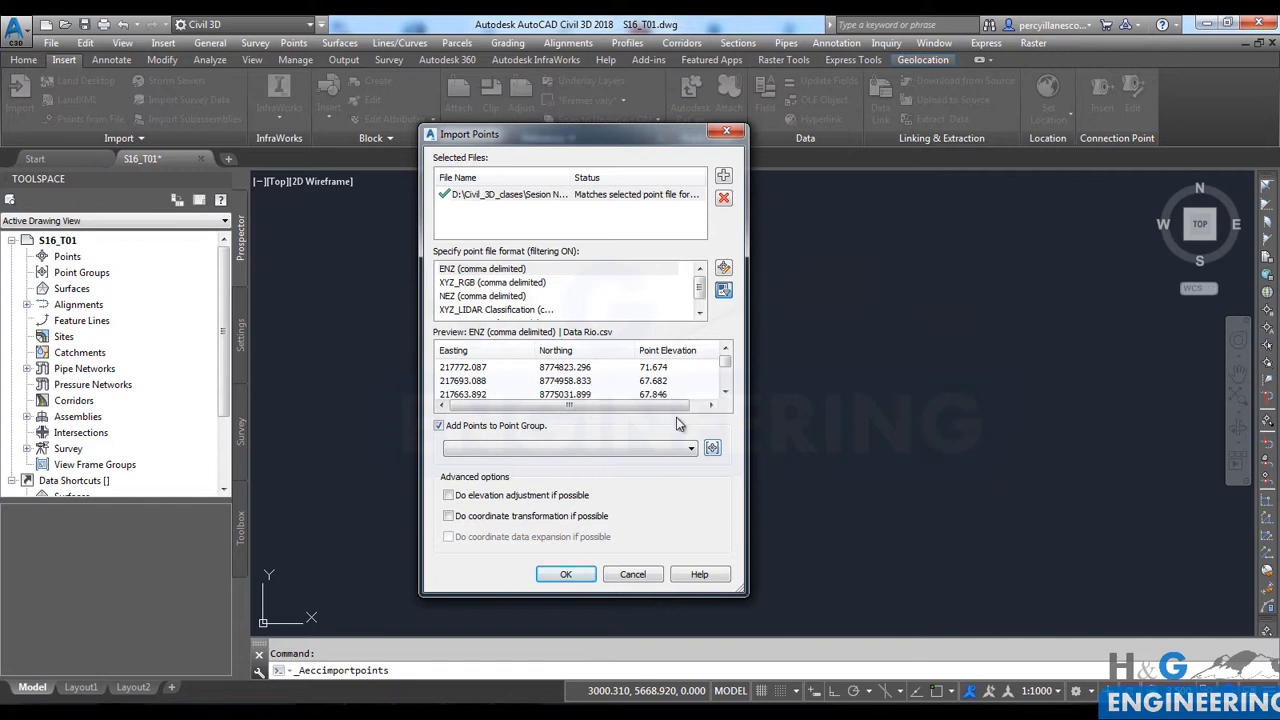
click(712, 450)
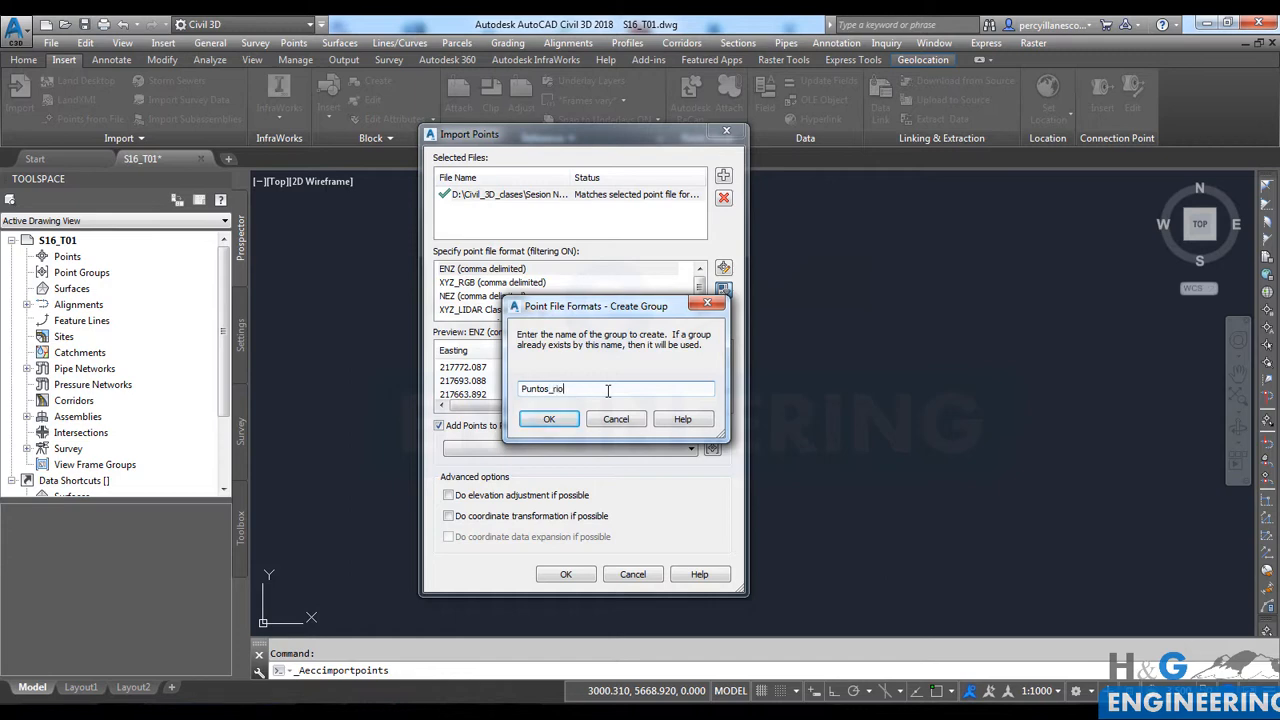
click(549, 420)
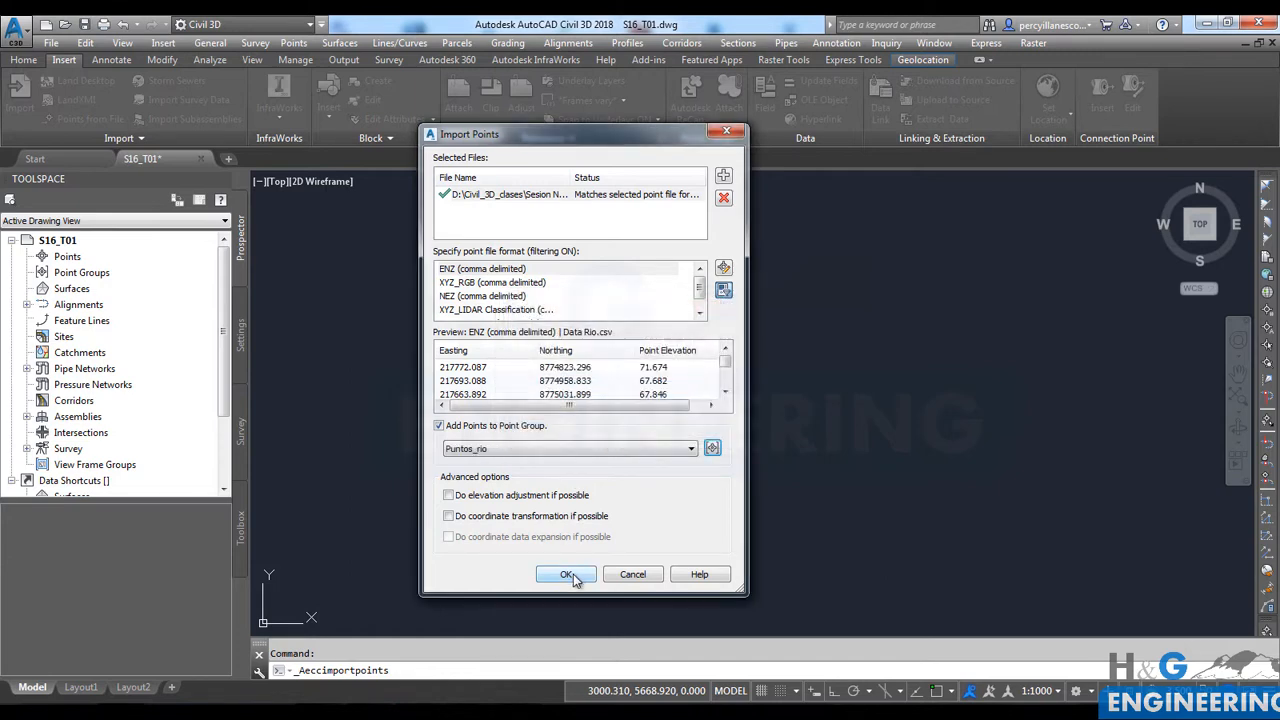
click(567, 575)
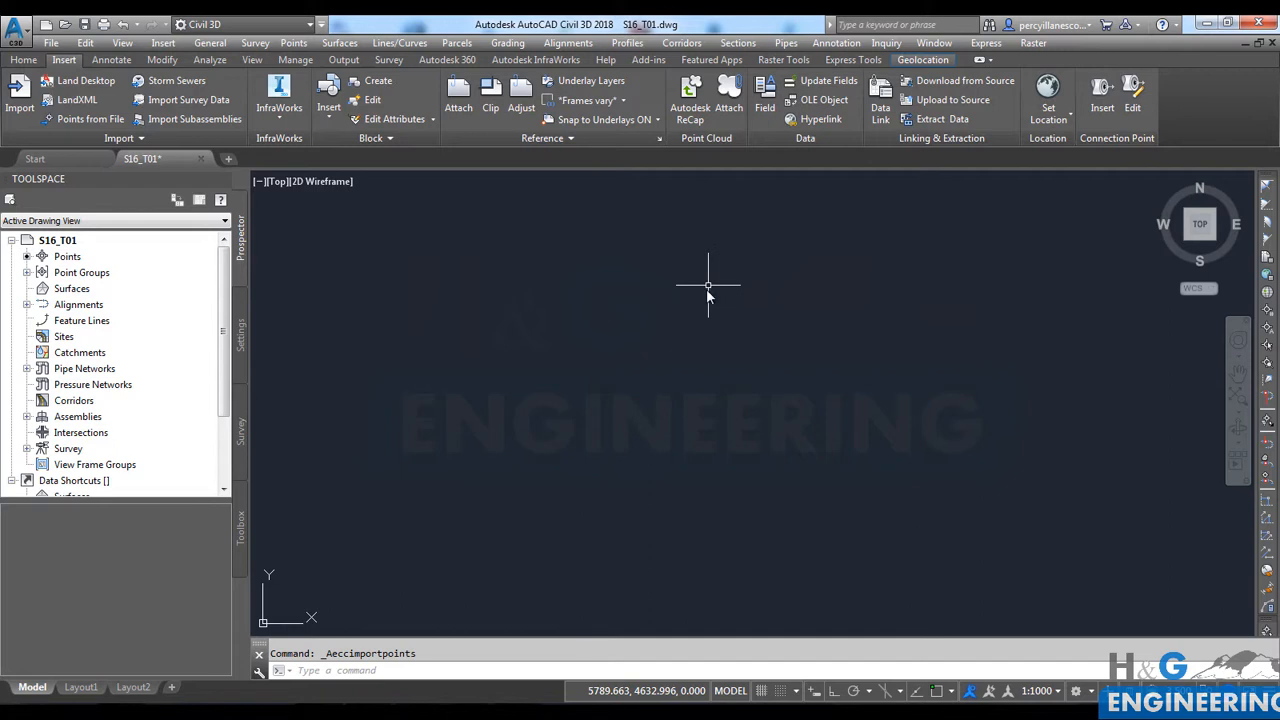
Step: Zoom to the drawing extents and inspect the distribution of the imported river points
middle_click(699, 305)
middle_click(699, 305)
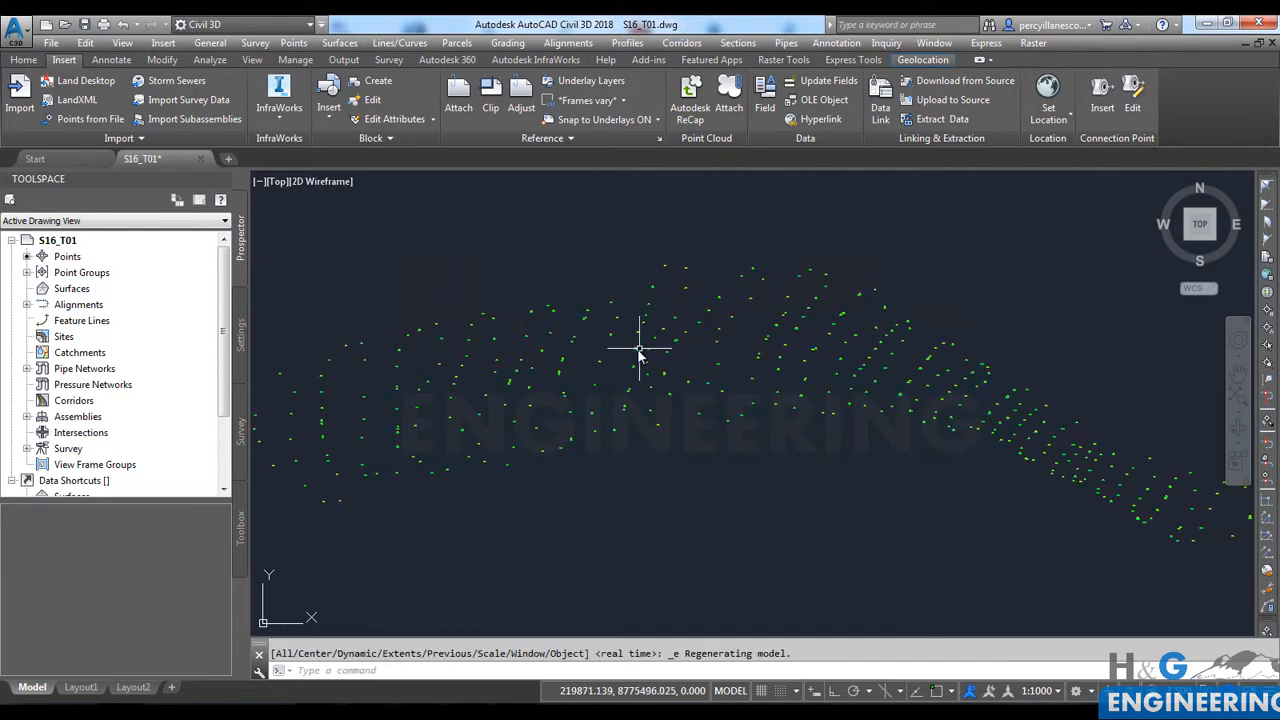
scroll(1082, 455, up, 5)
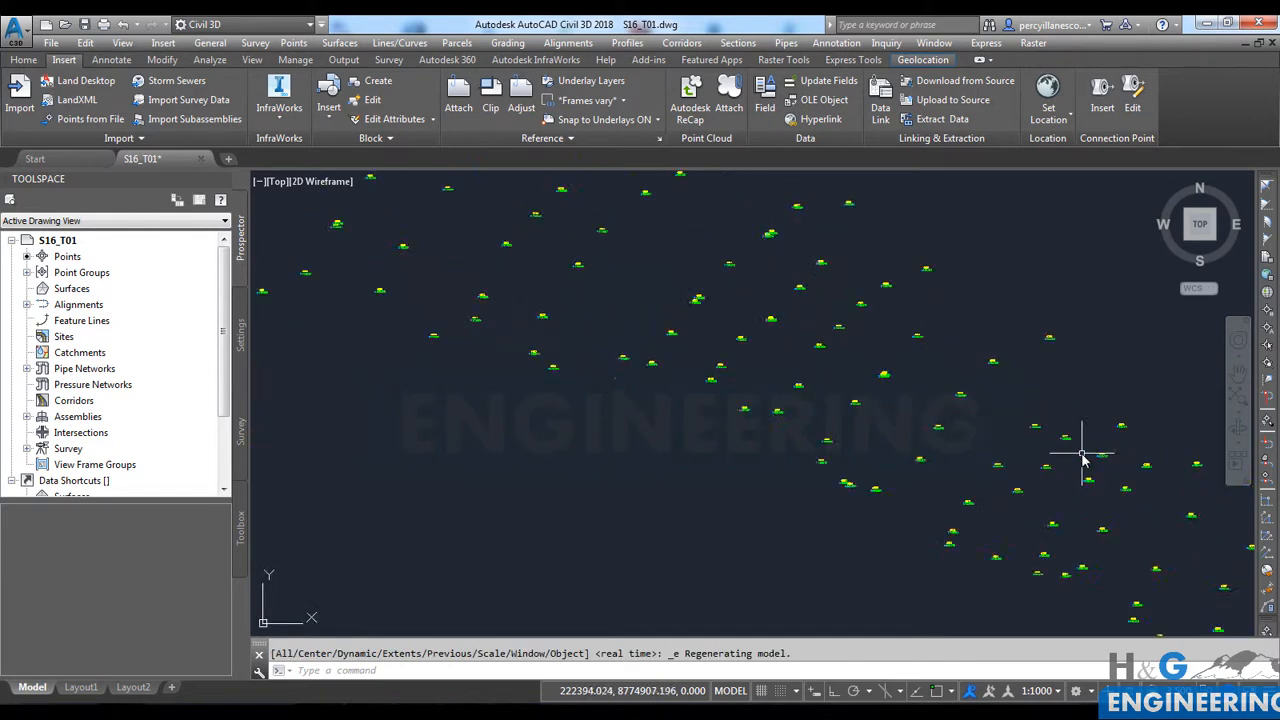
scroll(1070, 451, up, 2)
scroll(1008, 423, down, 8)
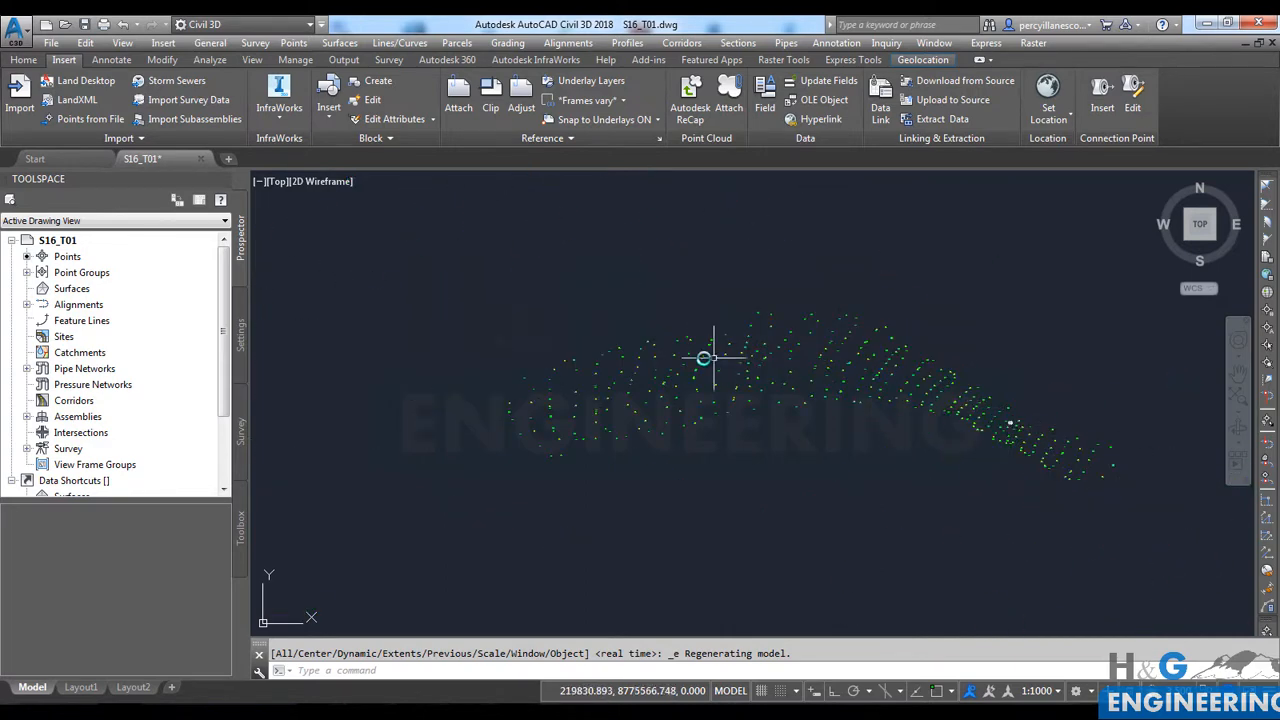
scroll(657, 363, up, 2)
scroll(823, 366, down, 3)
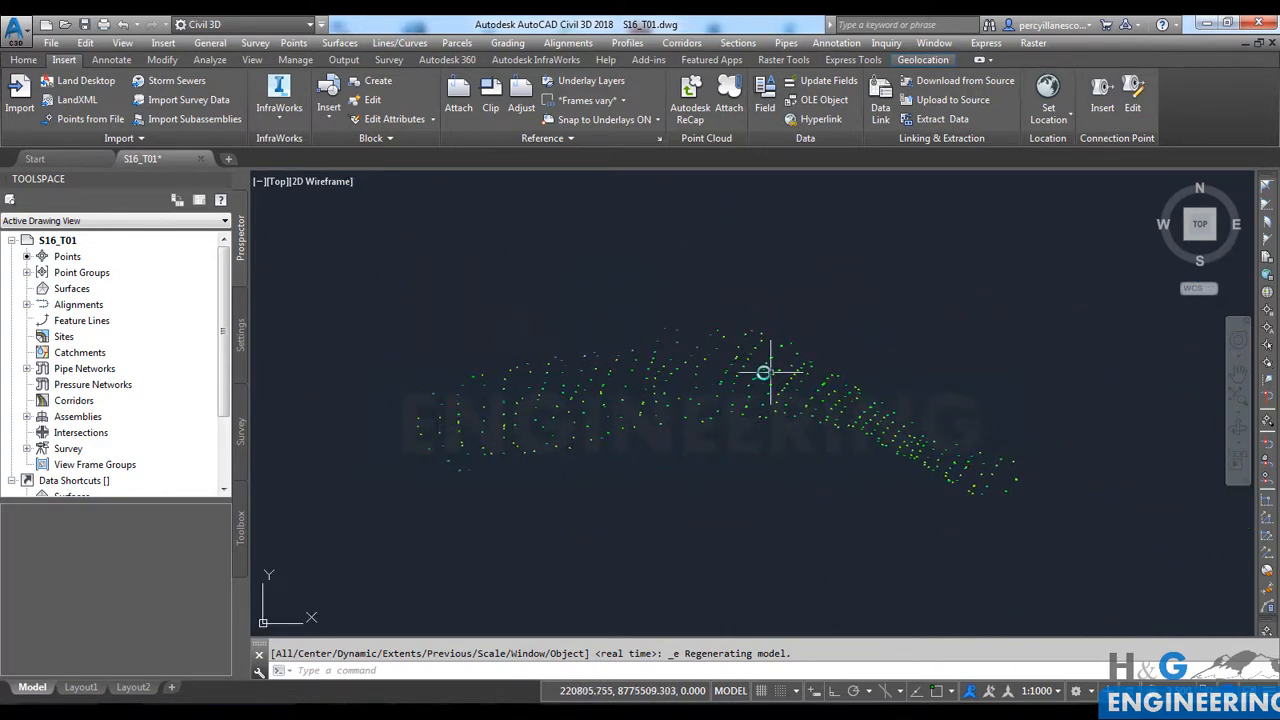
scroll(980, 469, up, 5)
scroll(986, 467, down, 3)
middle_drag(650, 360, 776, 392)
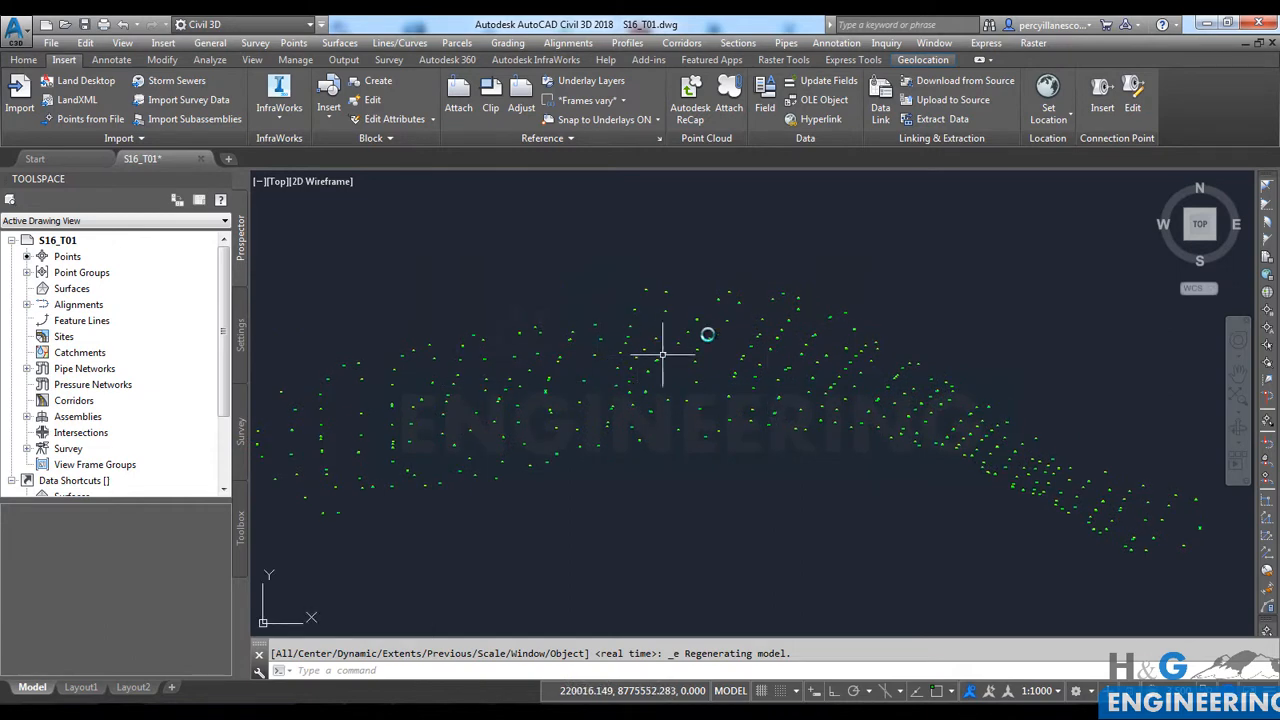
scroll(843, 363, down, 5)
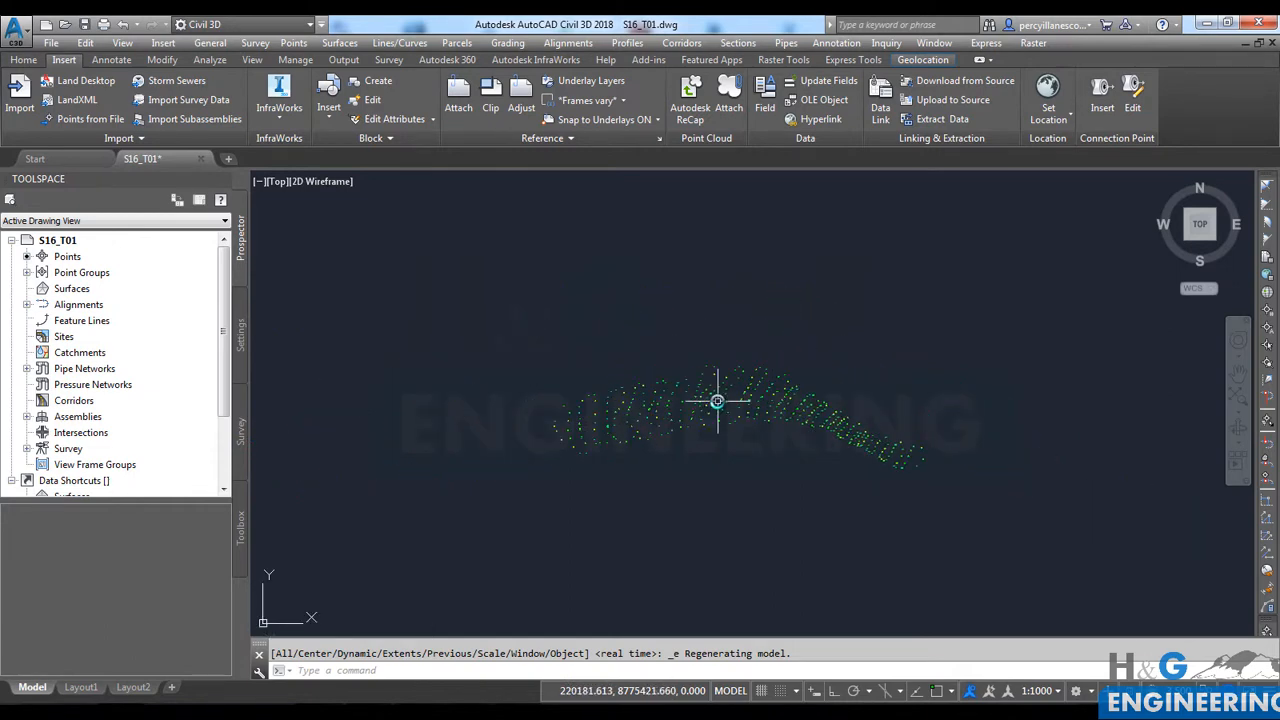
Step: Create a new TIN surface named Rio_Norte on layer C-TOPO with the topografia VEZ style
click(27, 272)
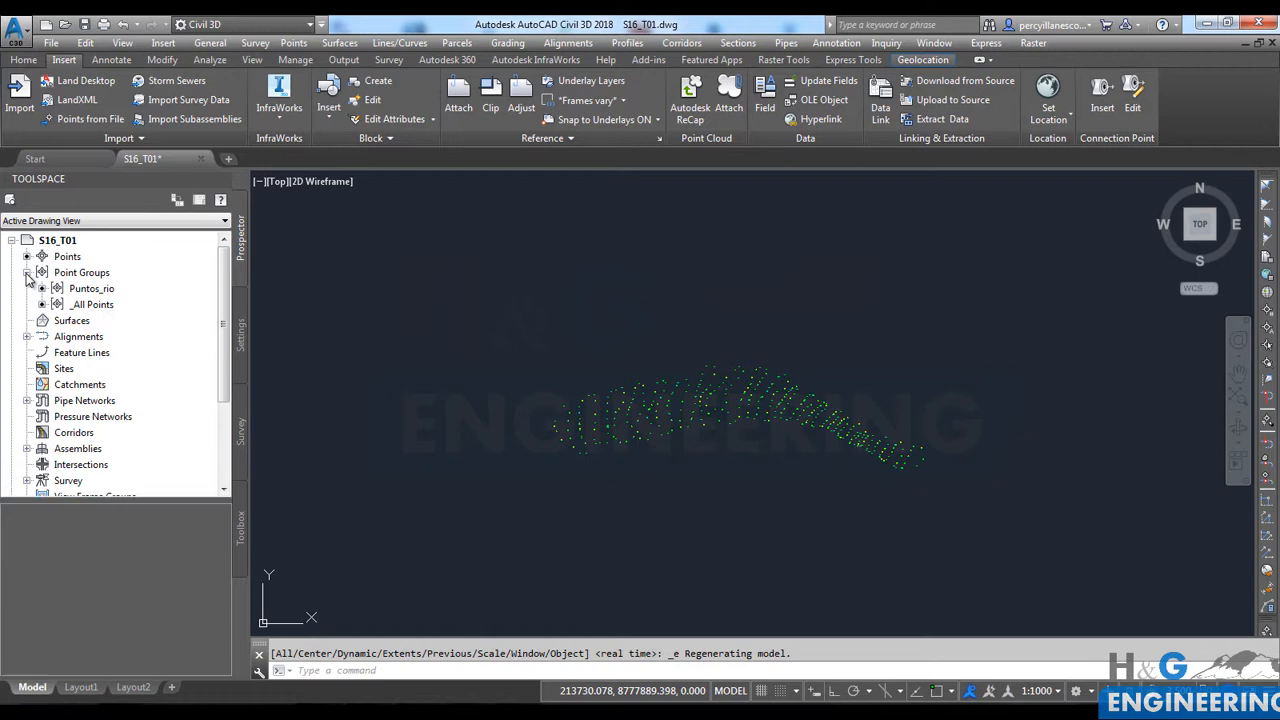
click(72, 322)
right_click(80, 319)
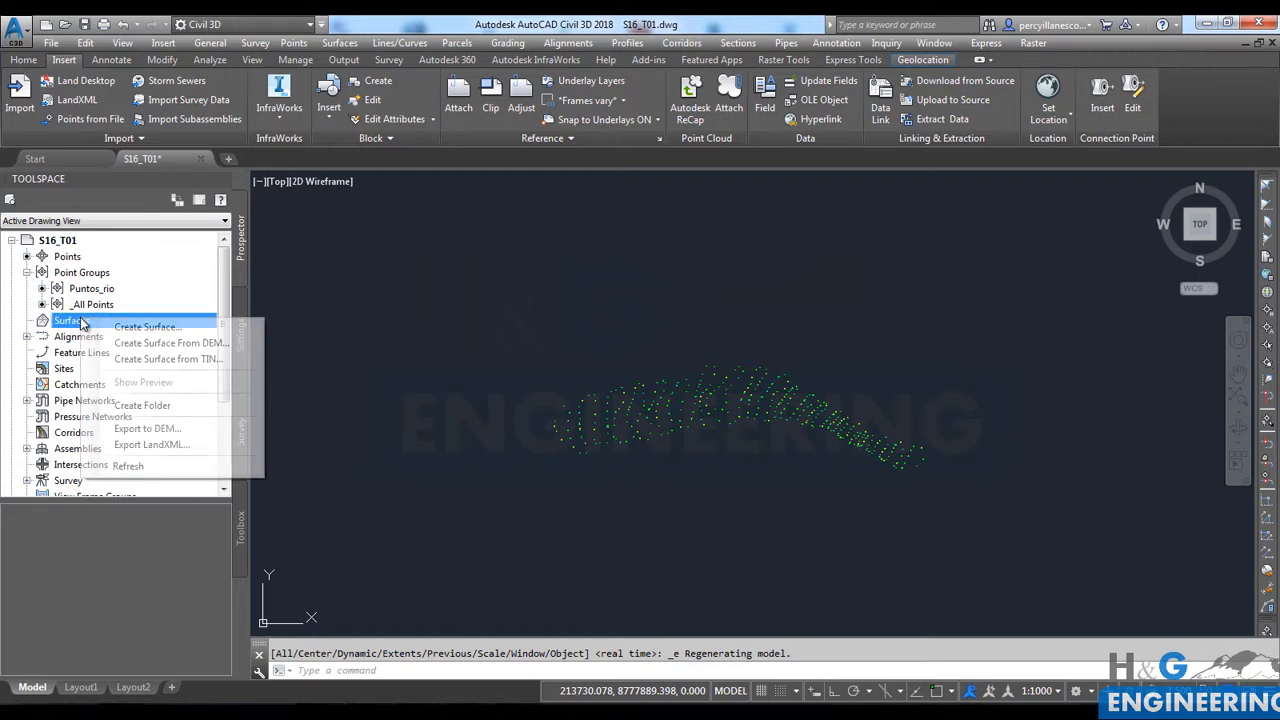
click(147, 327)
click(677, 293)
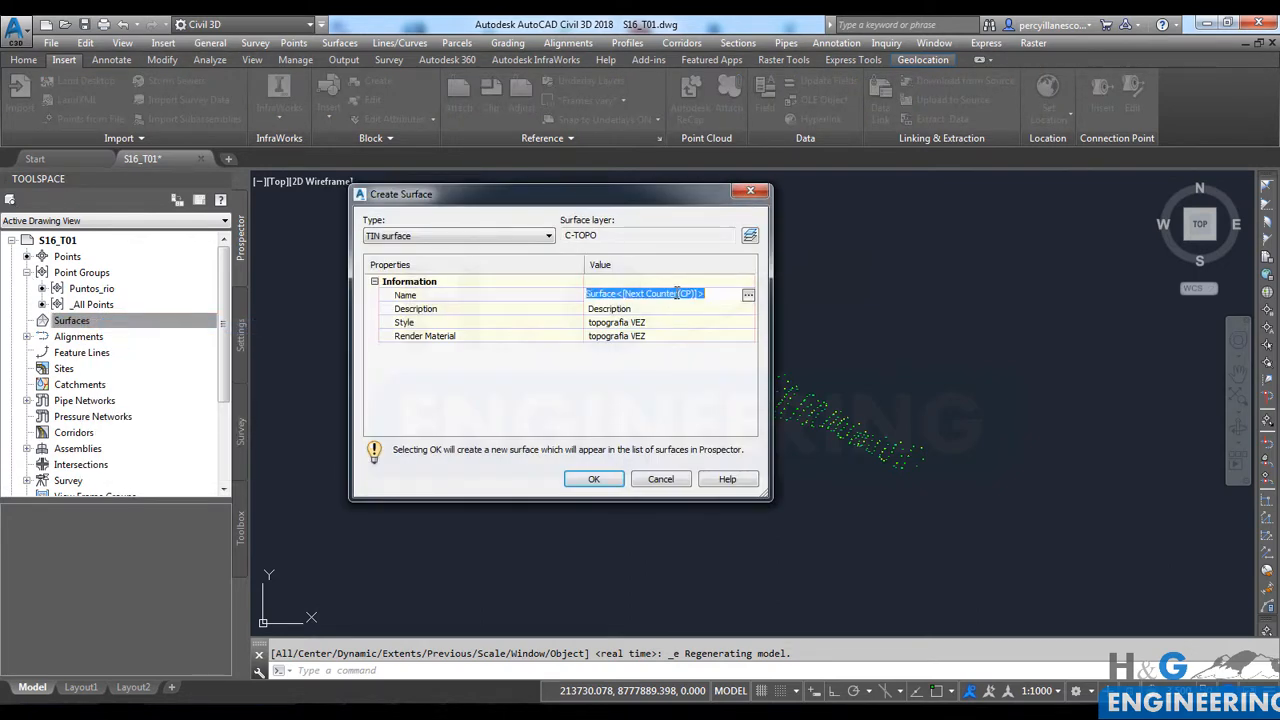
text(Rio_Norte)
click(594, 479)
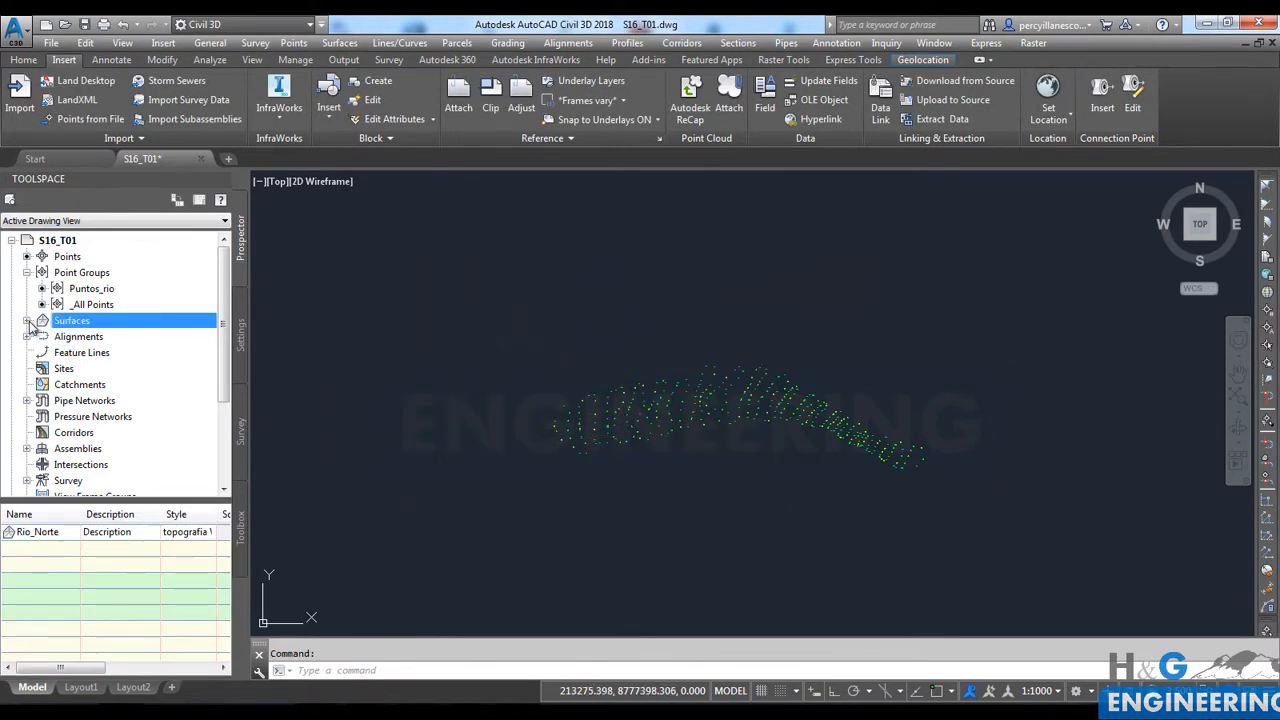
Step: Add the Puntos_rio point group to the definition of the Rio_Norte surface
click(27, 320)
click(42, 336)
click(57, 385)
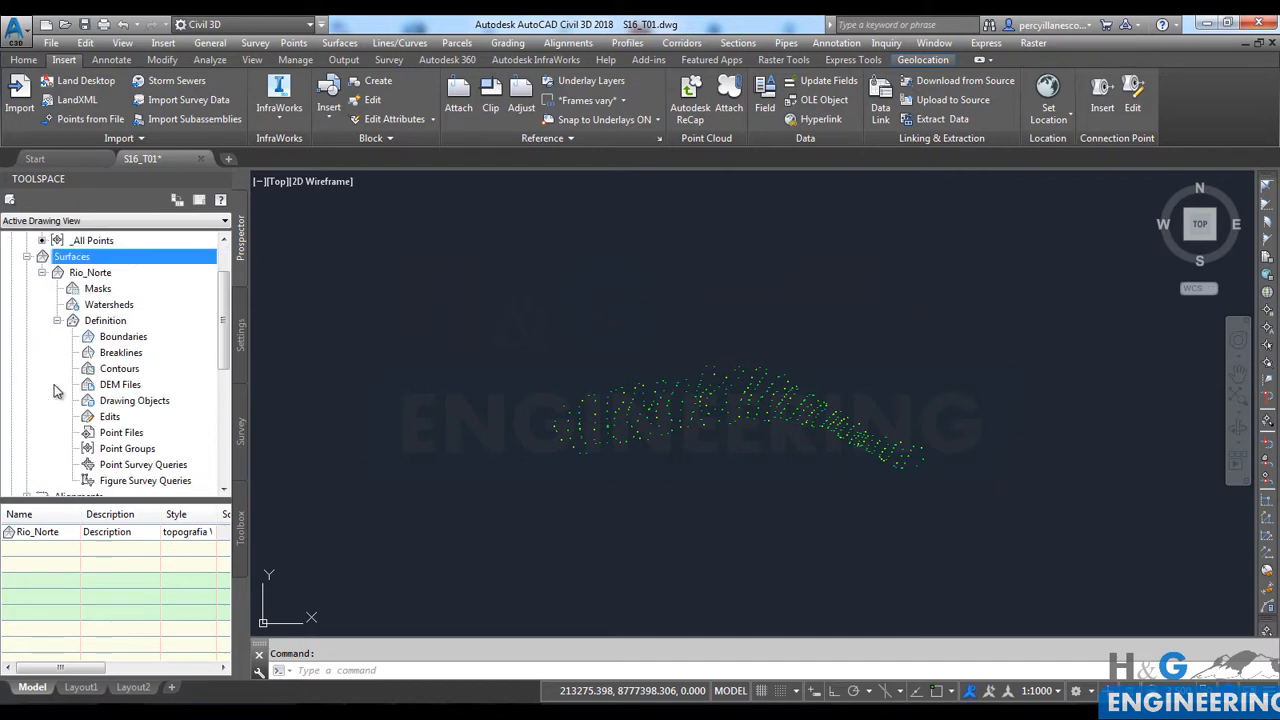
click(133, 402)
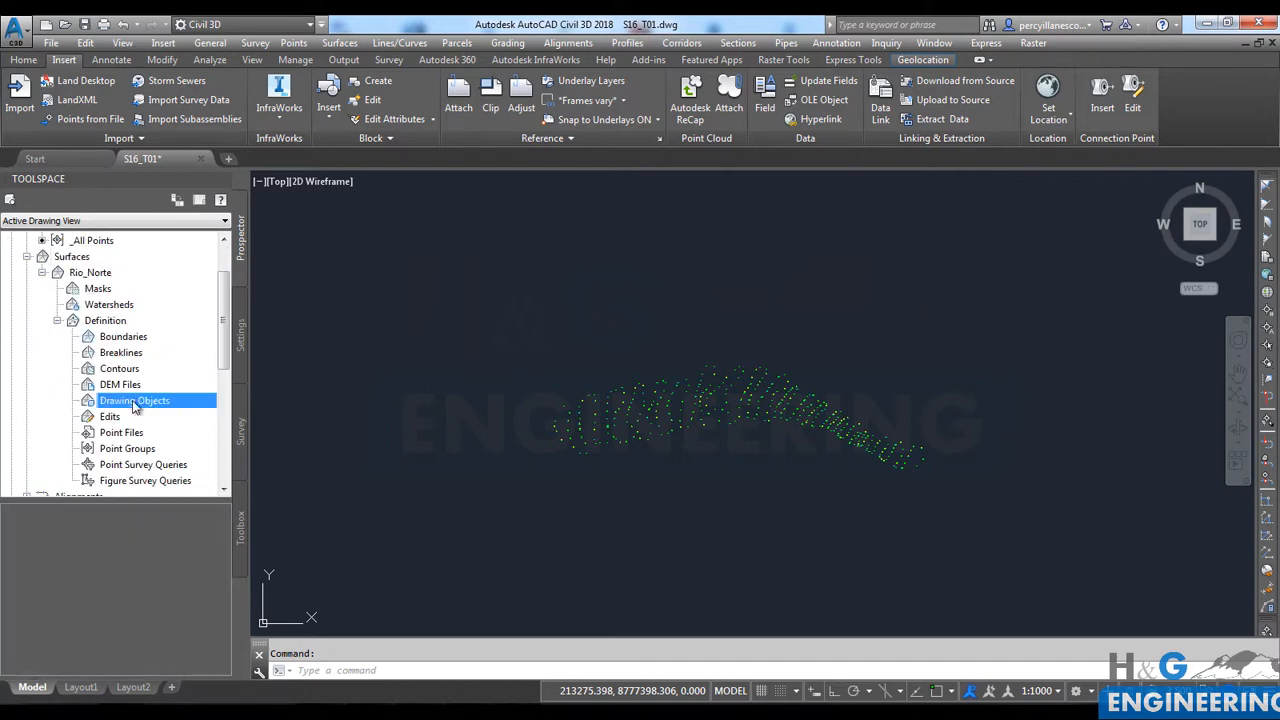
click(147, 457)
right_click(149, 457)
click(178, 459)
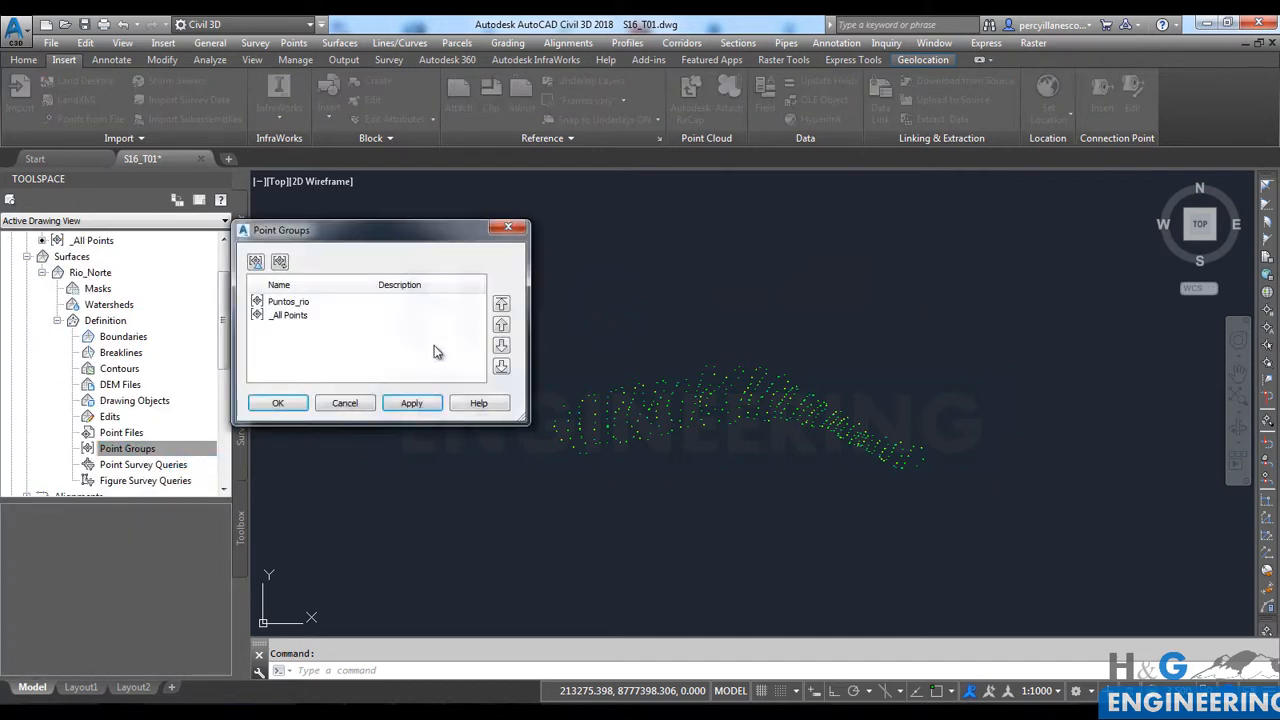
click(287, 304)
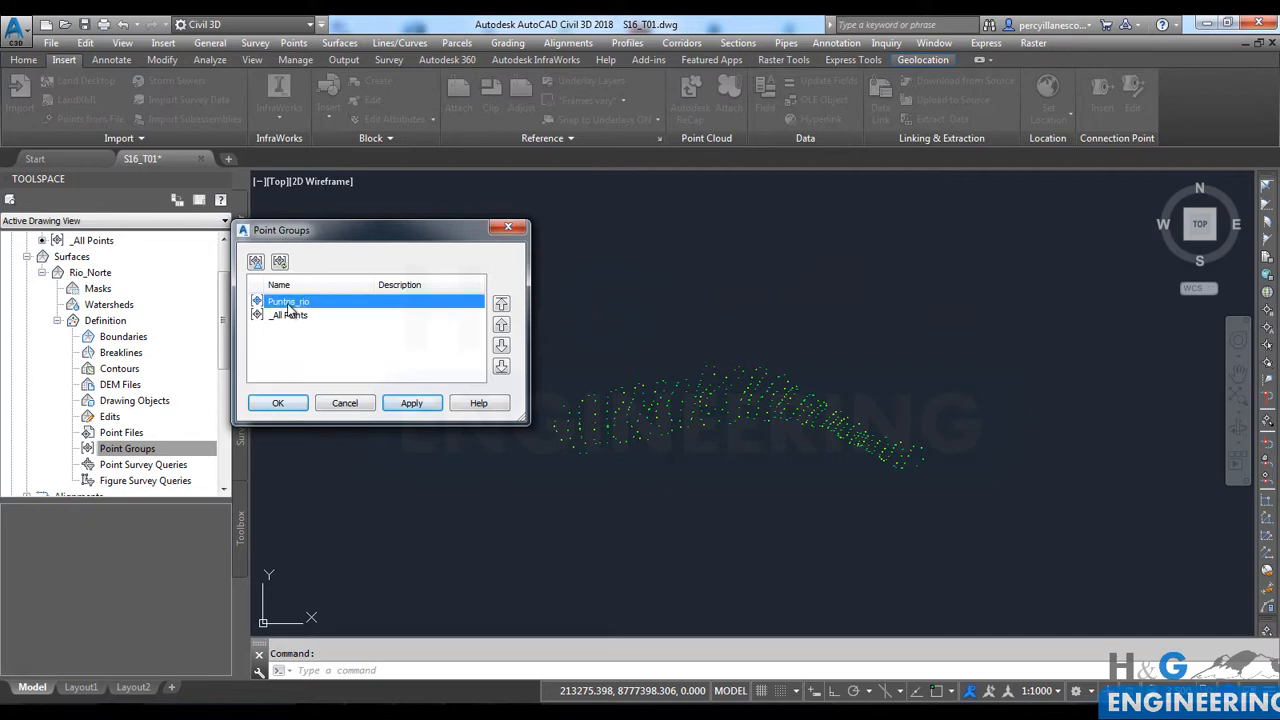
click(278, 403)
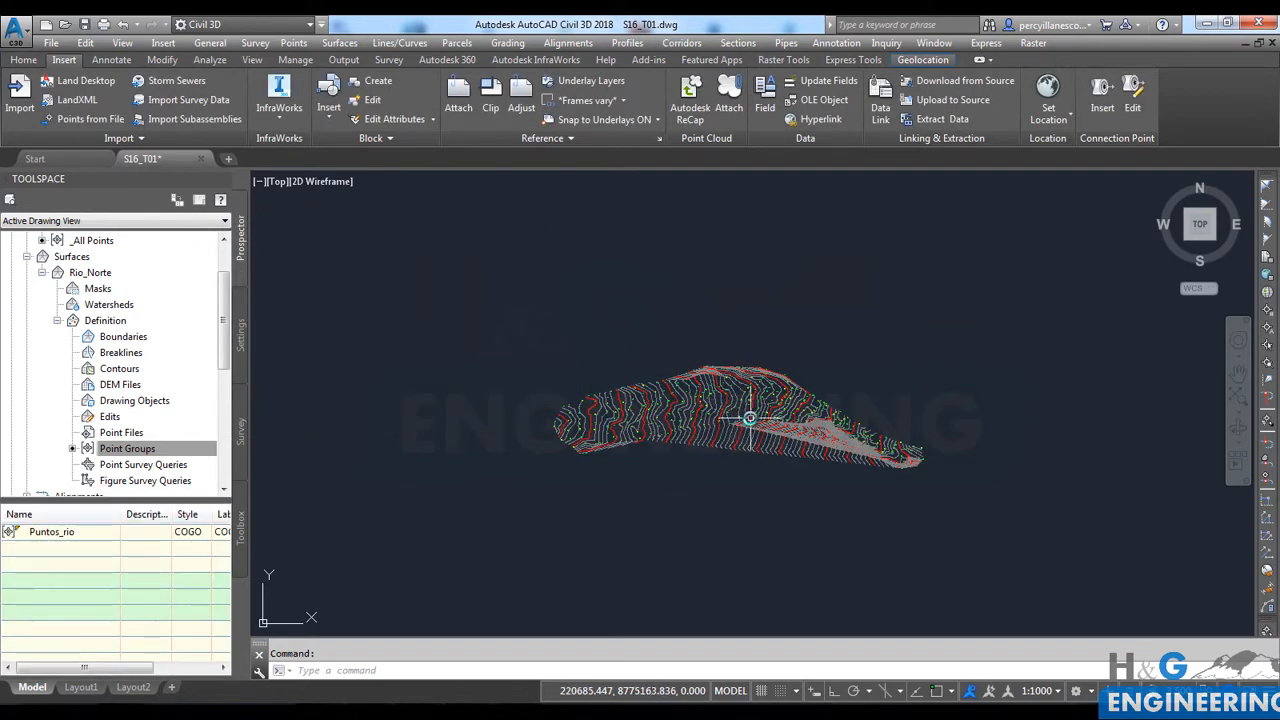
Step: Examine the contours generated for Rio_Norte, especially along the outer edges and the dense area at the eastern end
scroll(771, 409, up, 3)
scroll(928, 480, up, 3)
scroll(928, 479, down, 3)
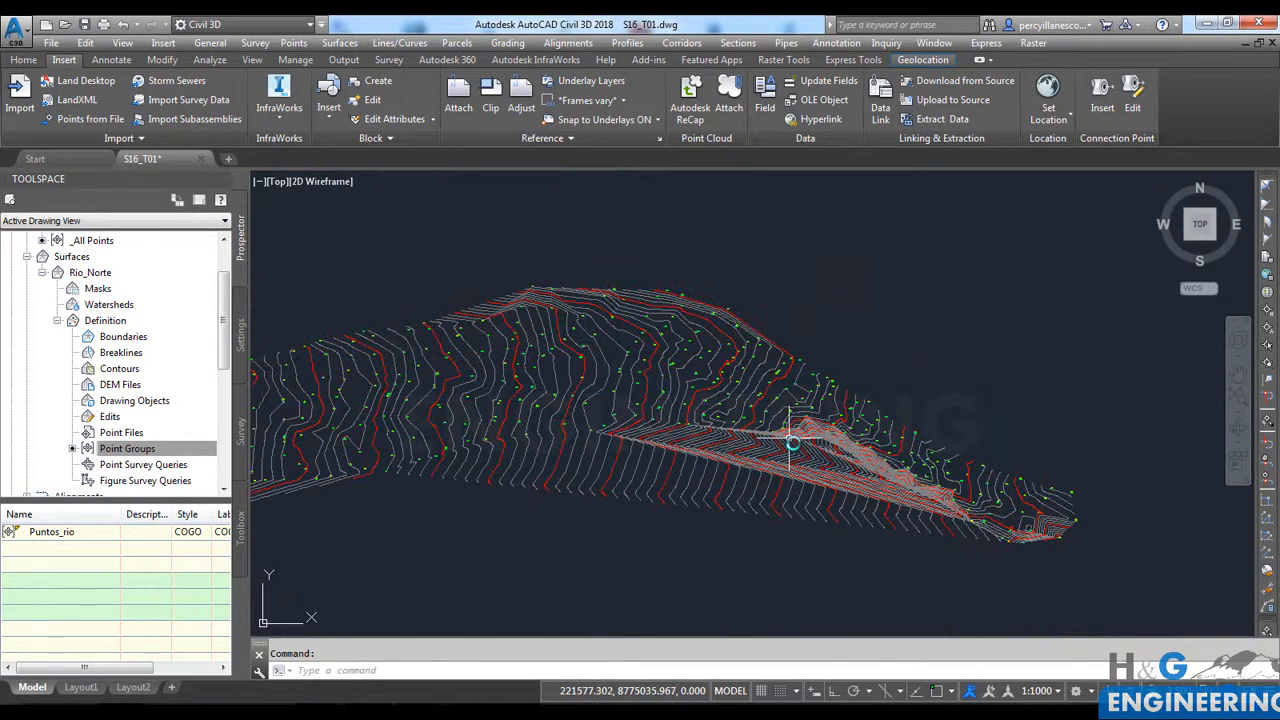
scroll(663, 420, up, 1)
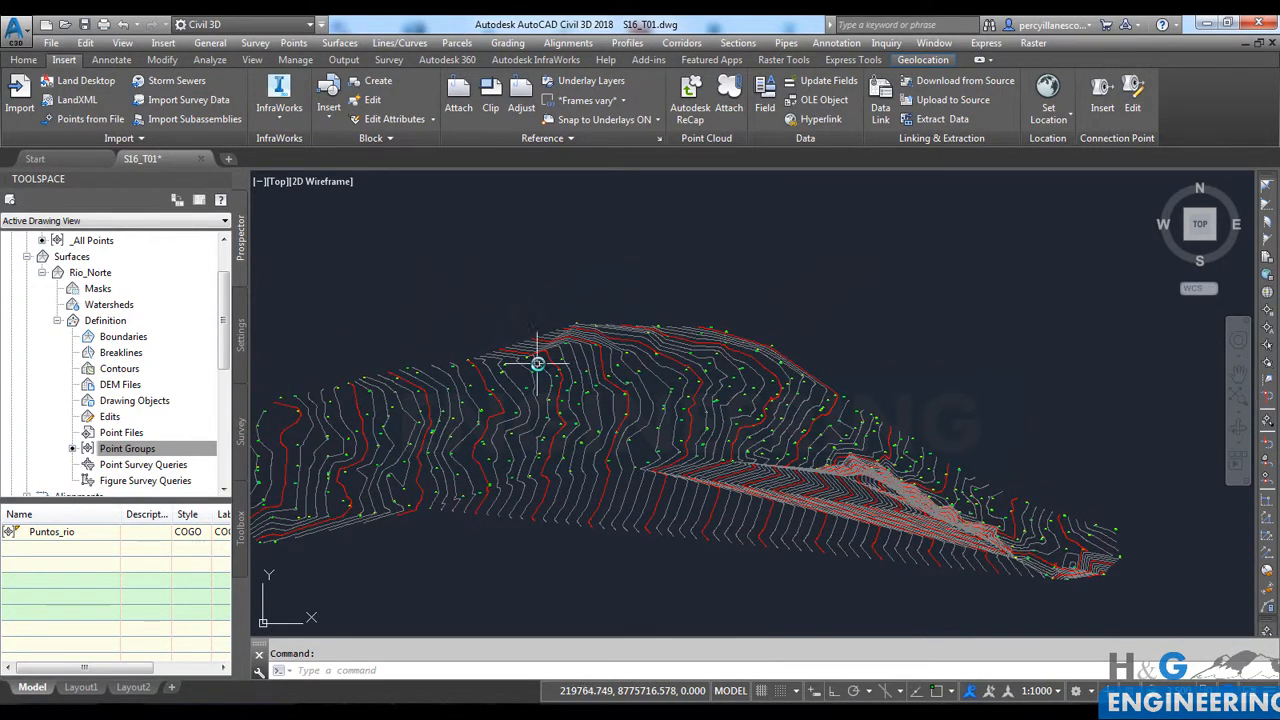
middle_drag(537, 363, 606, 323)
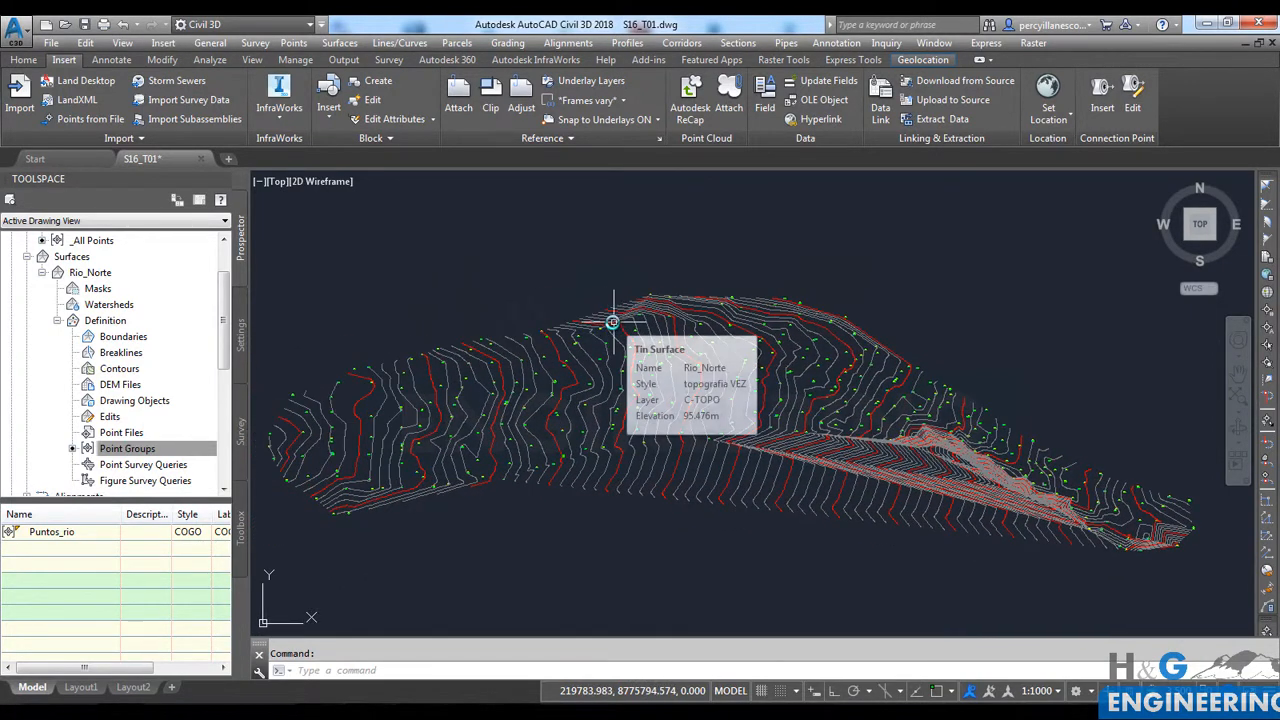
click(611, 321)
scroll(545, 358, up, 3)
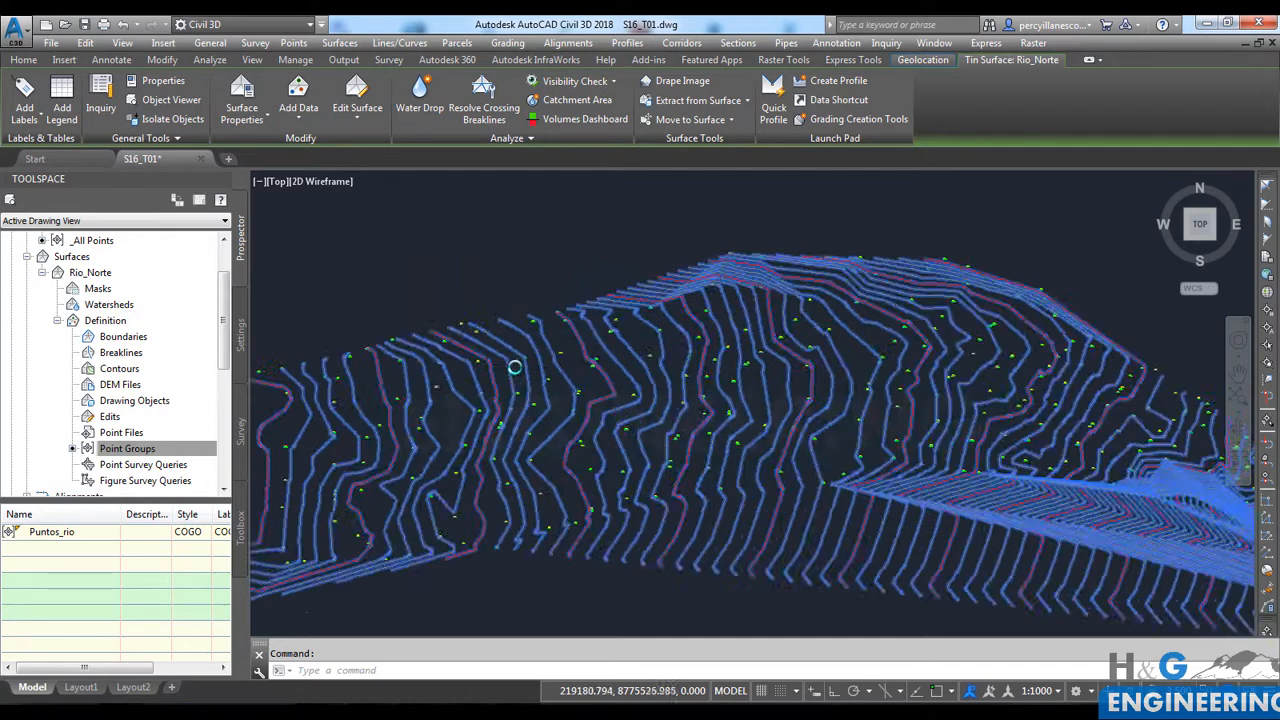
scroll(609, 394, down, 3)
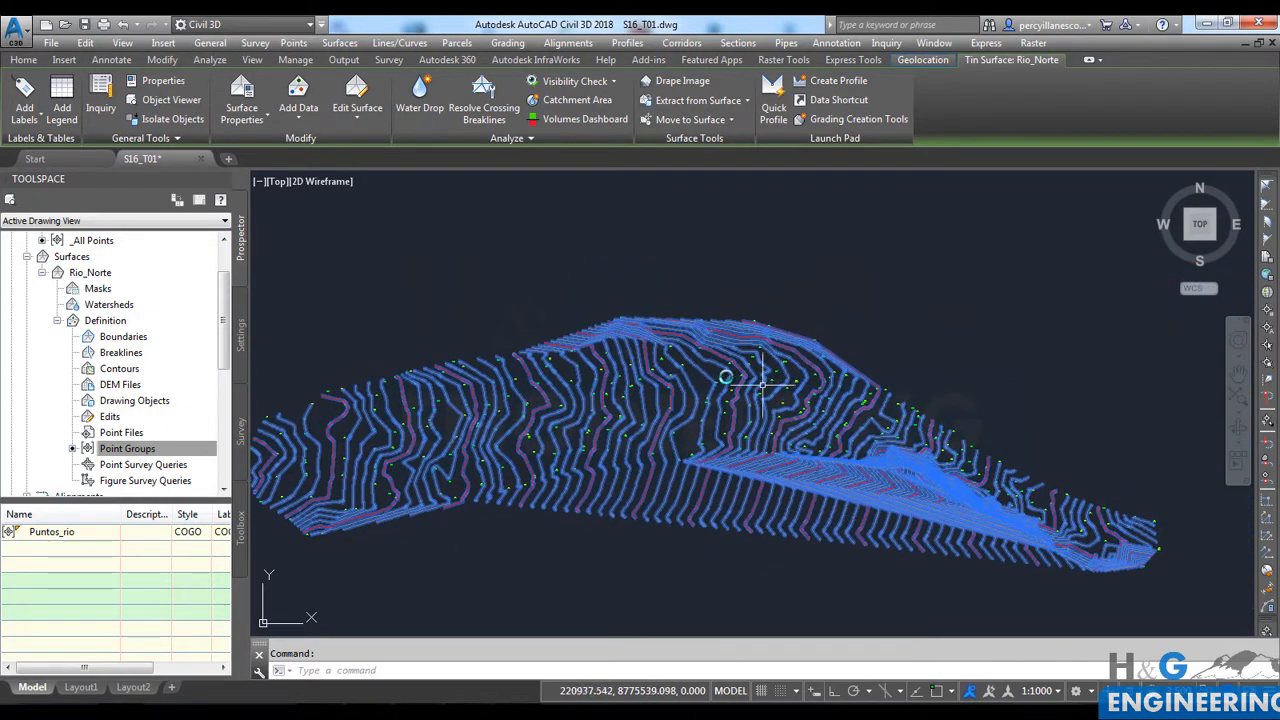
scroll(740, 380, up, 3)
scroll(727, 385, down, 3)
middle_drag(841, 431, 779, 413)
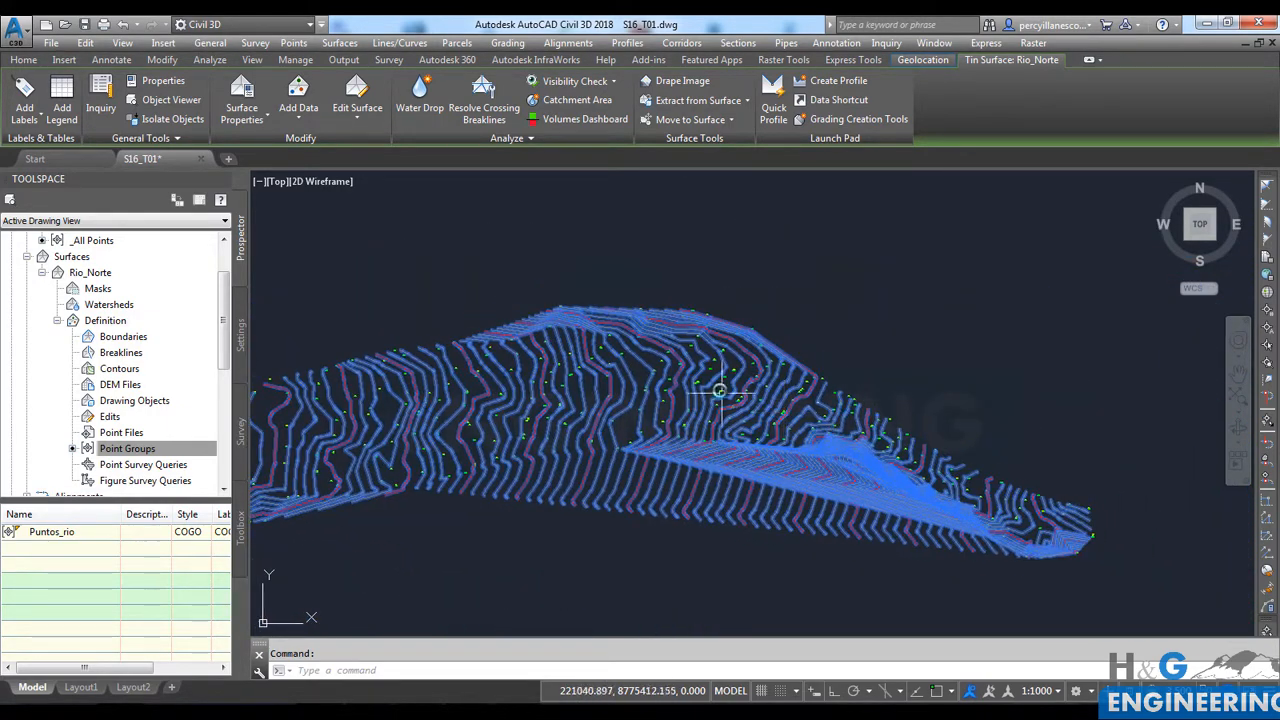
key(Escape)
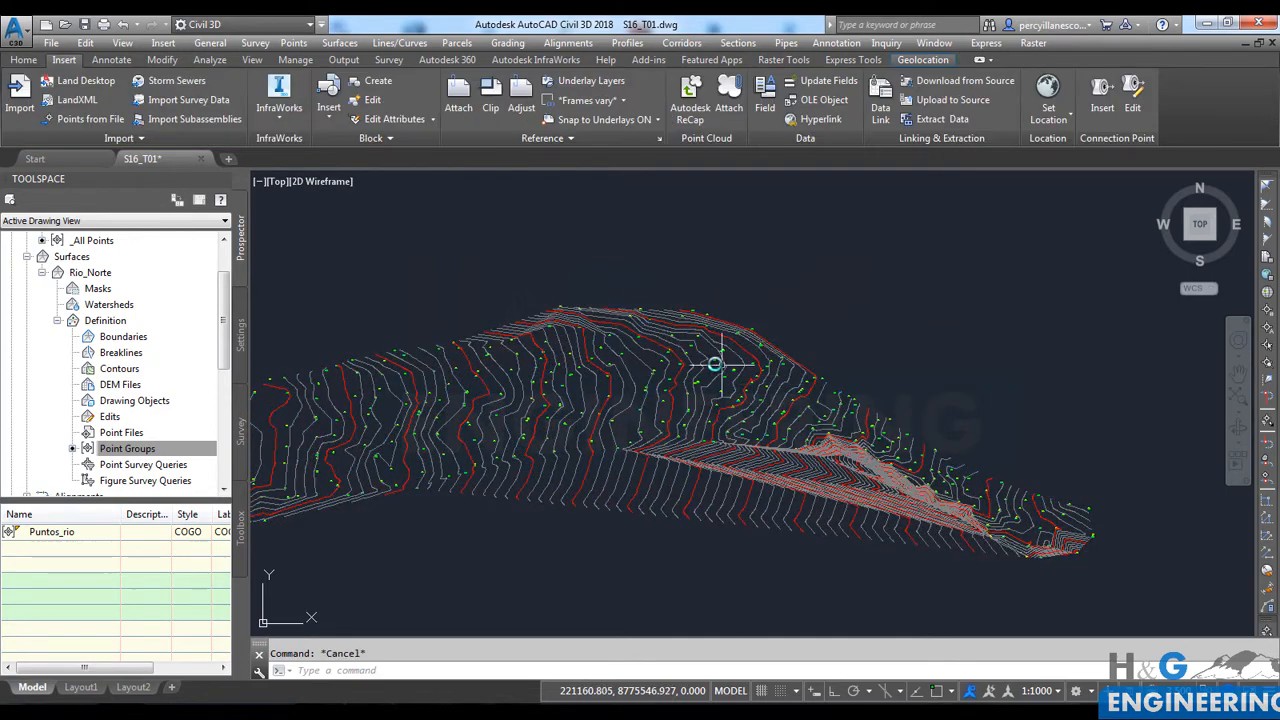
scroll(586, 366, up, 3)
scroll(646, 374, down, 3)
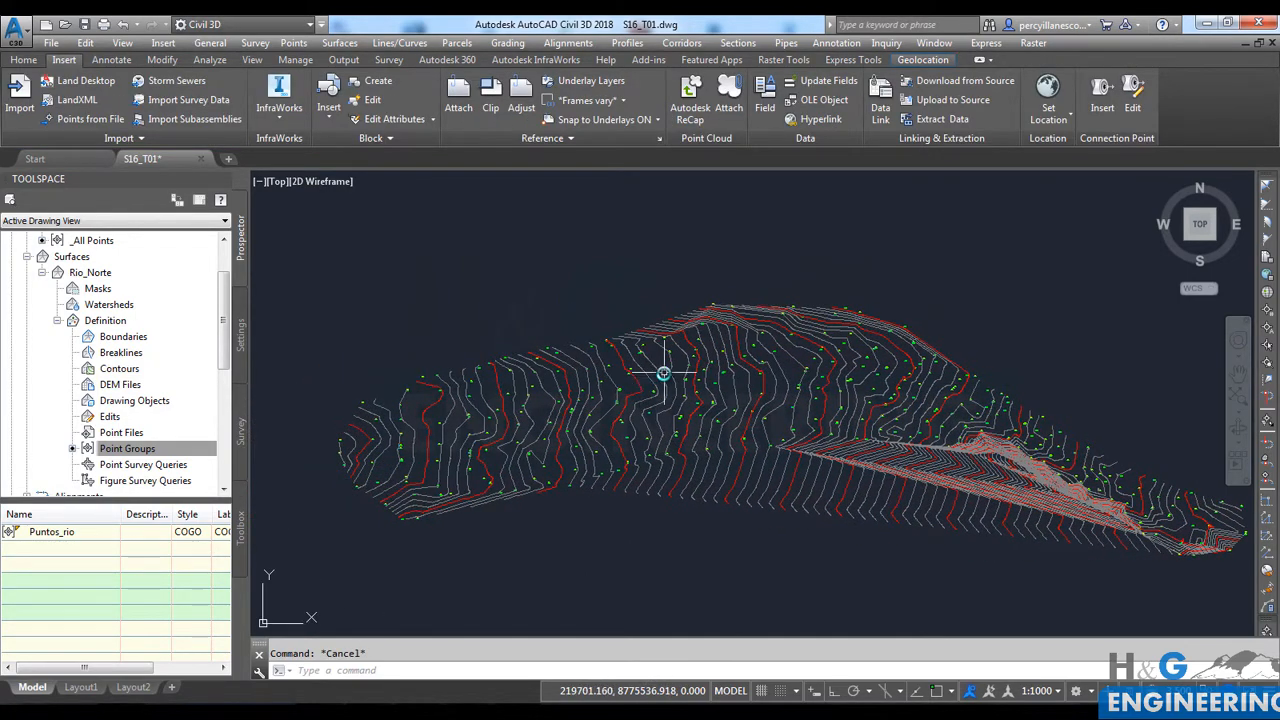
mouse_move(663, 373)
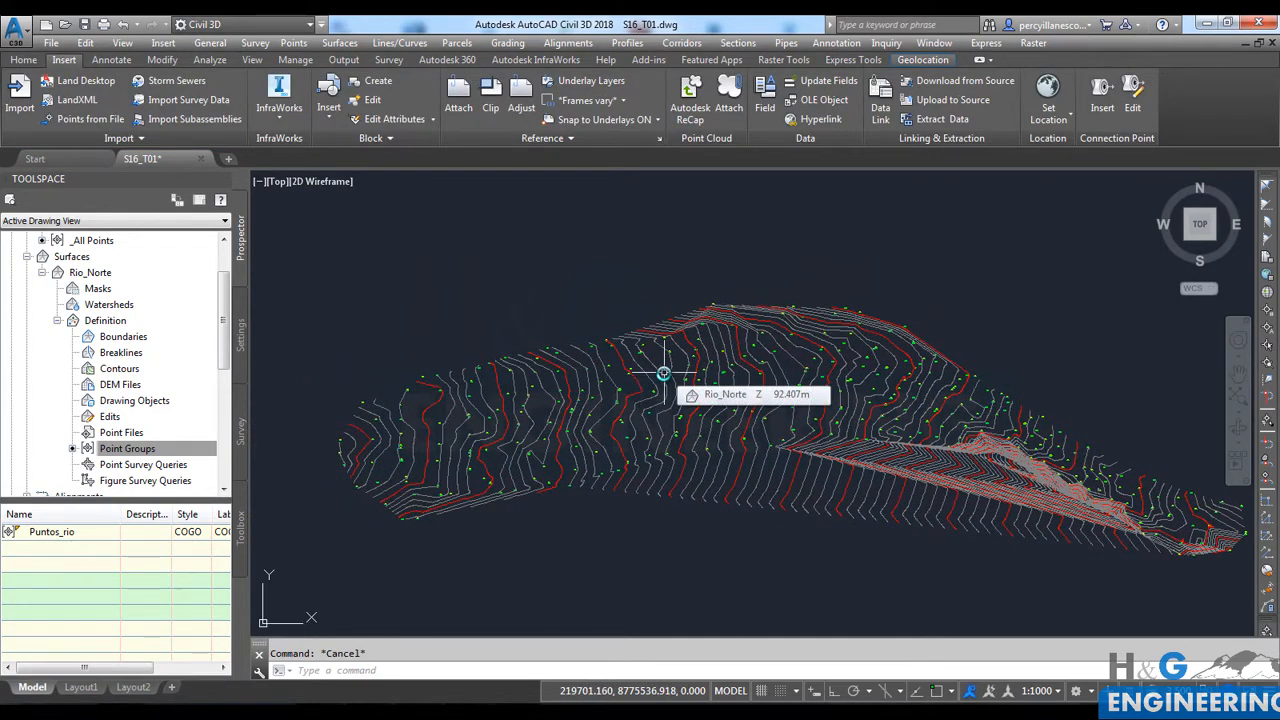
Step: Open the surface properties of Rio_Norte and review its definition operations and general information
scroll(634, 360, up, 2)
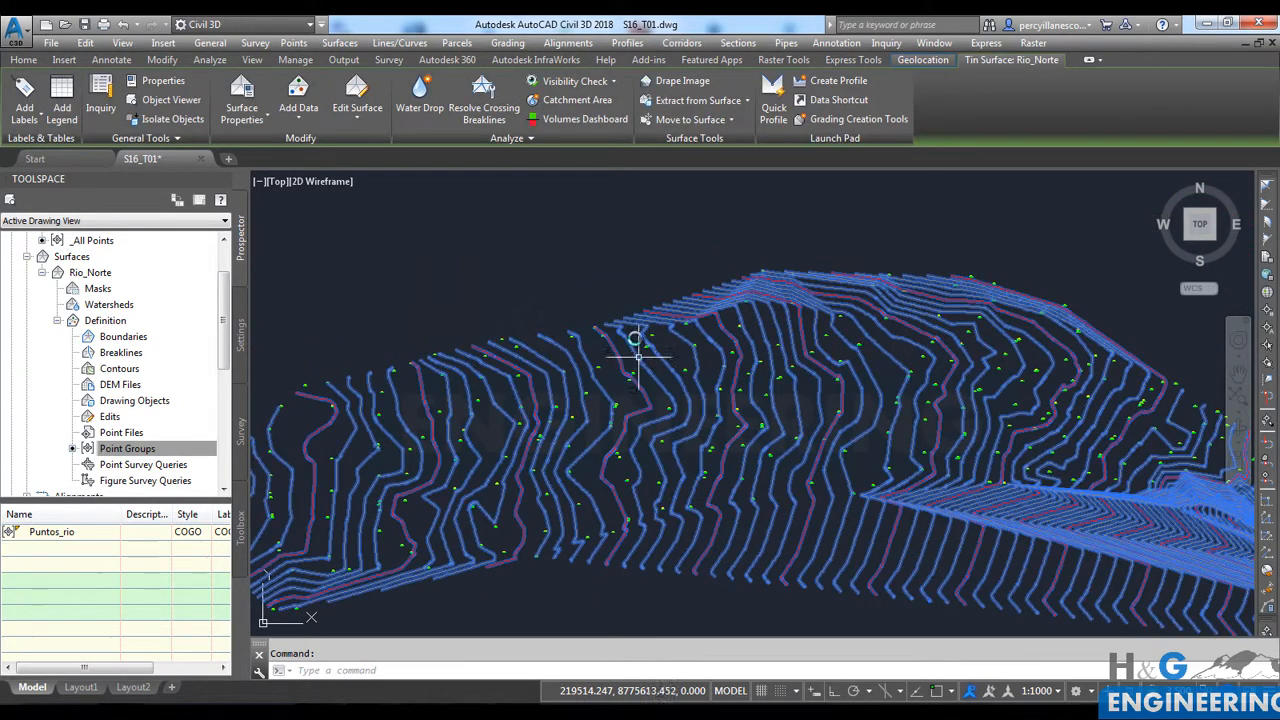
click(639, 359)
right_click(594, 292)
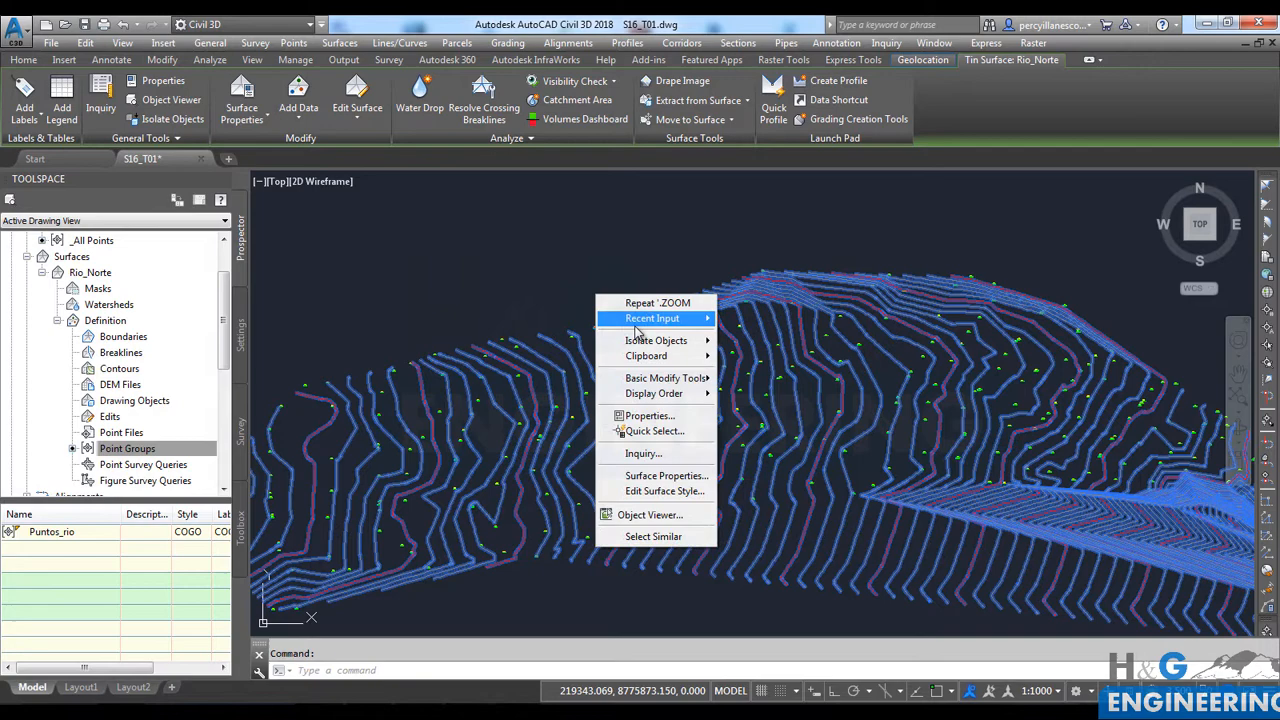
click(679, 480)
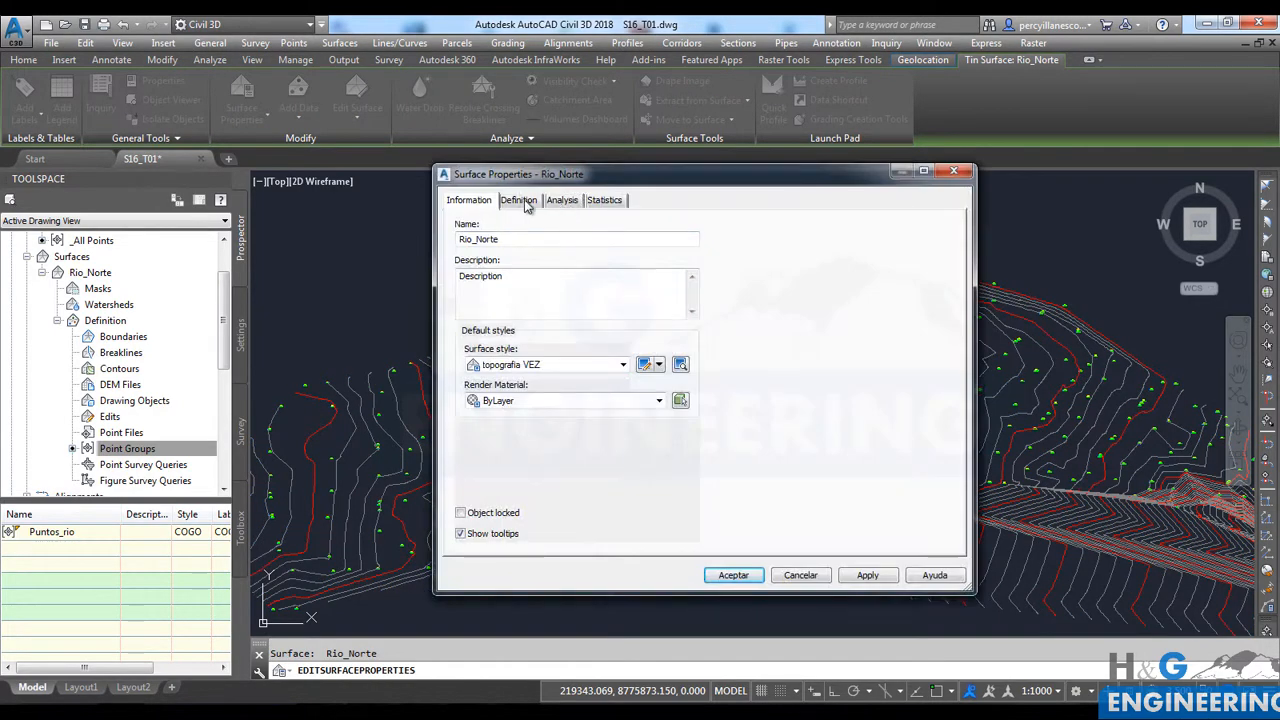
click(532, 202)
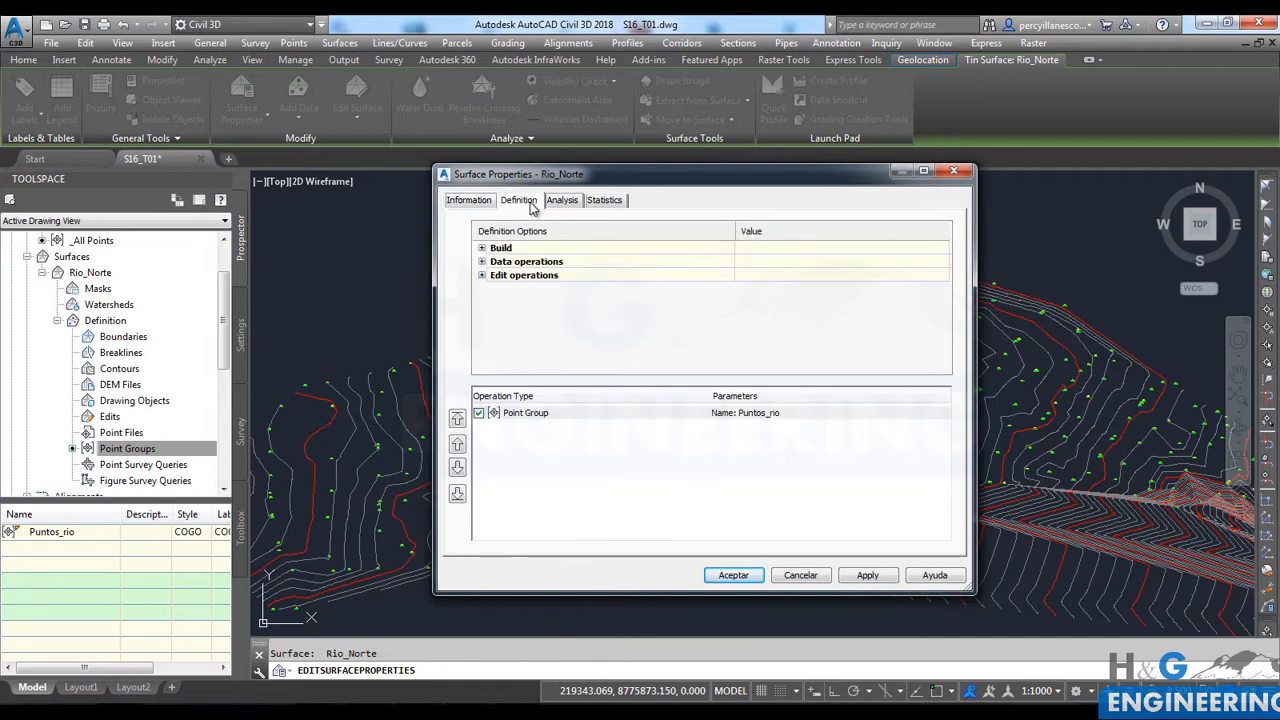
click(472, 201)
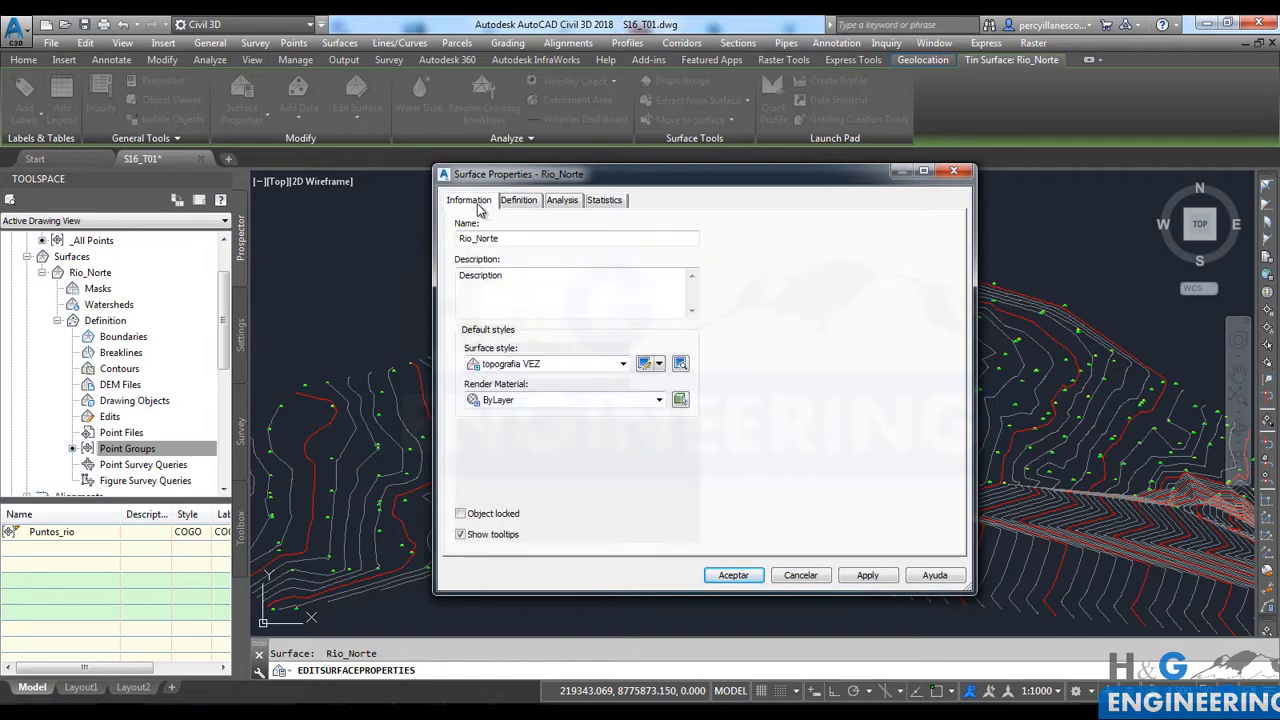
Step: In the topografia VEZ surface style, set the triangle display mode to Exaggerate Elevation with a scale factor of 10, and apply it
click(645, 364)
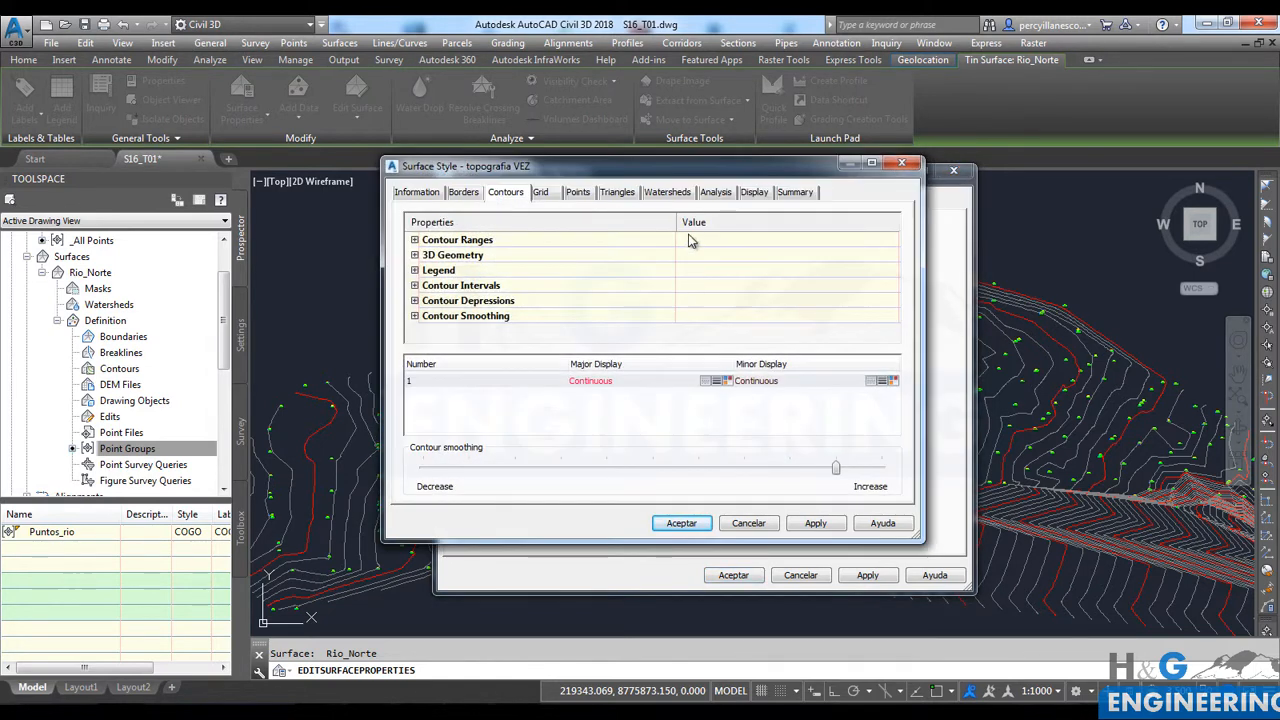
click(628, 197)
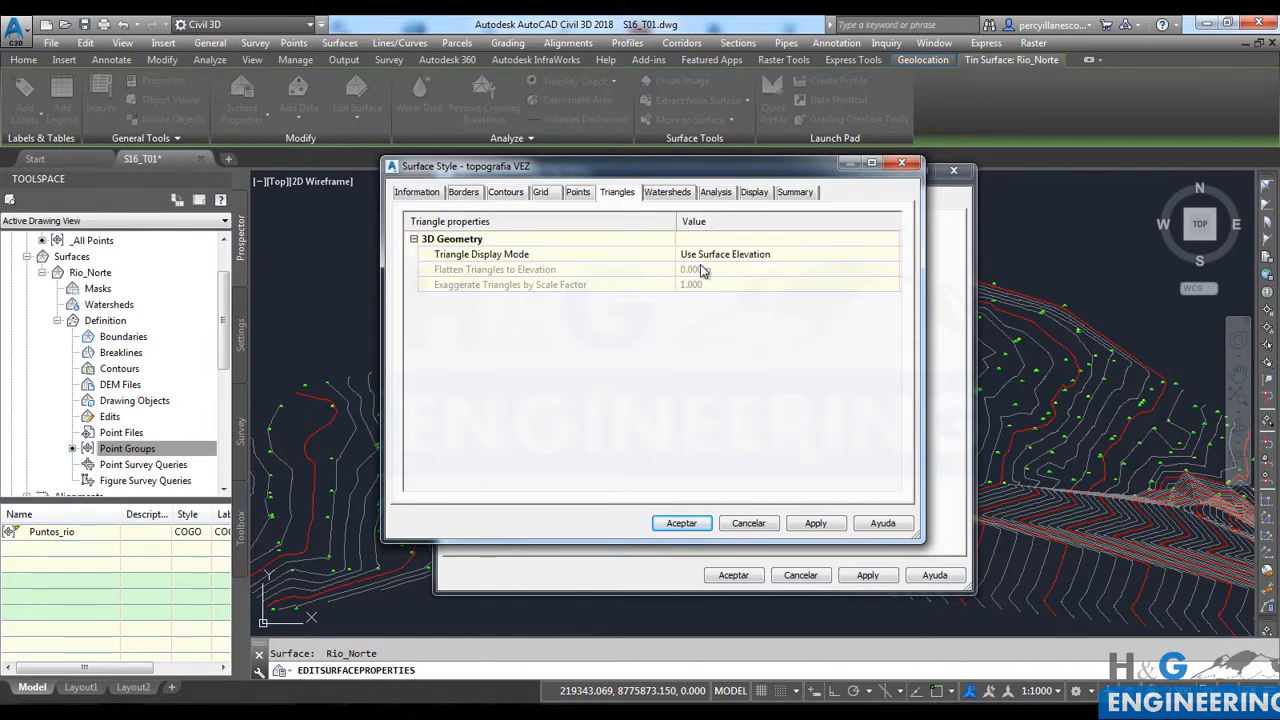
click(724, 259)
click(727, 261)
click(727, 301)
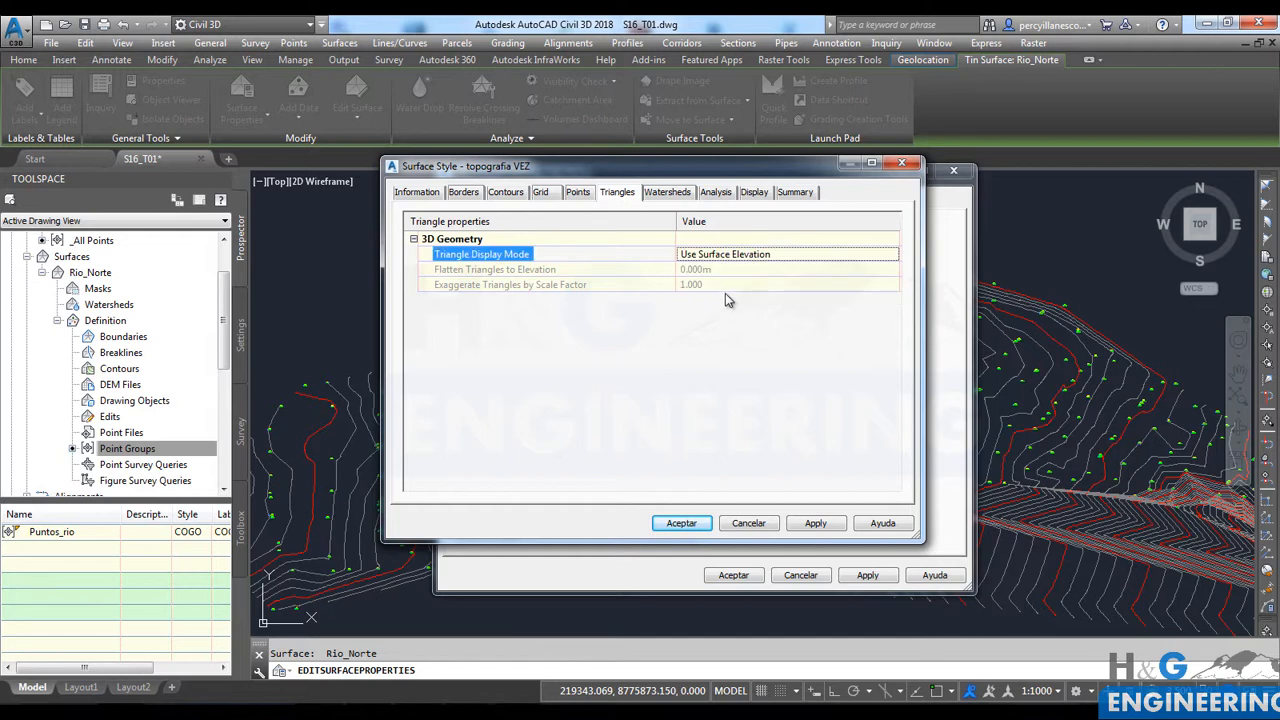
click(737, 261)
click(735, 258)
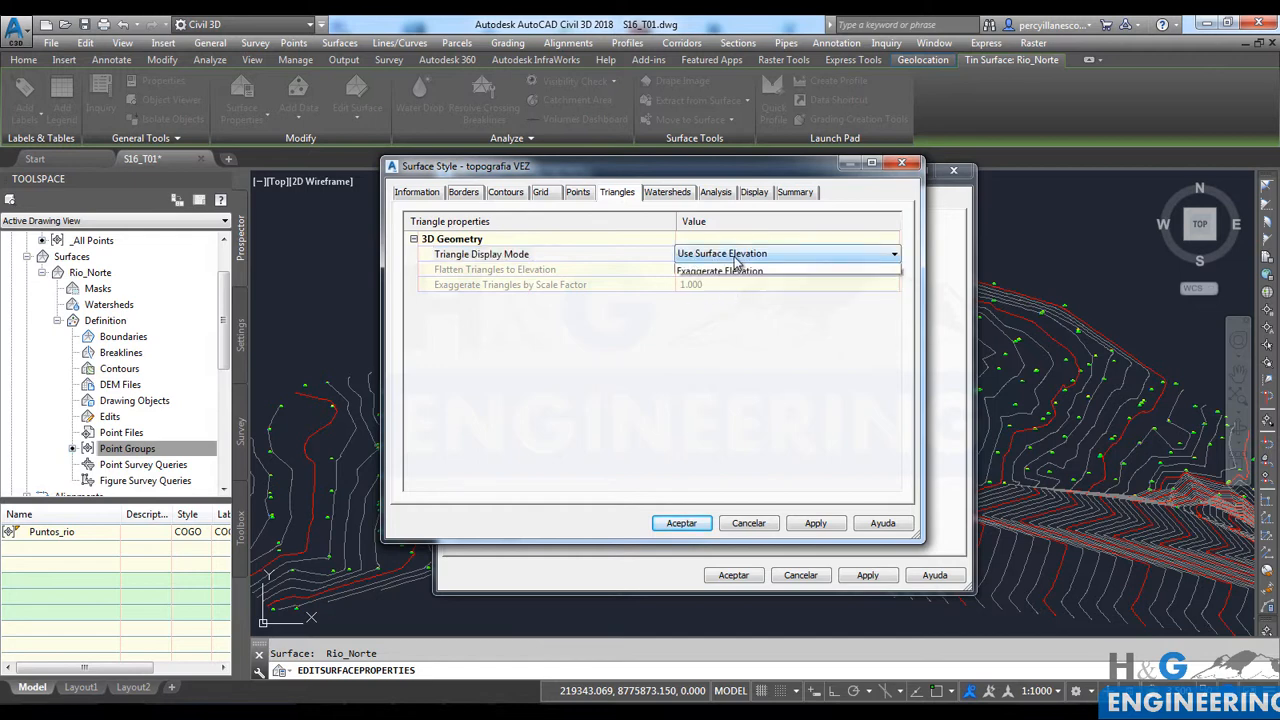
click(723, 294)
click(707, 284)
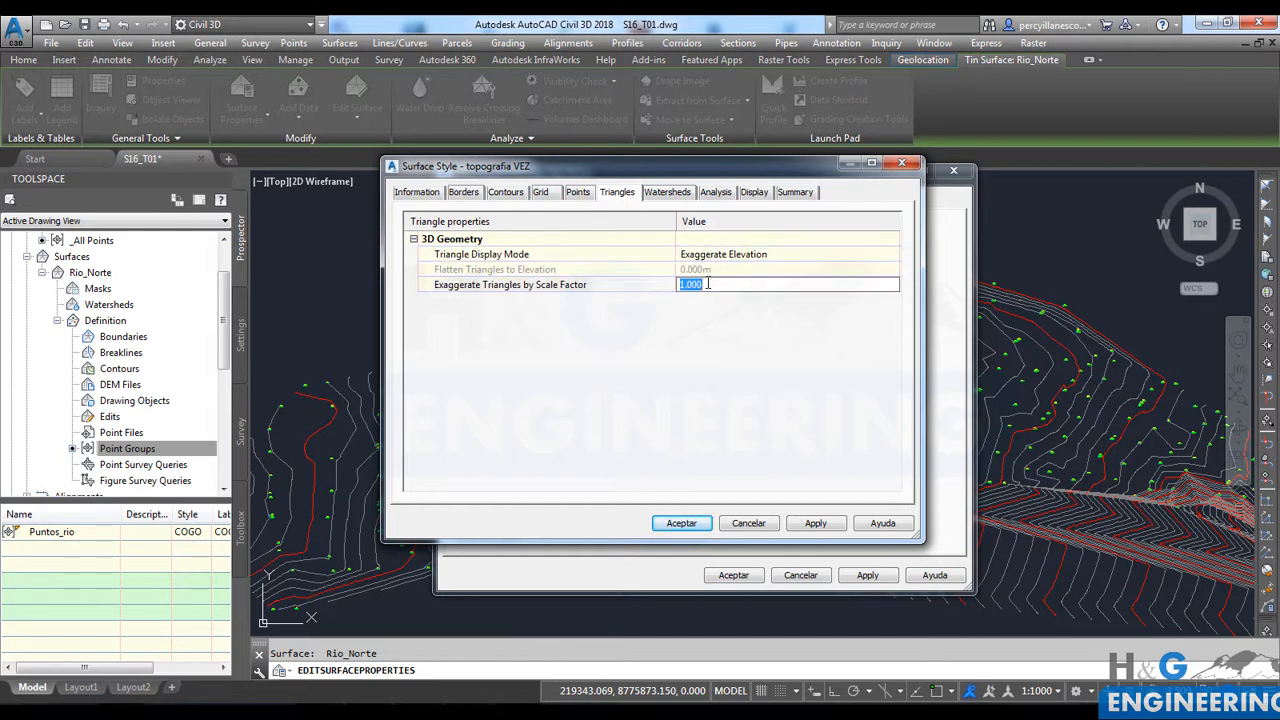
click(681, 523)
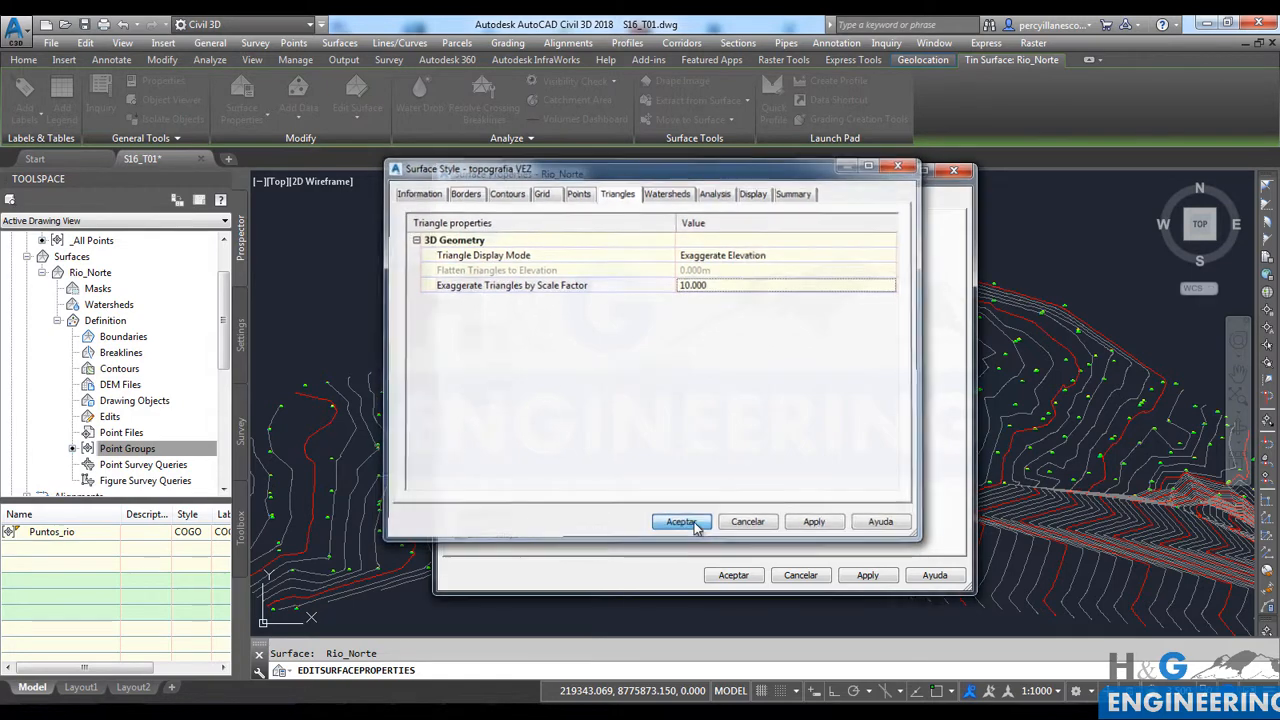
click(867, 575)
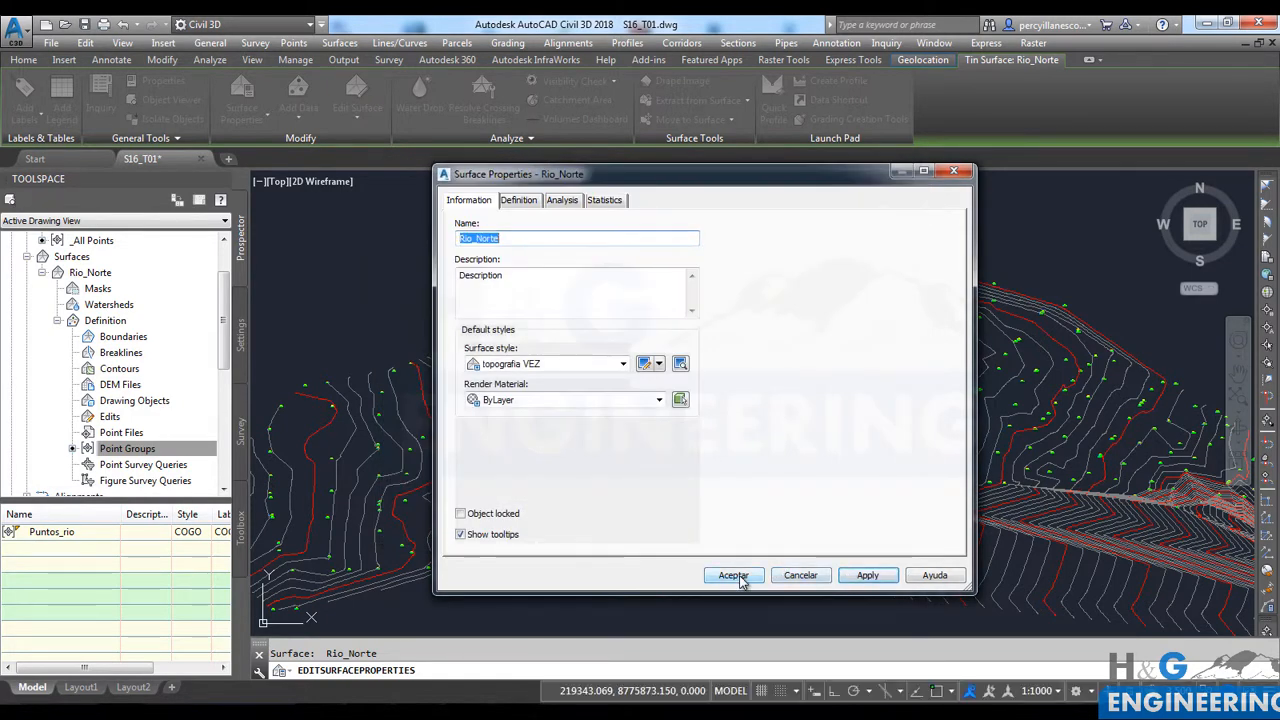
click(739, 575)
Step: In the topografia VEZ surface style, make the Triangles component visible for the Model view direction and apply the change
click(775, 316)
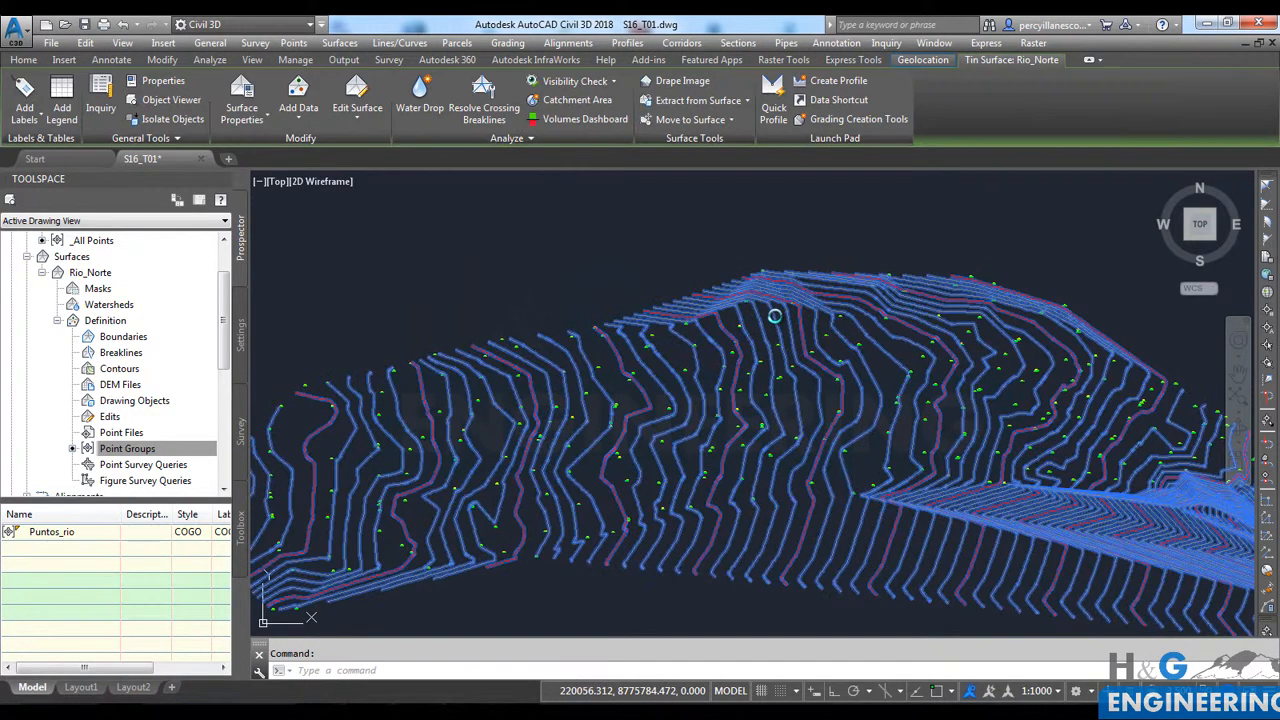
right_click(678, 273)
click(762, 468)
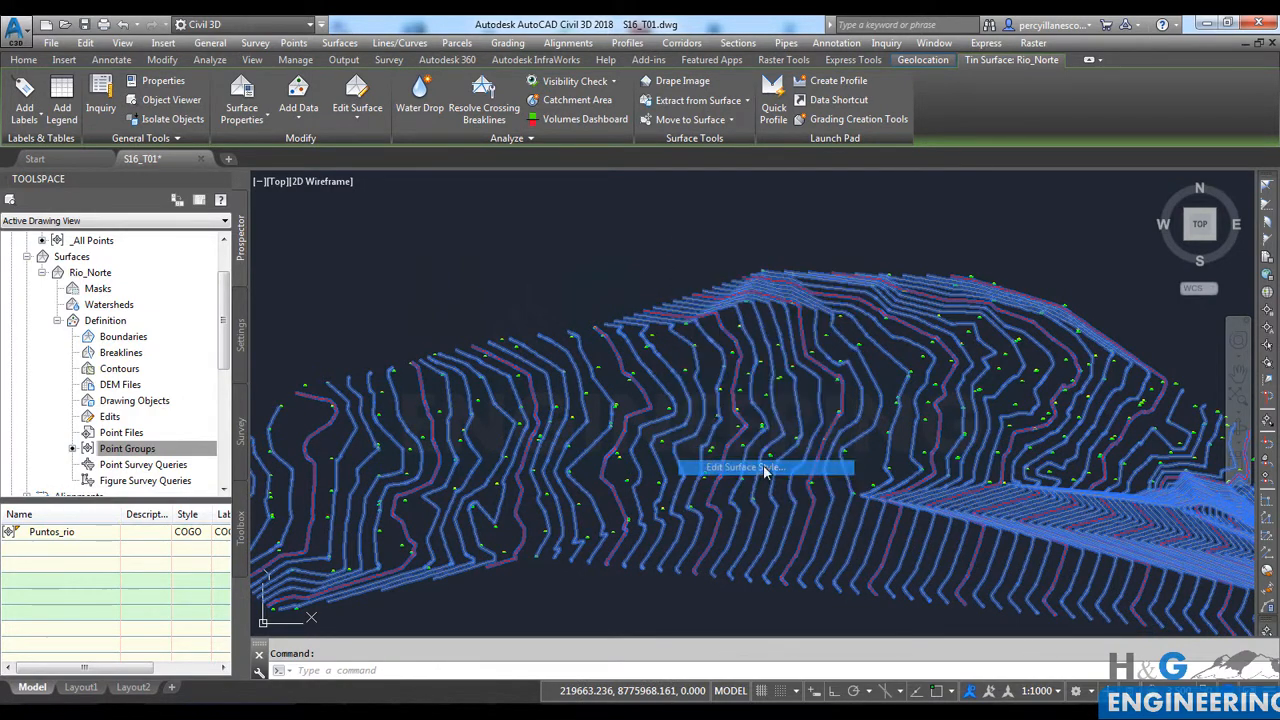
click(763, 197)
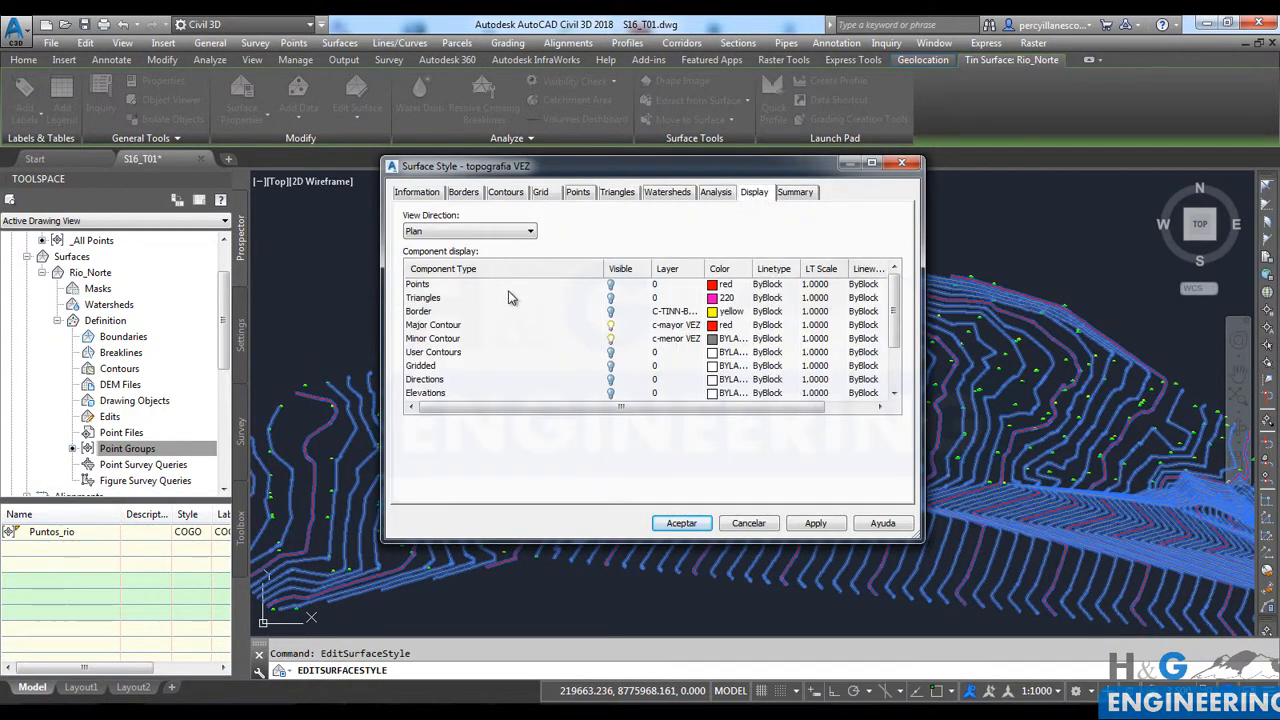
click(476, 232)
click(476, 254)
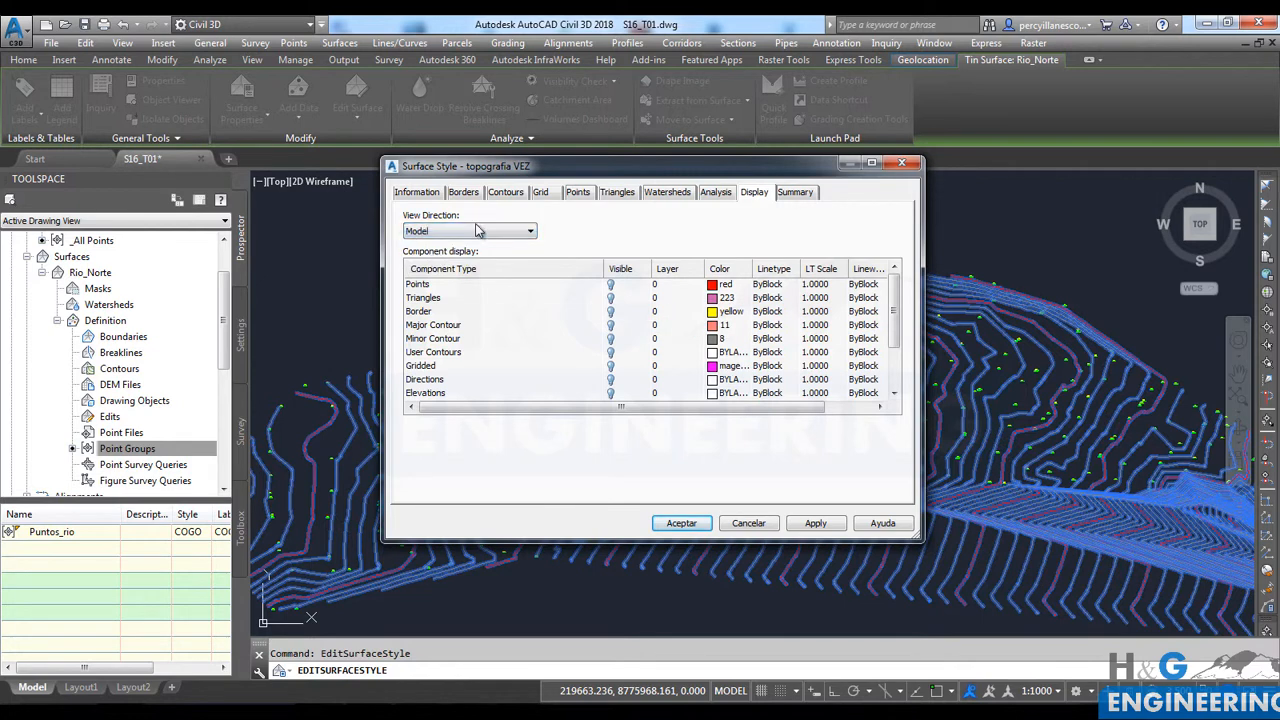
click(612, 300)
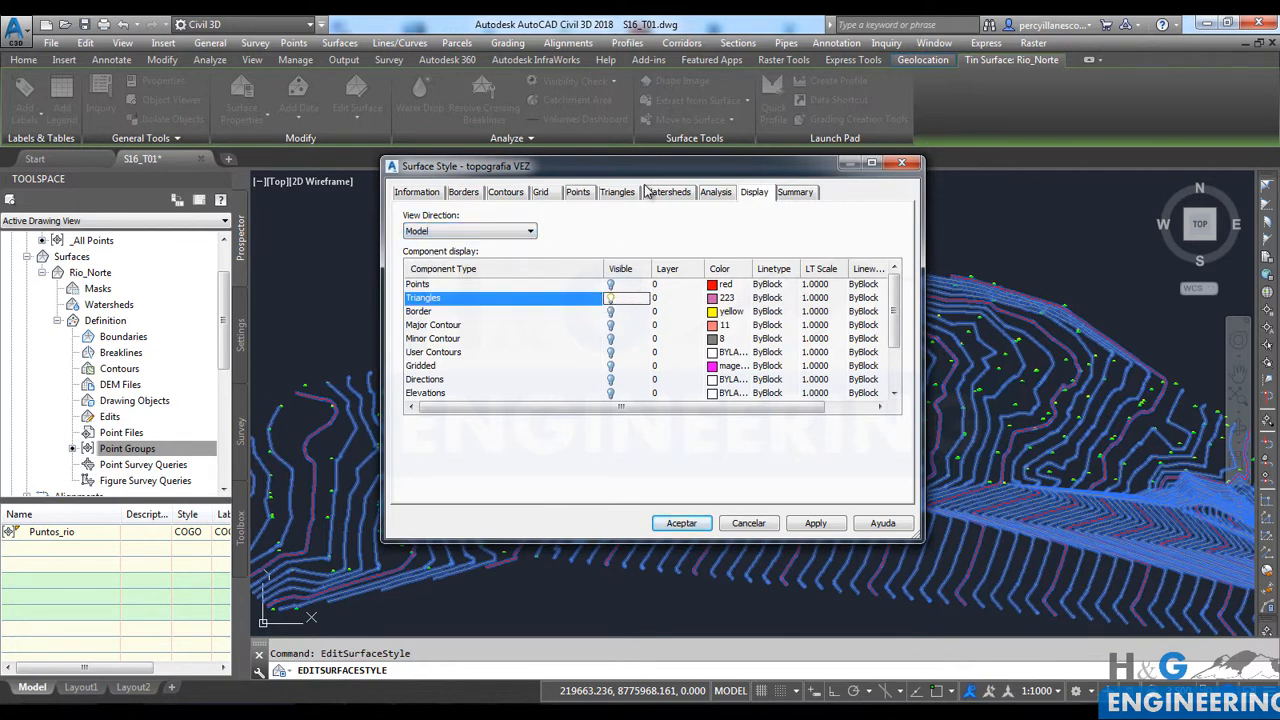
click(815, 524)
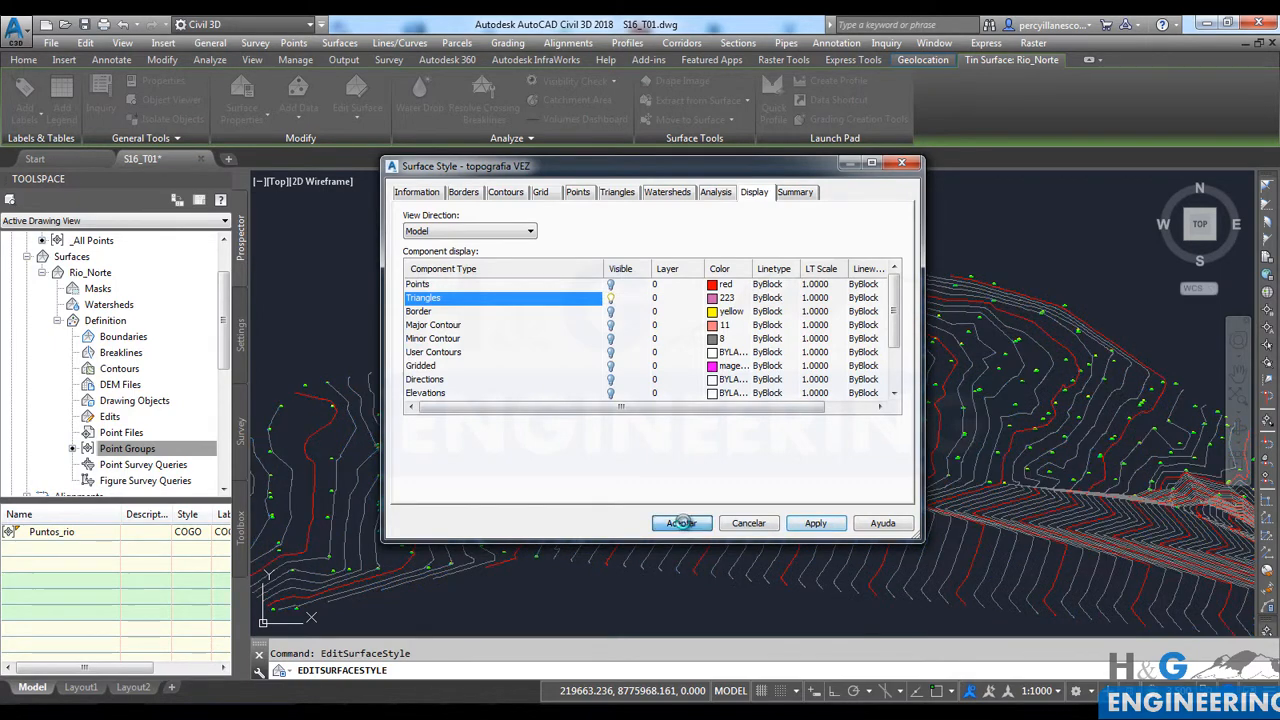
click(681, 523)
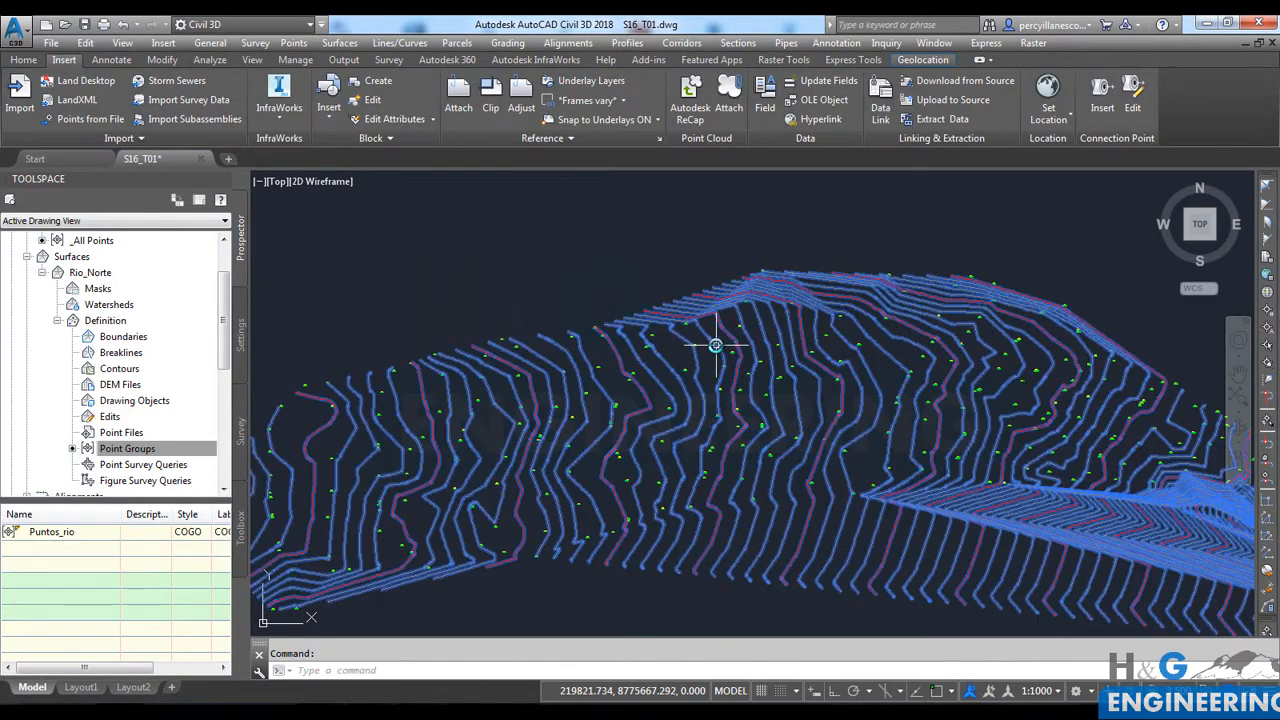
Step: Open the Rio_Norte surface in the Object Viewer and set its viewpoint to SE Isometric
click(791, 343)
right_click(634, 284)
click(707, 510)
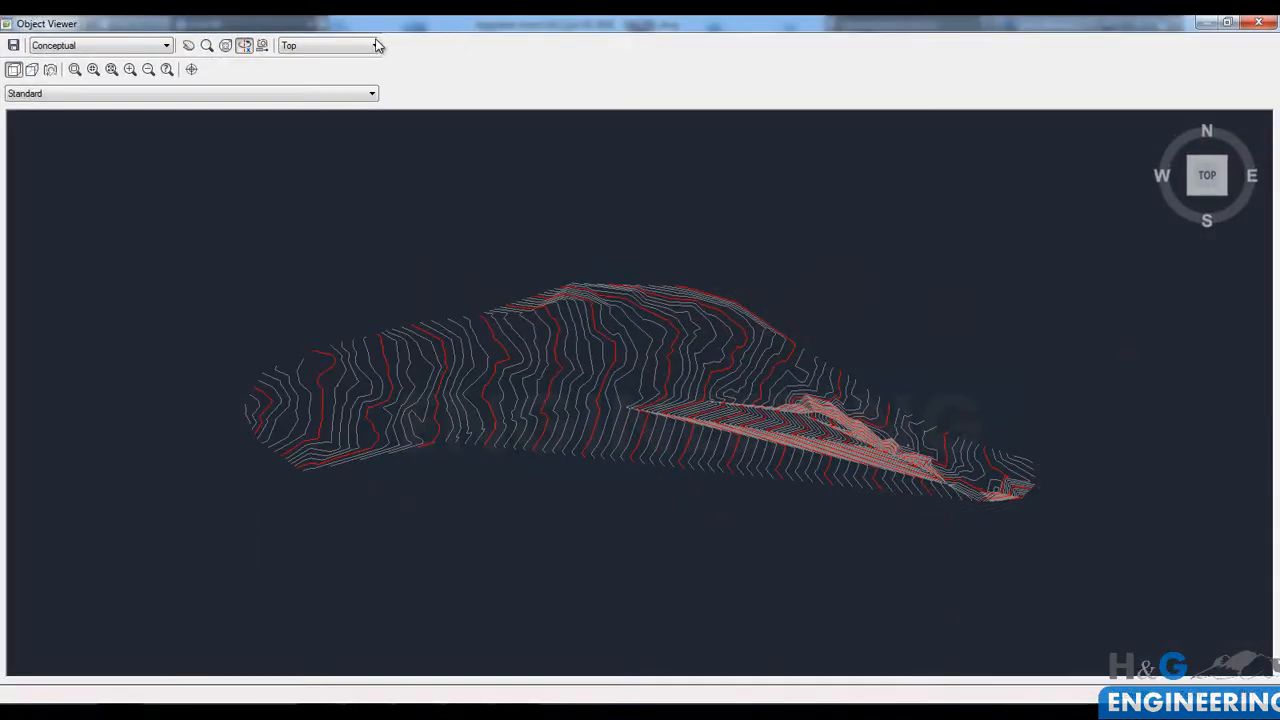
click(378, 45)
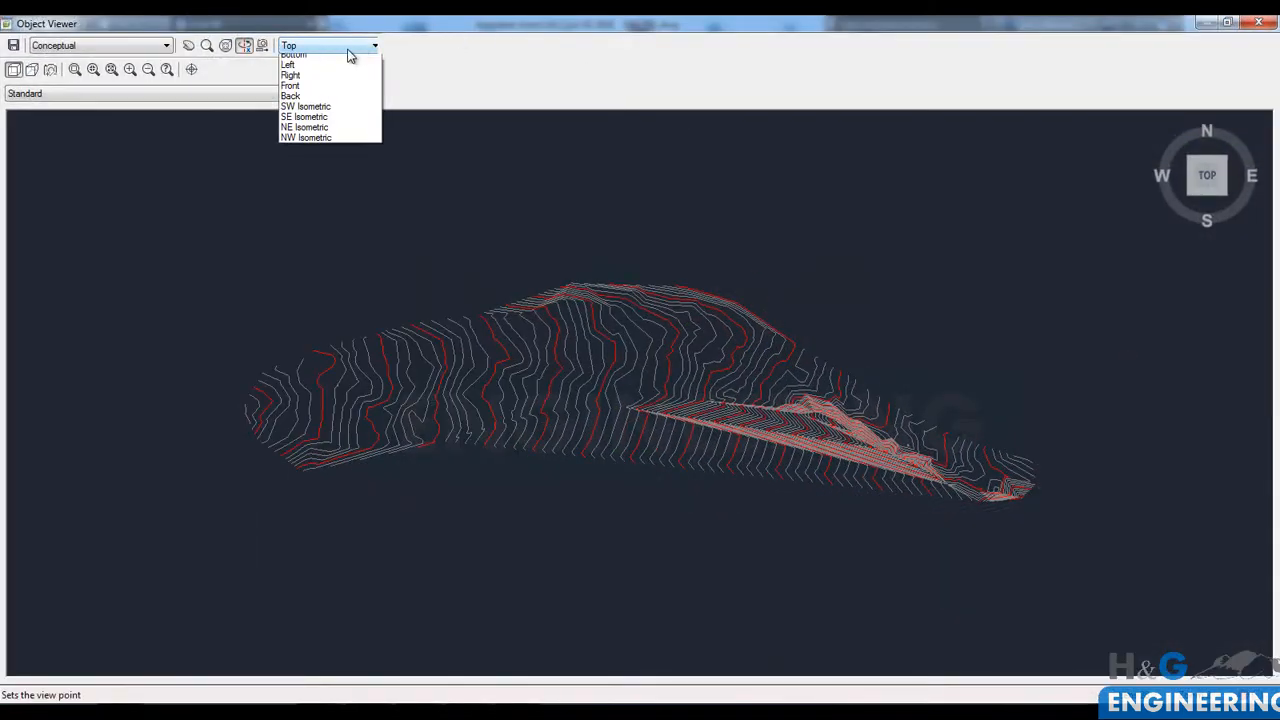
click(315, 126)
Step: Examine the exaggerated 3D relief of Rio_Norte from several angles, especially the steep peaks at one end, and close the viewer
drag(698, 461, 469, 456)
scroll(469, 456, up, 5)
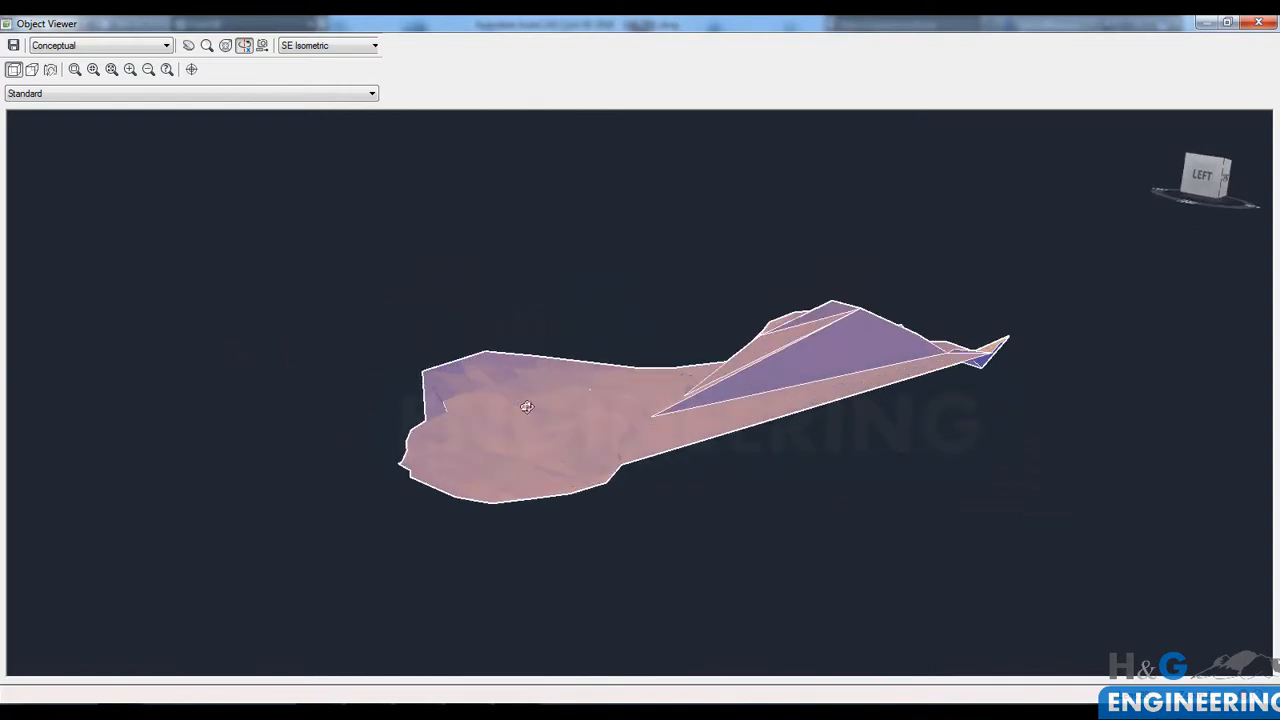
drag(564, 483, 675, 423)
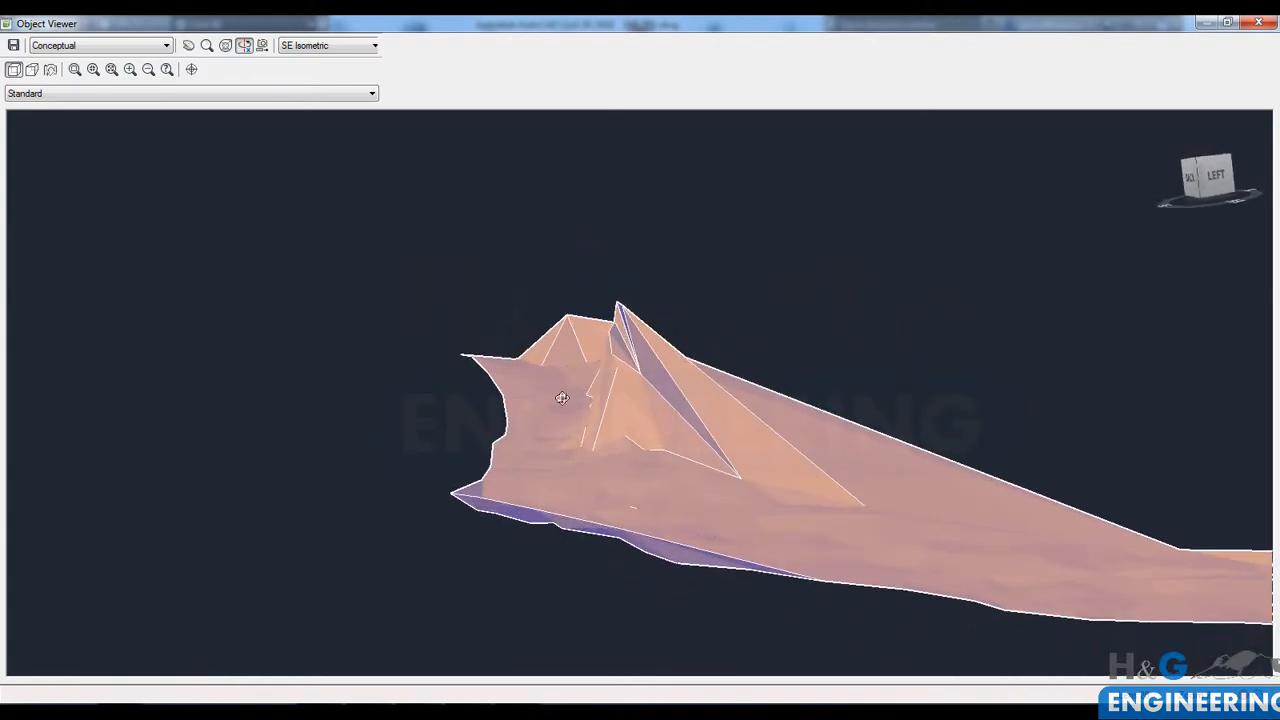
scroll(563, 398, up, 5)
drag(507, 456, 536, 449)
drag(436, 459, 581, 302)
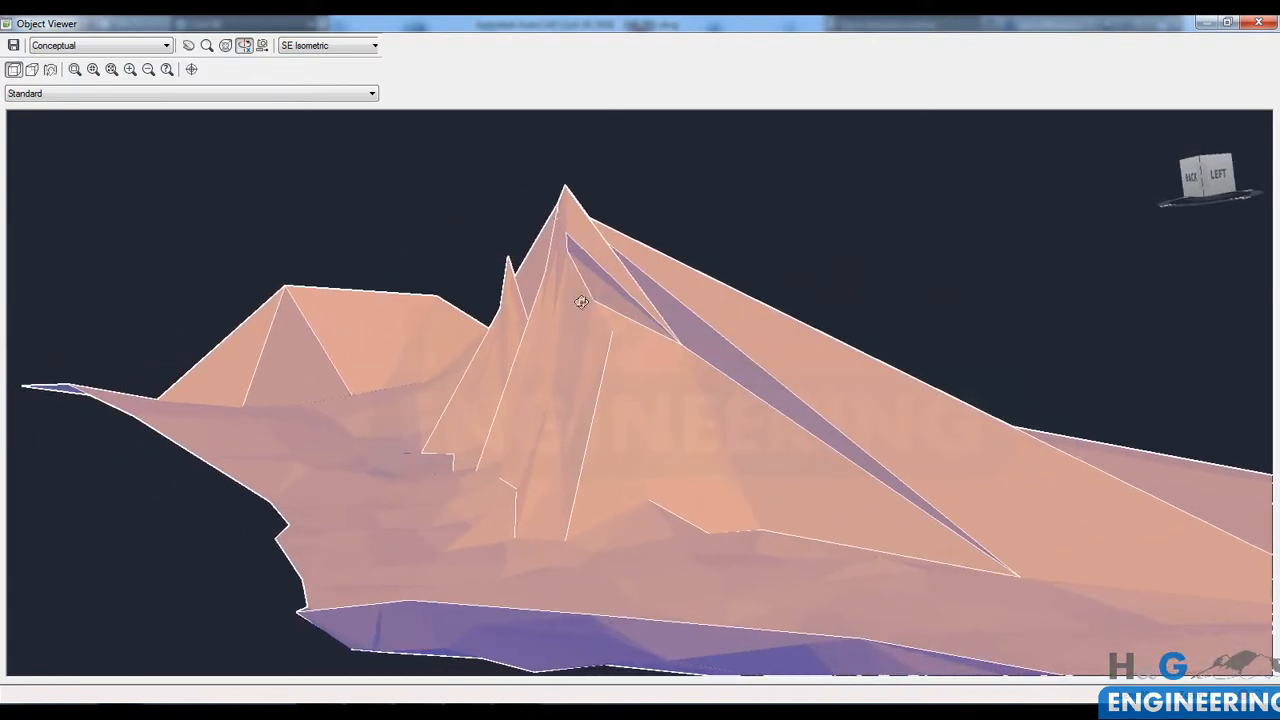
drag(517, 453, 543, 443)
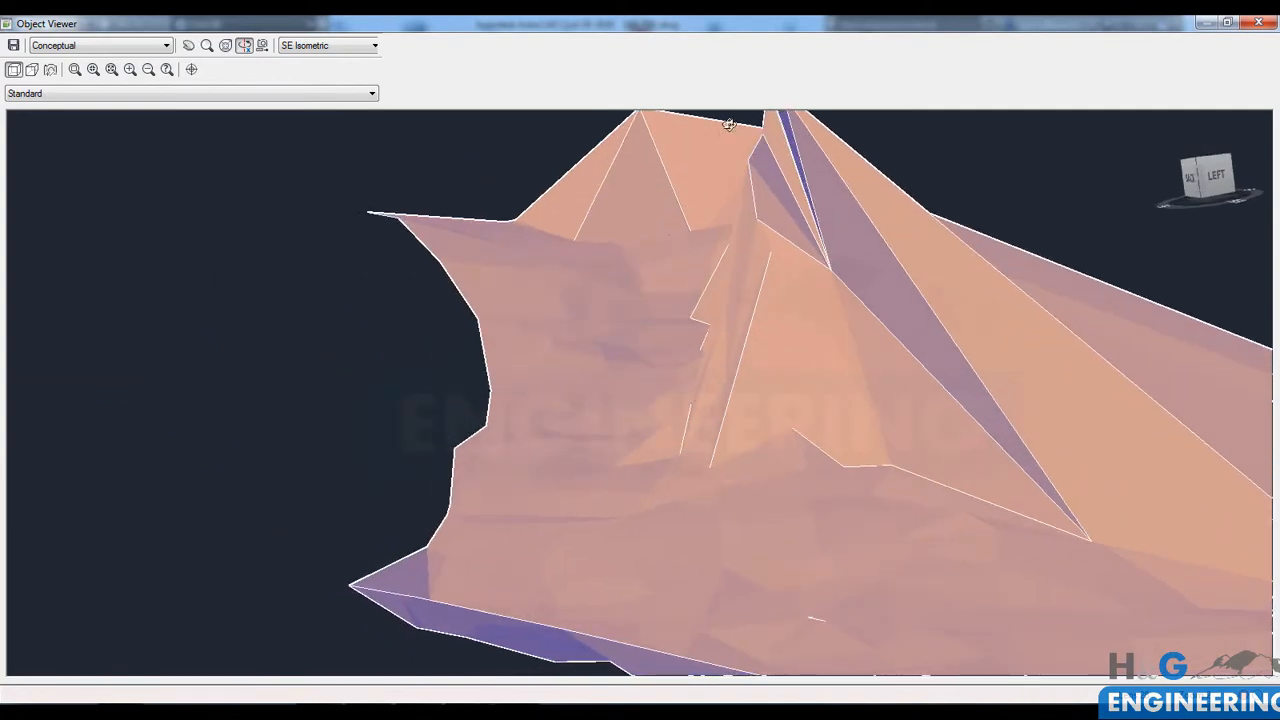
drag(666, 408, 540, 435)
key(Escape)
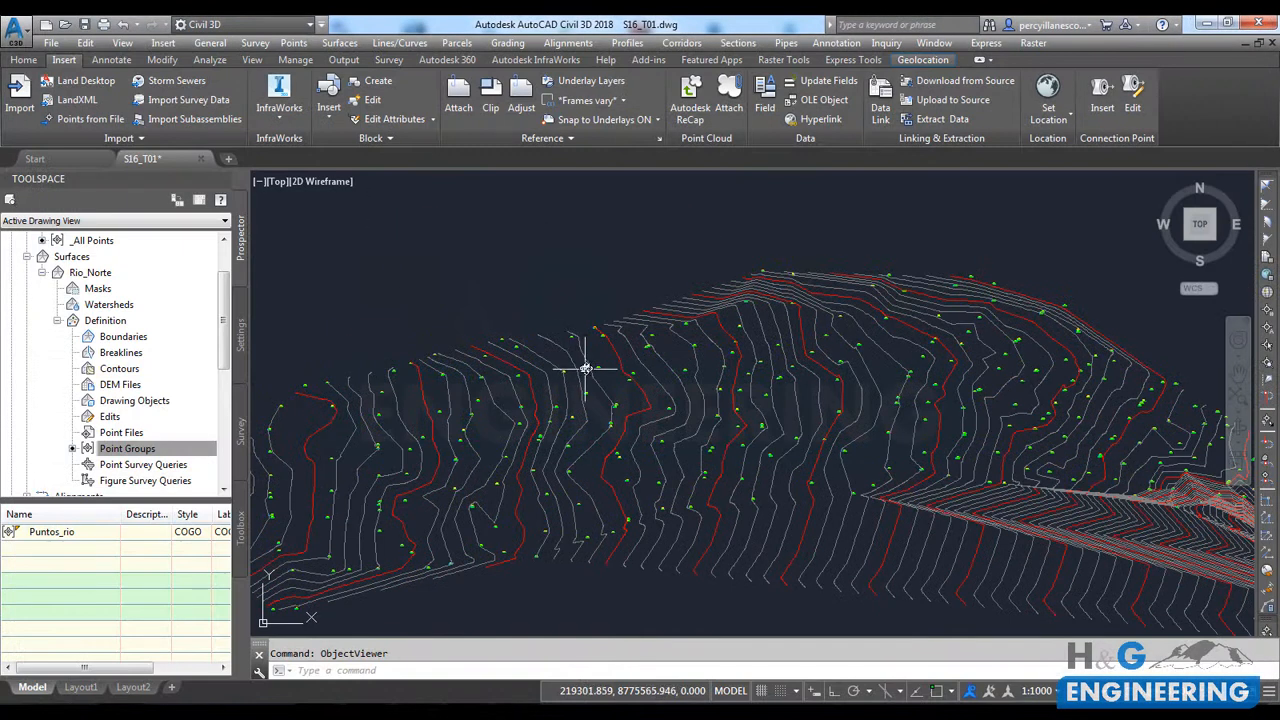
Step: Examine the contours and survey point elevations at the eastern end of Rio_Norte, around the dense contour area
click(560, 287)
scroll(575, 280, down, 5)
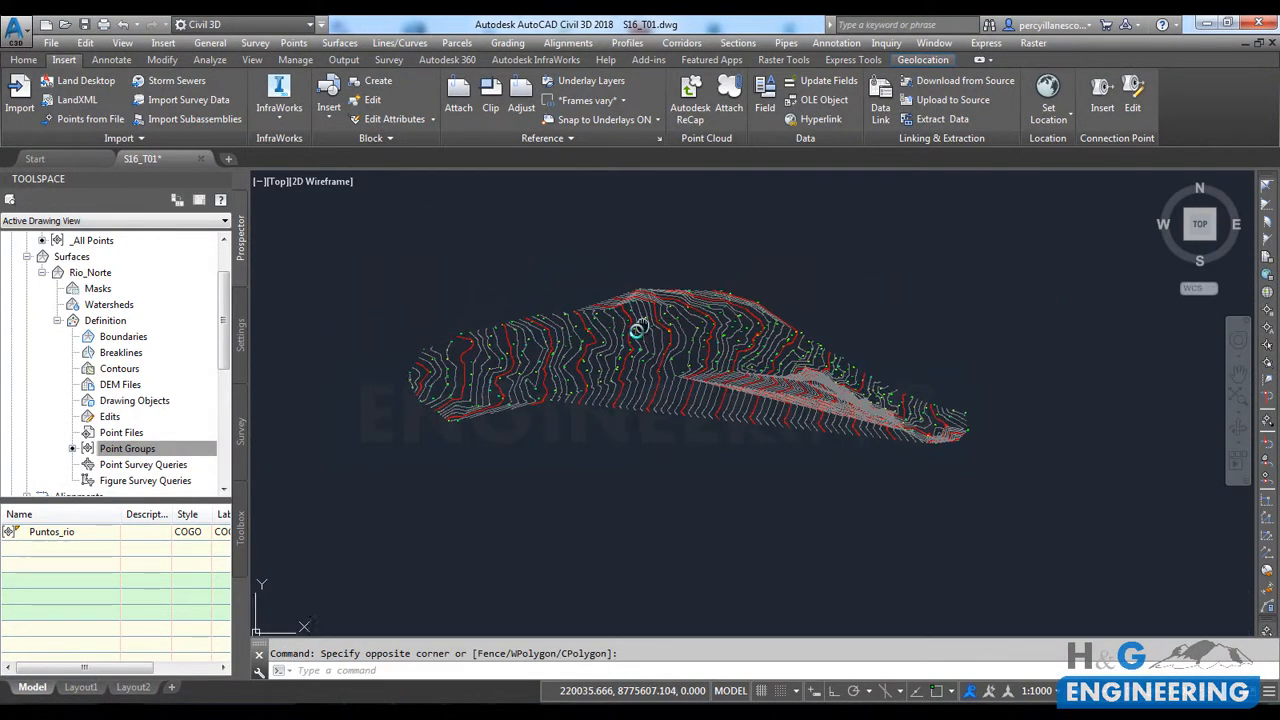
scroll(595, 332, up, 3)
scroll(594, 337, down, 3)
scroll(714, 354, up, 4)
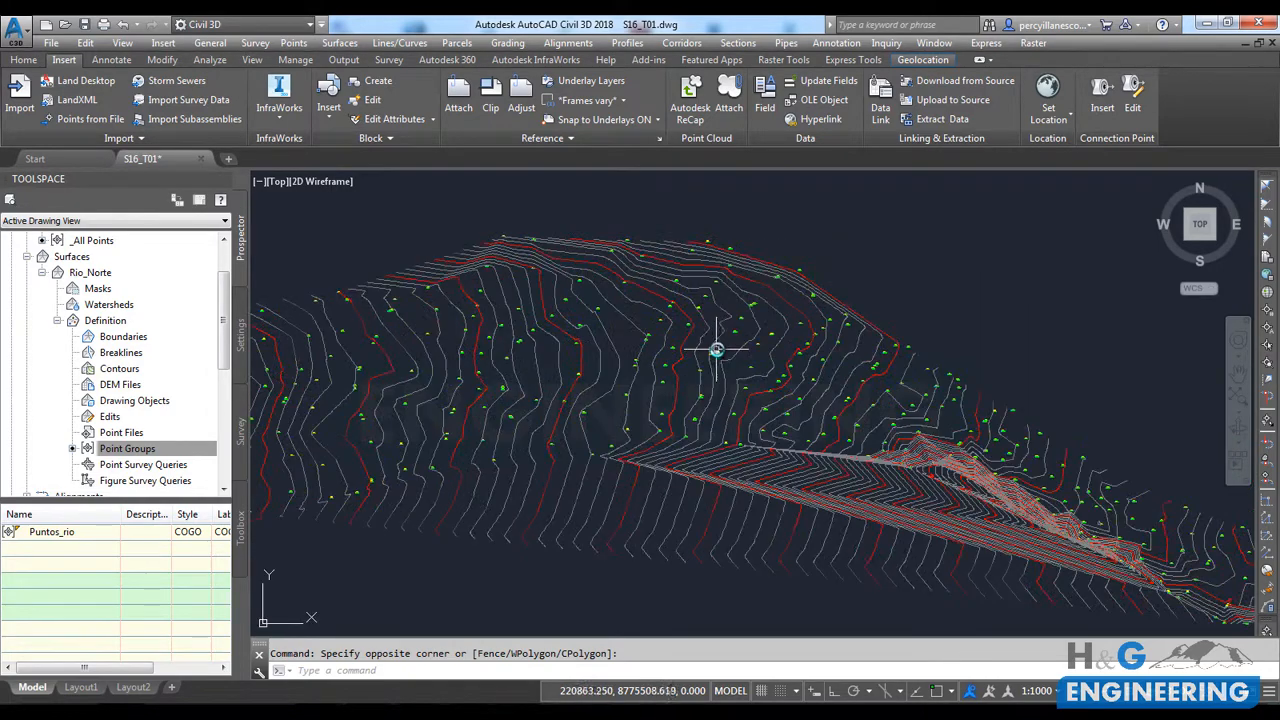
scroll(760, 340, down, 3)
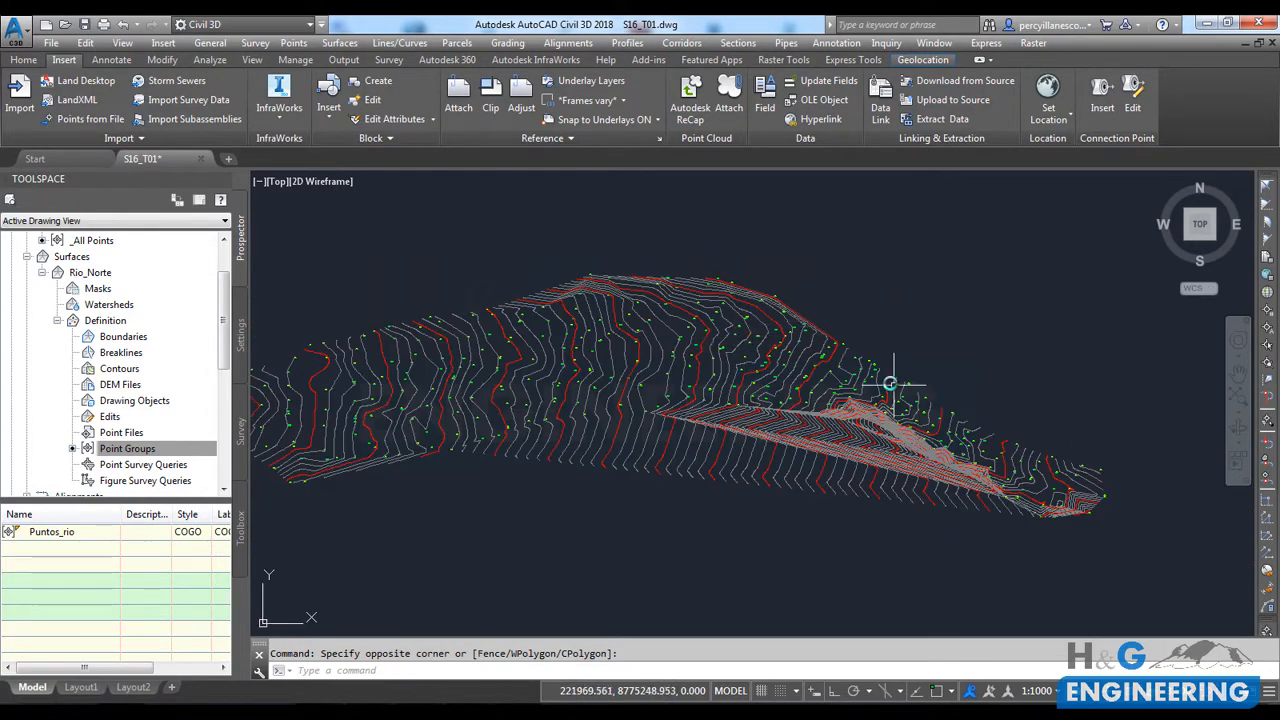
scroll(903, 405, up, 5)
mouse_move(906, 434)
middle_down()
mouse_move(806, 394)
mouse_move(729, 388)
middle_up()
middle_drag(870, 484, 631, 380)
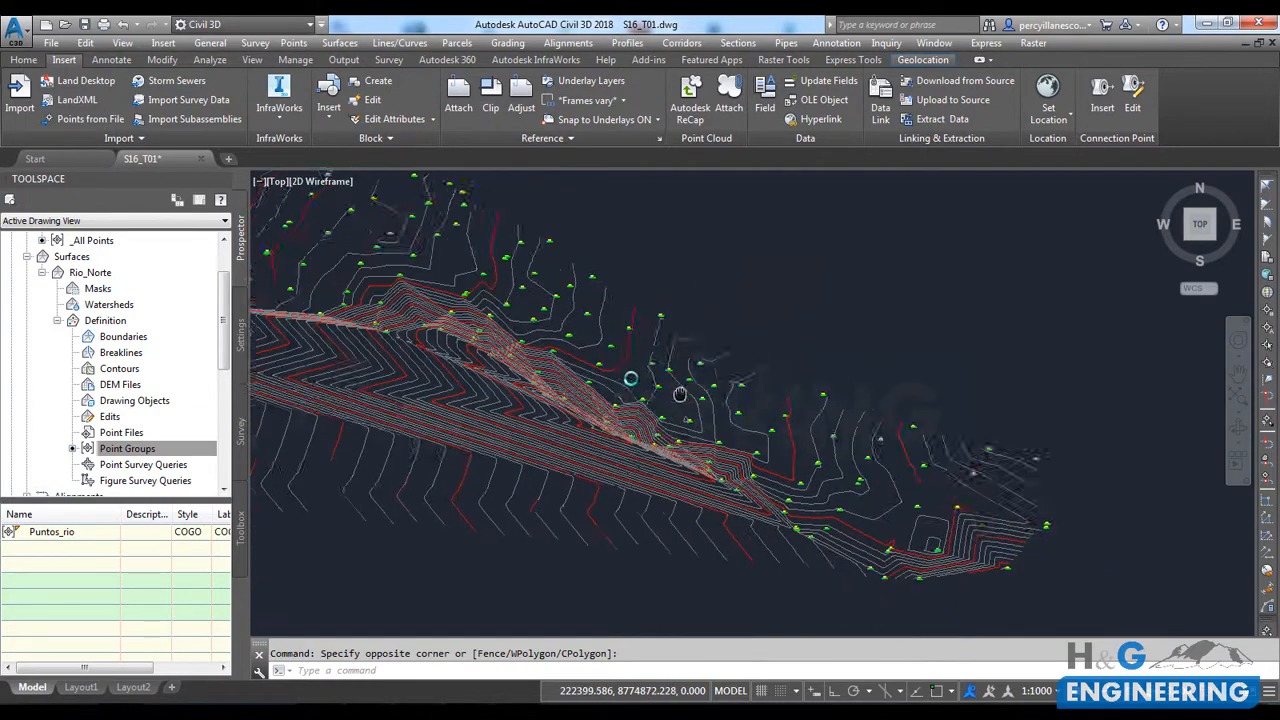
scroll(830, 455, up, 2)
scroll(743, 514, up, 6)
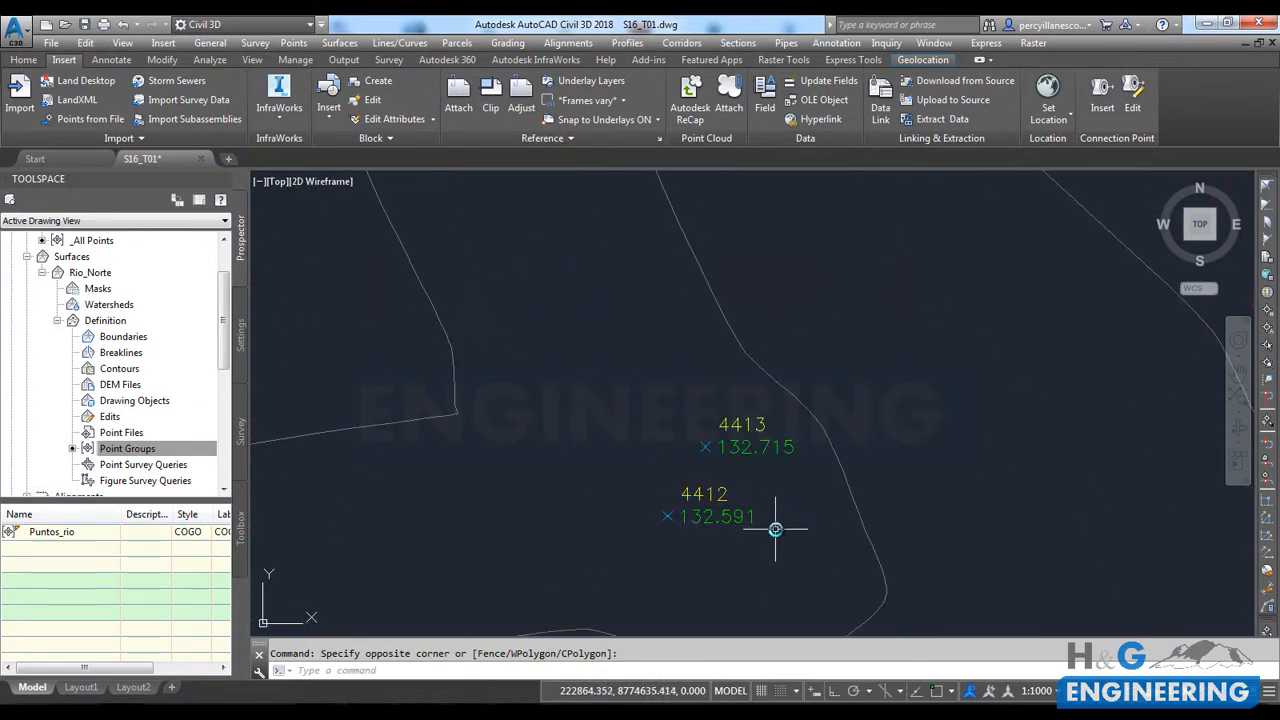
scroll(793, 486, down, 6)
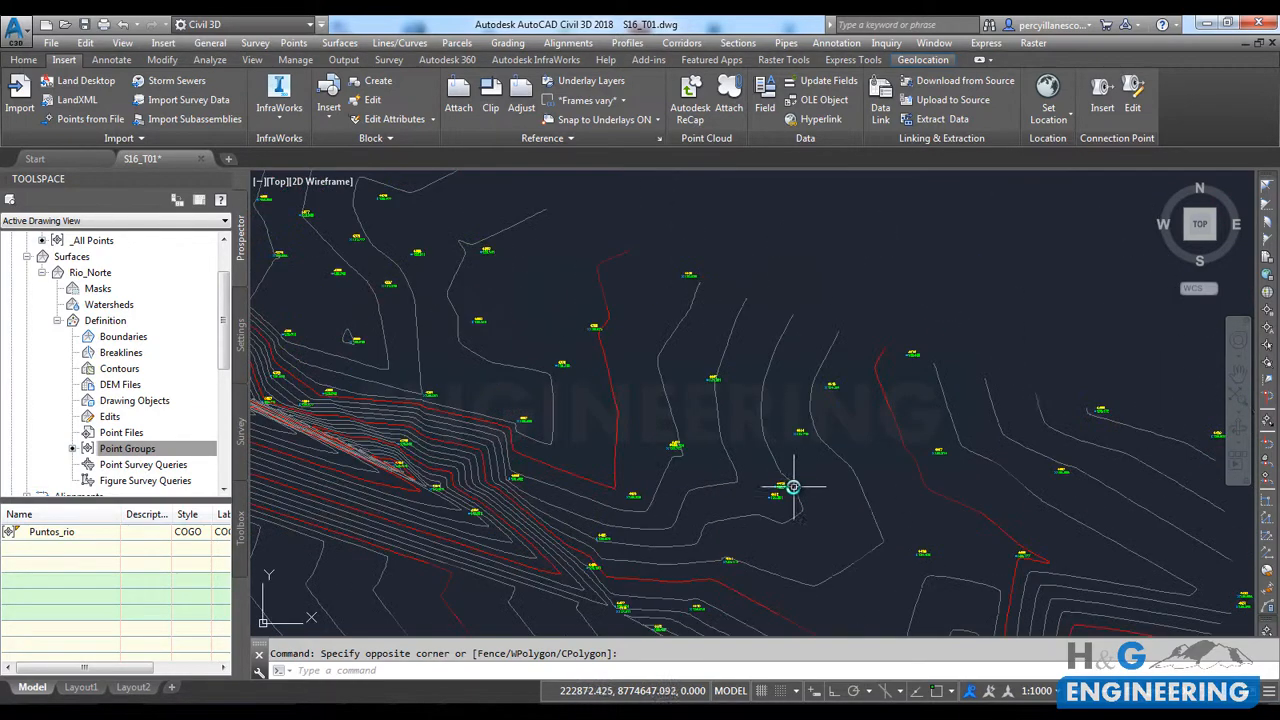
mouse_move(448, 351)
middle_down()
mouse_move(671, 449)
mouse_move(878, 511)
middle_up()
middle_drag(554, 487, 683, 466)
scroll(683, 466, down, 3)
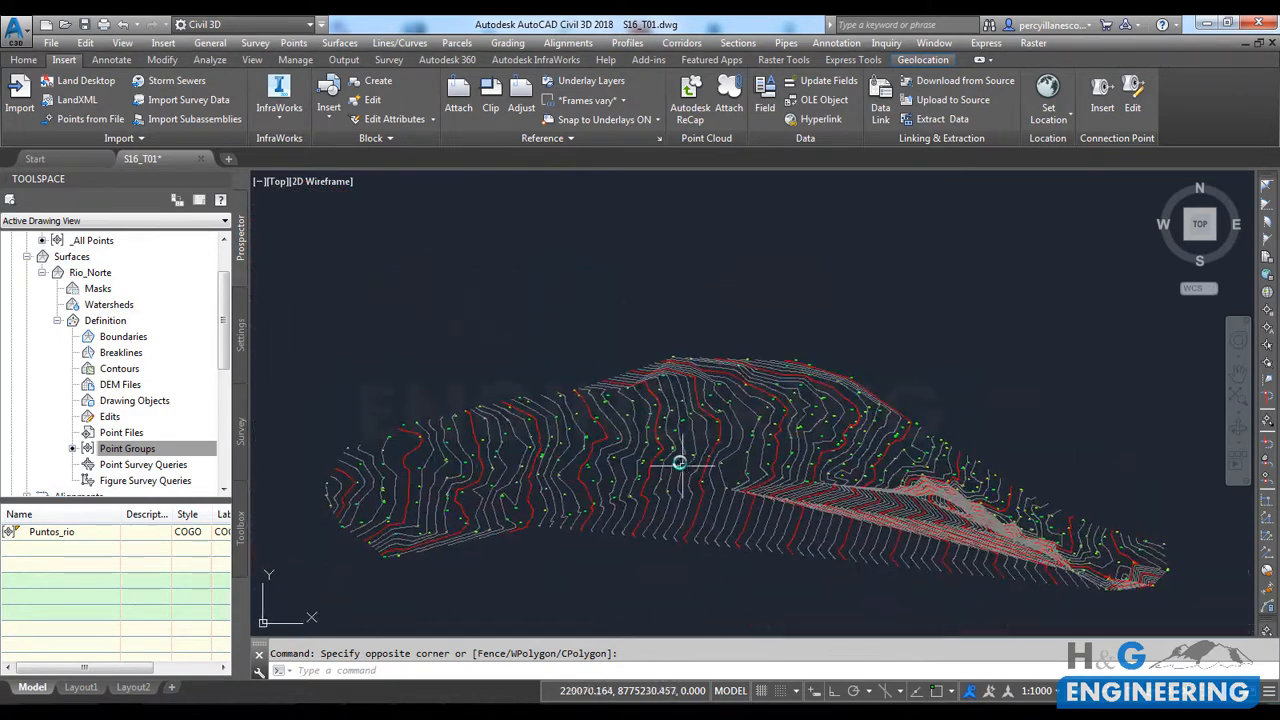
Step: Examine the survey point elevations in the western part of Rio_Norte and the contours along the whole river
scroll(478, 431, up, 5)
scroll(485, 437, up, 3)
scroll(380, 491, up, 3)
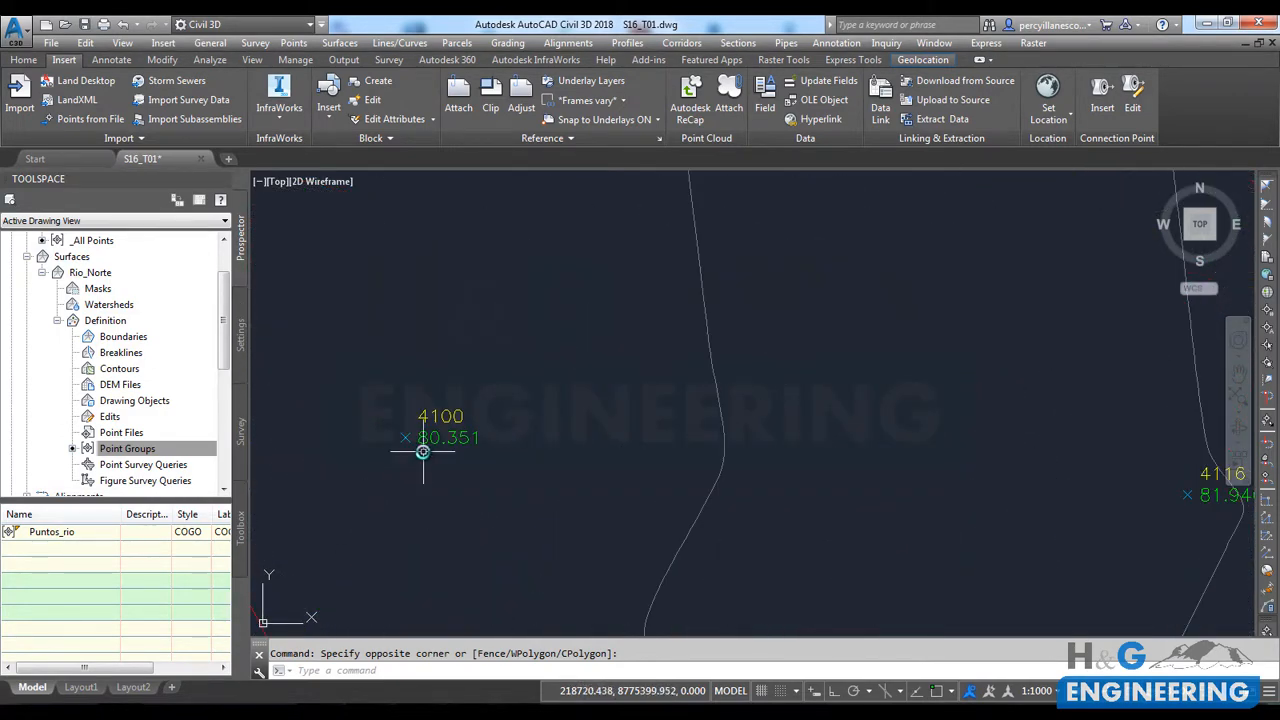
scroll(420, 446, up, 2)
scroll(442, 452, down, 9)
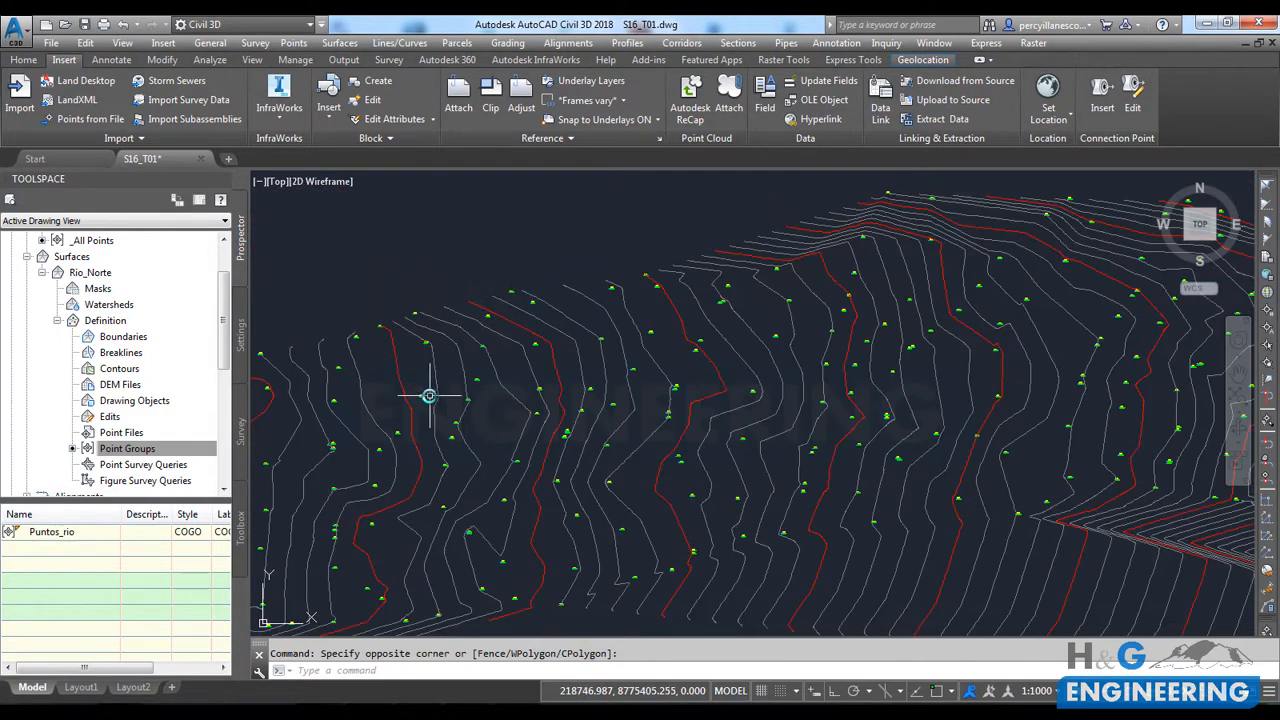
scroll(776, 452, up, 3)
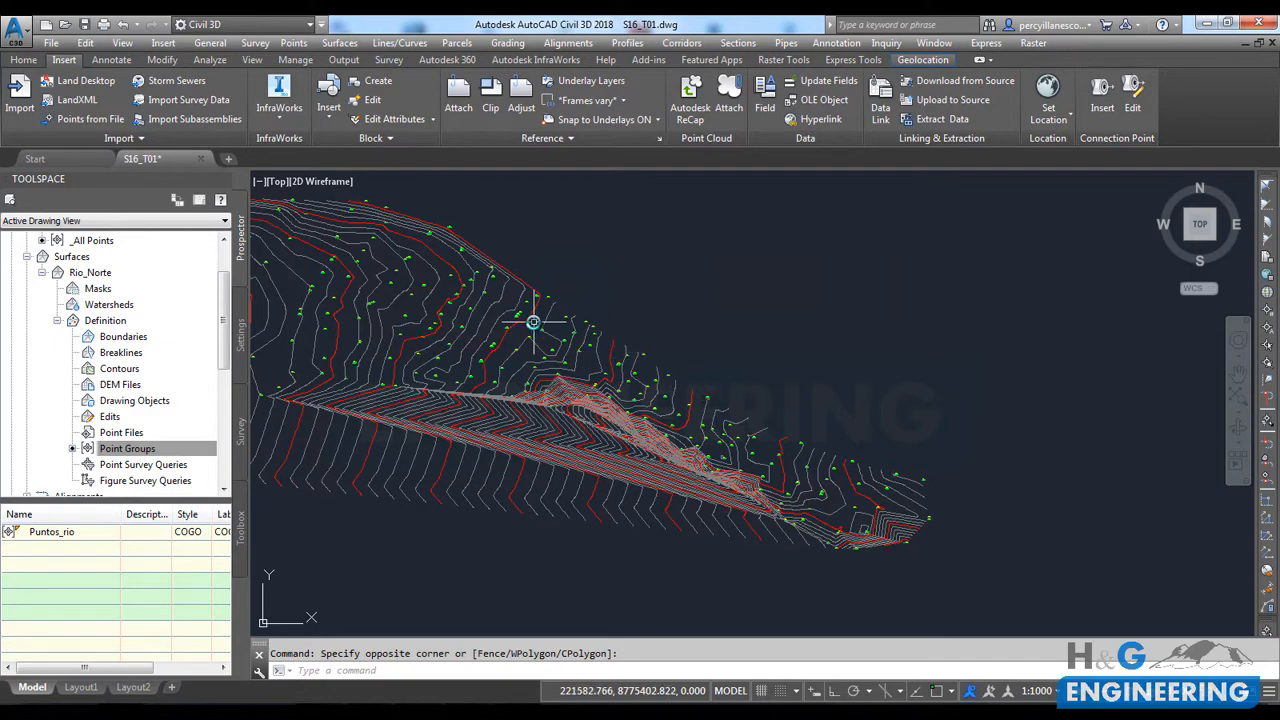
middle_drag(532, 323, 850, 419)
scroll(763, 363, down, 3)
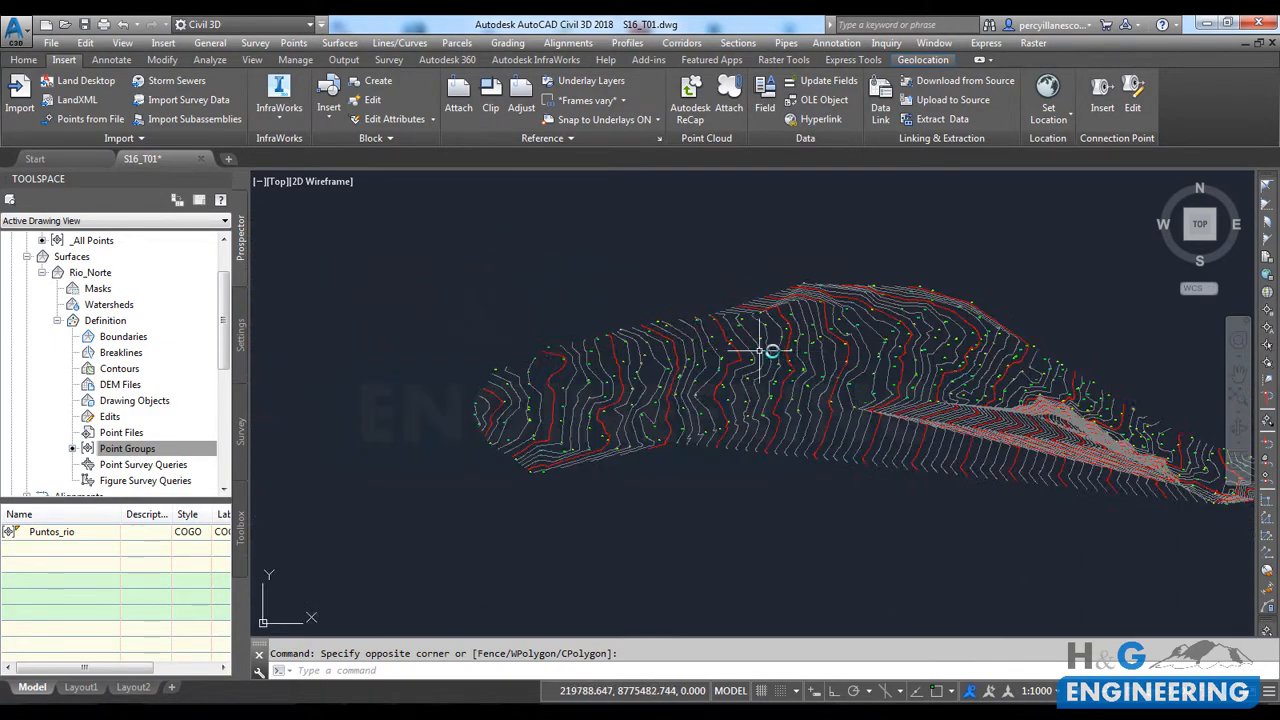
scroll(628, 374, up, 1)
scroll(586, 380, down, 2)
middle_drag(745, 374, 630, 376)
scroll(630, 374, up, 1)
scroll(630, 374, up, 2)
scroll(655, 373, down, 2)
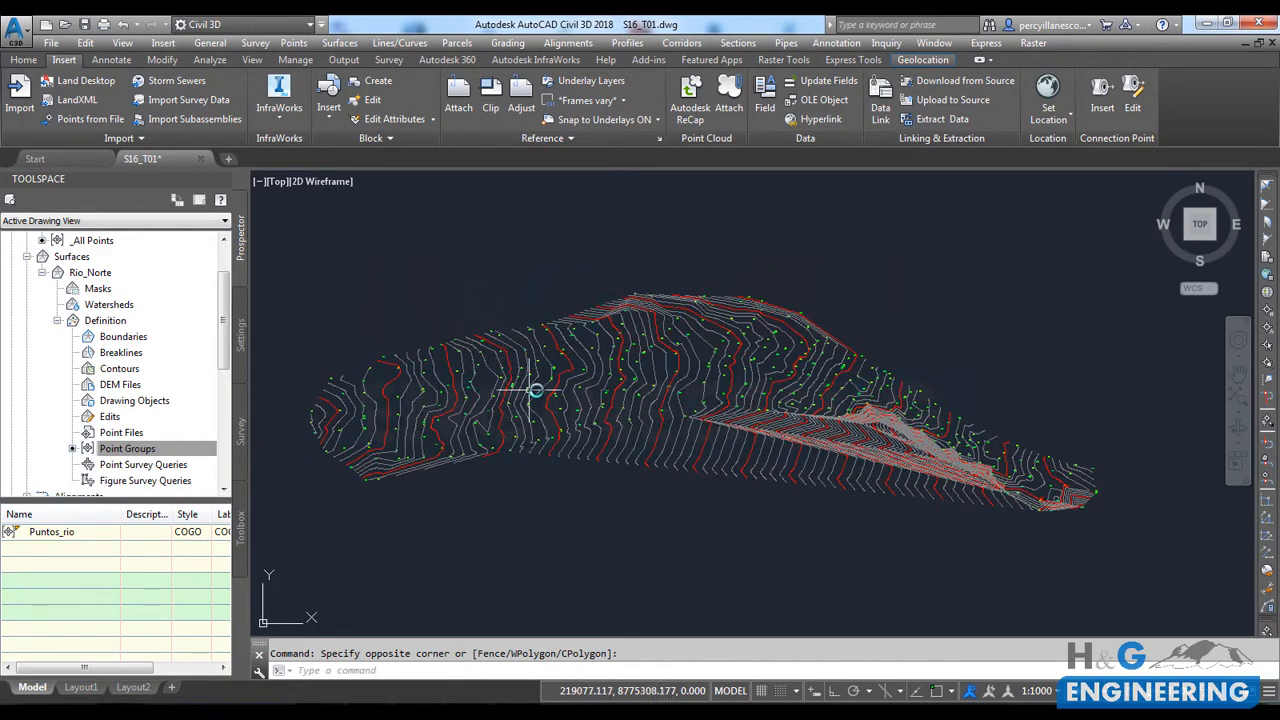
scroll(530, 370, up, 5)
scroll(520, 344, up, 3)
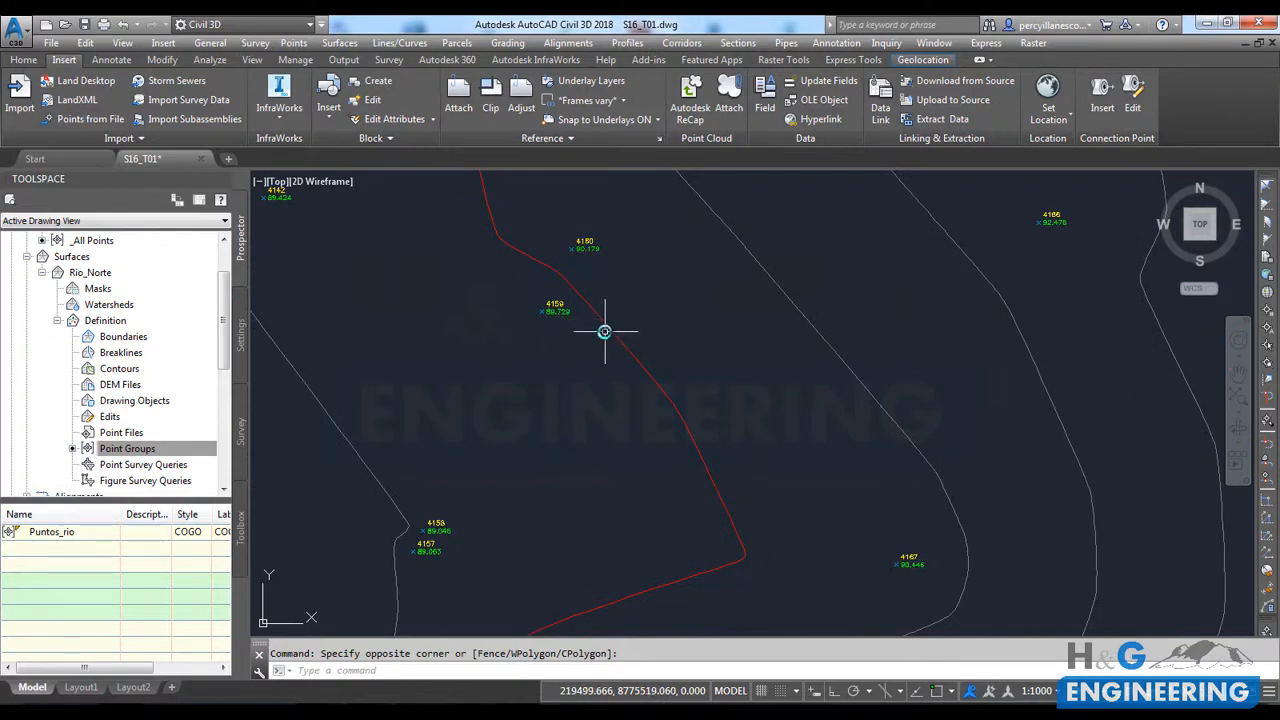
scroll(636, 334, down, 5)
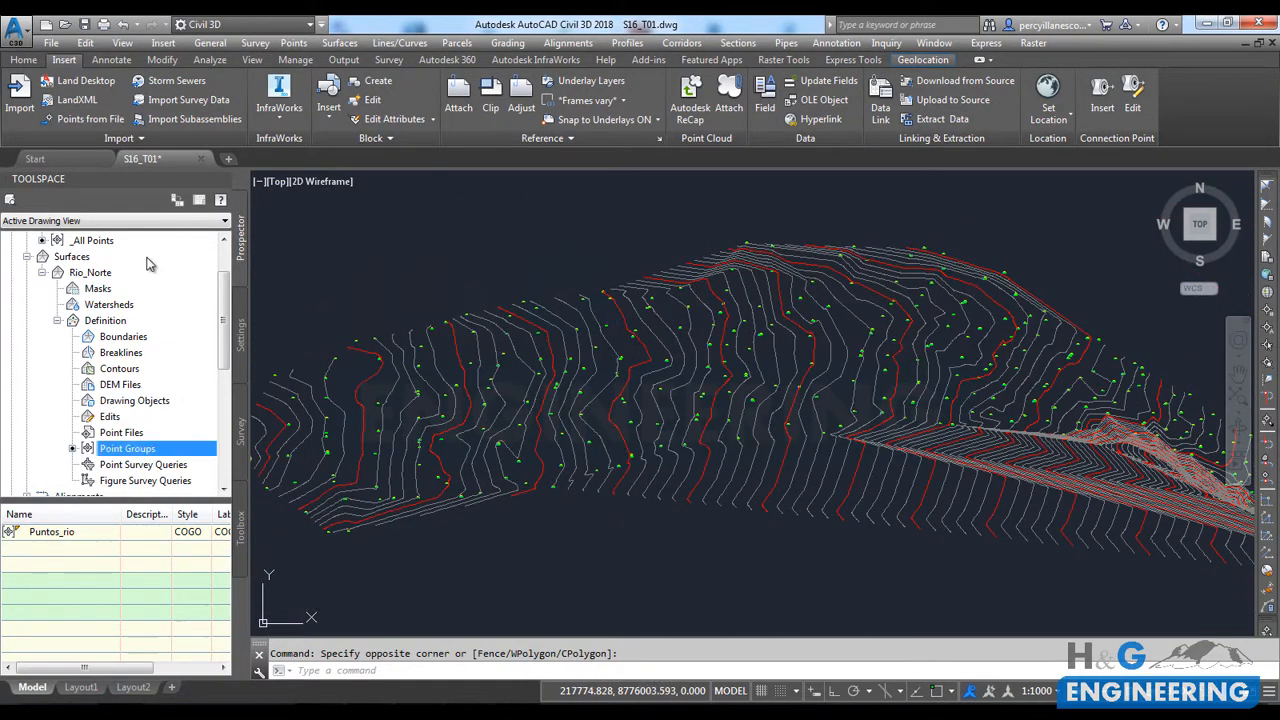
Step: Hide the Puntos_rio point group by setting both its point style and its point label style to <none>
click(57, 321)
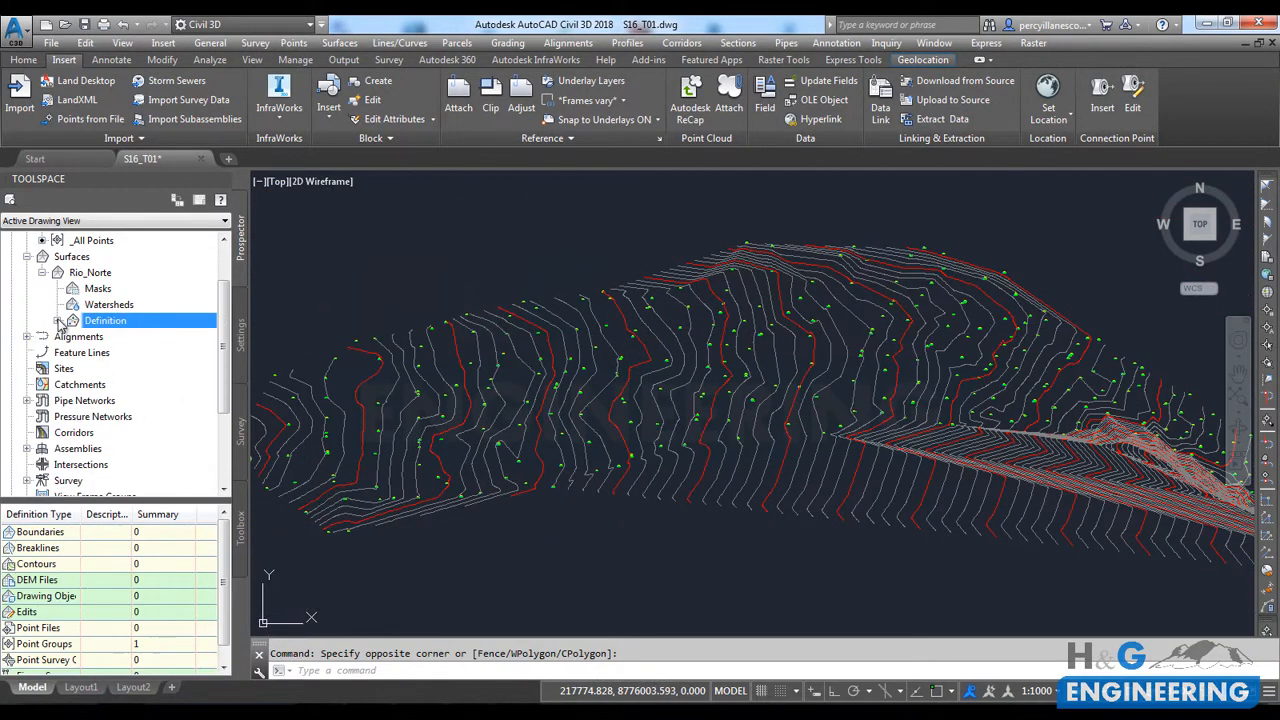
click(42, 272)
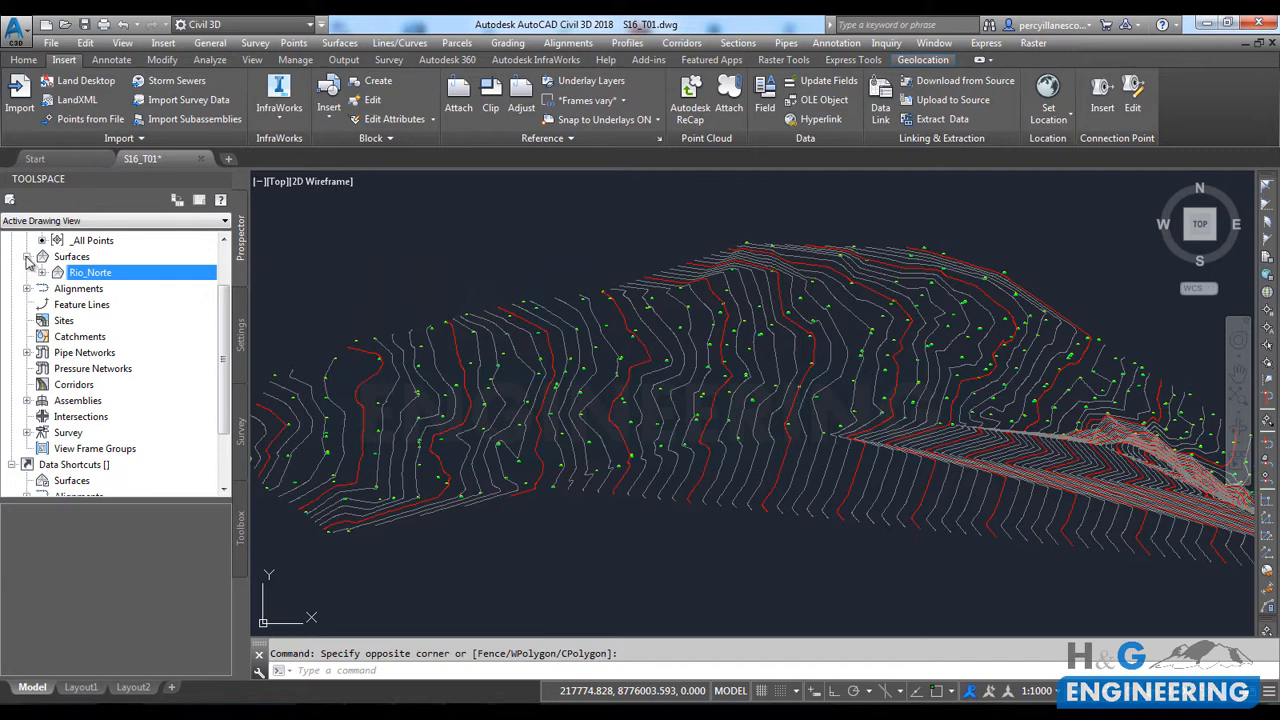
click(26, 257)
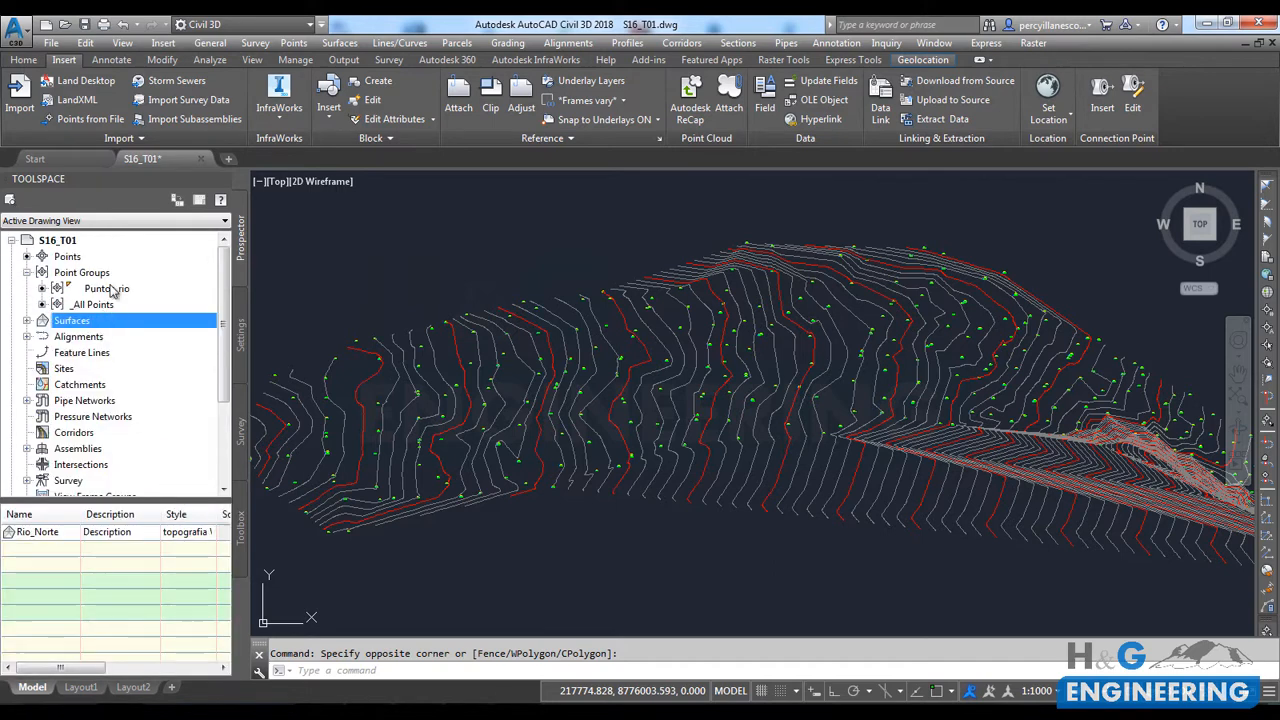
click(113, 290)
right_click(147, 291)
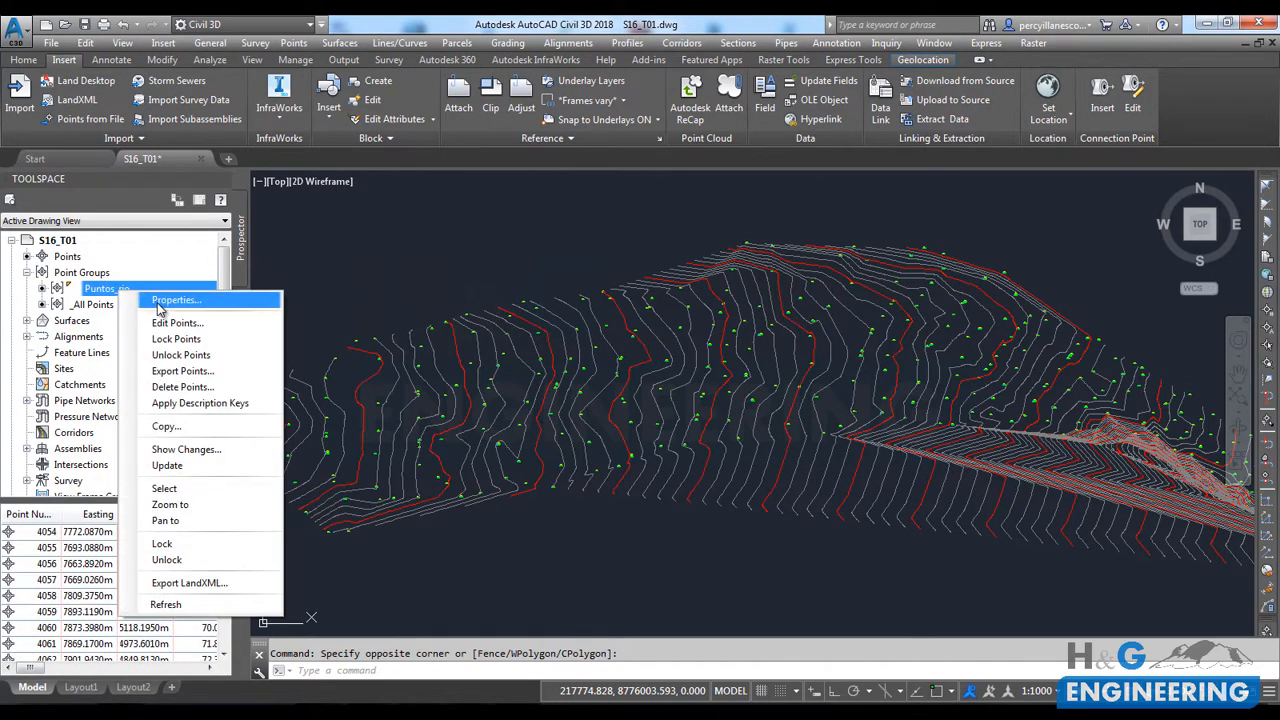
click(158, 302)
click(368, 378)
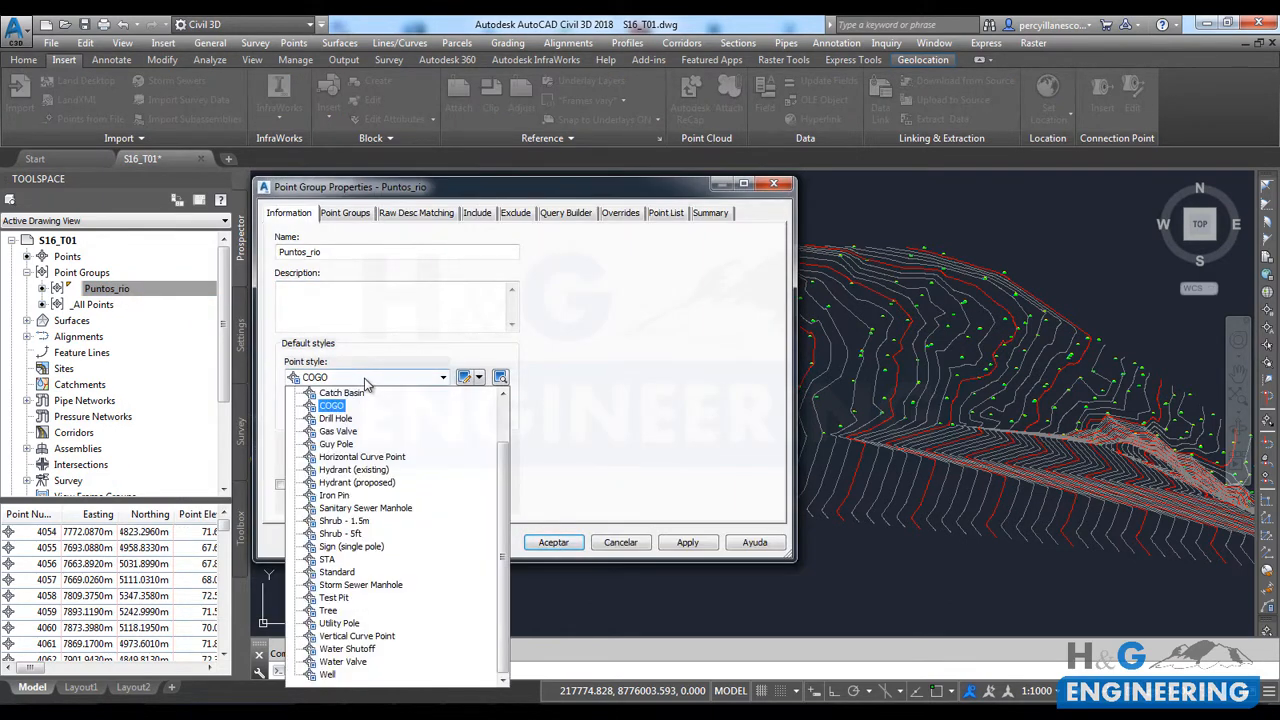
scroll(355, 410, up, 2)
click(335, 392)
click(343, 413)
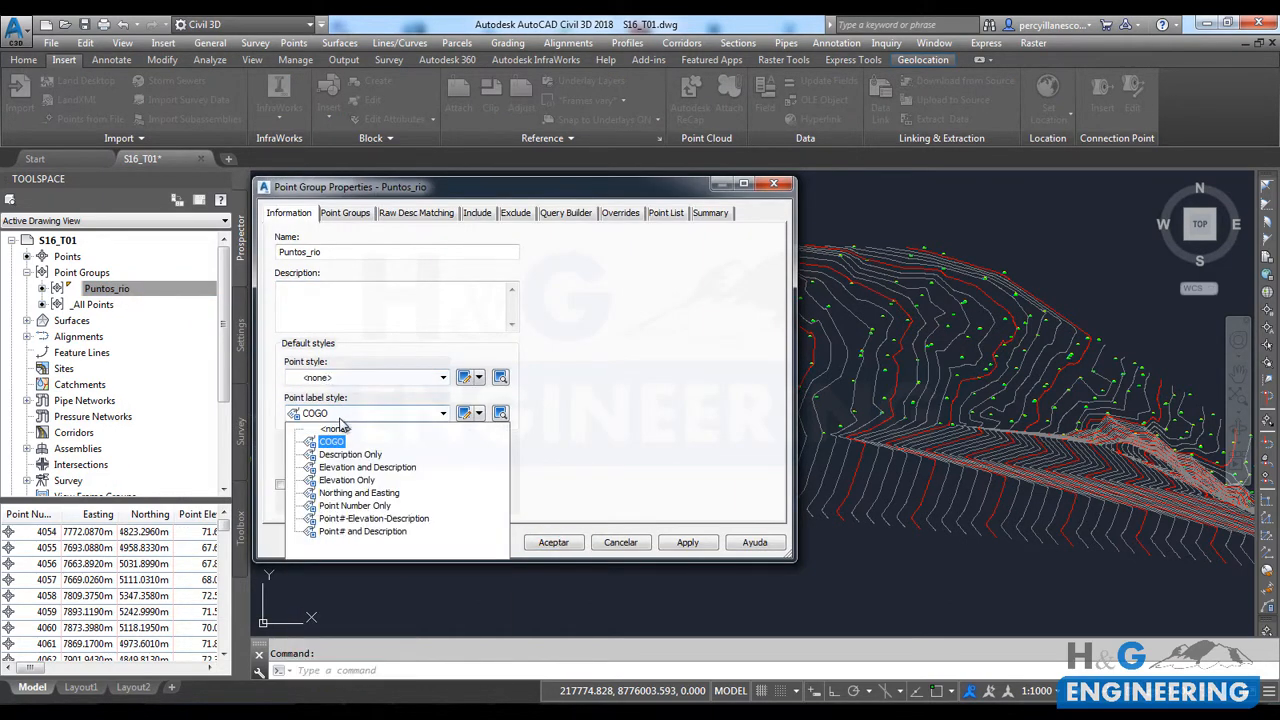
click(338, 430)
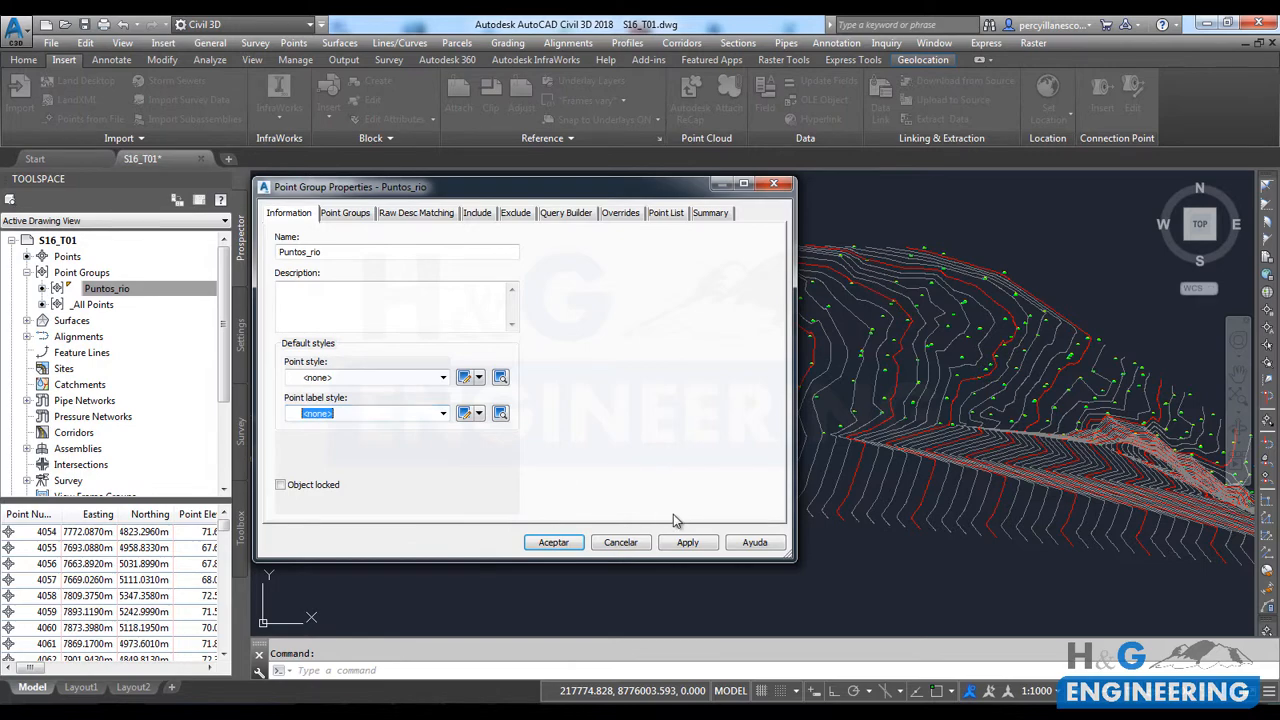
click(553, 542)
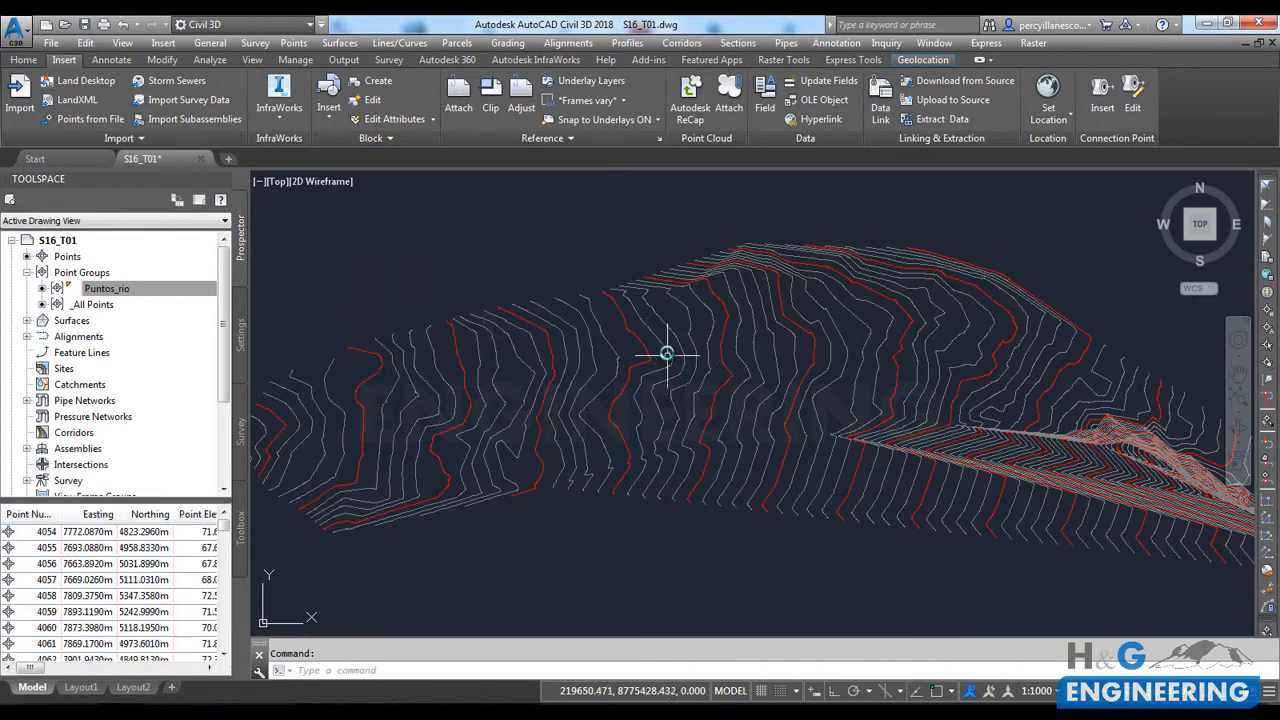
Step: Start a polyline at the western tip of Rio_Norte and place its first vertices eastward along the river
scroll(662, 320, down, 3)
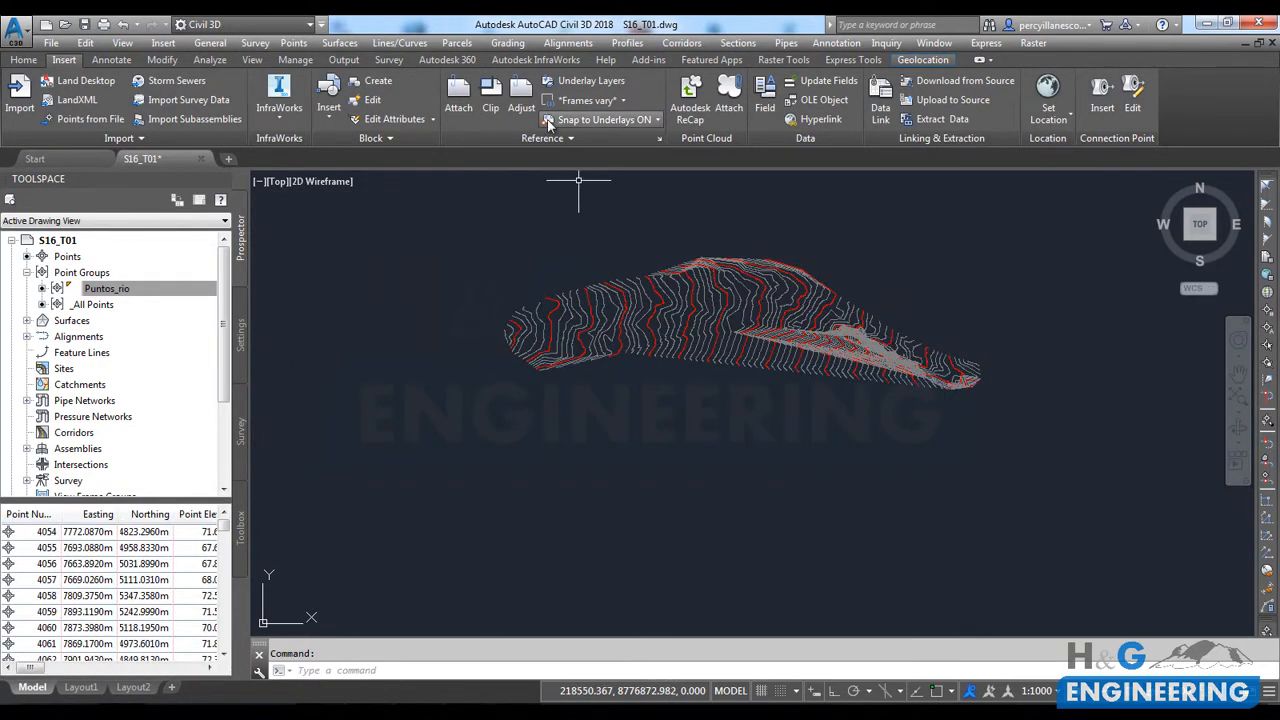
mouse_move(760, 274)
shift+middle_down()
mouse_move(737, 314)
mouse_move(704, 307)
mouse_move(766, 280)
shift+middle_up()
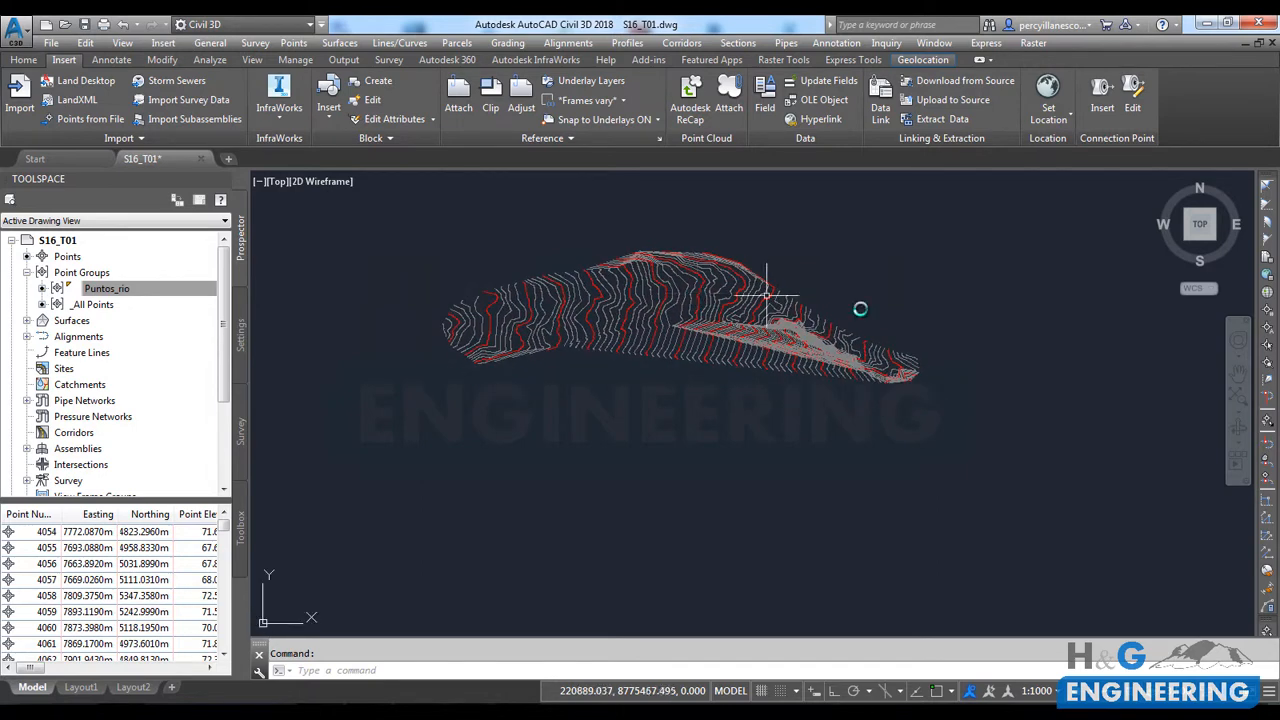
scroll(644, 288, up, 2)
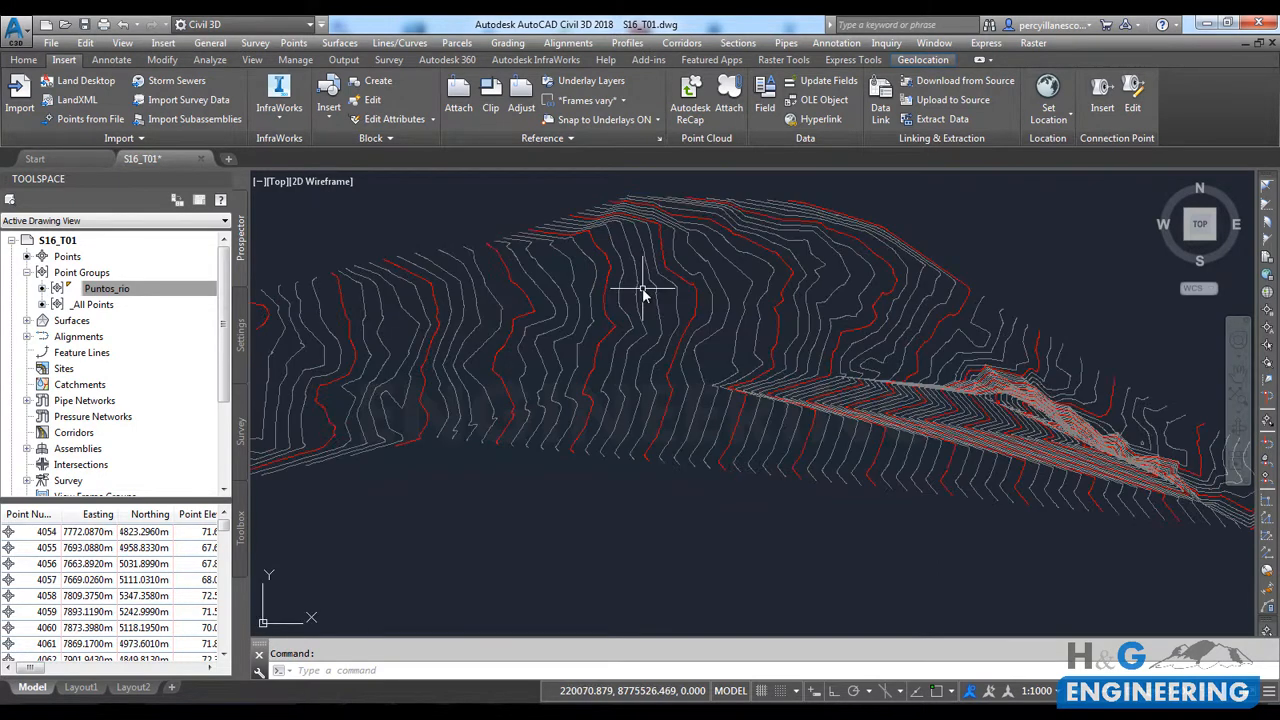
middle_drag(644, 288, 695, 316)
scroll(687, 310, down, 1)
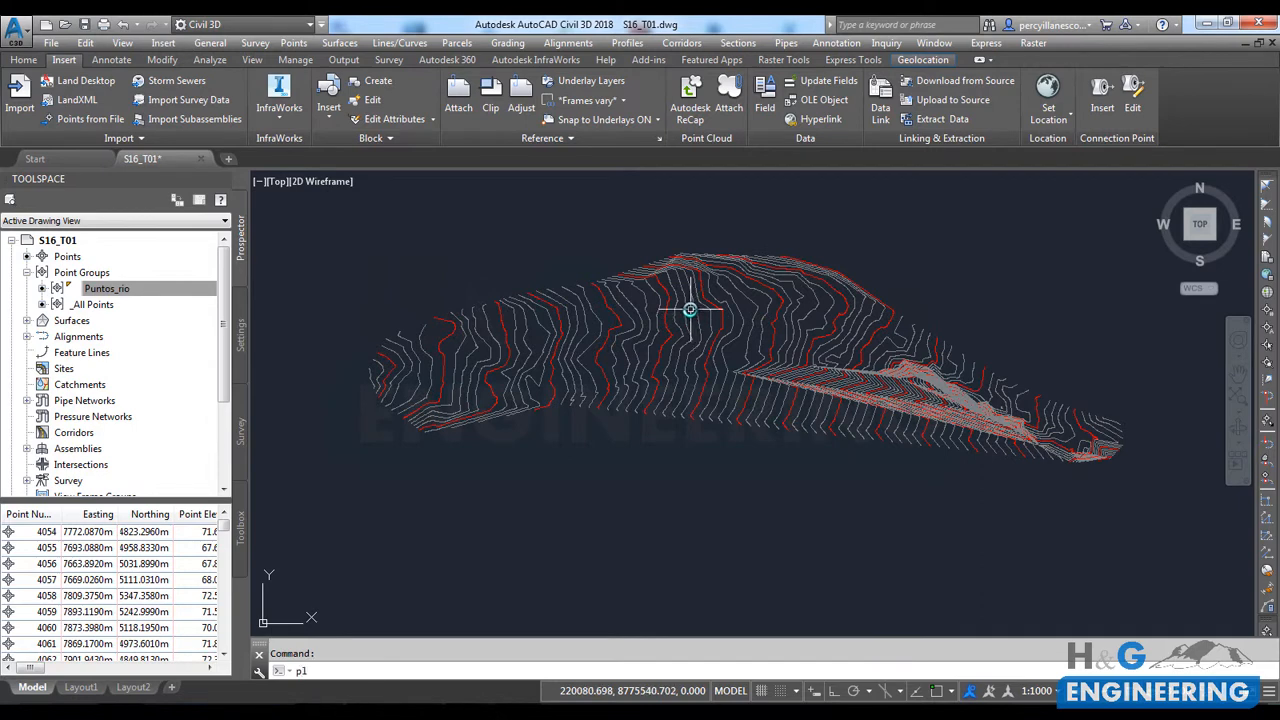
key(Return)
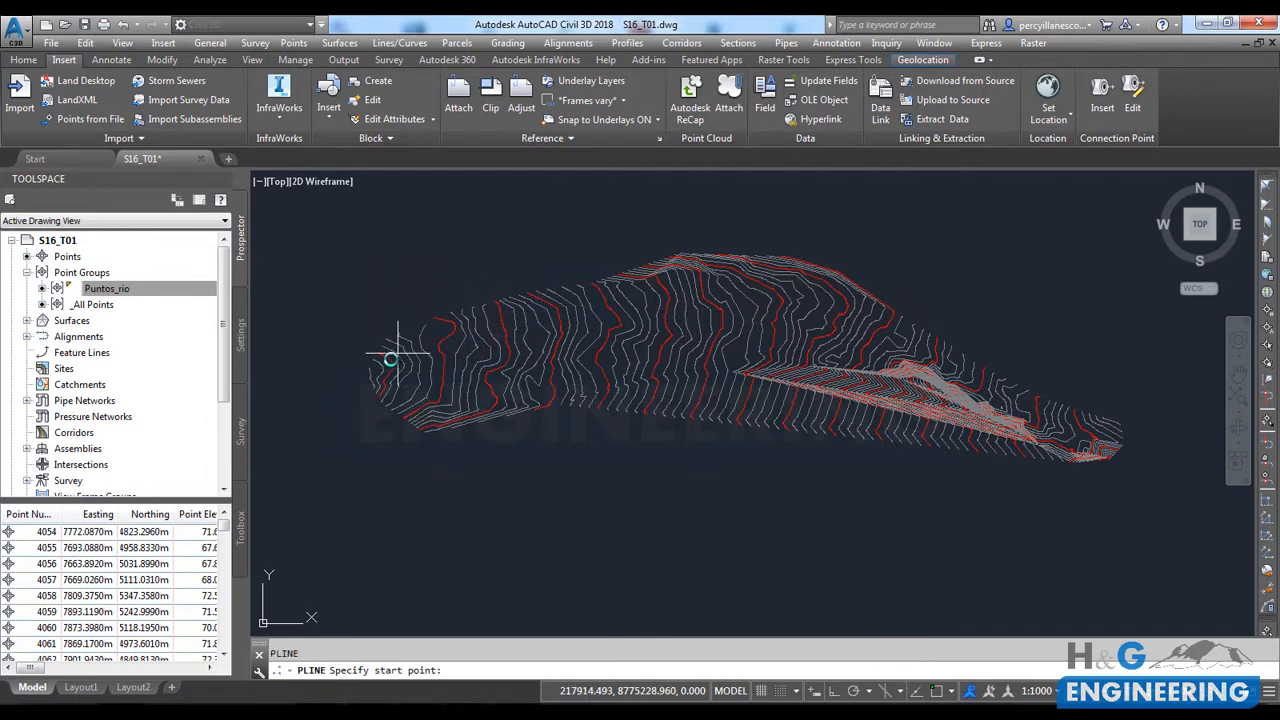
scroll(390, 360, up, 4)
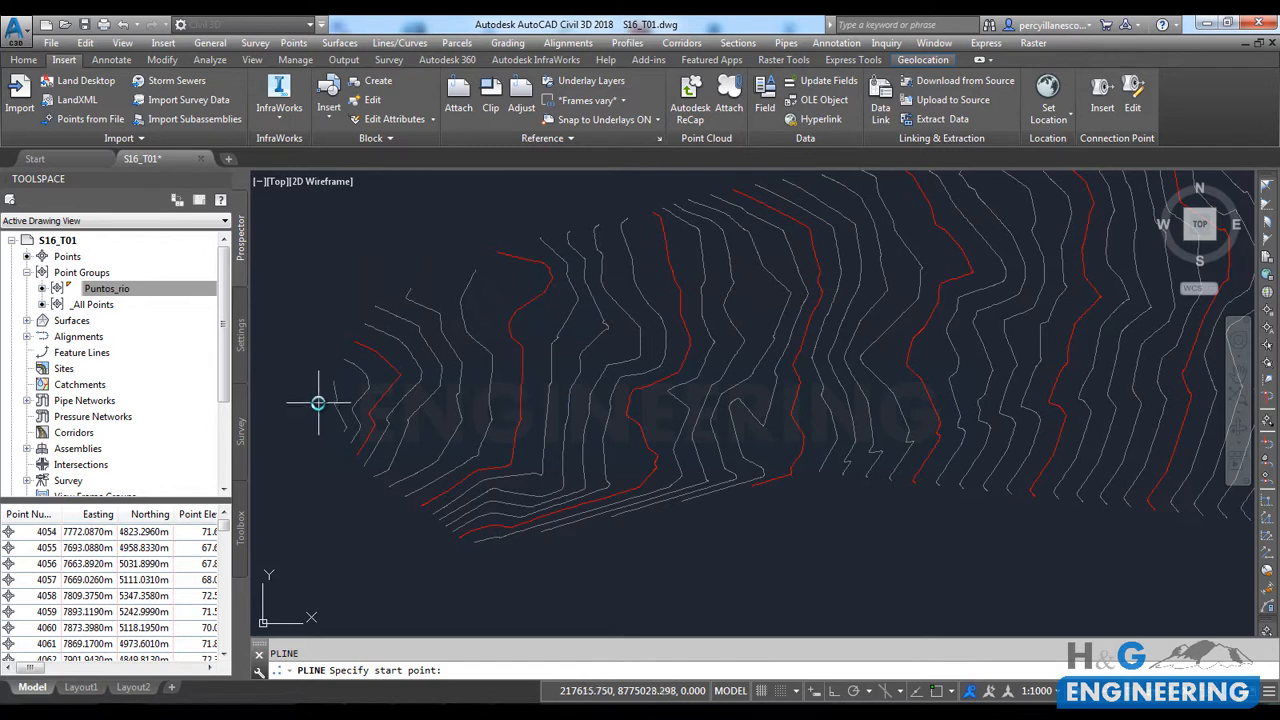
click(346, 387)
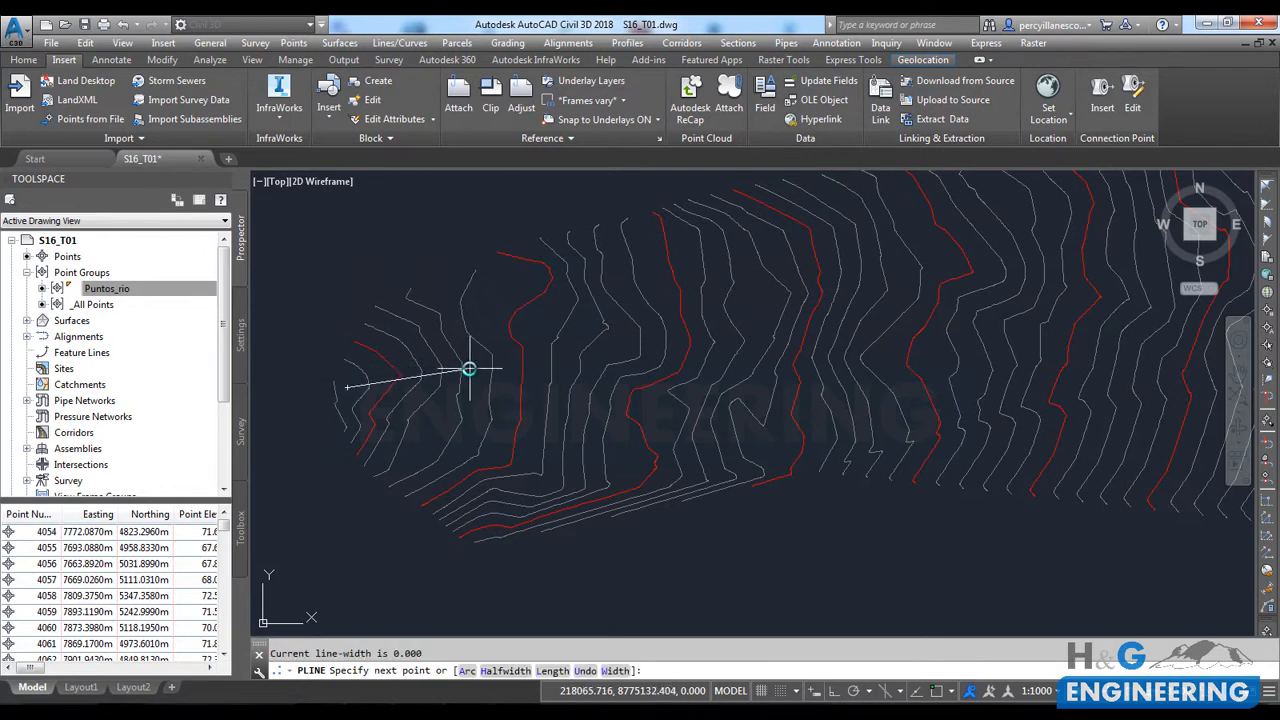
click(547, 333)
click(674, 339)
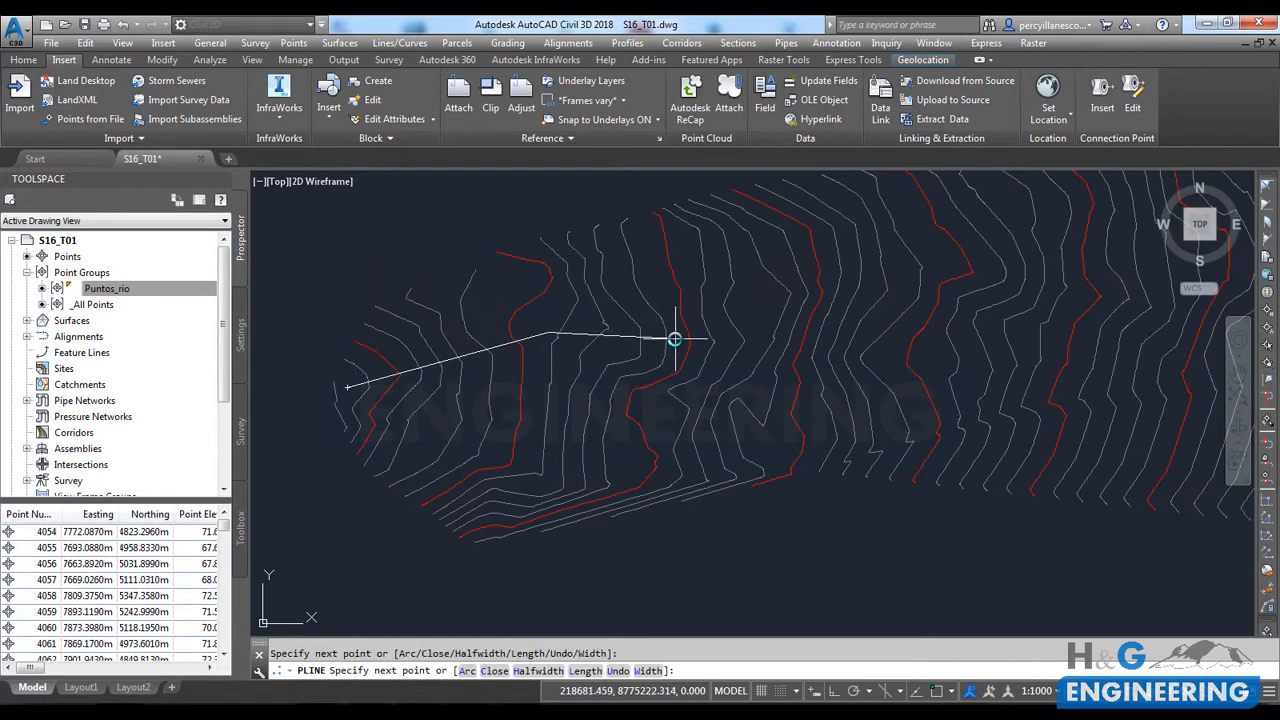
Step: Continue the river polyline across the central stretch of Rio_Norte to the area just north of the dense contours
middle_drag(792, 297, 619, 390)
click(729, 362)
scroll(814, 353, down, 3)
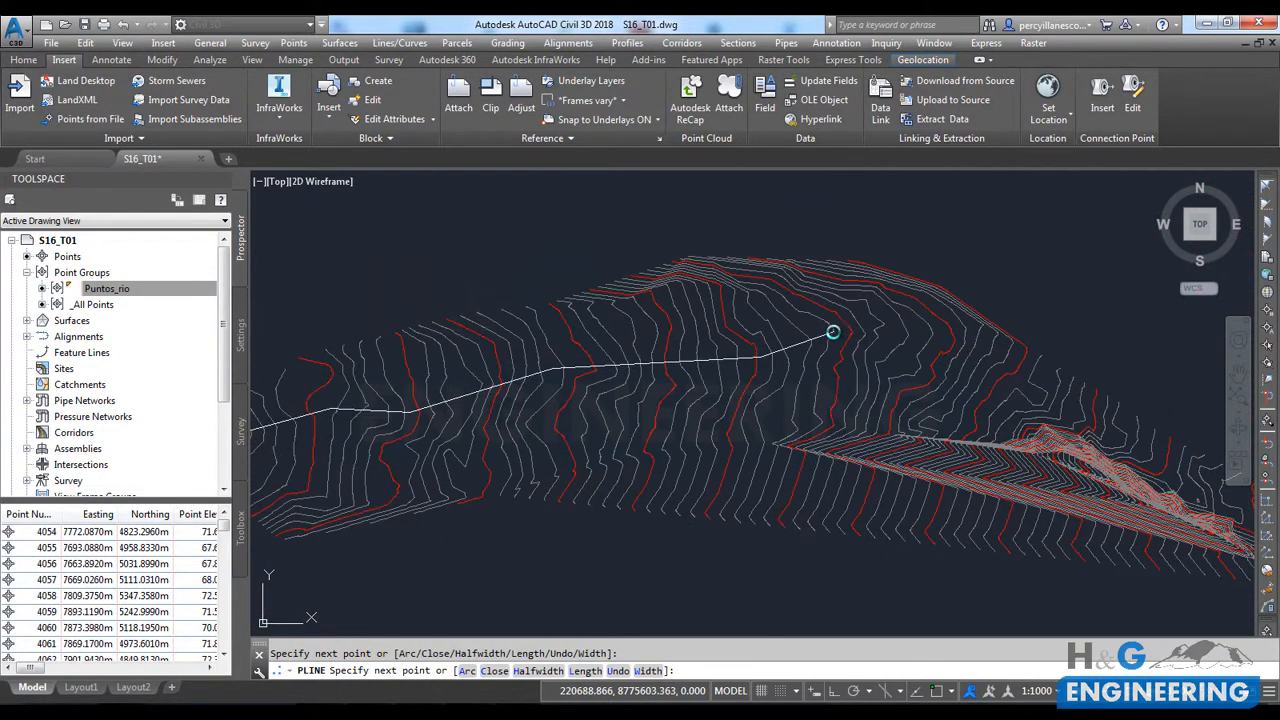
click(1000, 356)
middle_drag(1047, 402, 777, 374)
scroll(777, 374, up, 4)
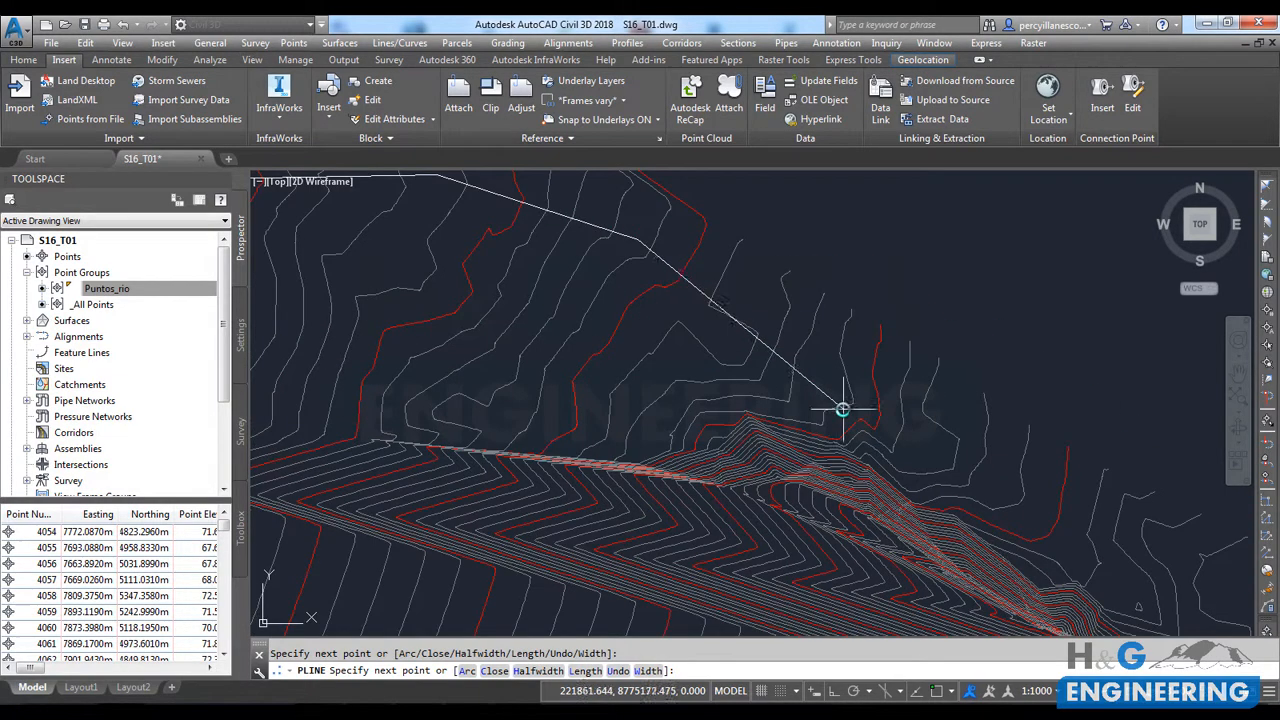
click(737, 349)
click(963, 461)
Step: Extend the river polyline southeast along the northern edge of the dense contours, following the bends in the contour lines
middle_drag(1067, 491, 669, 349)
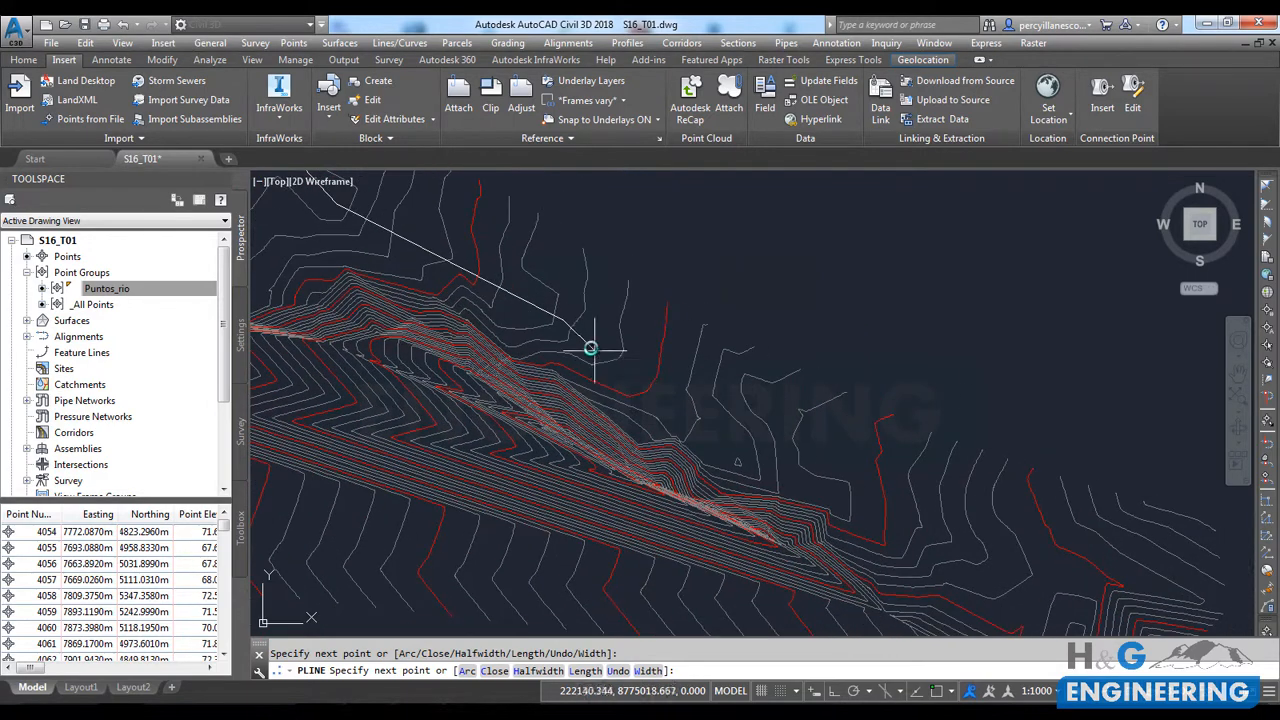
middle_drag(757, 463, 640, 349)
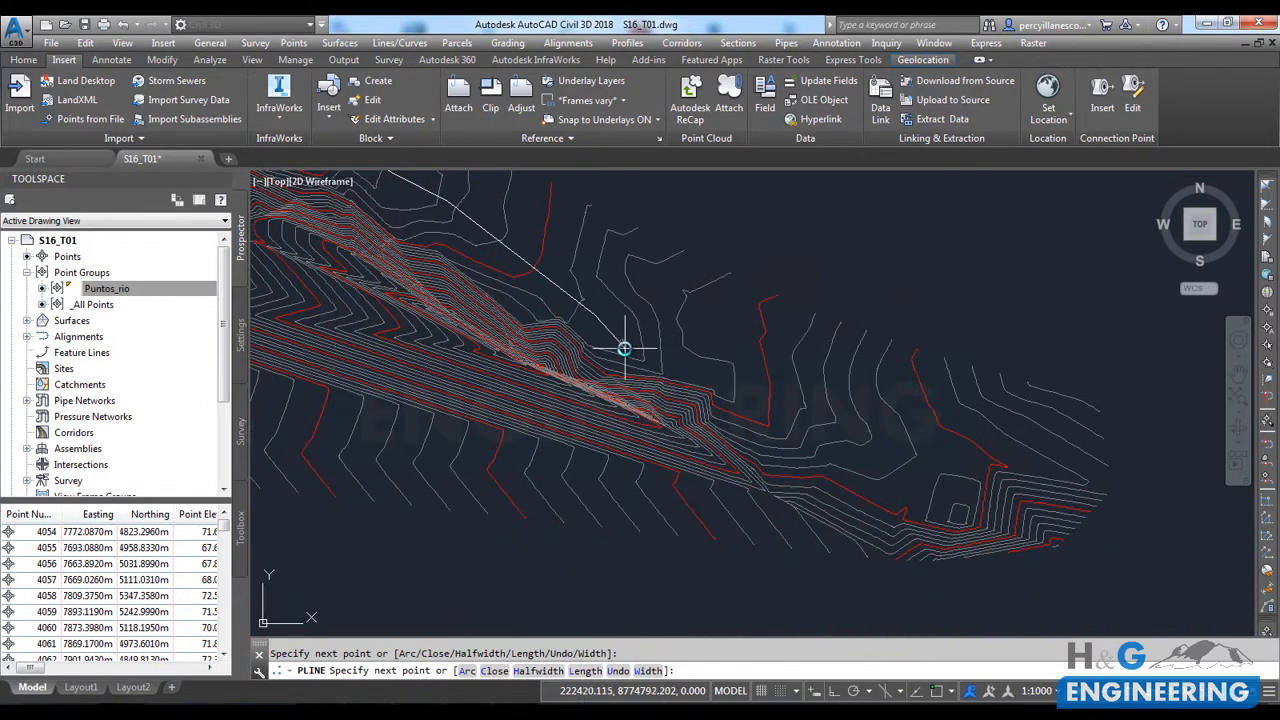
click(621, 343)
middle_drag(760, 404, 706, 384)
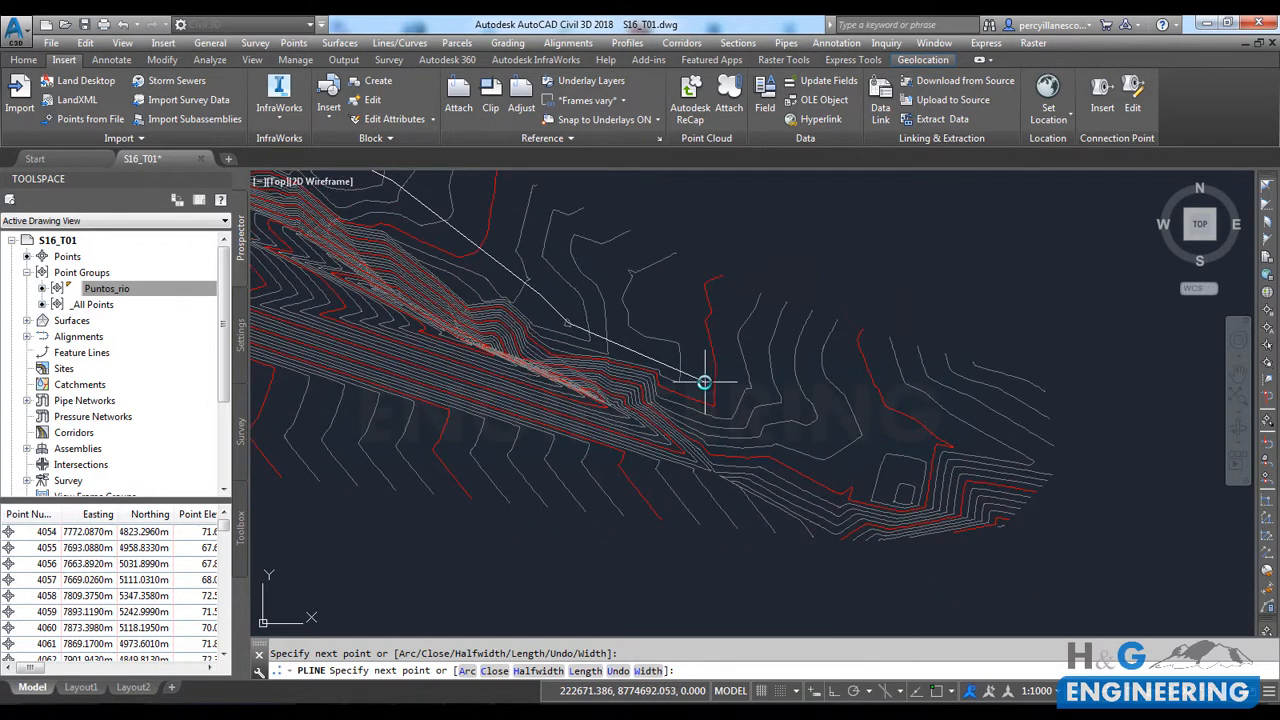
click(704, 381)
scroll(745, 384, up, 3)
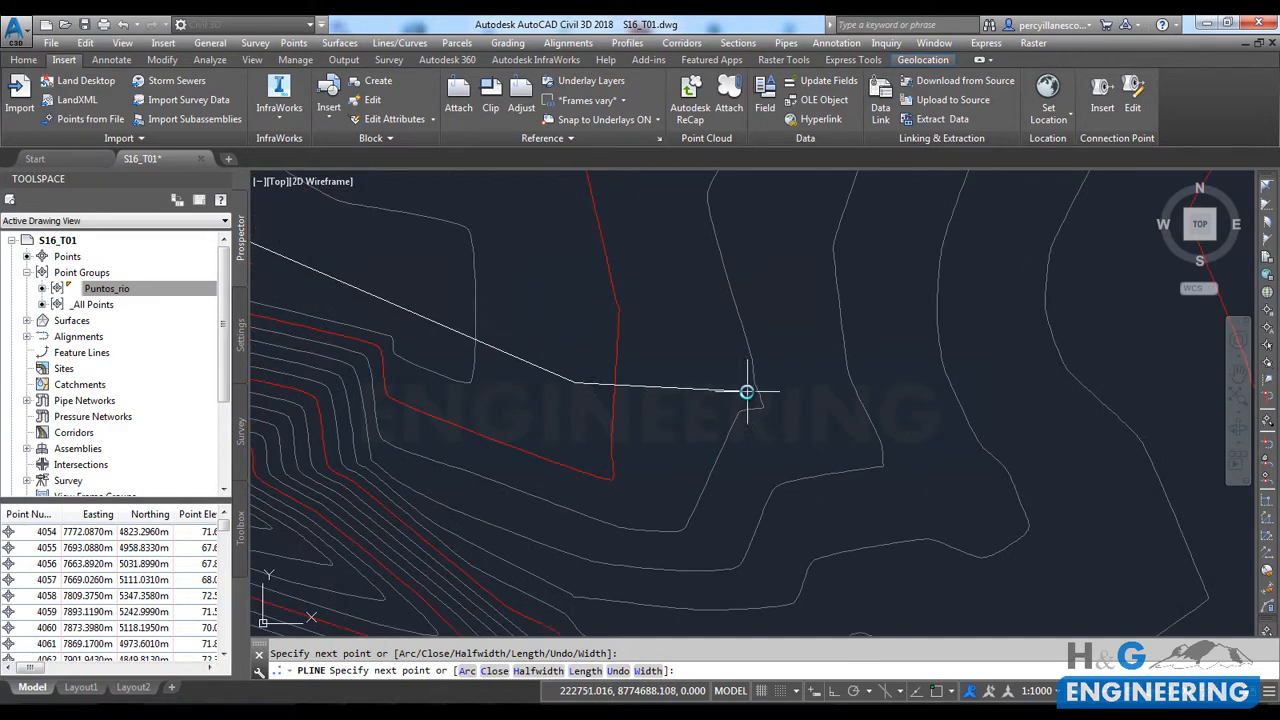
click(746, 391)
Step: Trace the last stretch of the river polyline to the eastern end of Rio_Norte, passing north of the small closed contours, and finish it
middle_drag(920, 474, 718, 341)
scroll(718, 341, down, 1)
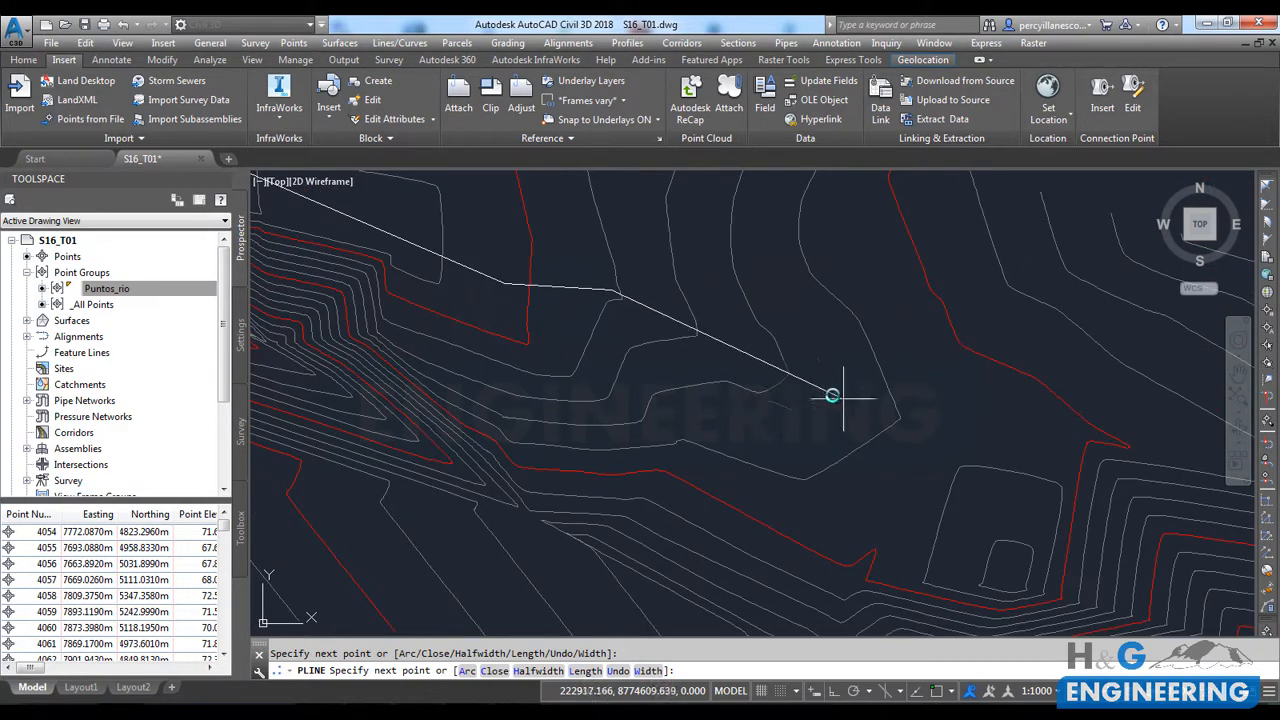
click(912, 426)
scroll(645, 311, down, 2)
click(752, 350)
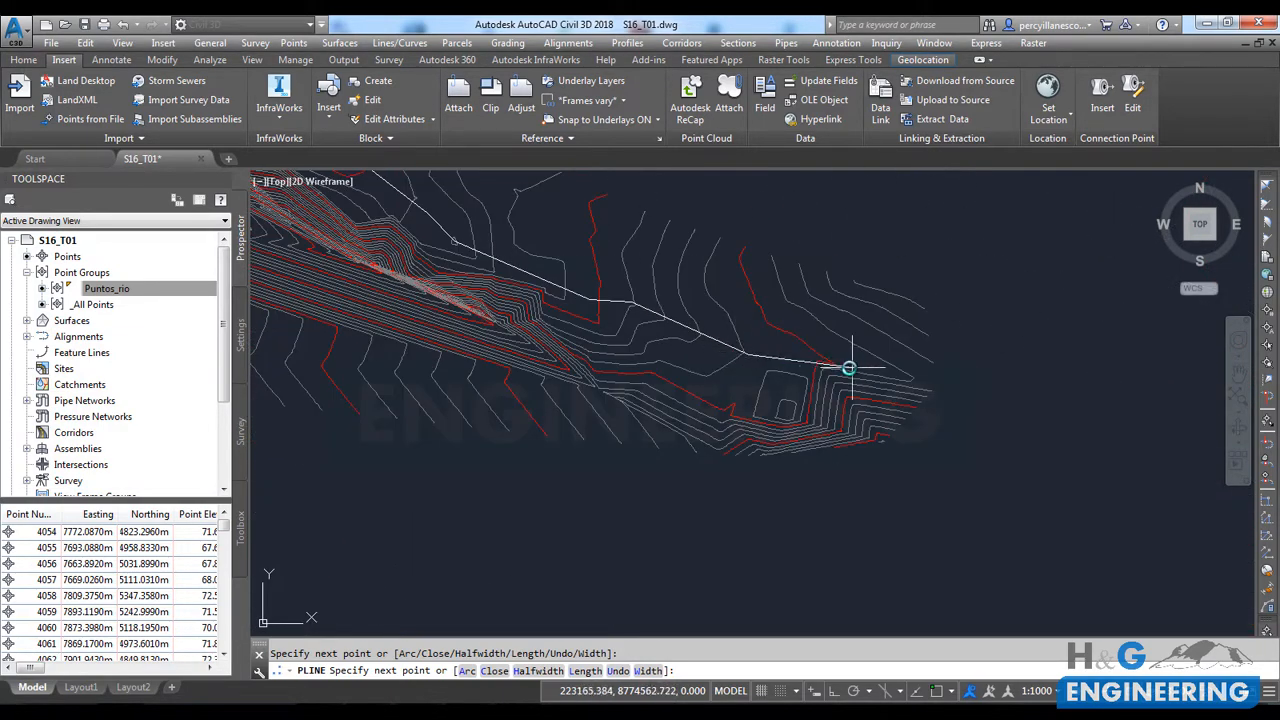
scroll(825, 345, up, 3)
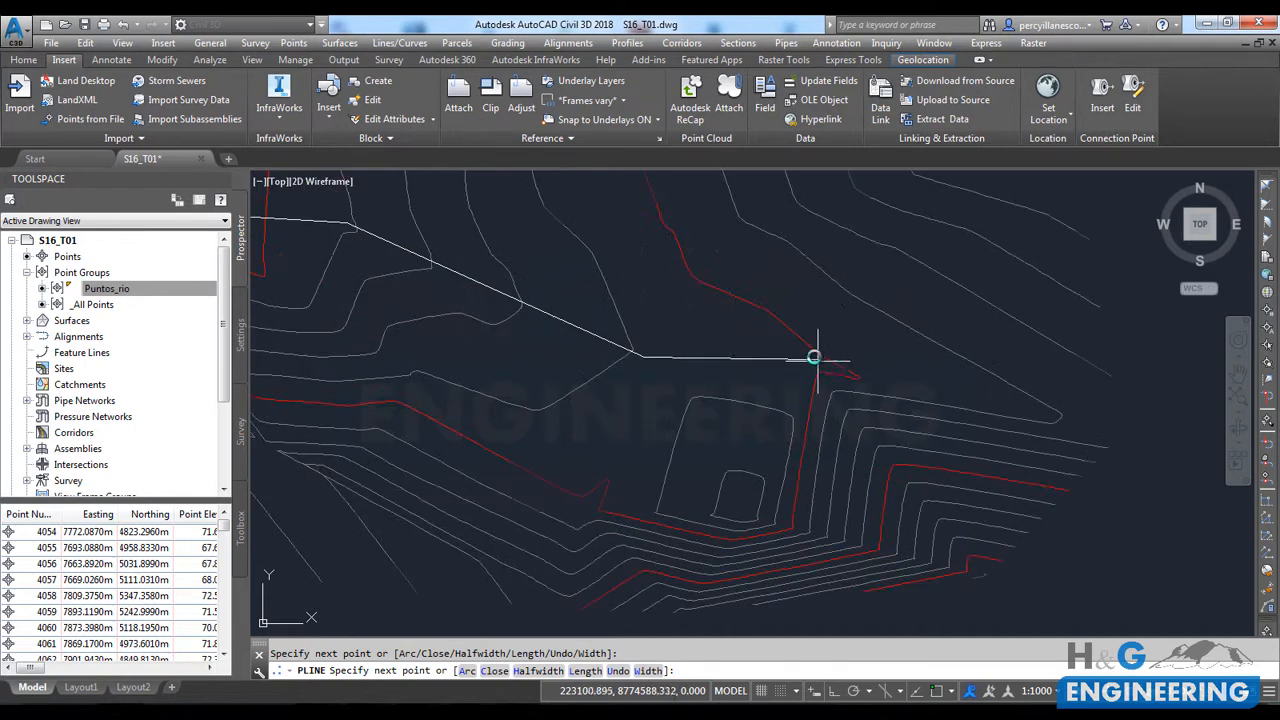
click(1020, 402)
key(Return)
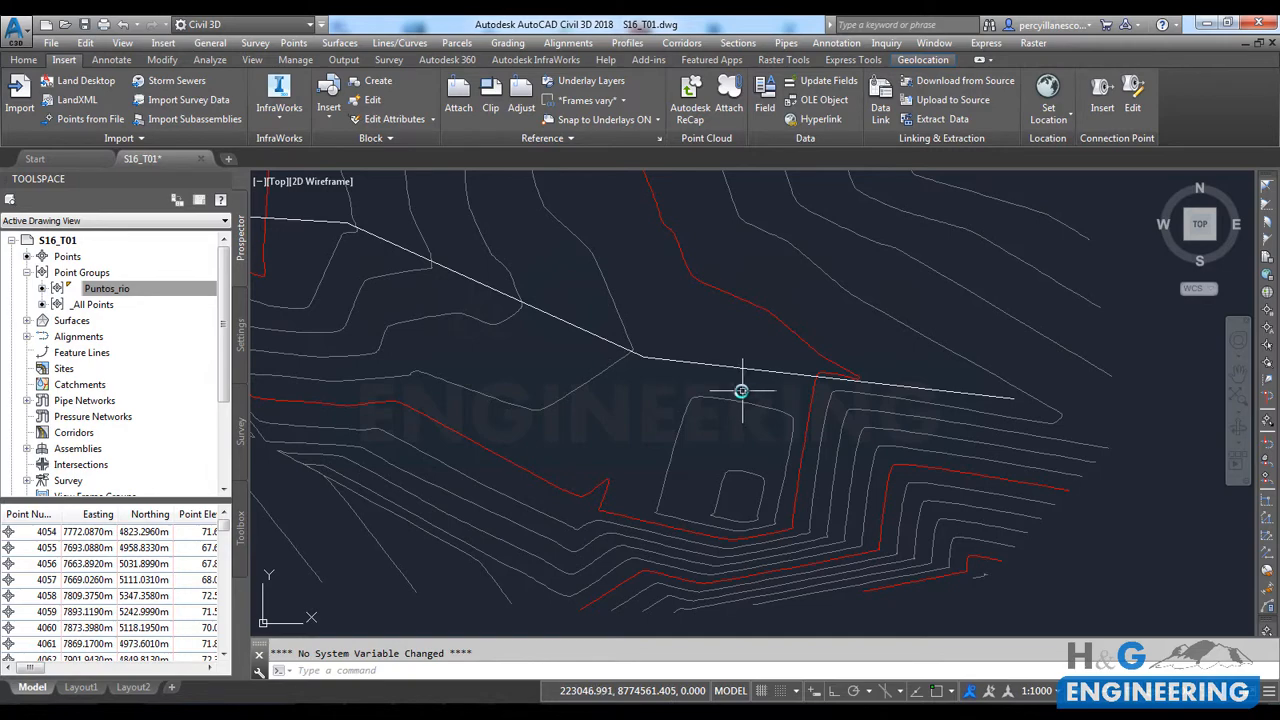
Step: Start creating an alignment from objects with the river polyline and accept its proposed direction
mouse_move(741, 390)
shift+middle_down()
mouse_move(790, 370)
mouse_move(575, 292)
mouse_move(797, 351)
mouse_move(523, 309)
mouse_move(857, 337)
mouse_move(566, 349)
shift+middle_up()
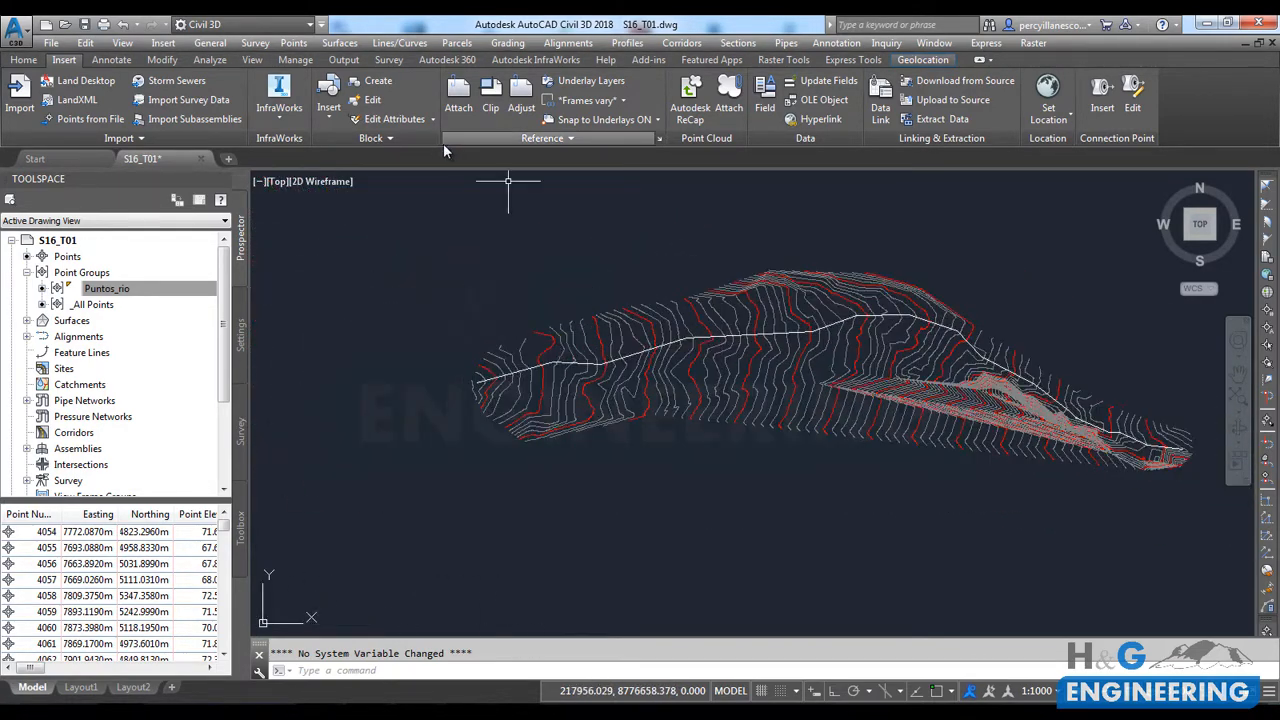
click(24, 60)
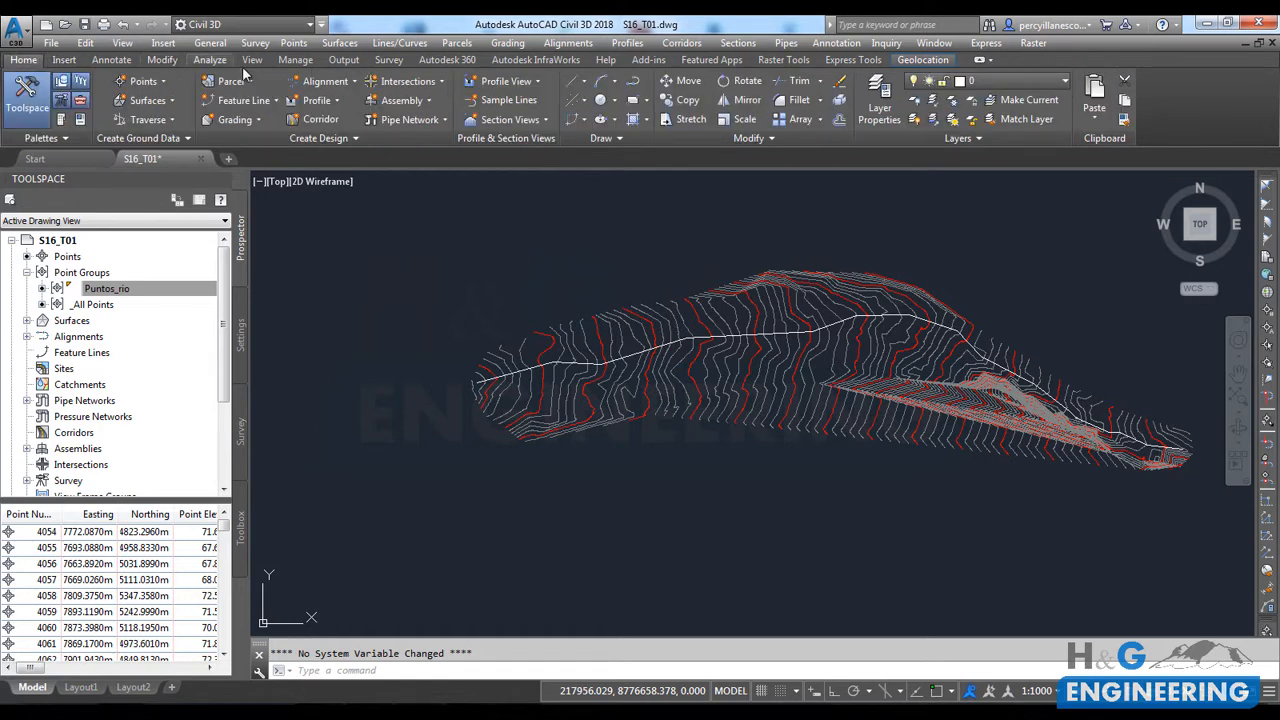
click(351, 83)
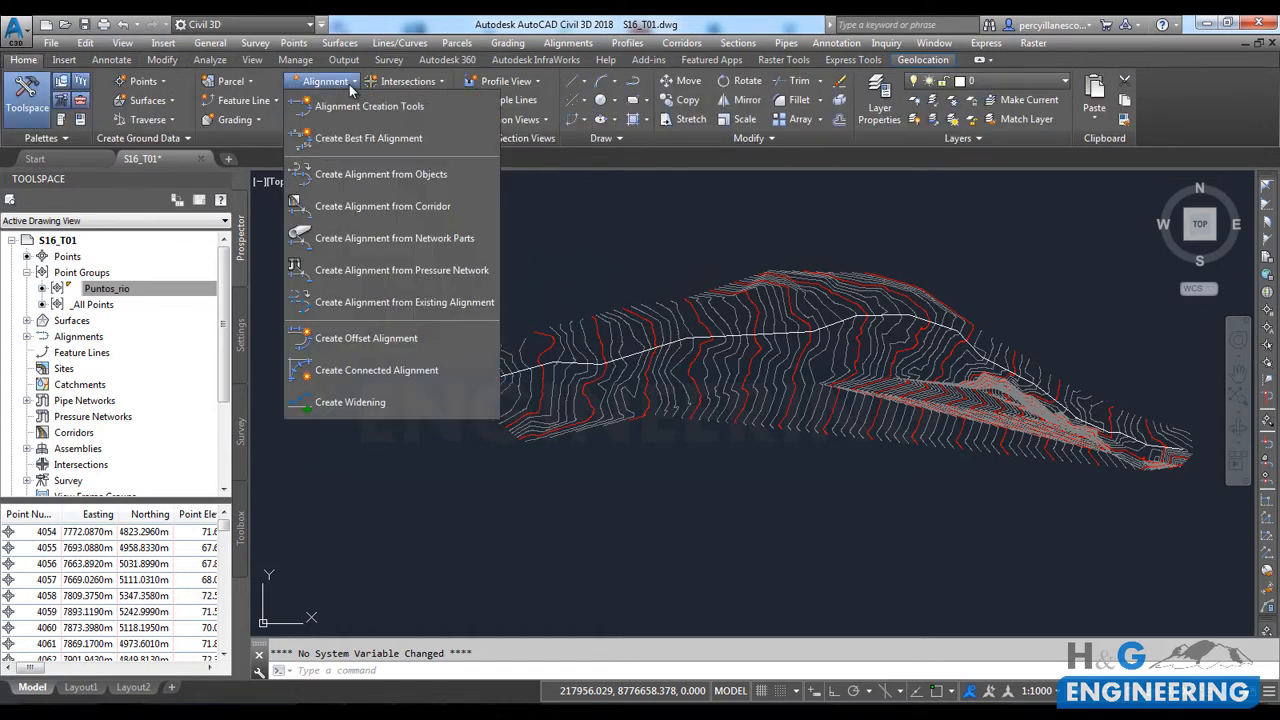
click(425, 175)
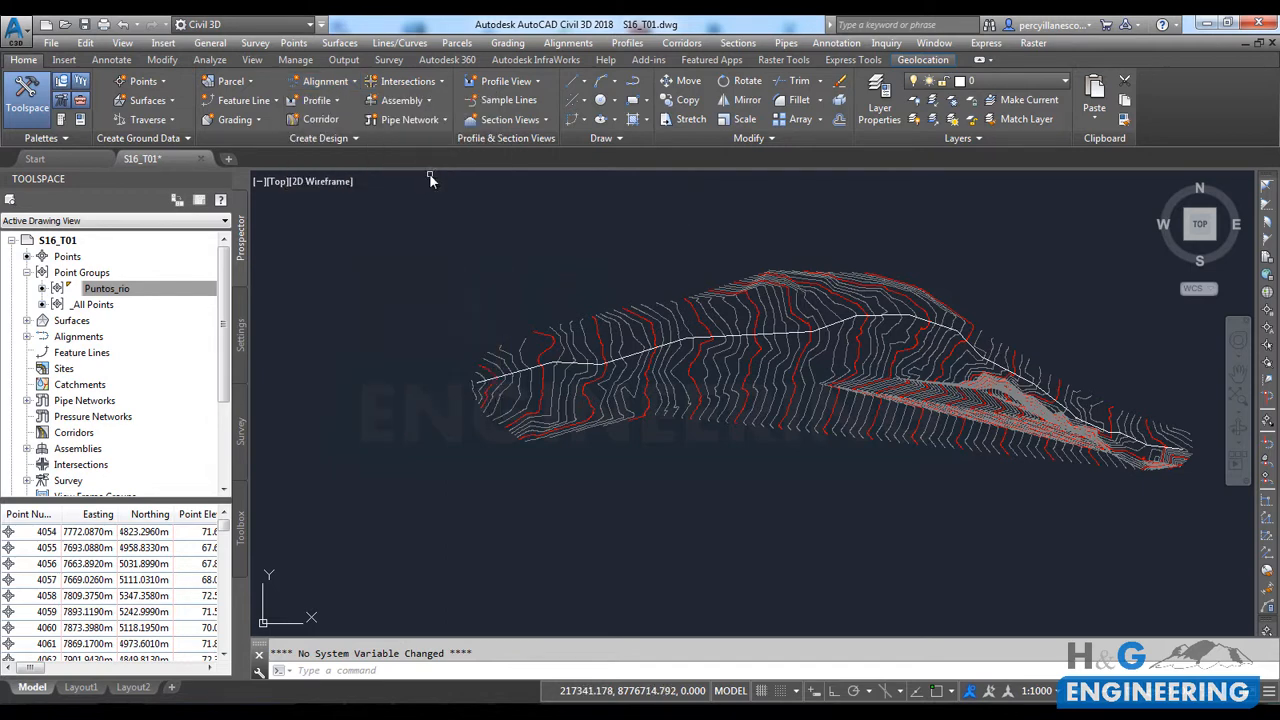
click(515, 376)
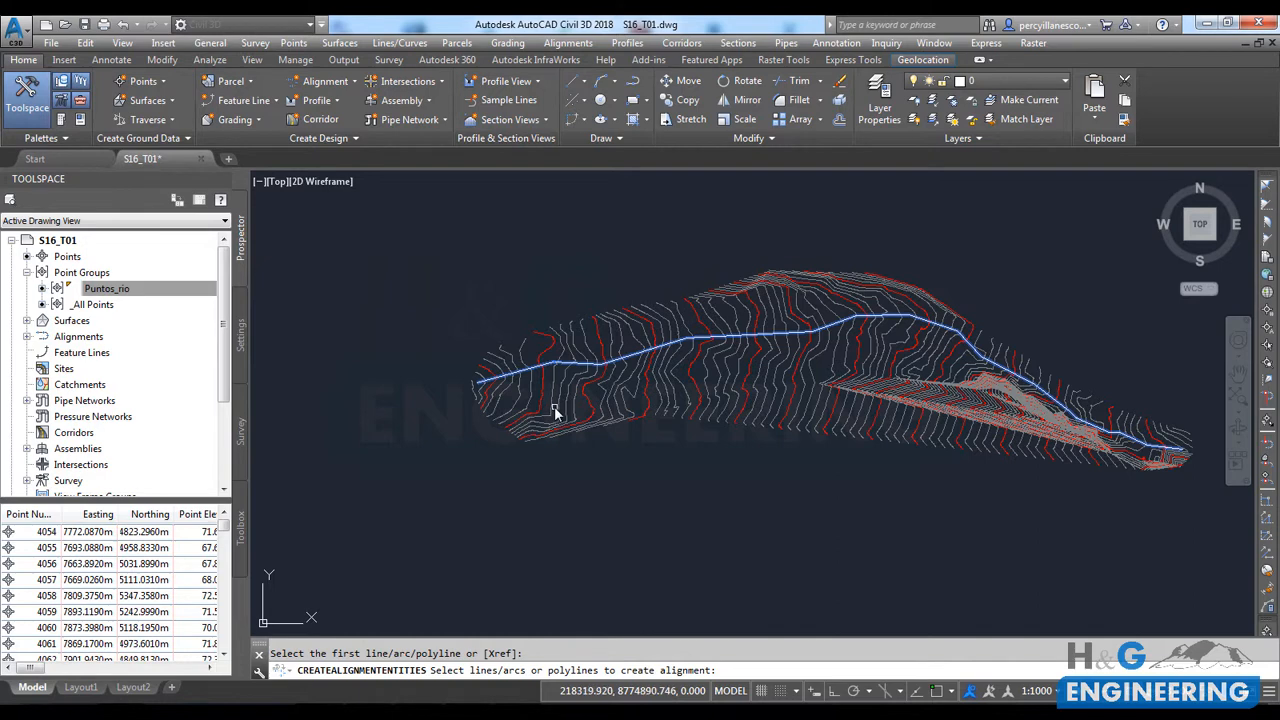
key(Return)
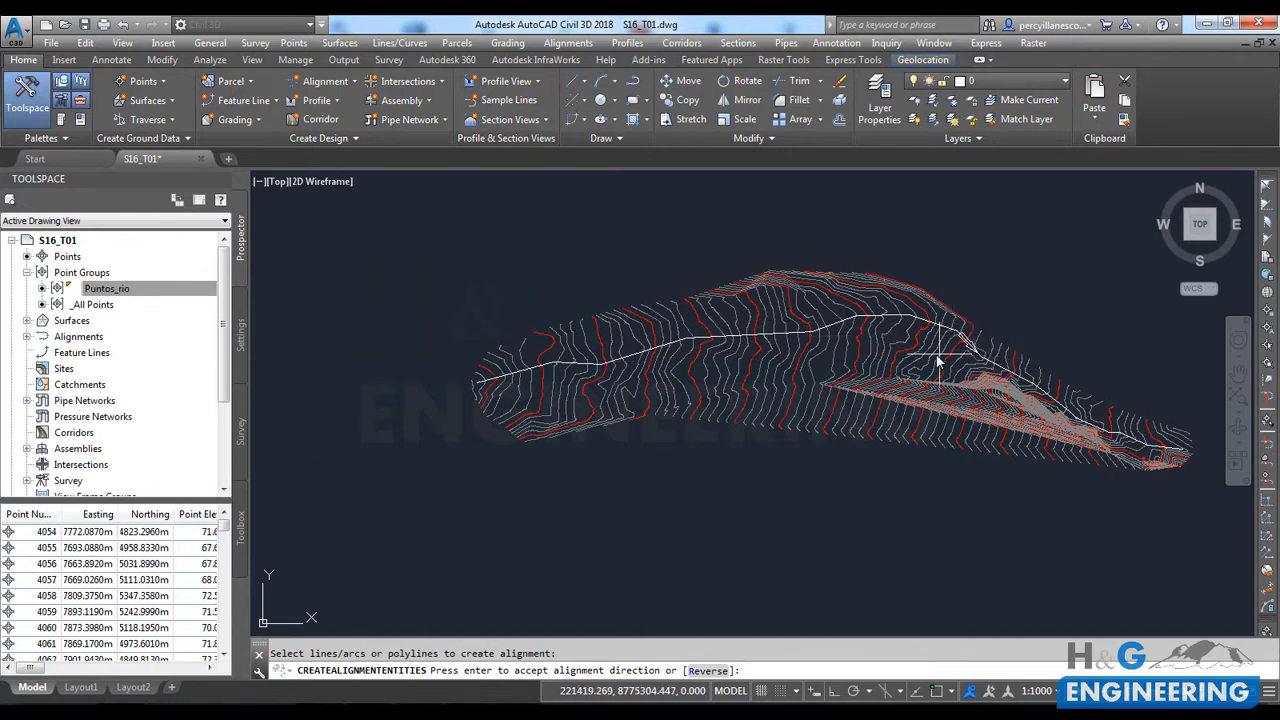
key(Return)
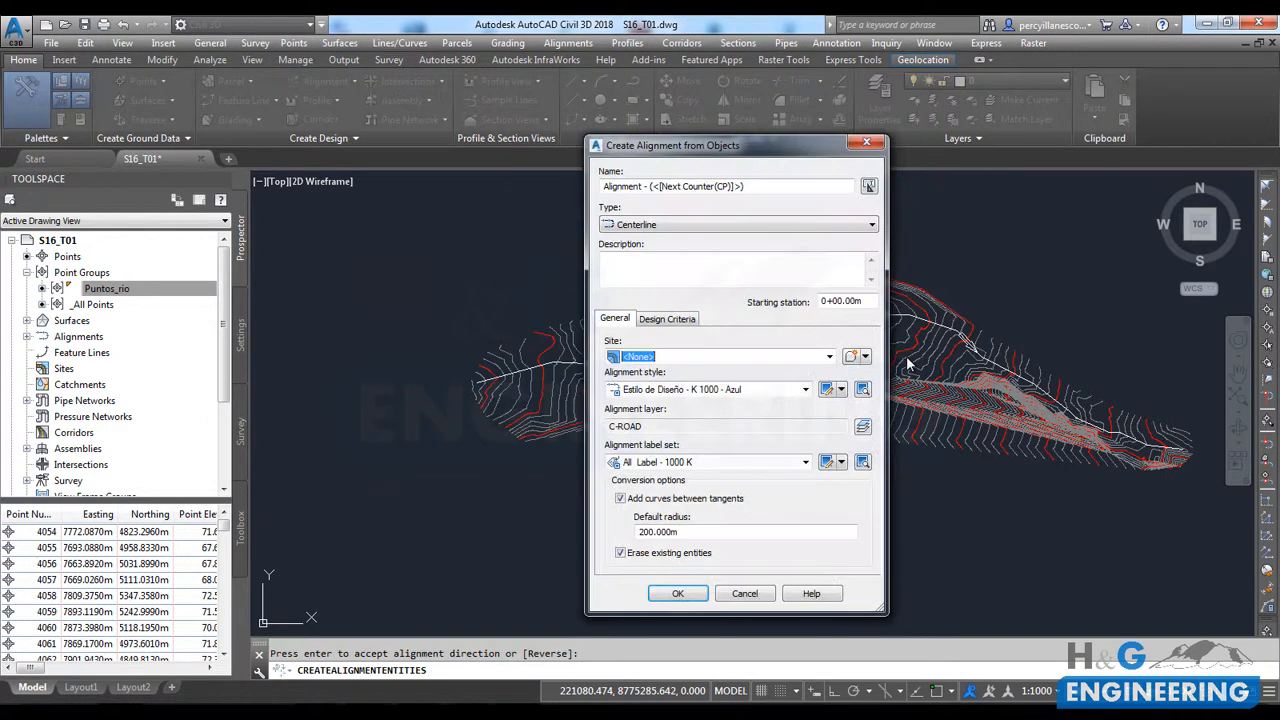
Step: Name the alignment Eje-Rio and create it with curves added between tangents at the 200 m default radius
drag(715, 148, 684, 147)
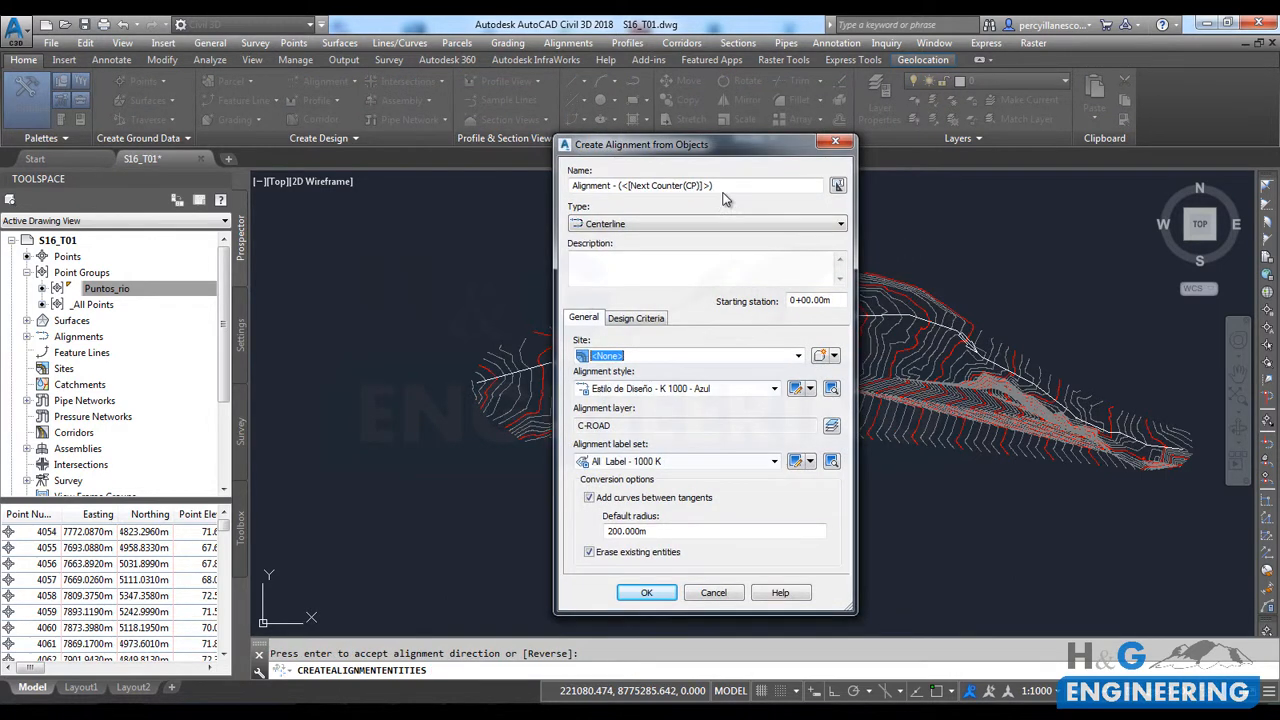
drag(732, 185, 570, 186)
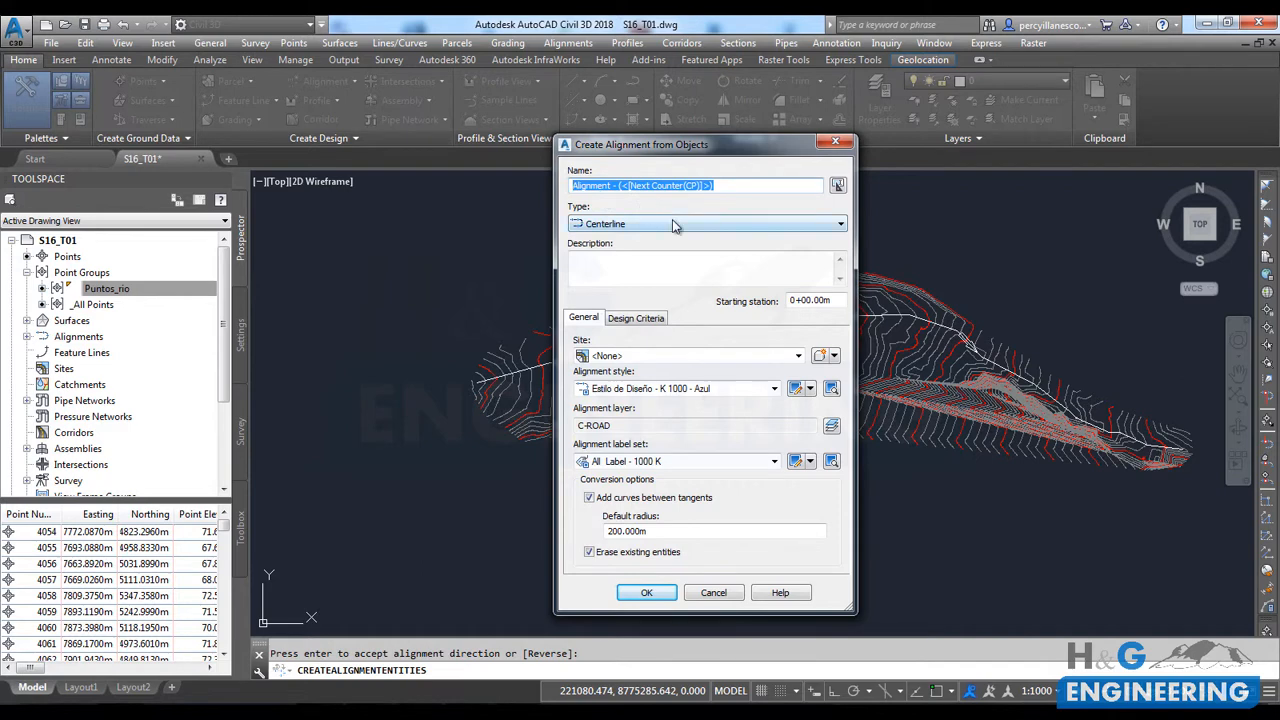
text(E)
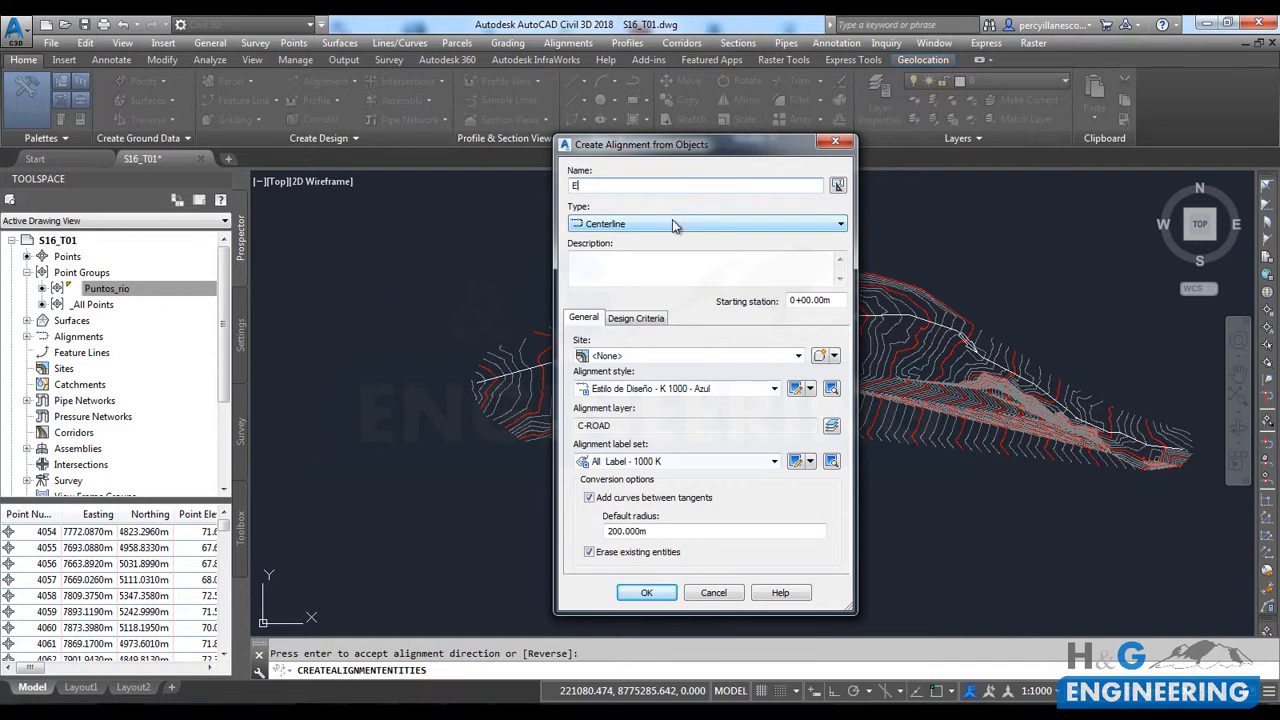
text(je-Rio)
click(700, 499)
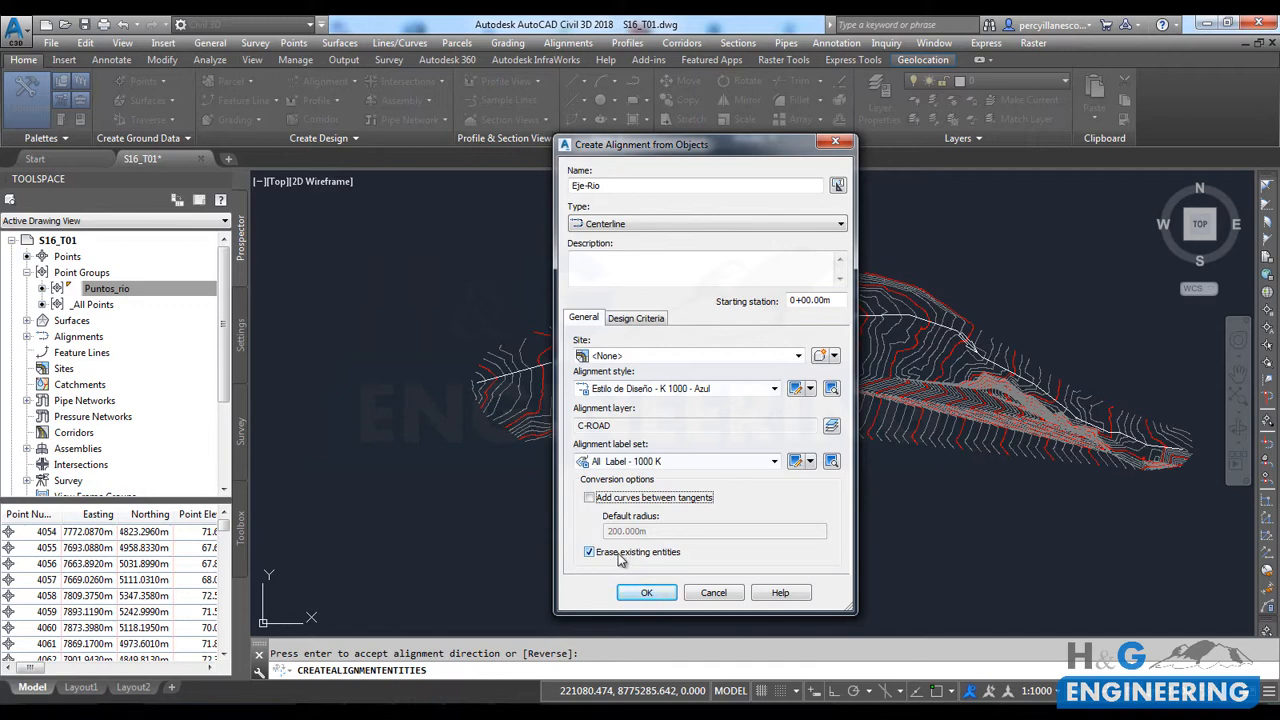
click(652, 498)
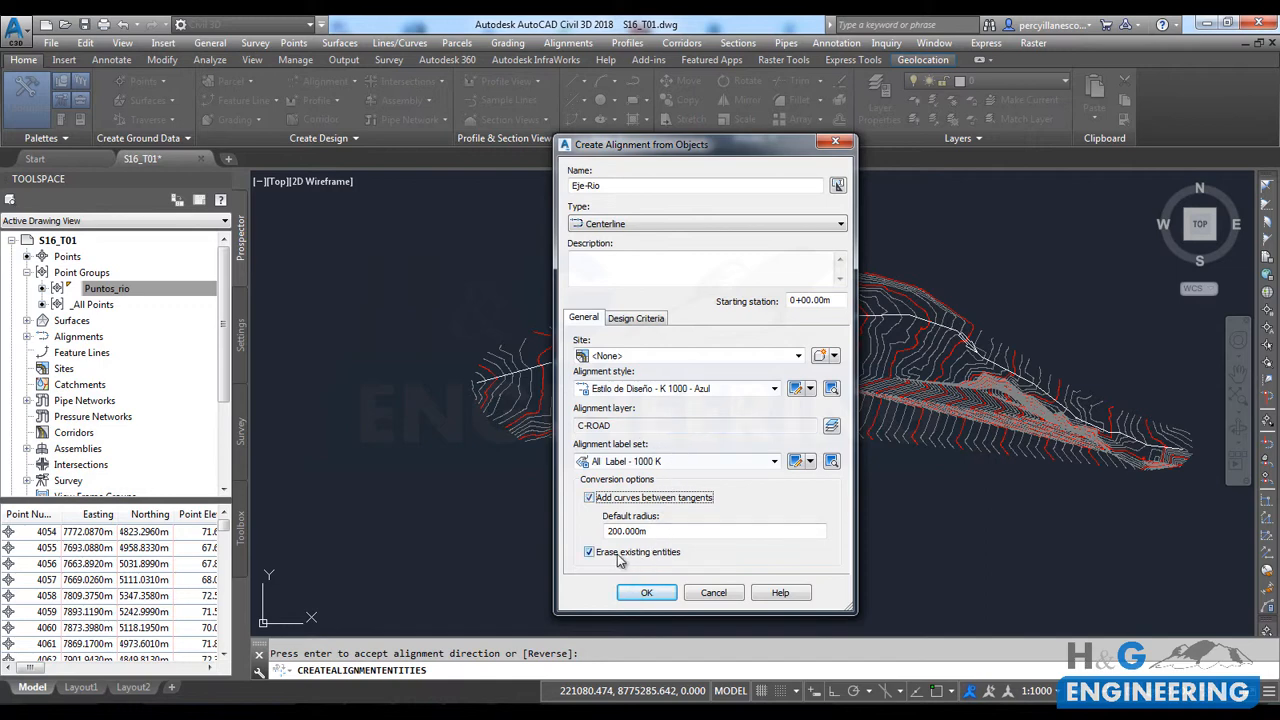
click(649, 593)
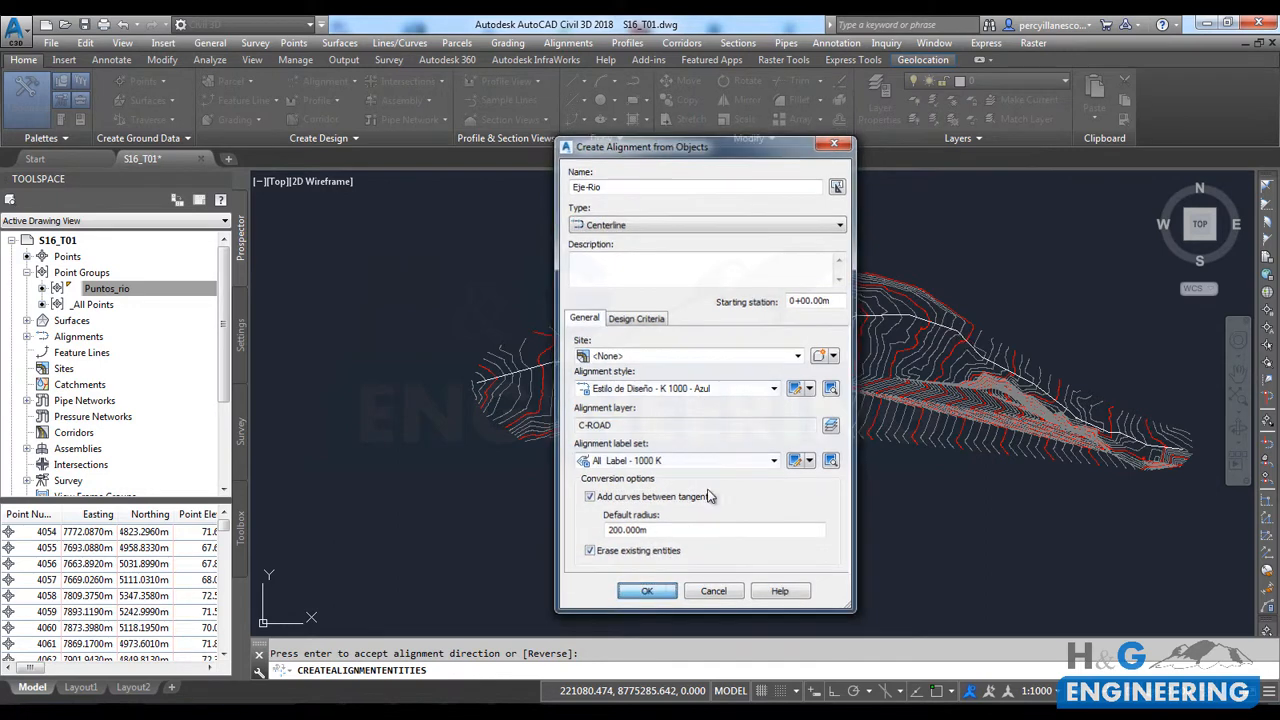
Step: Examine the curves and station labels along the Eje-Rio alignment from its western part to its eastern end
scroll(601, 359, up, 5)
scroll(601, 359, up, 5)
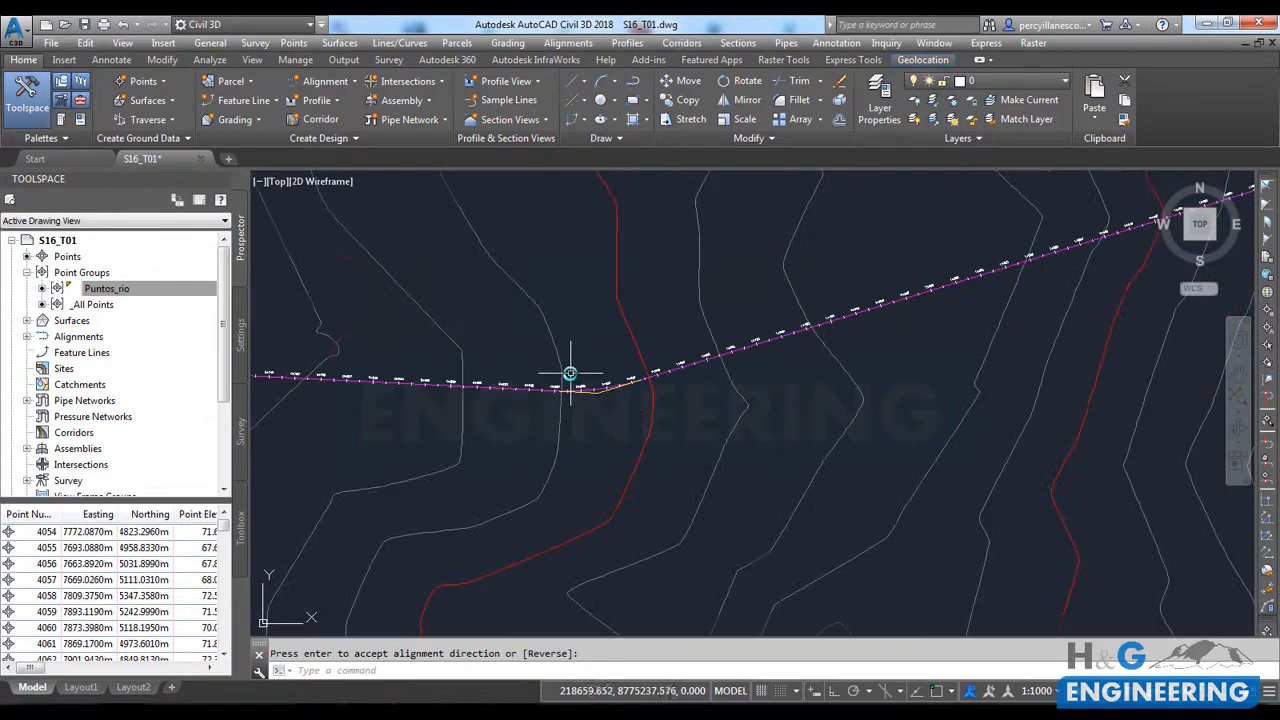
scroll(671, 410, down, 8)
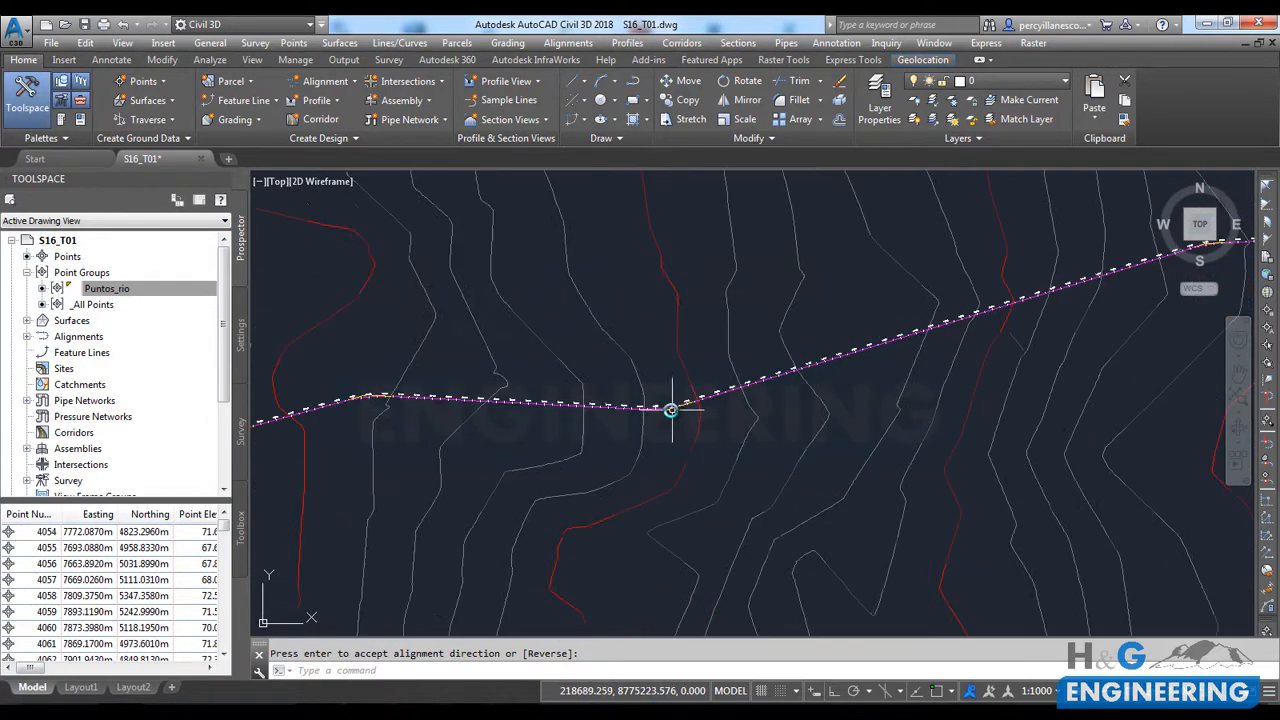
middle_drag(1003, 335, 734, 398)
scroll(736, 390, up, 6)
scroll(708, 314, up, 3)
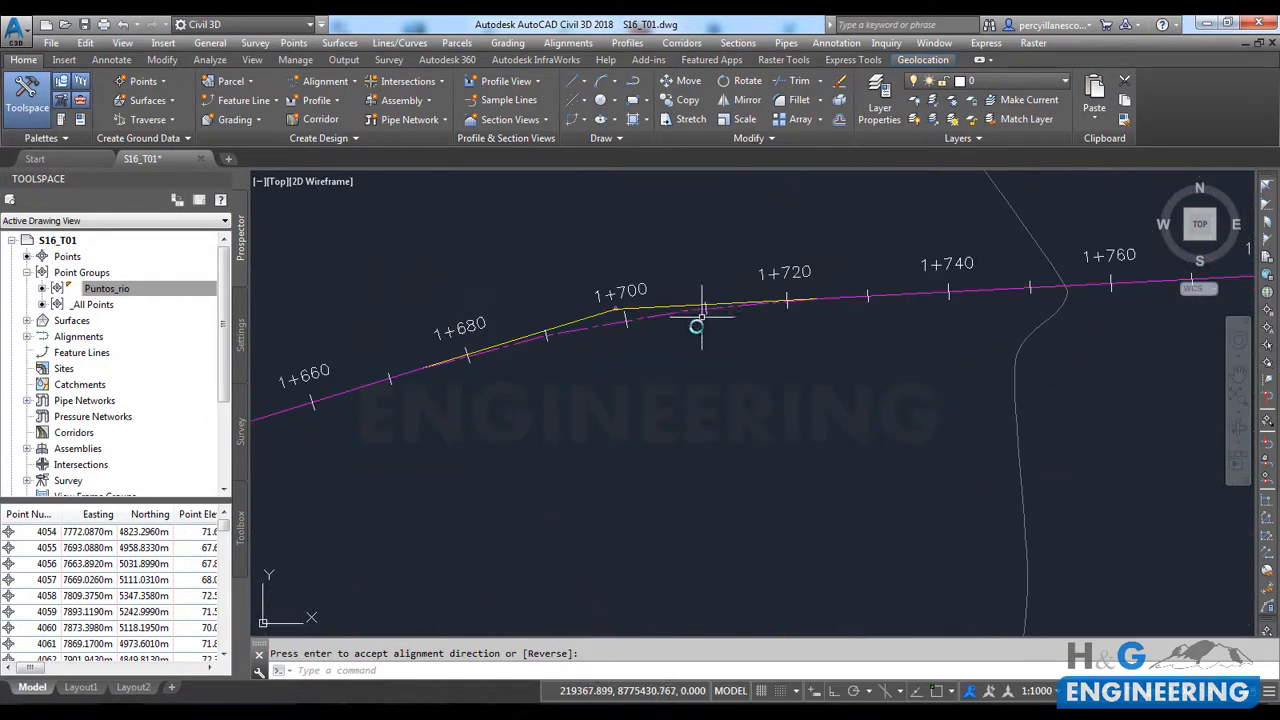
scroll(598, 360, down, 6)
middle_drag(989, 389, 691, 456)
middle_drag(939, 361, 693, 397)
scroll(920, 372, up, 7)
scroll(814, 391, down, 6)
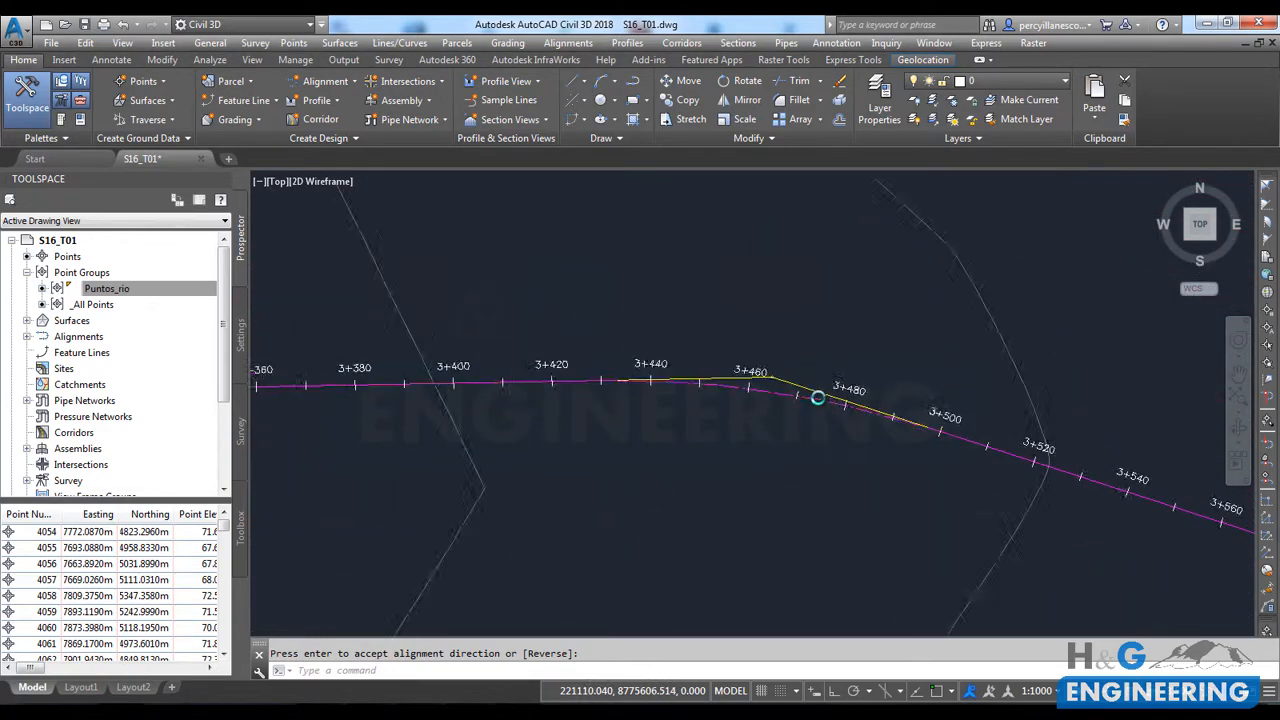
middle_drag(951, 509, 754, 369)
middle_drag(997, 489, 786, 398)
scroll(927, 444, up, 3)
scroll(922, 443, up, 5)
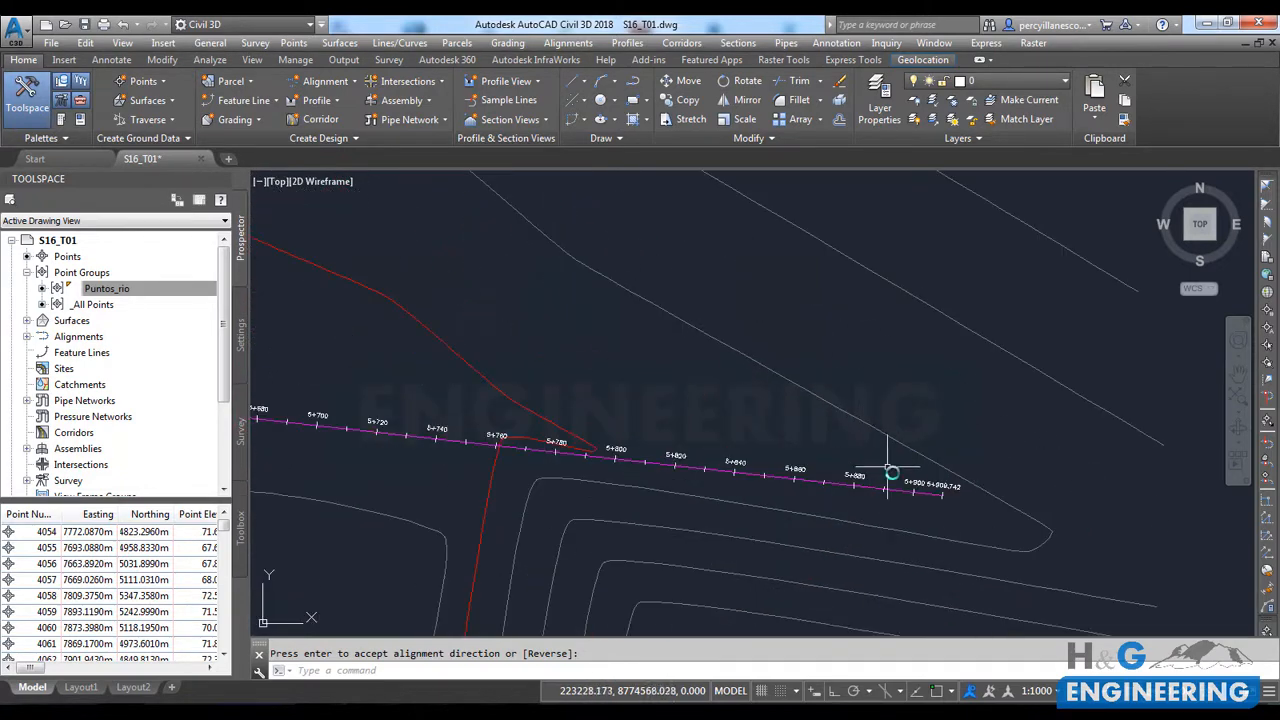
middle_drag(1063, 482, 978, 467)
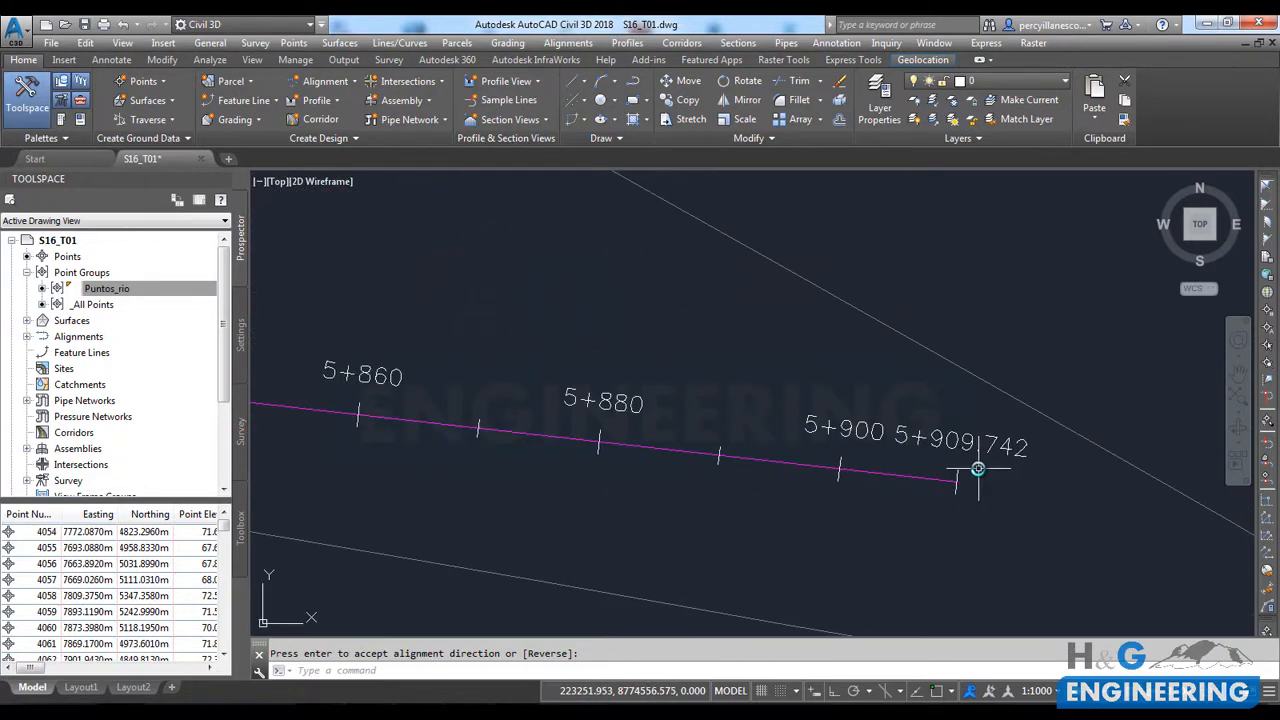
scroll(927, 463, down, 8)
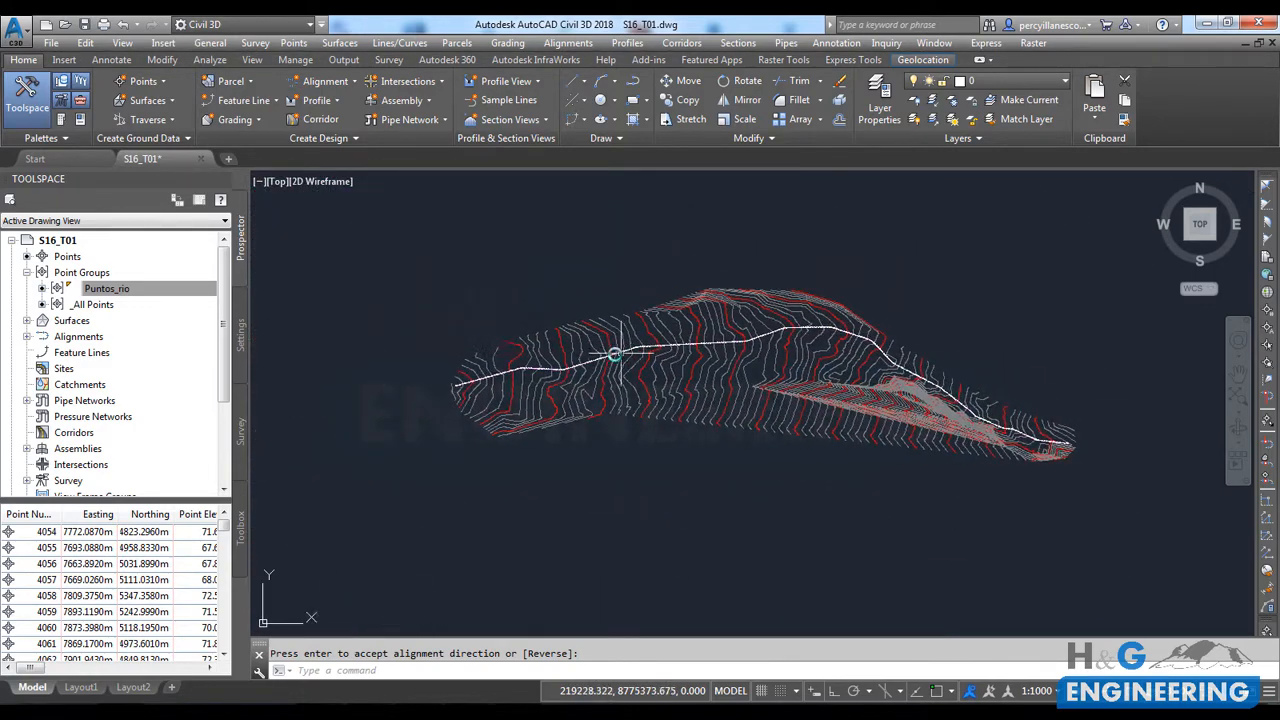
Step: Check the course of the Eje-Rio alignment against the Rio_Norte contours from the western start to the eastern end
scroll(492, 362, up, 7)
scroll(440, 420, down, 3)
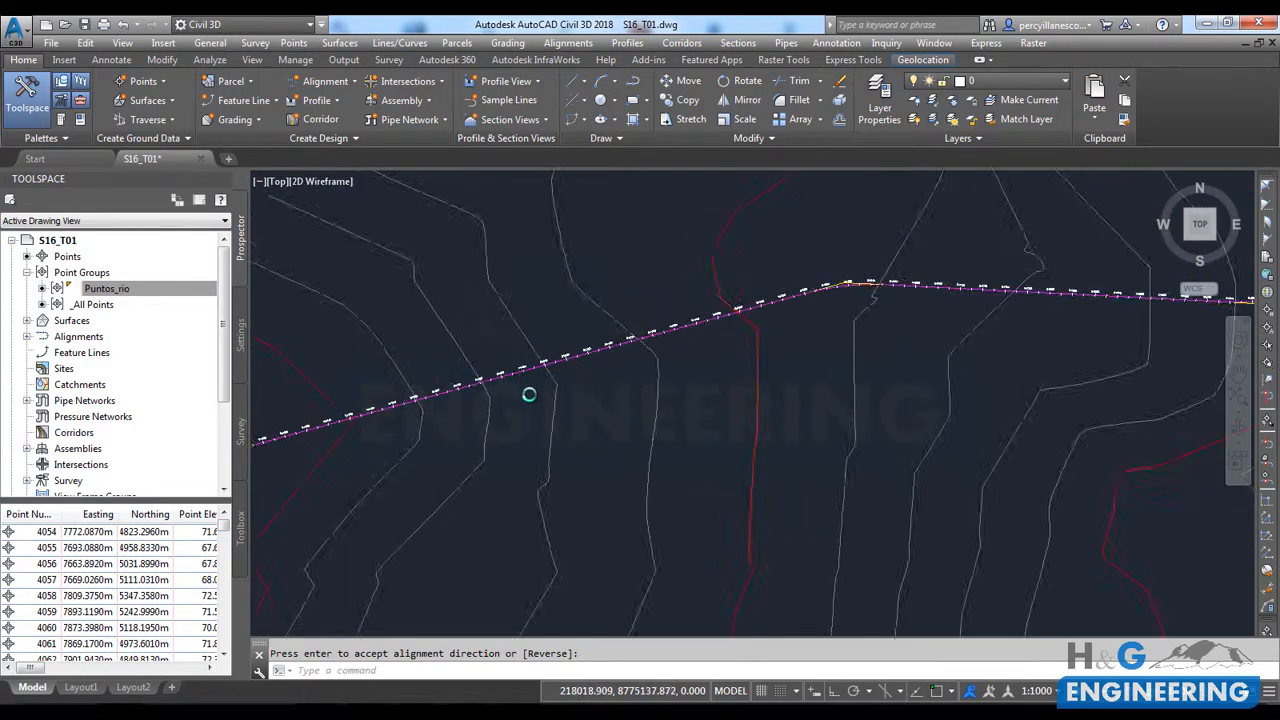
middle_drag(455, 391, 398, 429)
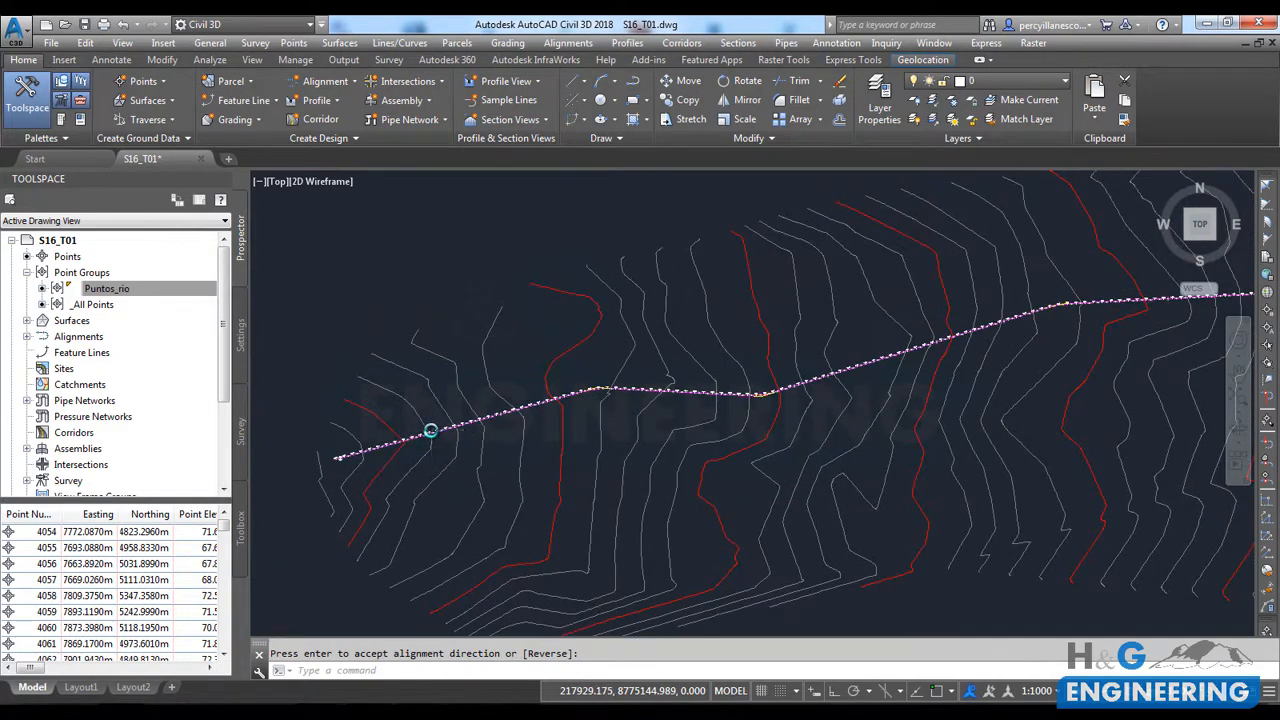
scroll(430, 430, down, 3)
middle_drag(657, 377, 561, 411)
scroll(748, 367, up, 4)
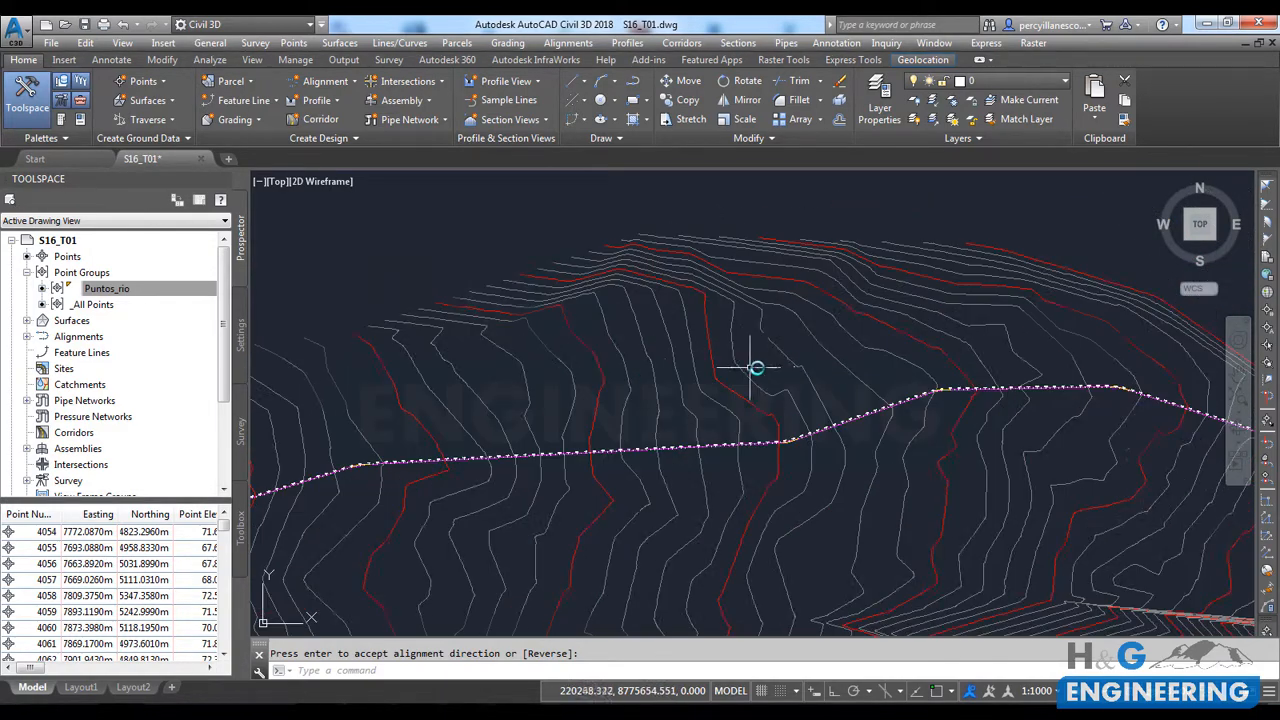
middle_drag(829, 361, 663, 370)
scroll(680, 362, down, 4)
scroll(832, 382, up, 4)
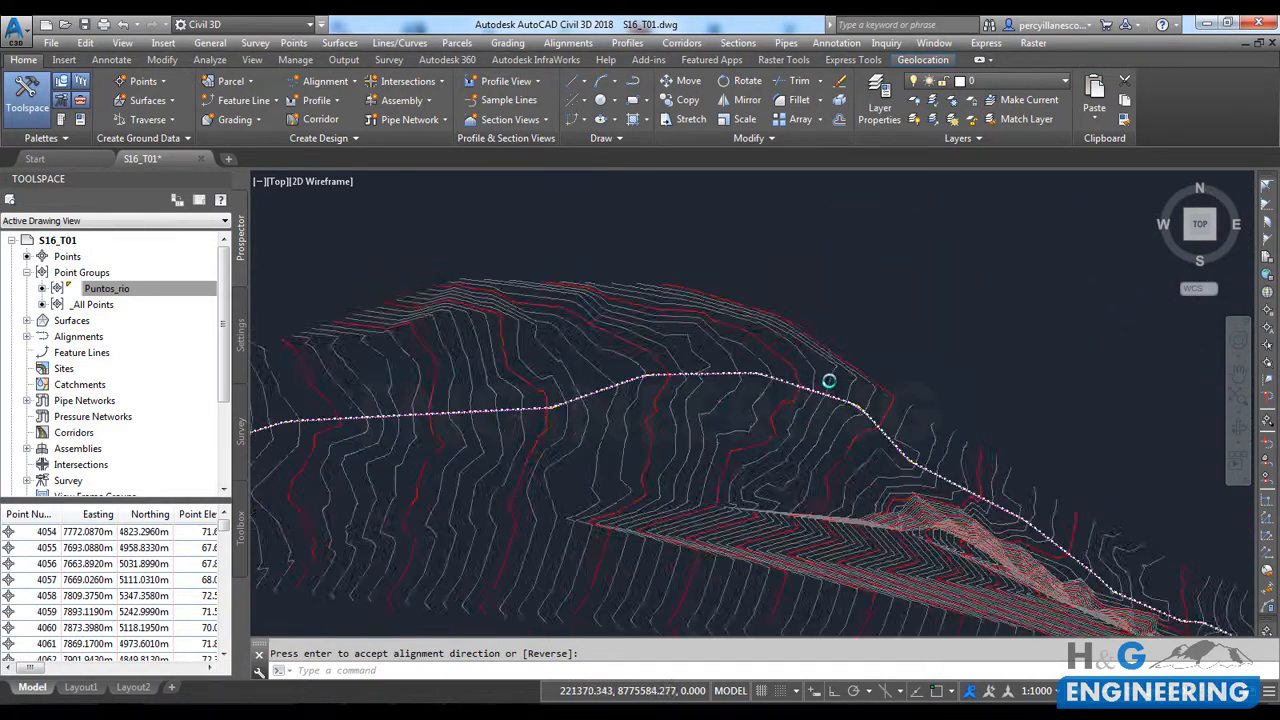
scroll(872, 388, down, 2)
scroll(950, 450, down, 2)
scroll(897, 437, up, 5)
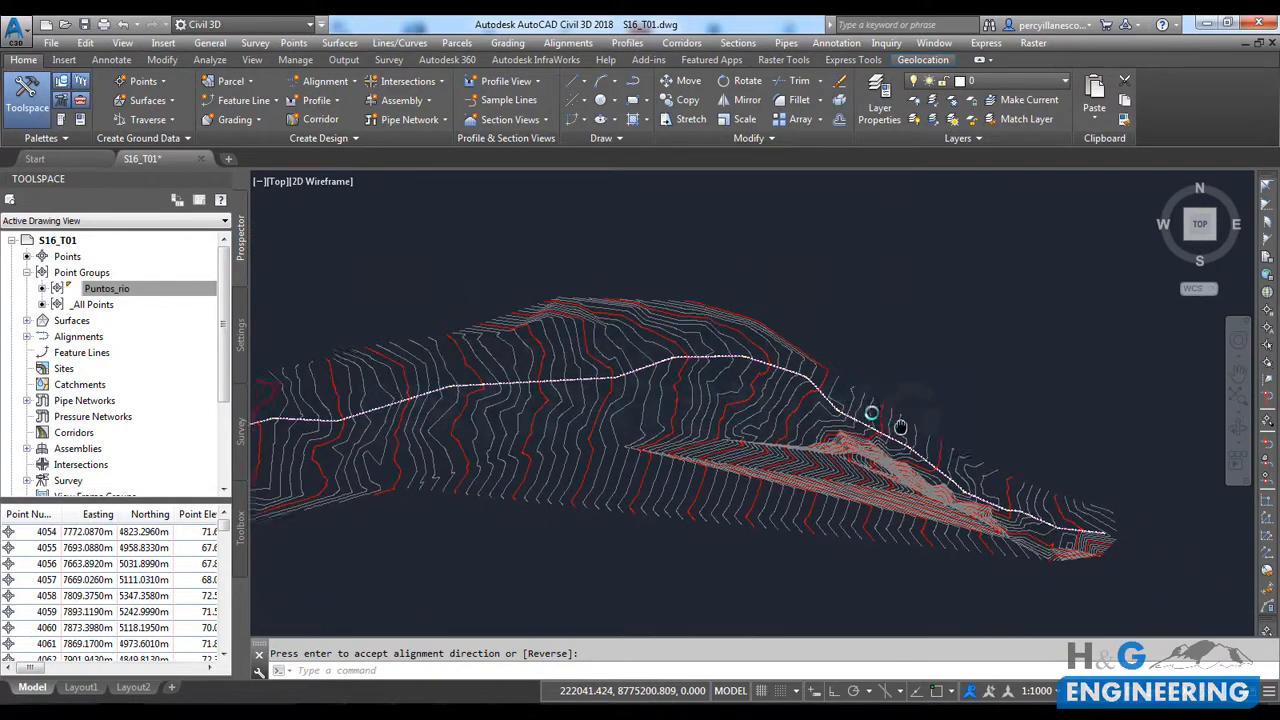
scroll(801, 374, down, 2)
scroll(929, 434, up, 5)
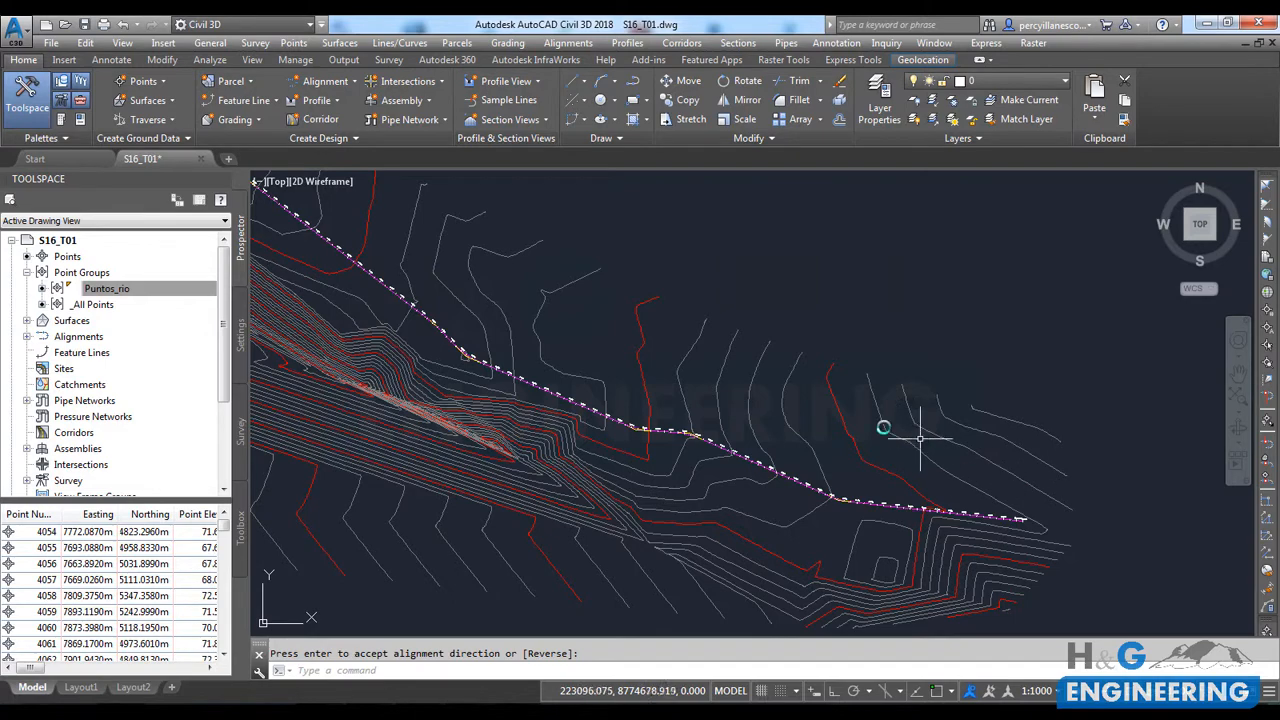
Step: Start a polyline just north of the western start of Eje-Rio and trace it northeast to the bend of the second major contour
shift+middle_drag(708, 389, 805, 372)
scroll(805, 372, down, 1)
scroll(523, 403, up, 2)
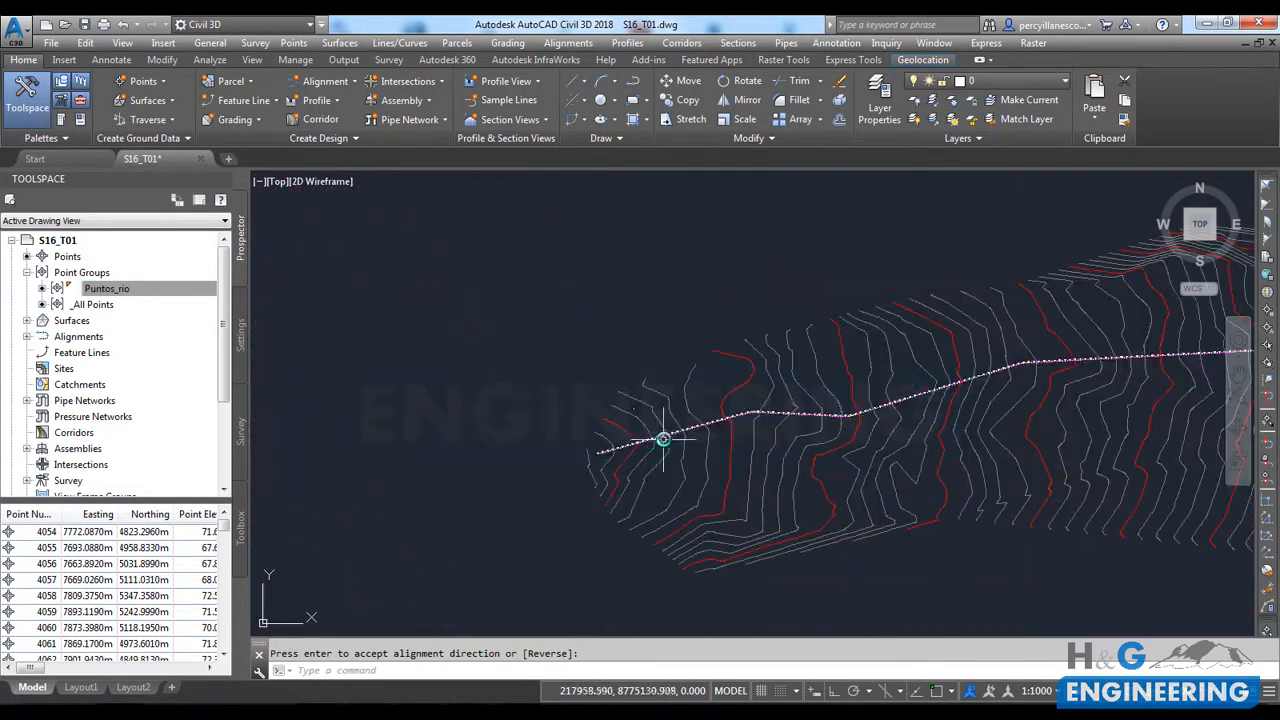
scroll(665, 436, up, 3)
scroll(681, 428, up, 1)
scroll(679, 429, down, 2)
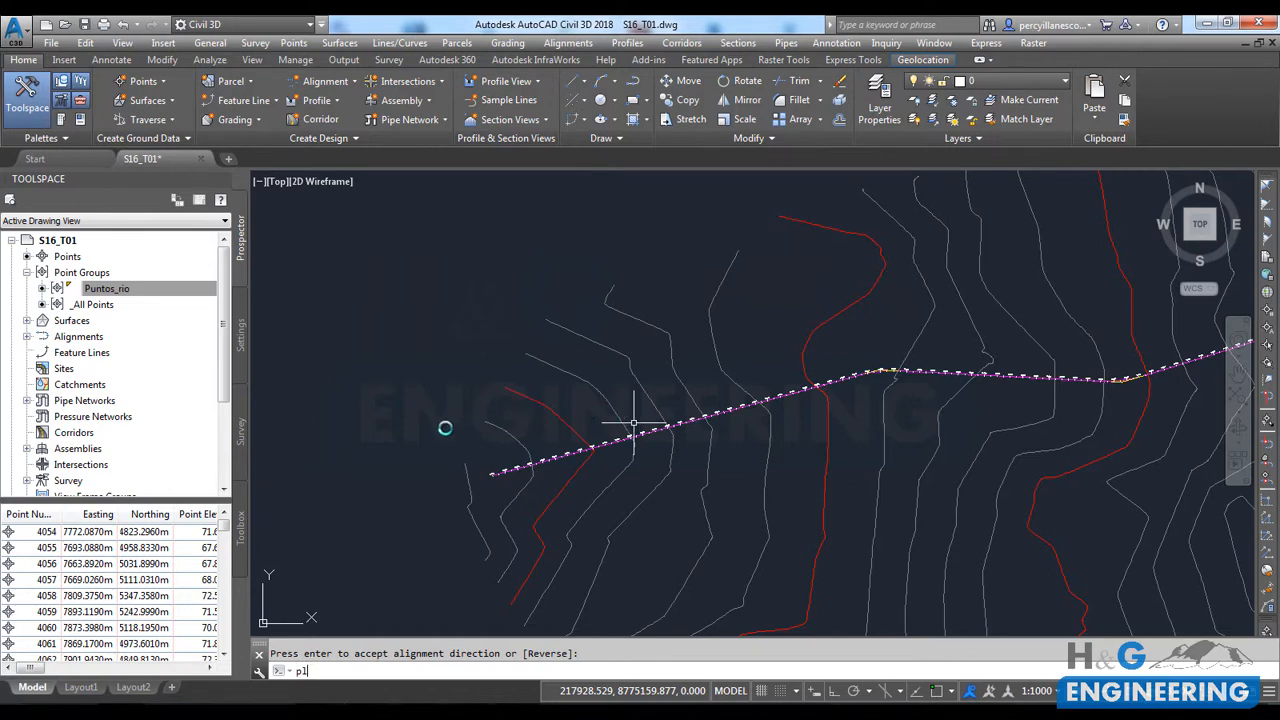
key(Return)
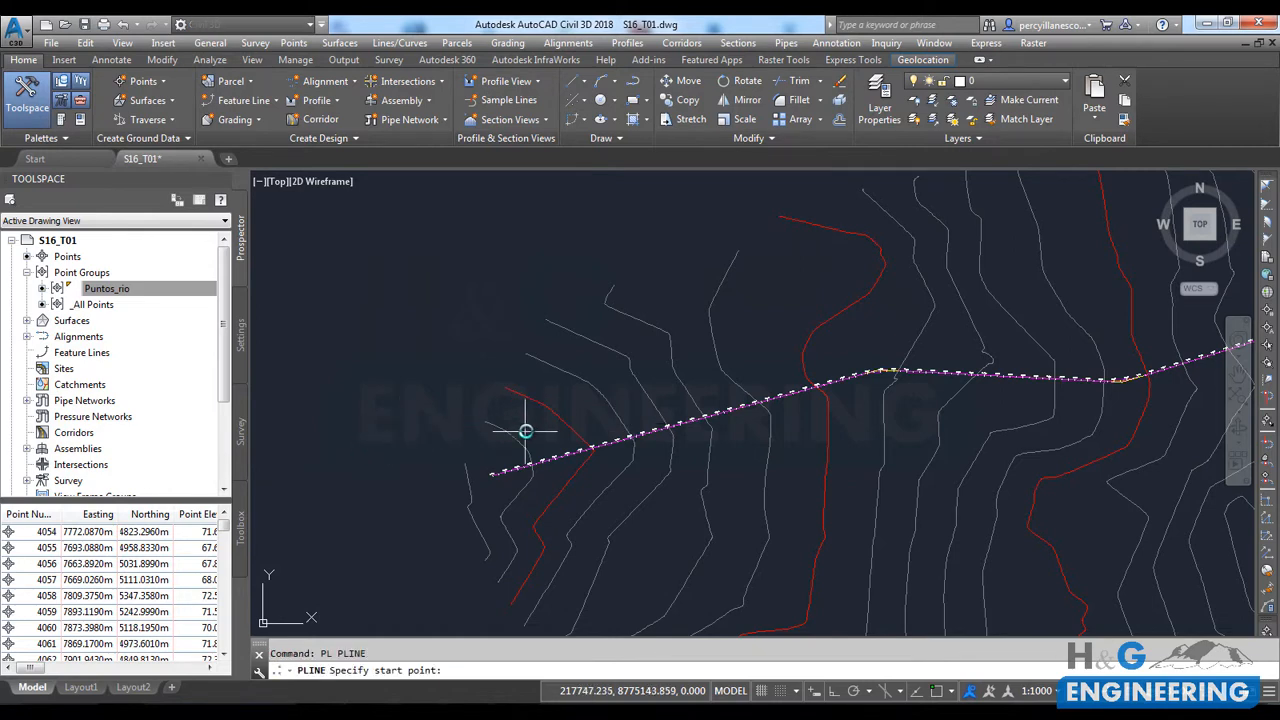
click(472, 443)
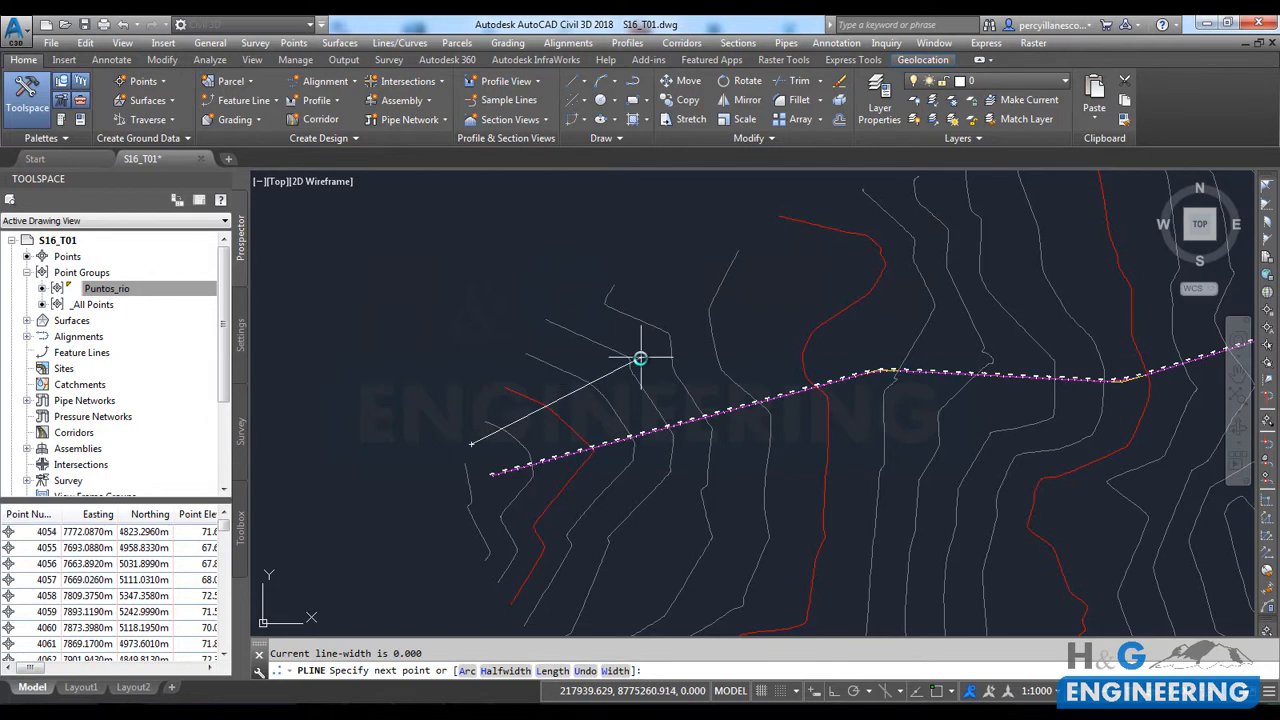
middle_drag(791, 277, 583, 394)
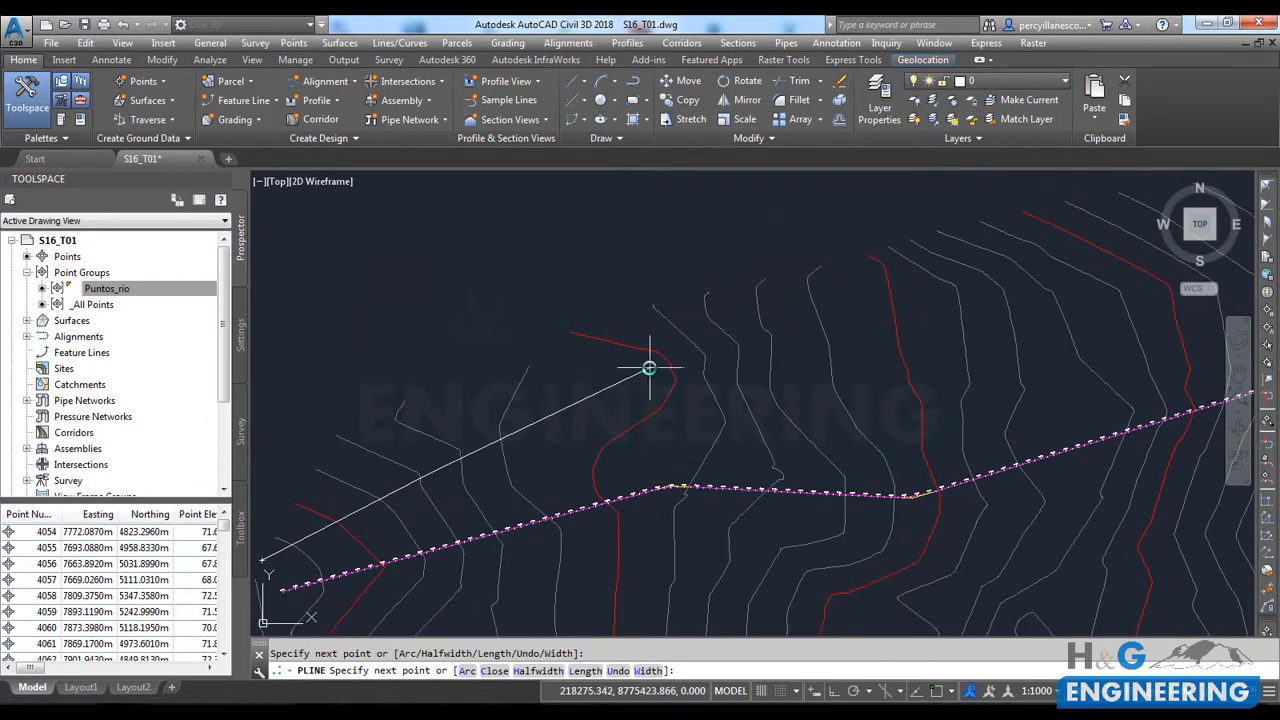
click(664, 376)
Step: Continue the northern polyline east, roughly parallel to Eje-Rio, up to the peak of the closely spaced contours along the northern edge
middle_drag(757, 425, 583, 443)
scroll(574, 449, down, 2)
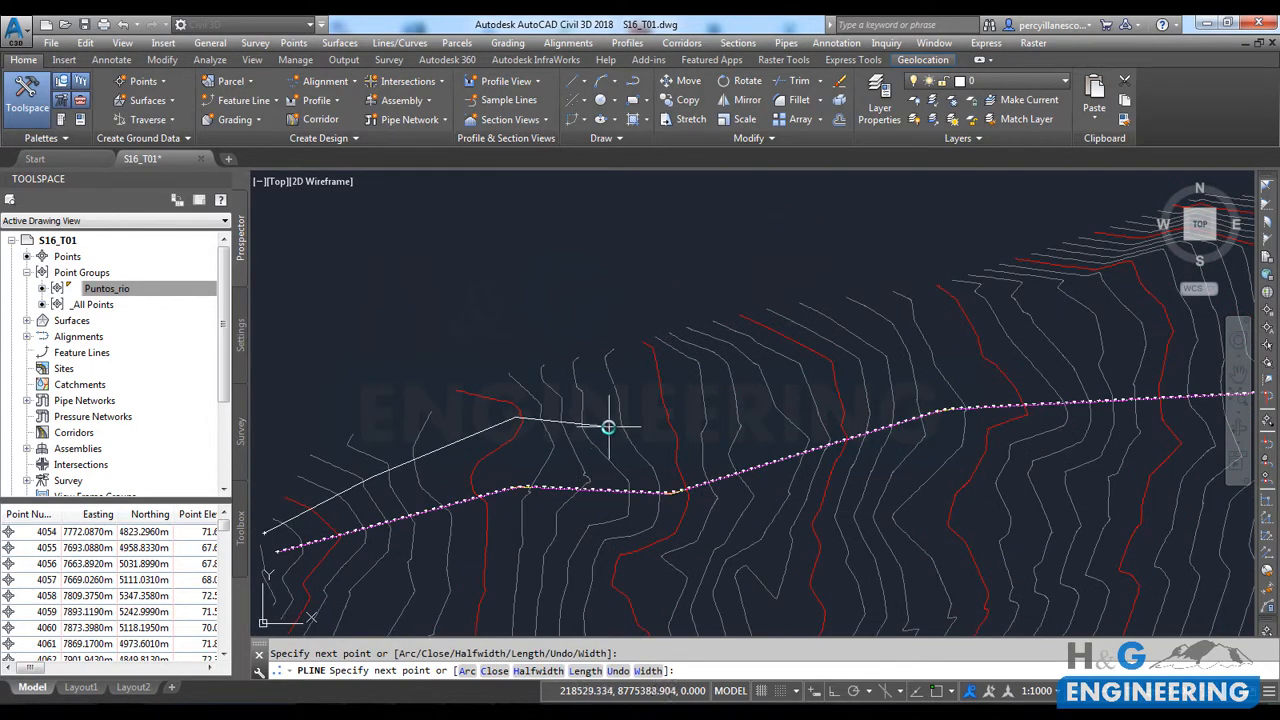
click(618, 426)
click(756, 381)
middle_drag(818, 381, 527, 453)
click(615, 420)
click(725, 368)
middle_drag(861, 351, 666, 411)
click(704, 384)
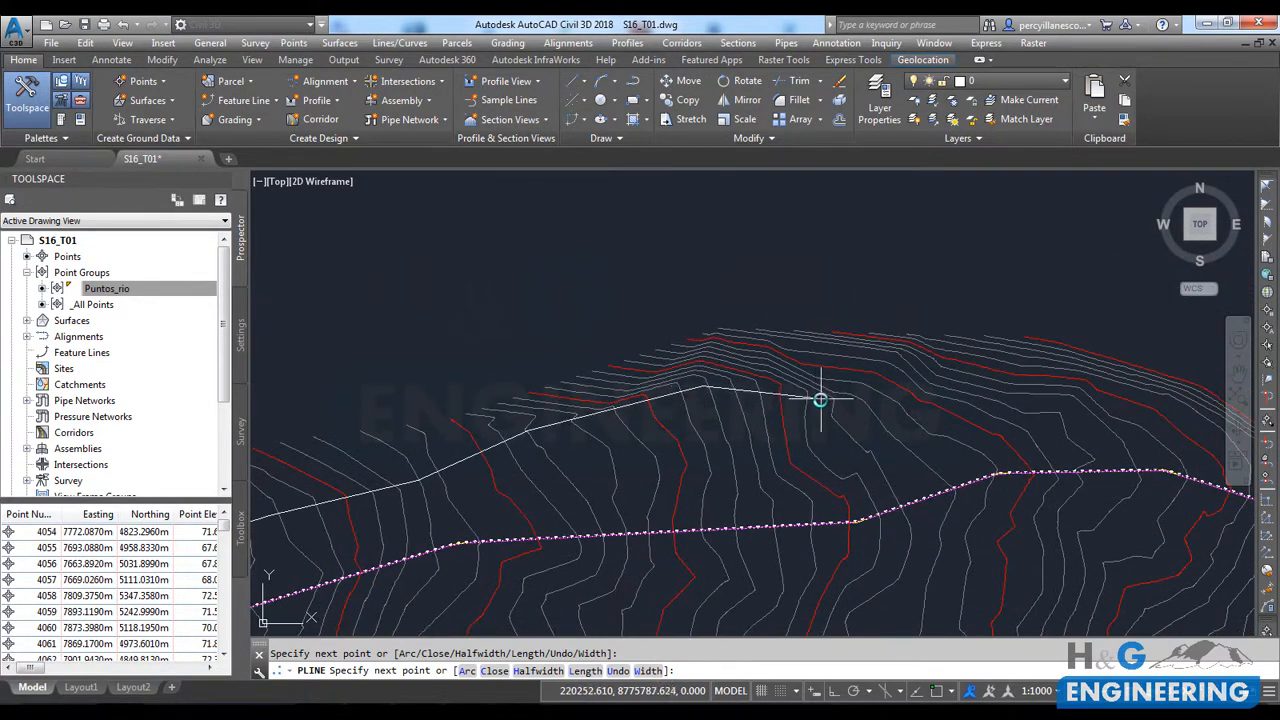
Step: Extend the northern polyline east below the closely spaced northern contours and southeast to where they end near Eje-Rio
middle_drag(878, 398, 598, 455)
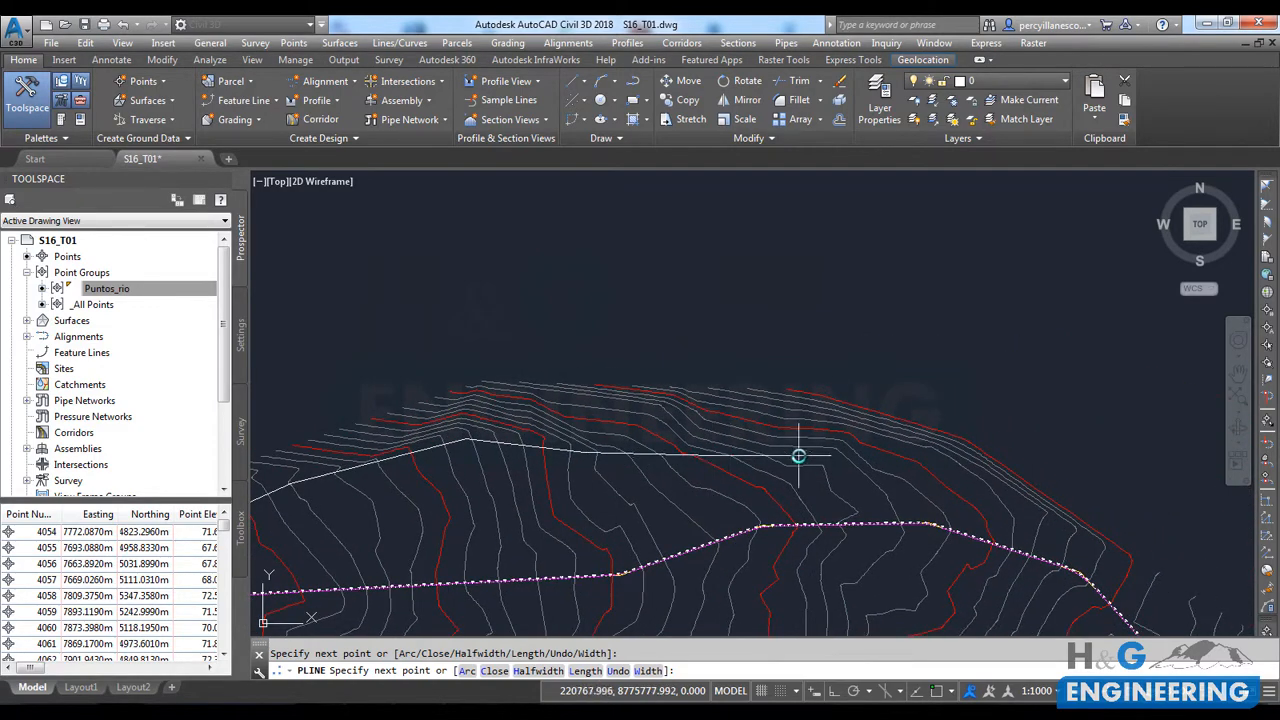
click(922, 463)
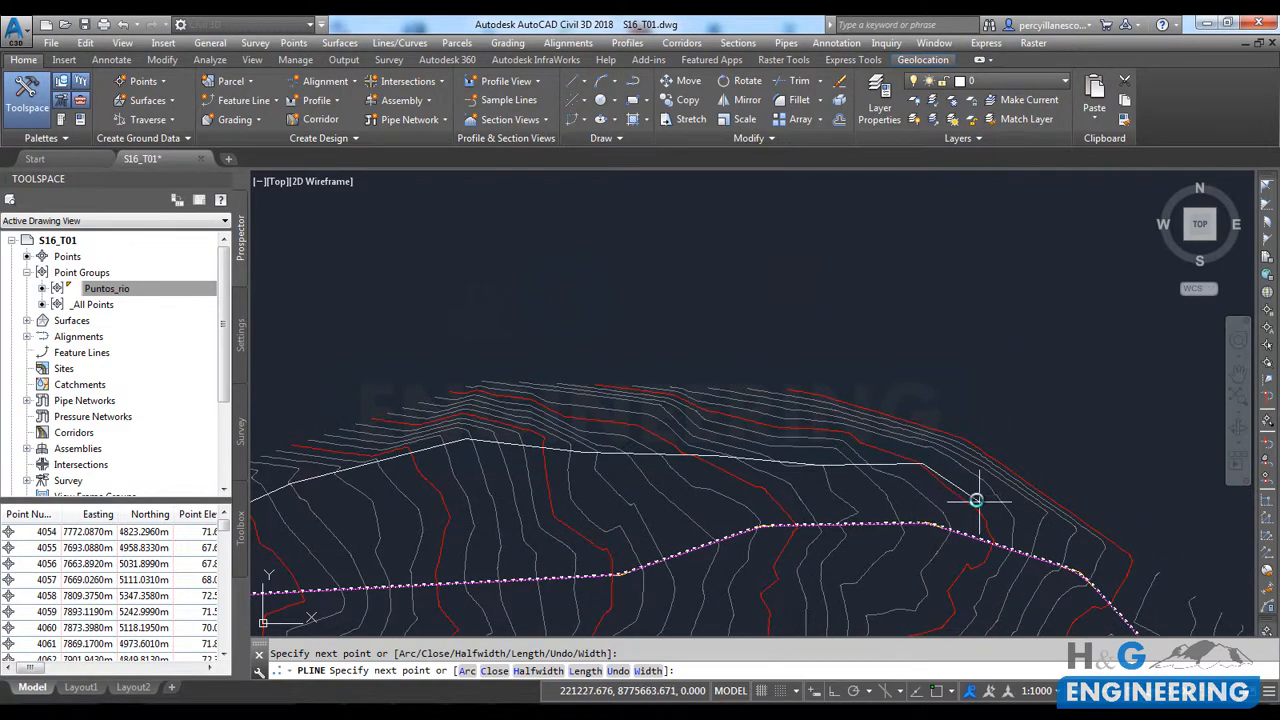
middle_drag(1066, 540, 734, 508)
scroll(749, 512, up, 2)
click(763, 488)
middle_drag(812, 526, 630, 418)
scroll(630, 418, down, 2)
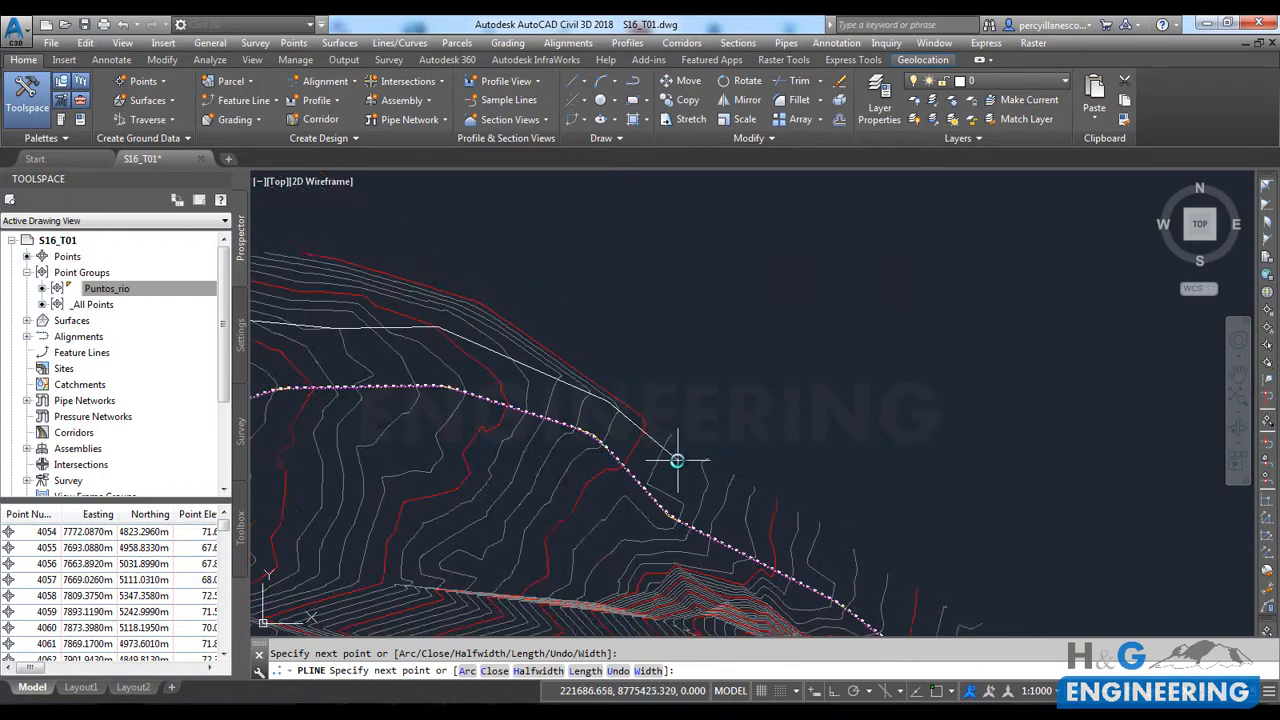
Step: Trace the northern polyline southeast across the contour ends to the eastern edge of Rio_Norte and finish it
middle_drag(789, 523, 673, 413)
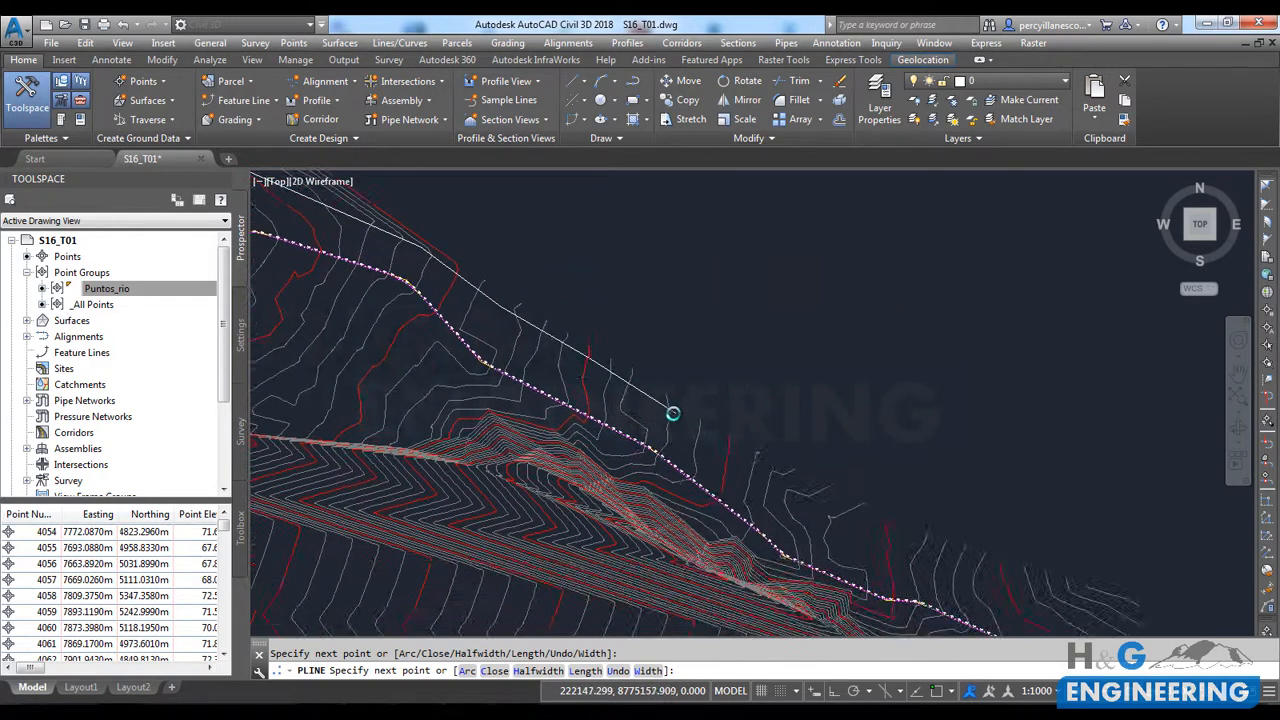
scroll(700, 430, up, 2)
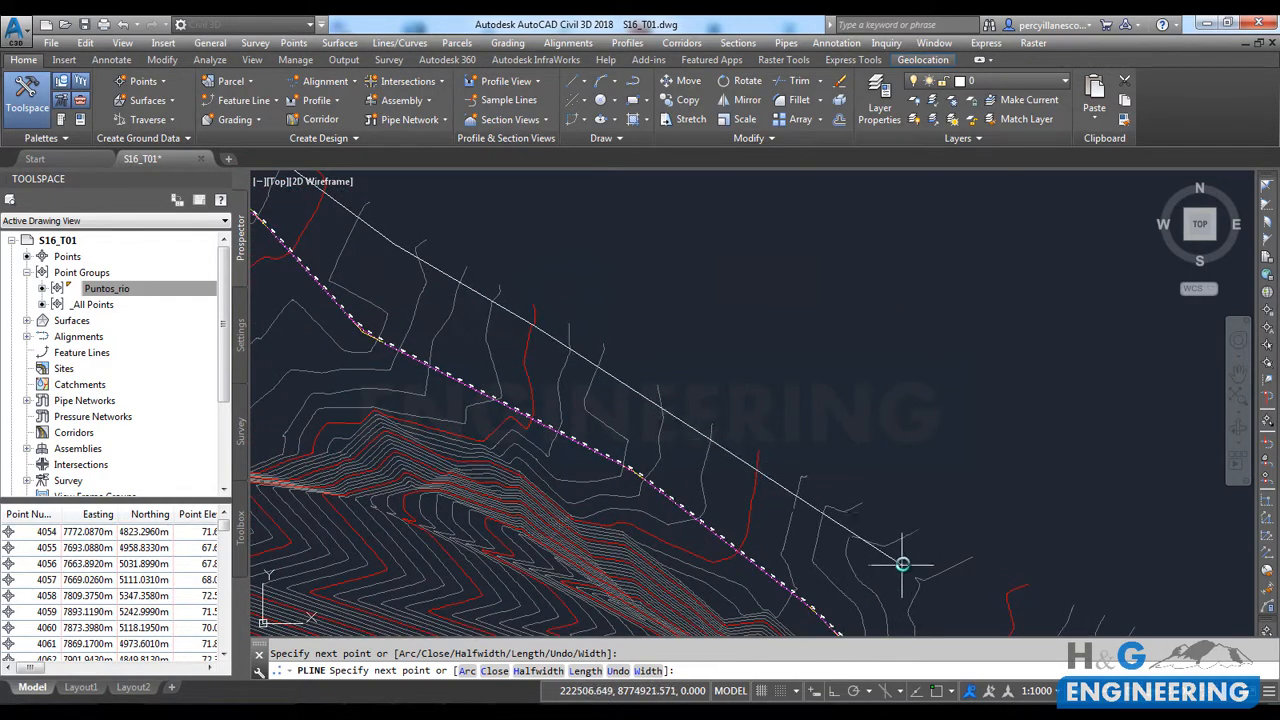
middle_drag(902, 564, 792, 470)
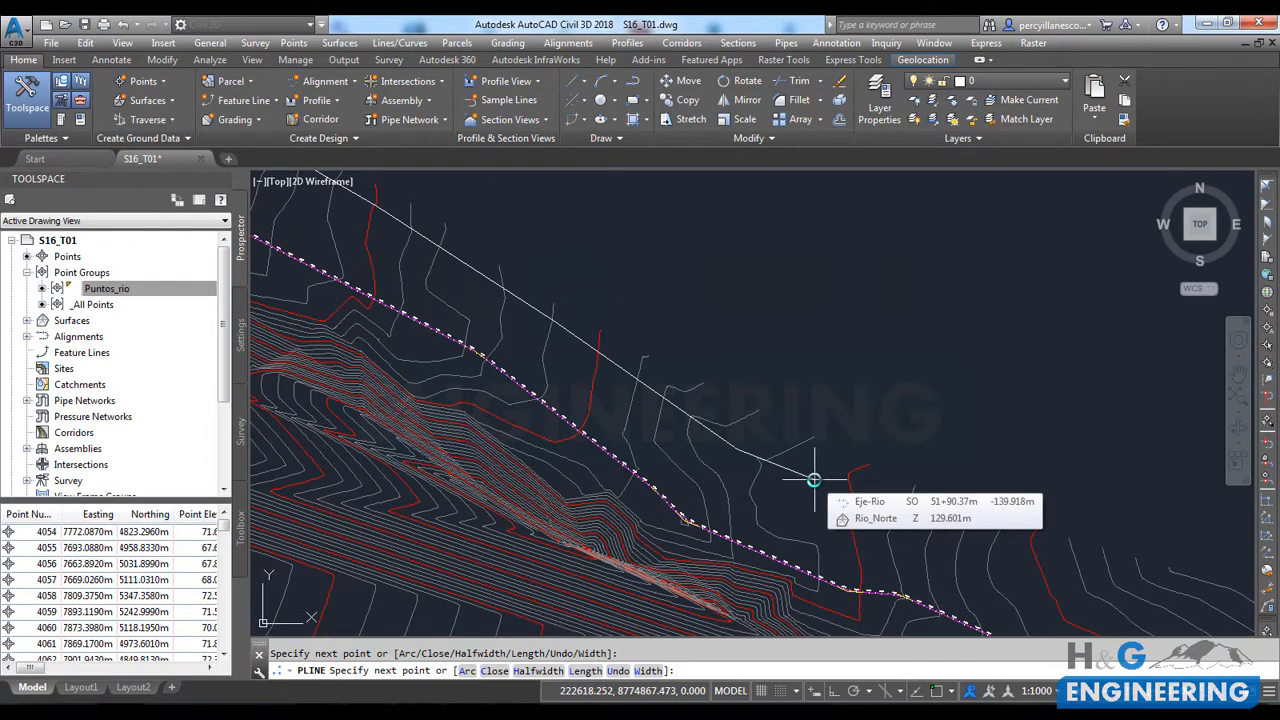
scroll(600, 410, down, 3)
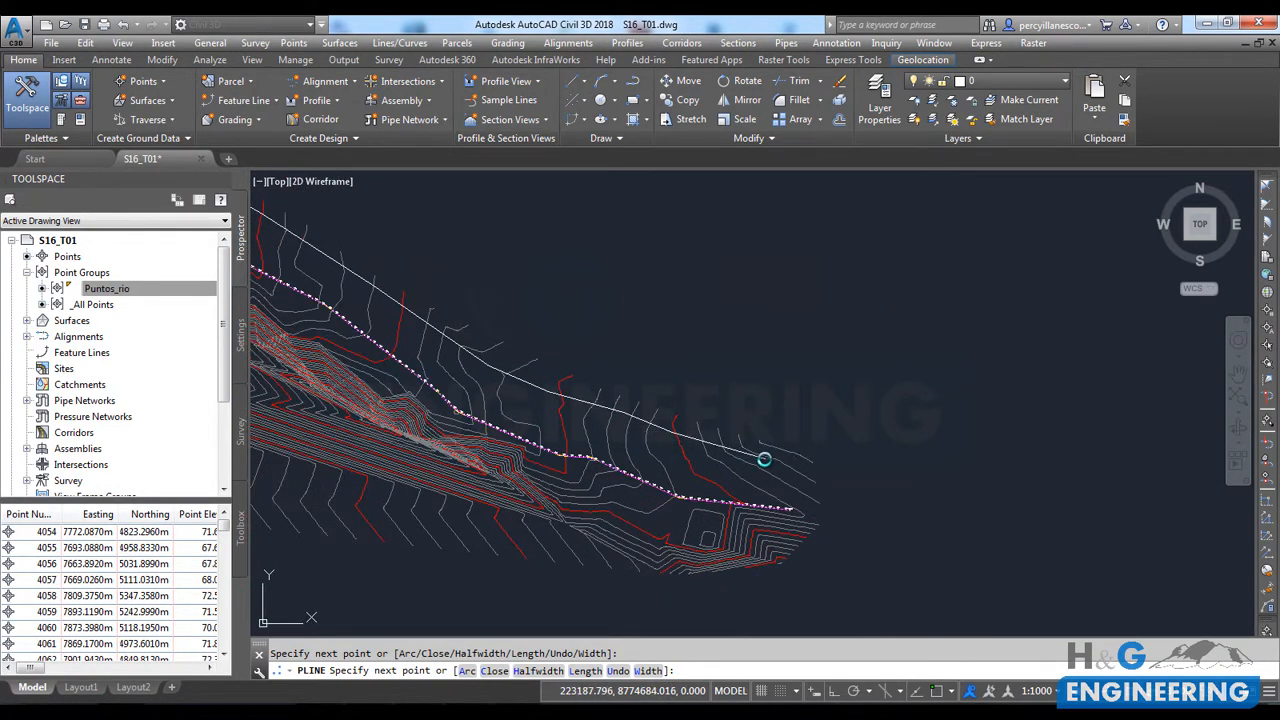
scroll(802, 463, up, 3)
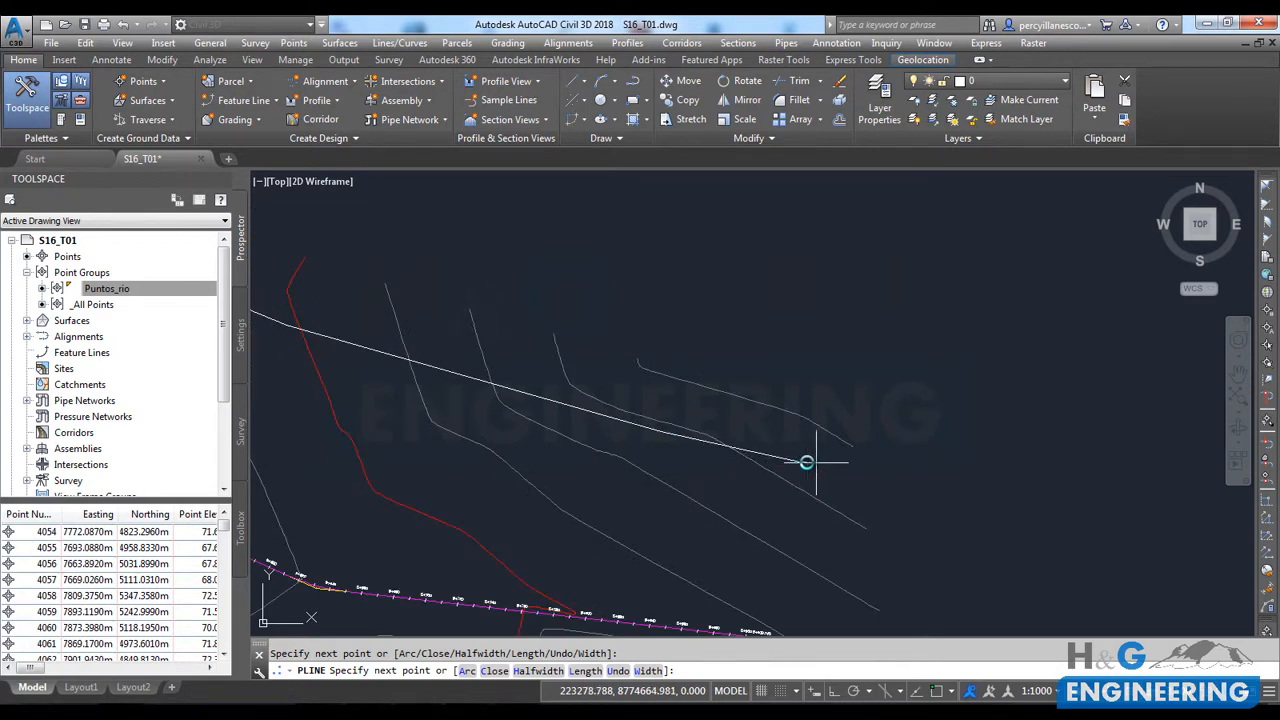
key(Return)
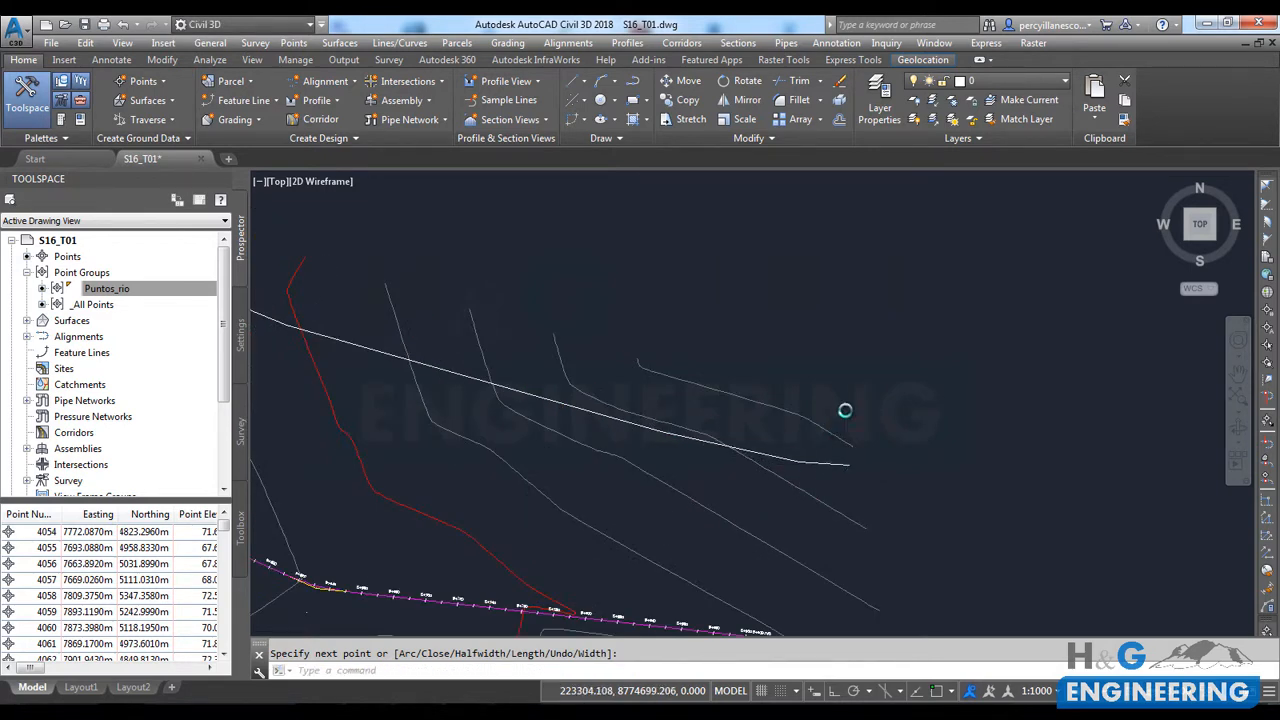
Step: Start a polyline just south of the western start of Eje-Rio and trace it east, dipping southeast to the bends of the southwestern contours
scroll(846, 411, down, 5)
middle_drag(773, 391, 843, 420)
scroll(843, 420, down, 5)
scroll(414, 437, up, 6)
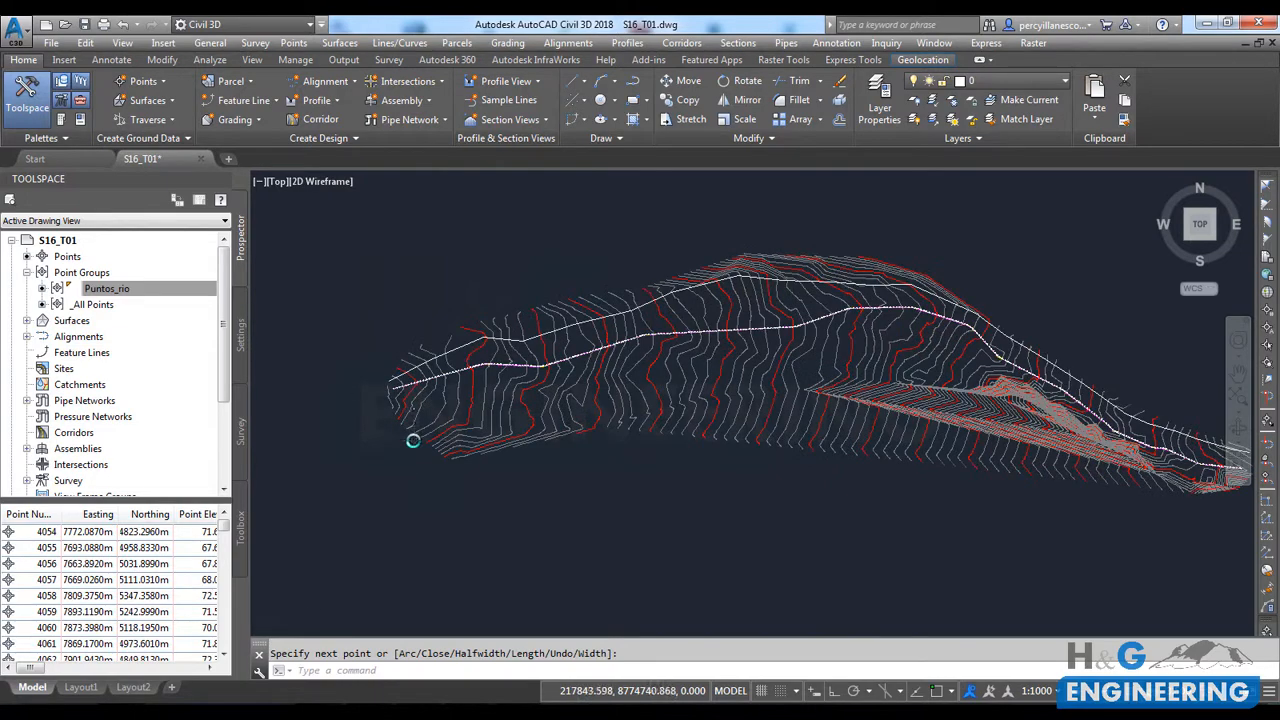
scroll(395, 429, up, 2)
text(pl)
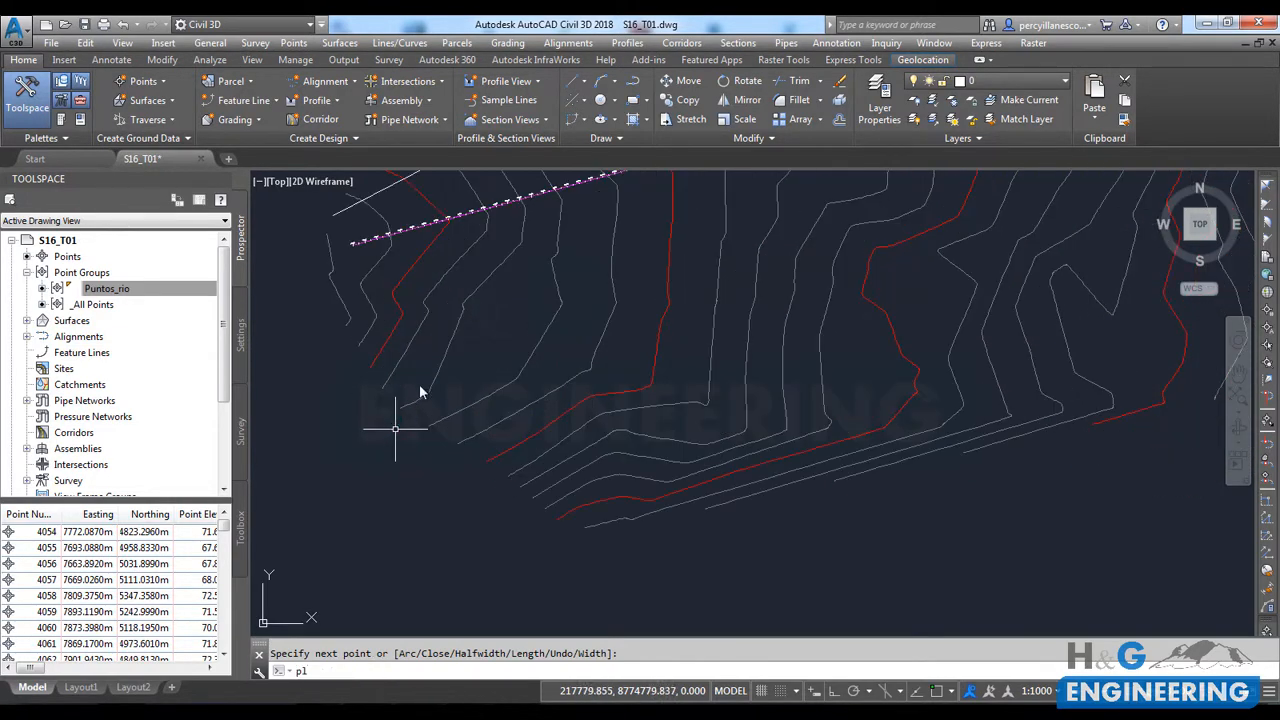
key(Return)
scroll(400, 382, down, 4)
scroll(402, 388, up, 4)
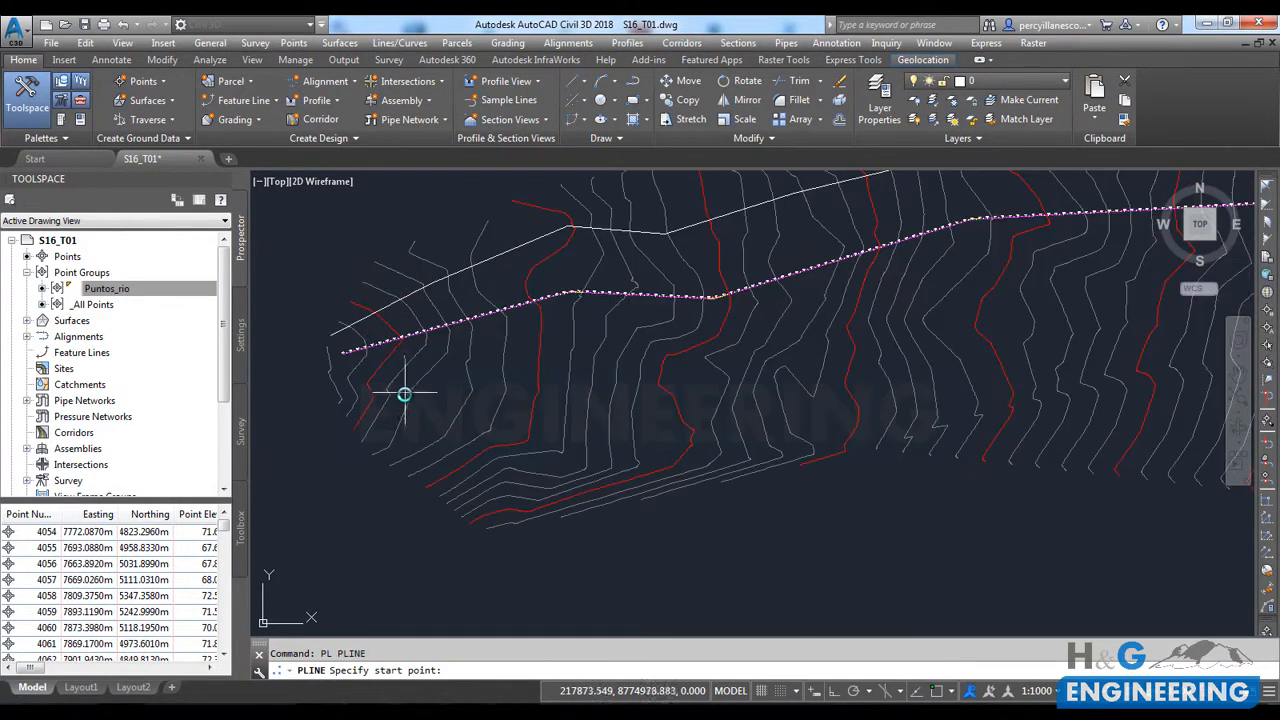
scroll(393, 409, down, 1)
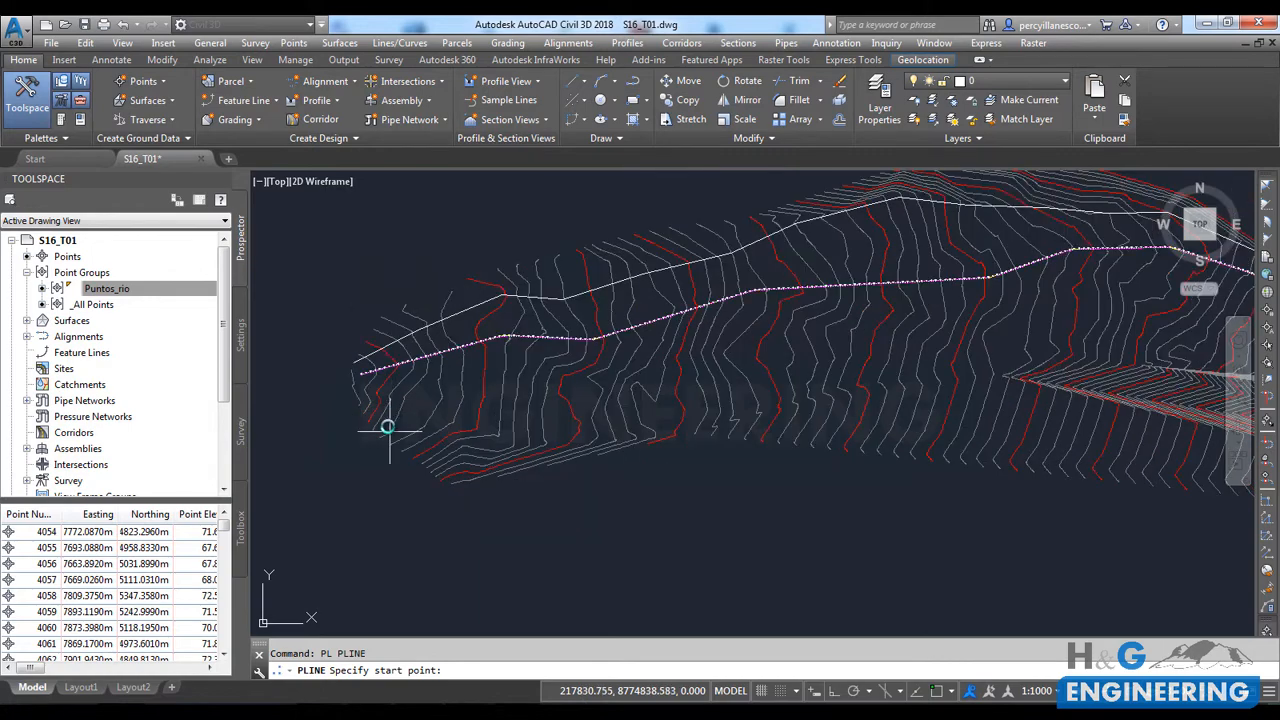
mouse_move(479, 427)
middle_down()
mouse_move(416, 413)
mouse_move(407, 434)
mouse_move(478, 418)
middle_up()
scroll(428, 412, down, 2)
scroll(395, 414, up, 4)
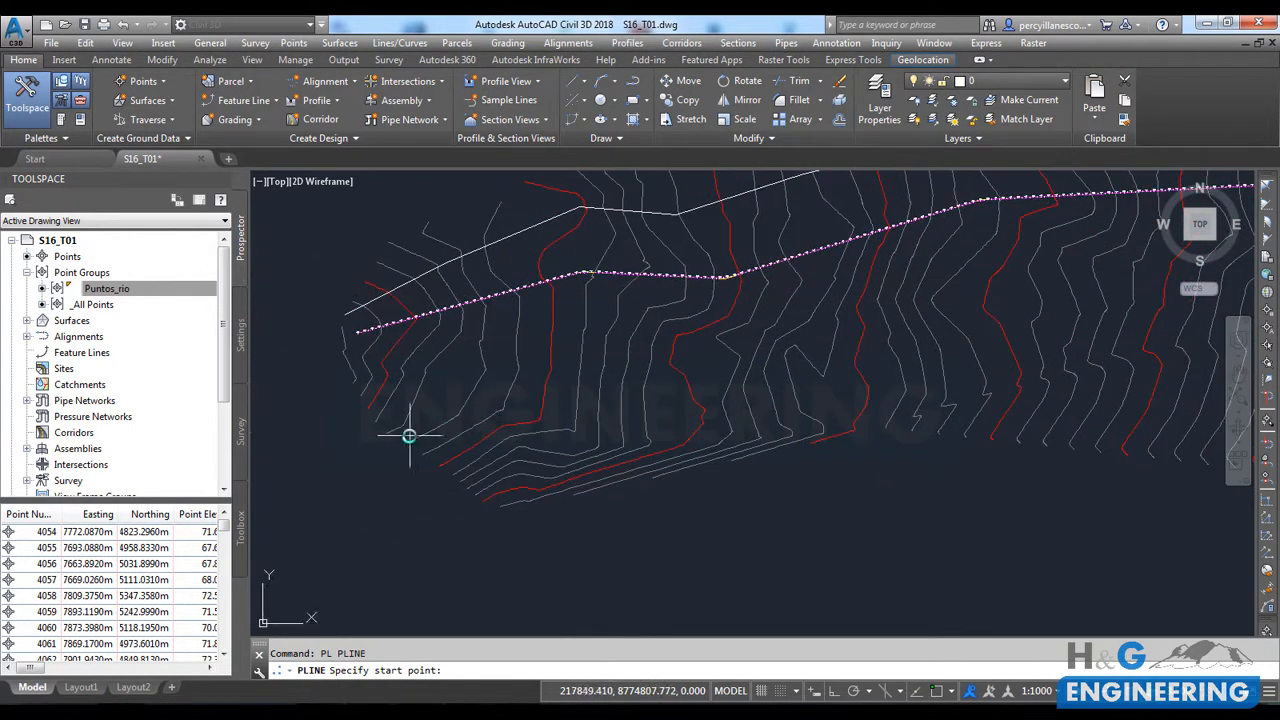
click(362, 387)
click(445, 387)
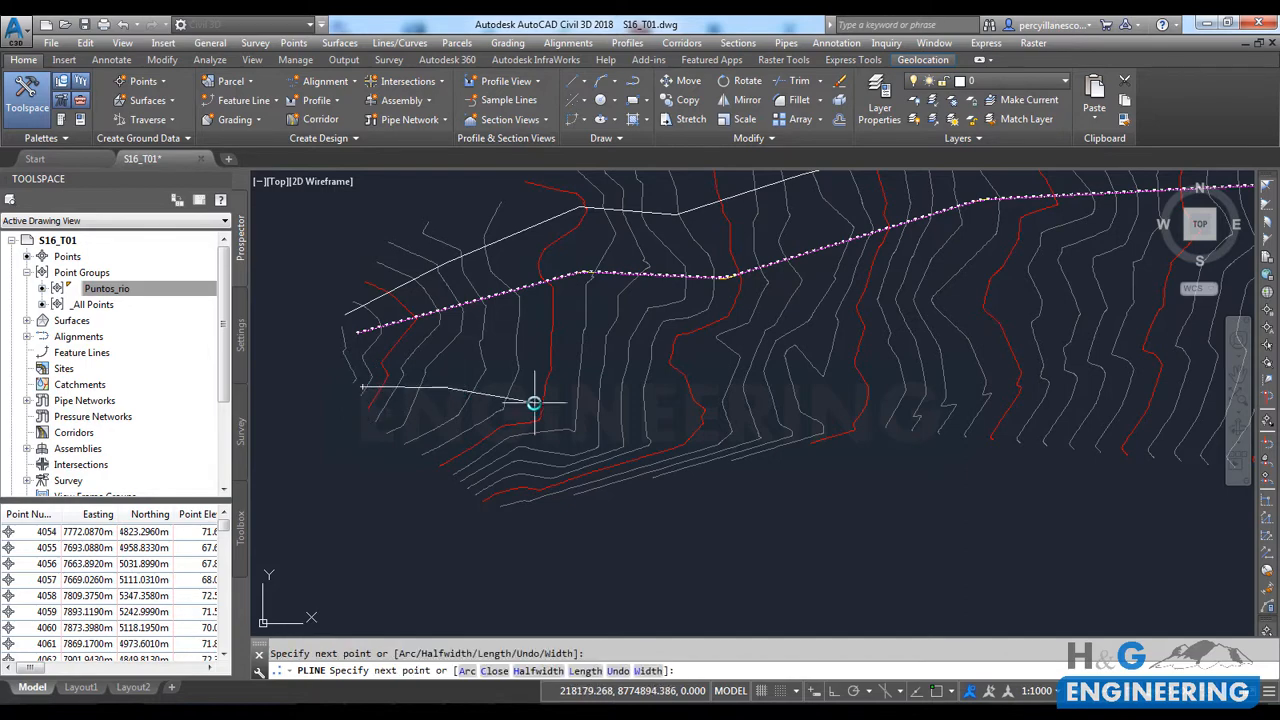
click(573, 420)
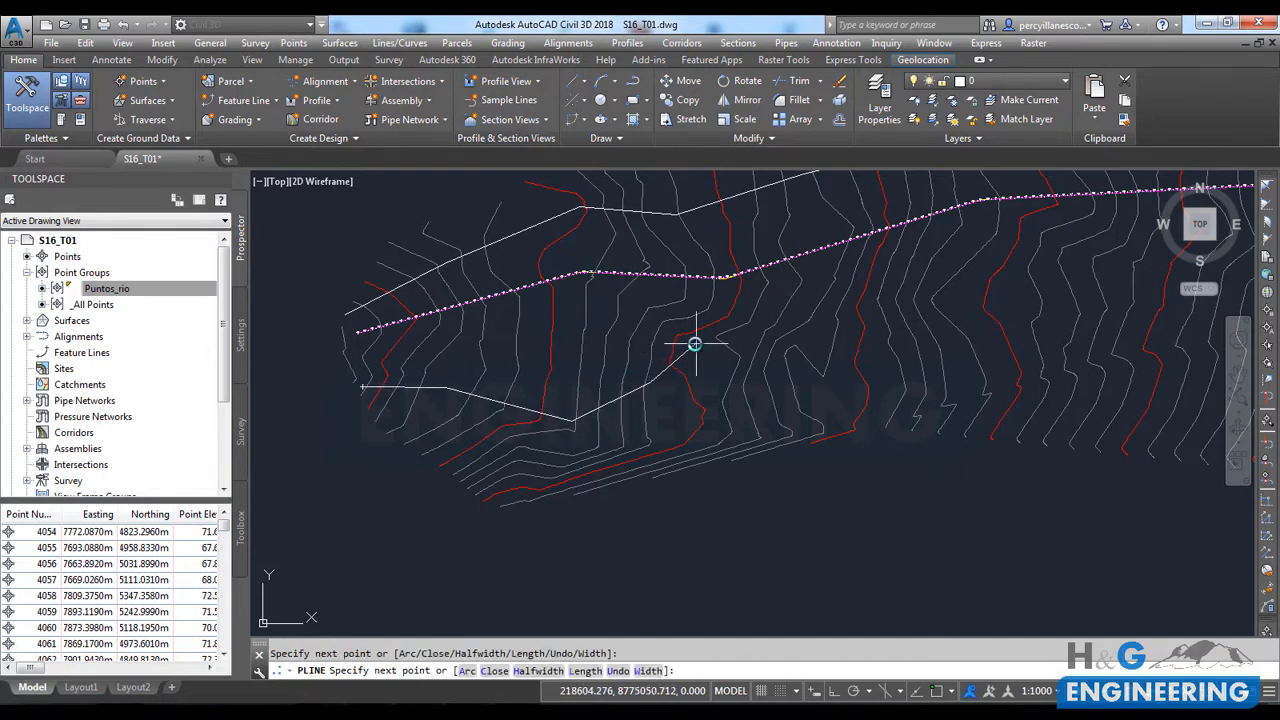
Step: Extend the southern polyline northeast, then east below Eje-Rio to the upper edge of the closely spaced southern contours
scroll(516, 386, down, 3)
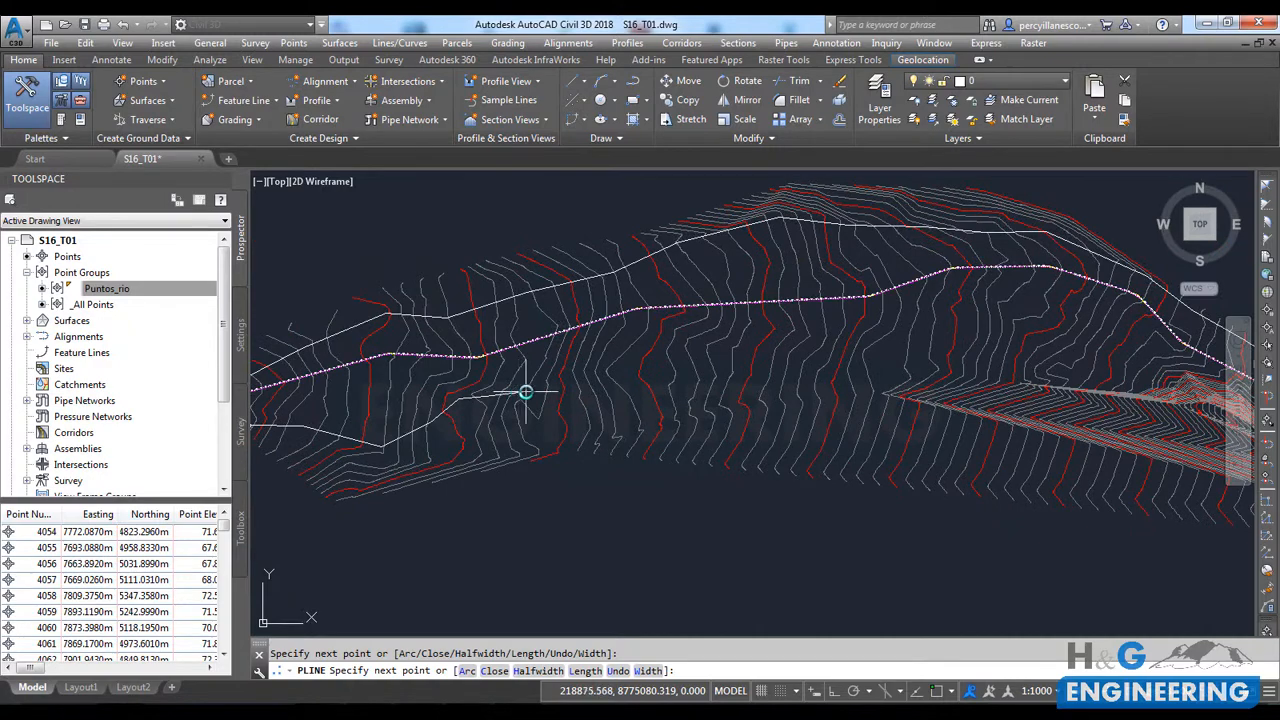
click(622, 368)
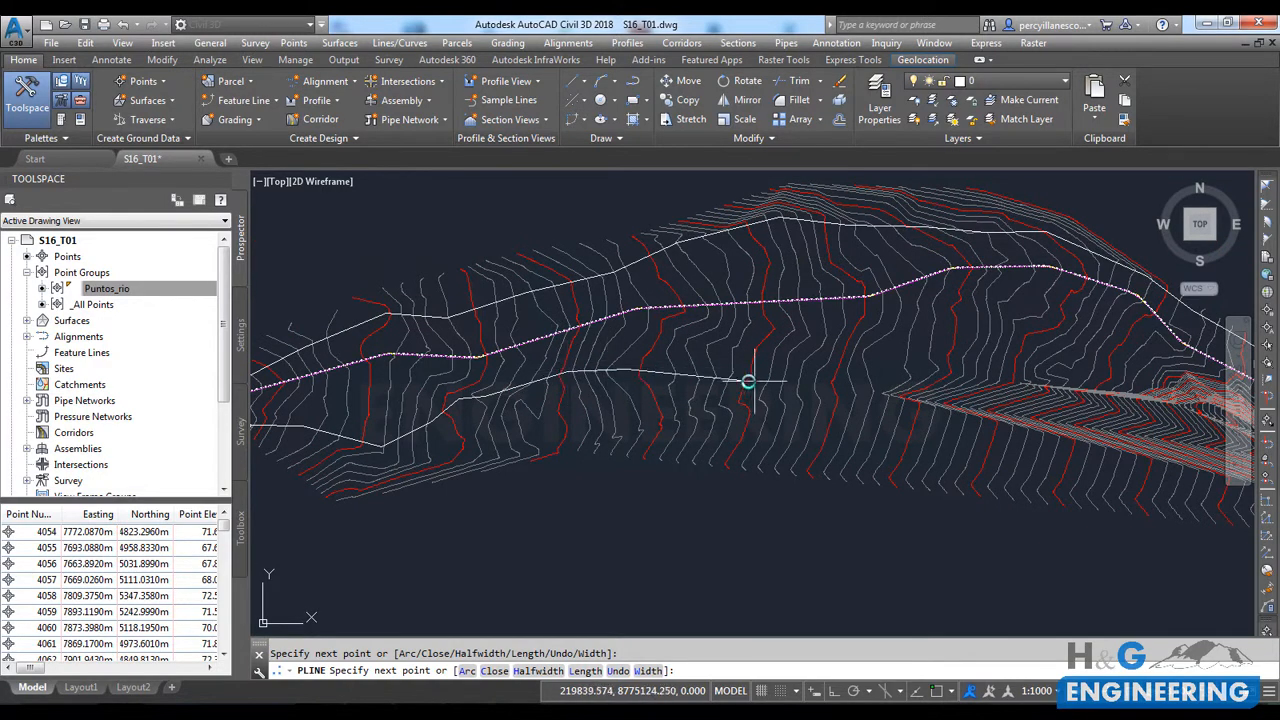
scroll(680, 405, up, 3)
scroll(600, 412, up, 2)
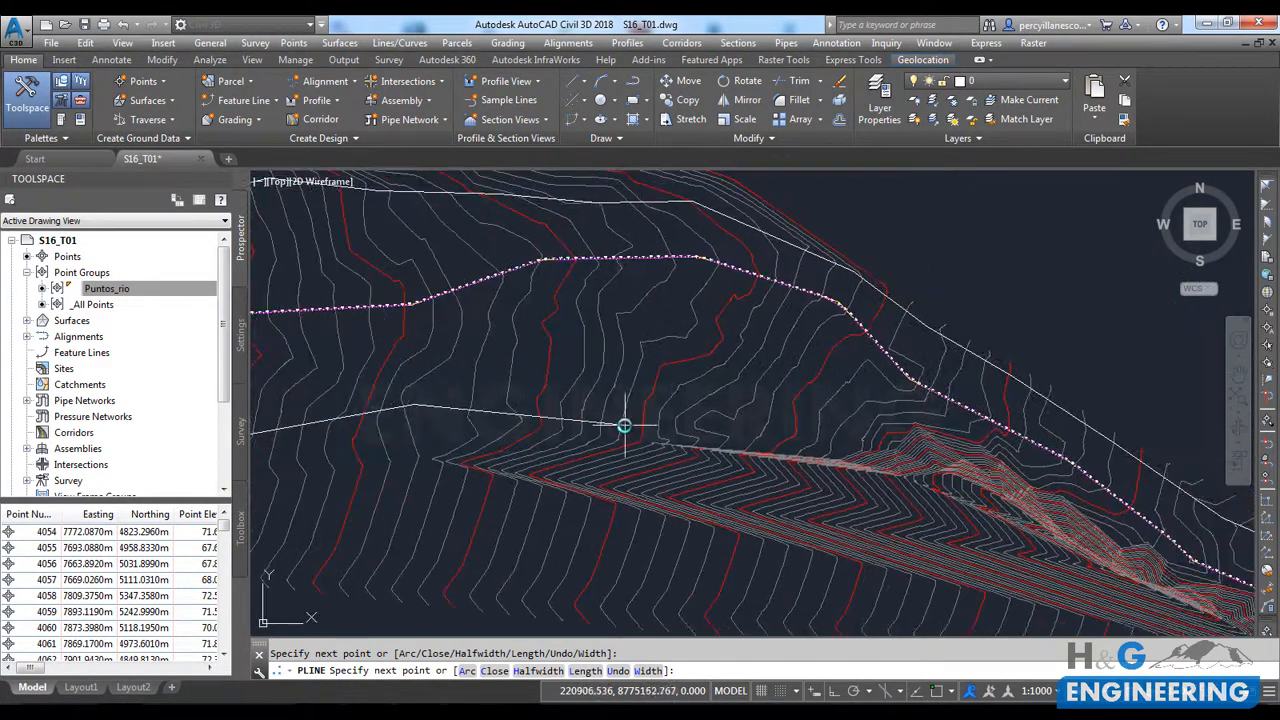
scroll(564, 433, up, 2)
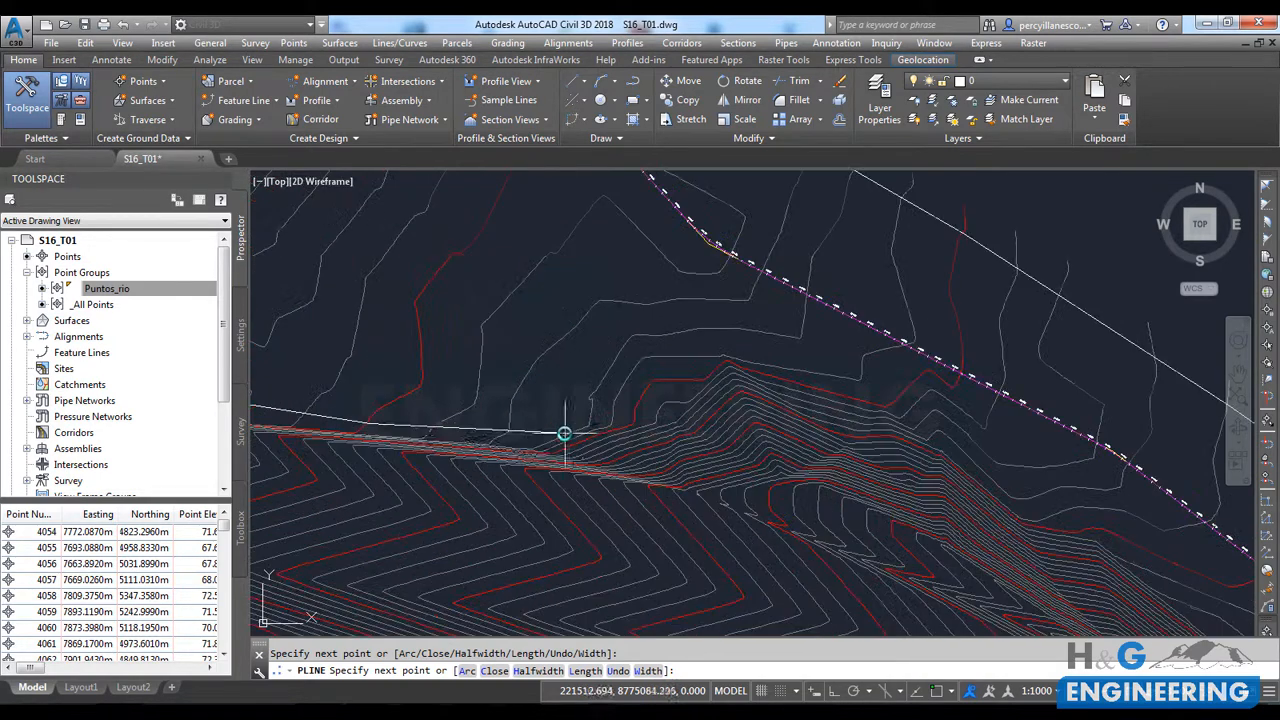
click(540, 445)
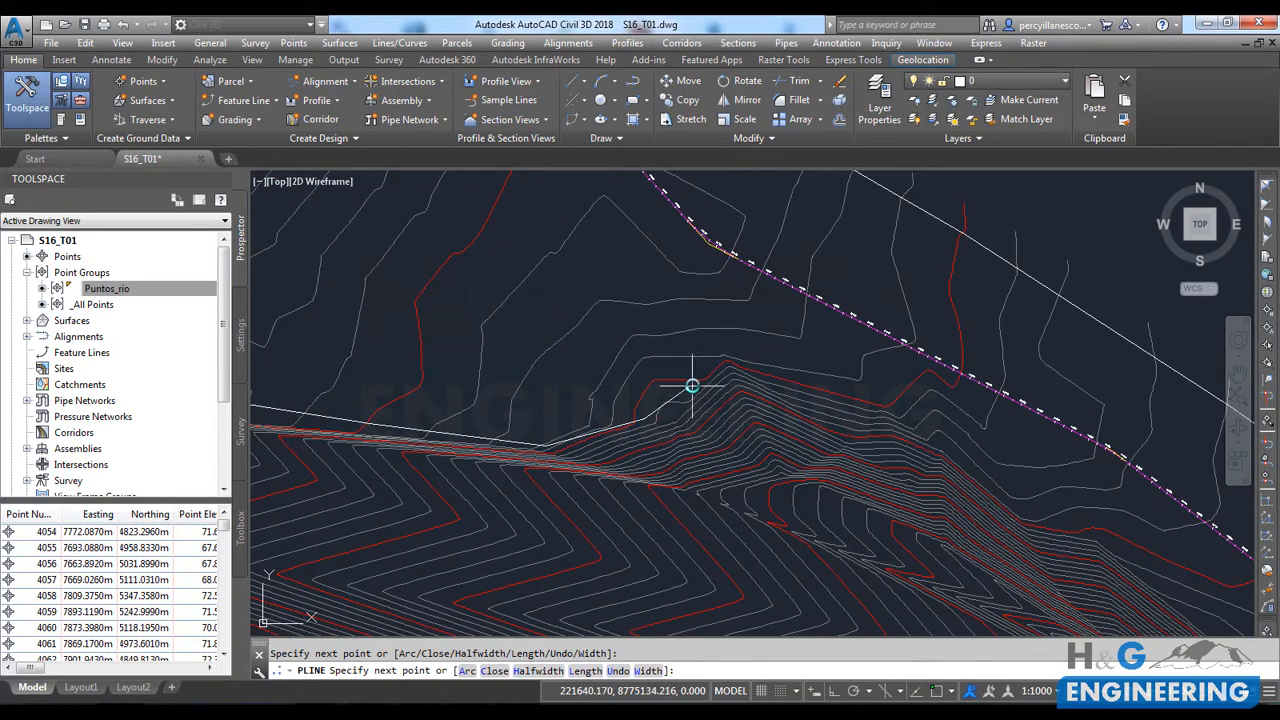
Step: Trace the southern polyline over the first peak of the closely spaced contours and southeast along their upper edge
middle_drag(757, 368, 534, 351)
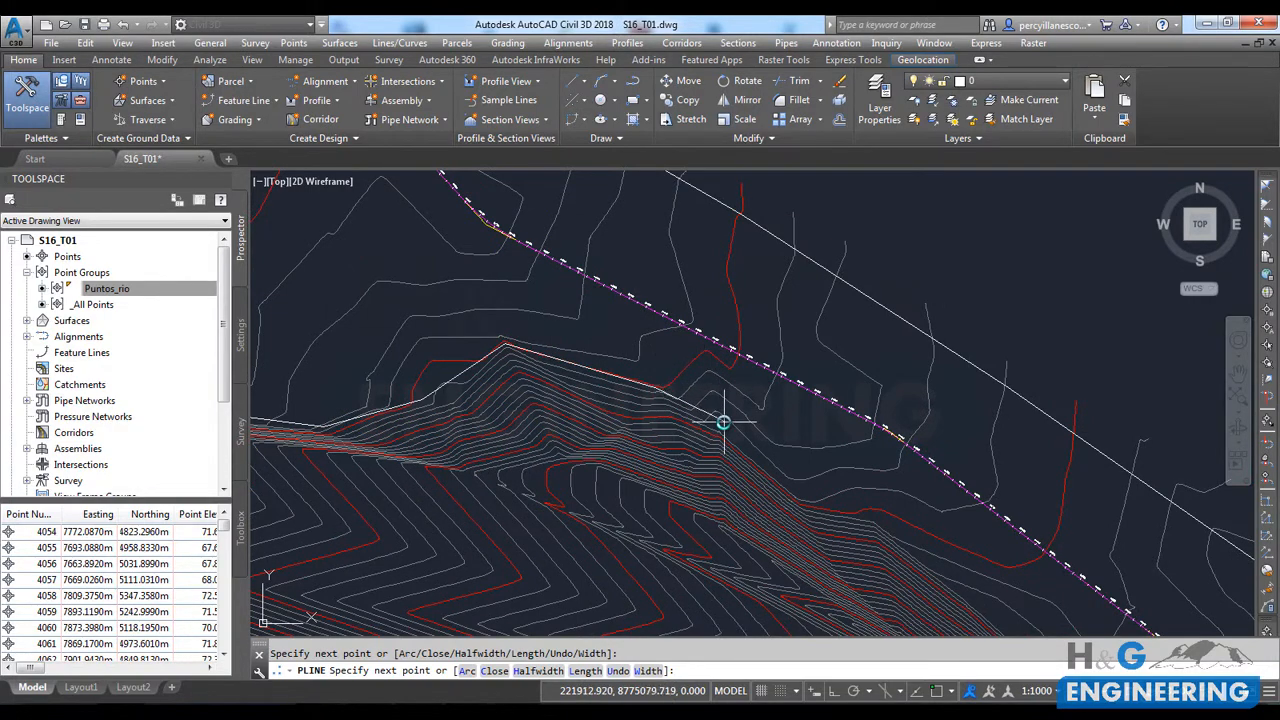
middle_drag(723, 420, 680, 360)
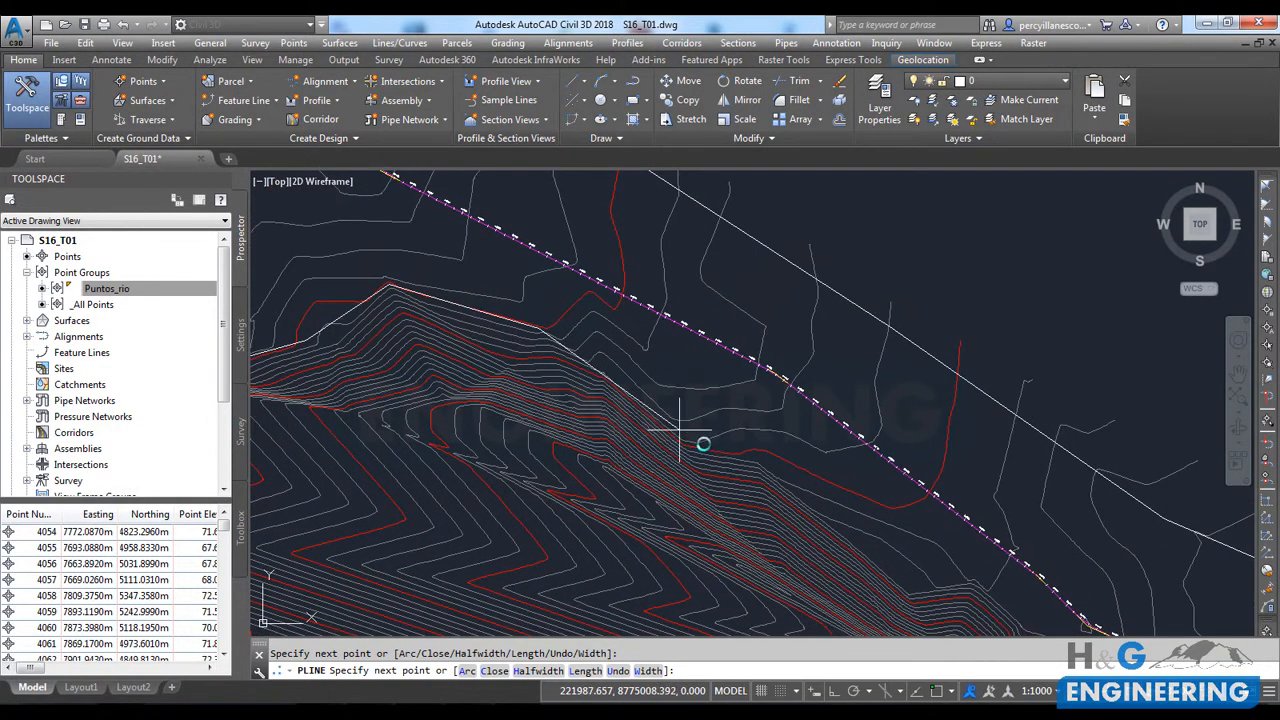
scroll(500, 320, down, 2)
click(592, 354)
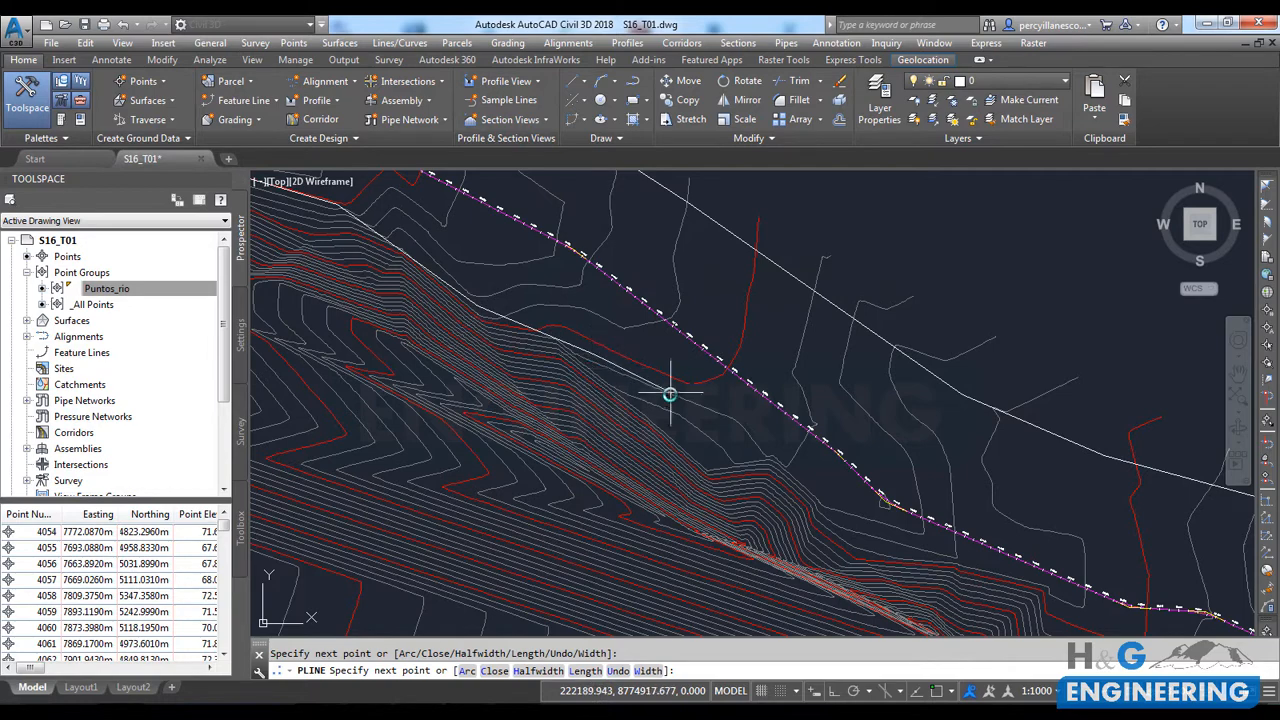
middle_drag(669, 396, 594, 363)
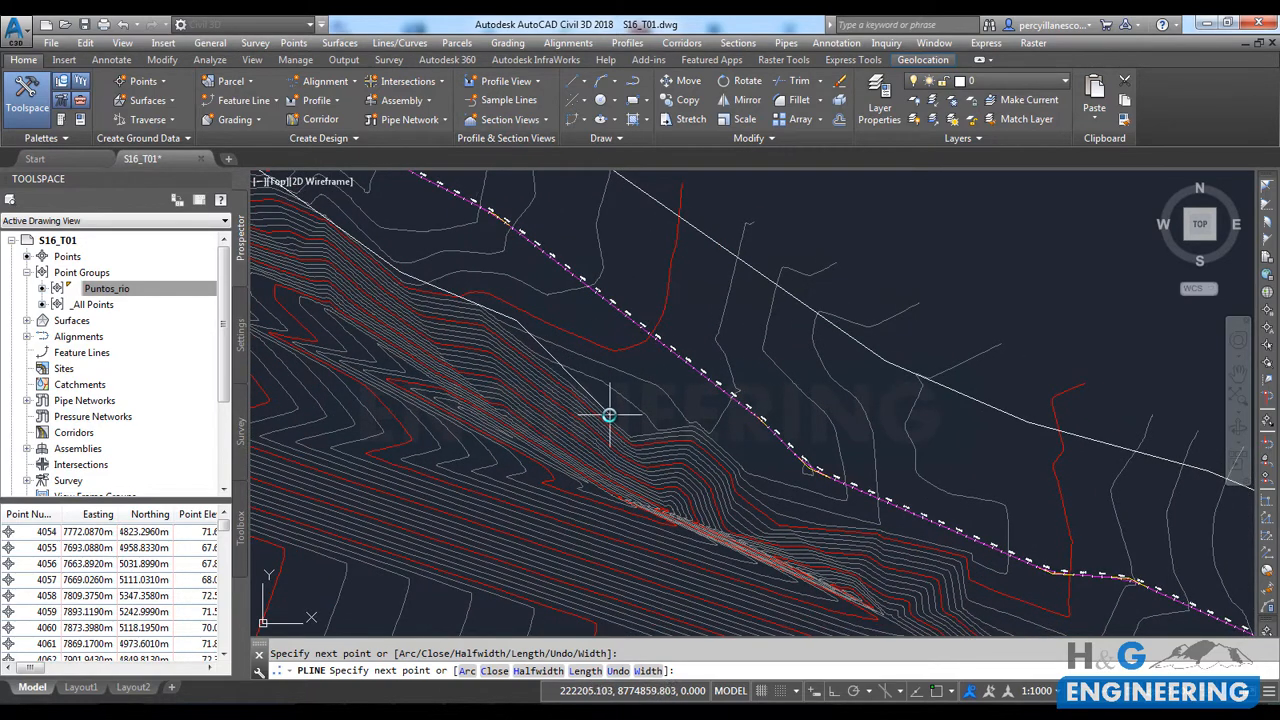
Step: Continue the southern polyline around the second contour peak and east below Eje-Rio to where the dense contours turn south
click(629, 430)
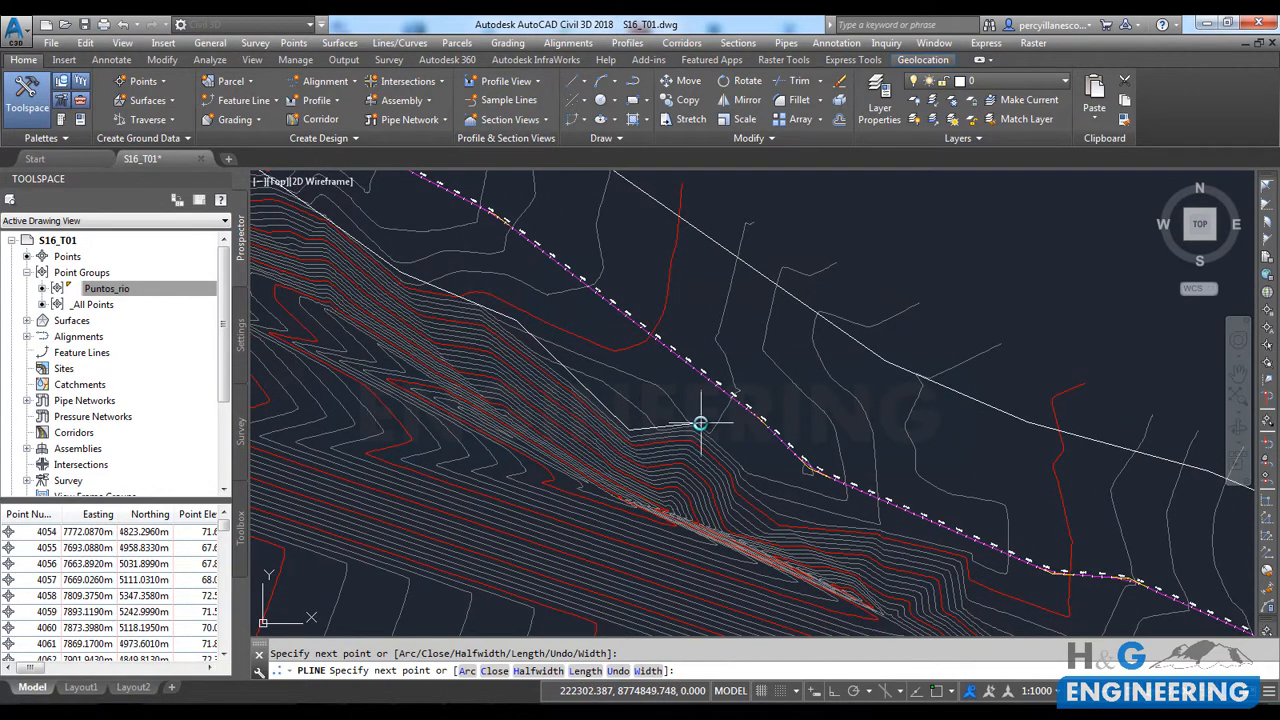
click(699, 422)
middle_drag(723, 448, 456, 359)
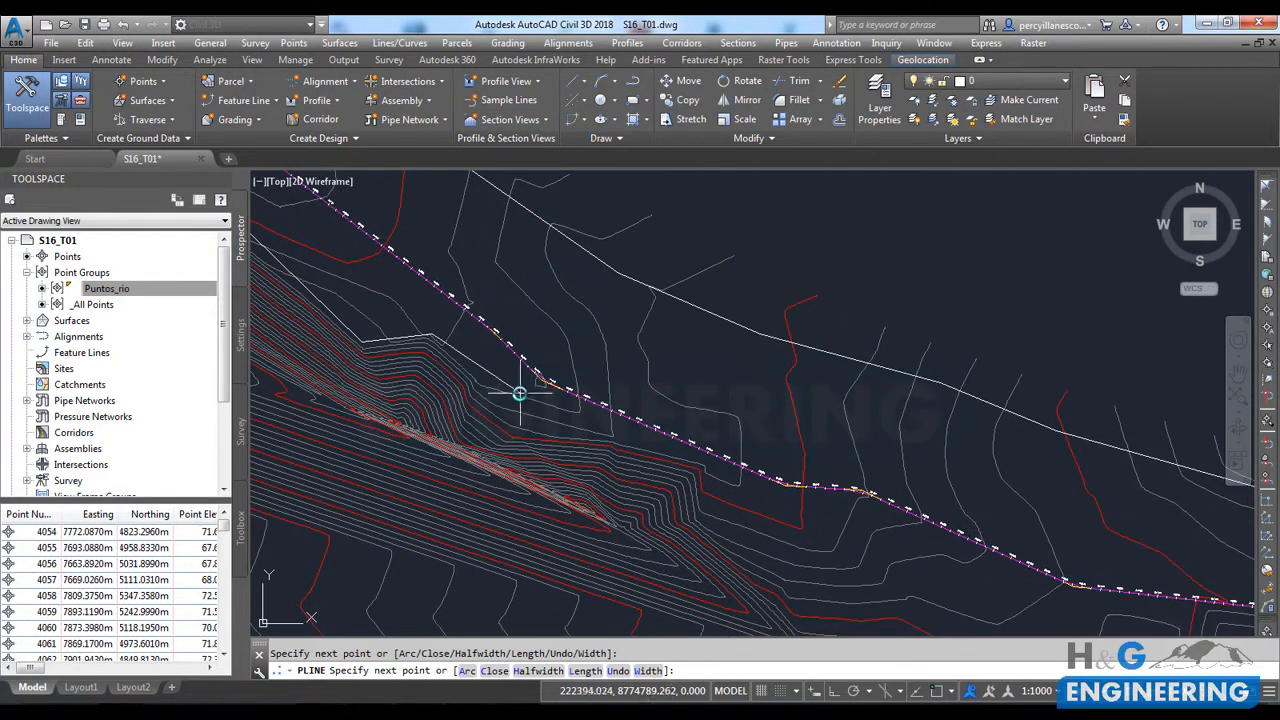
click(513, 423)
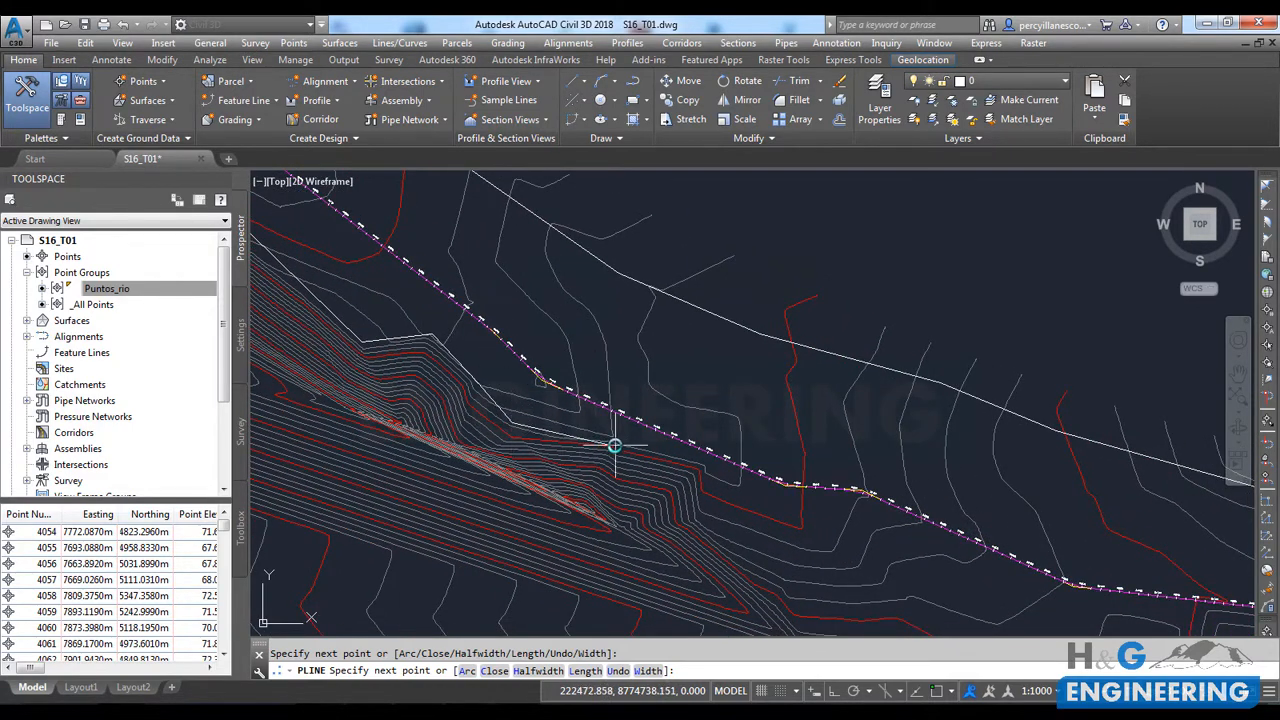
middle_drag(709, 466, 566, 400)
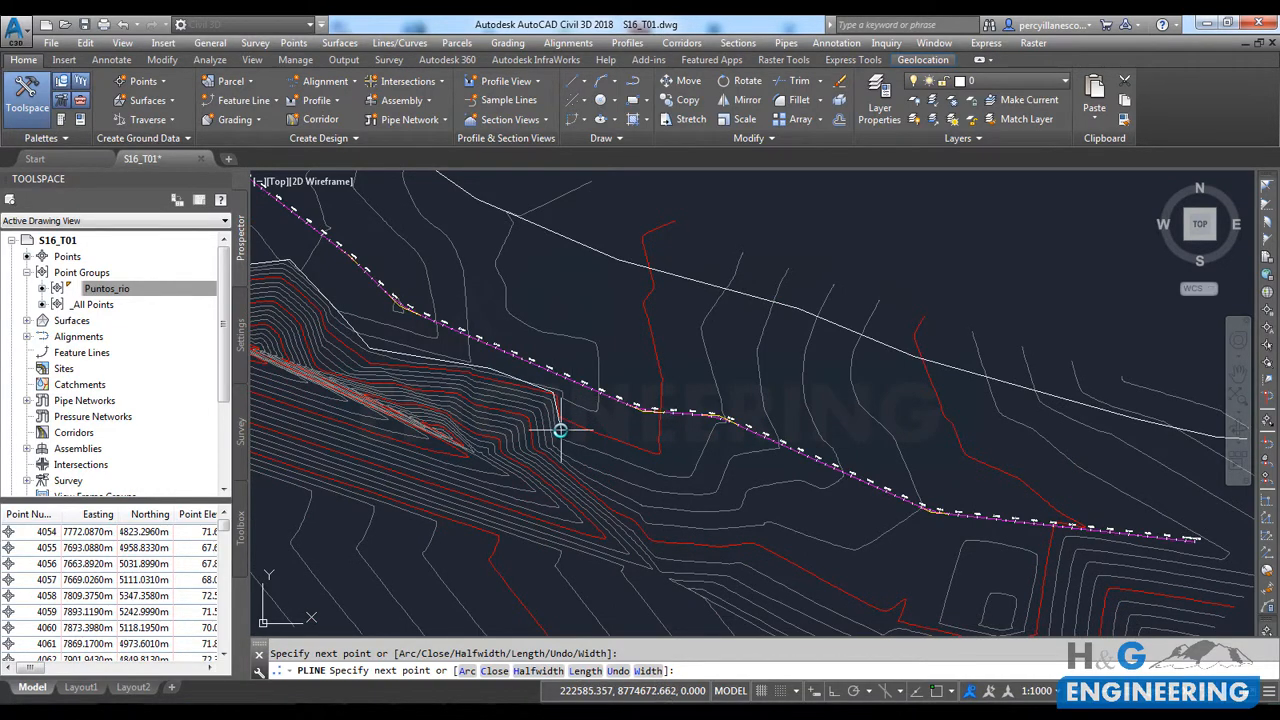
Step: Extend the southern polyline southeast along the edge of the dense contours and beneath the closed contours near the southeastern end
middle_drag(582, 445, 500, 351)
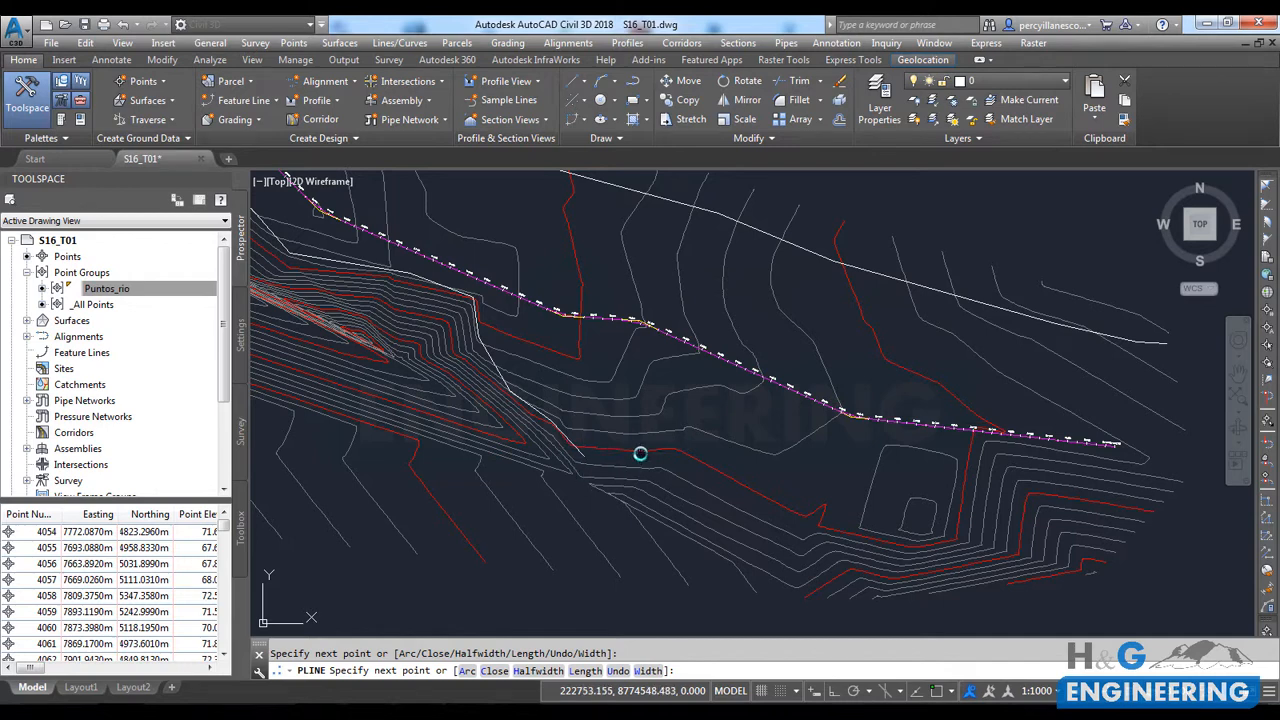
middle_drag(640, 453, 494, 380)
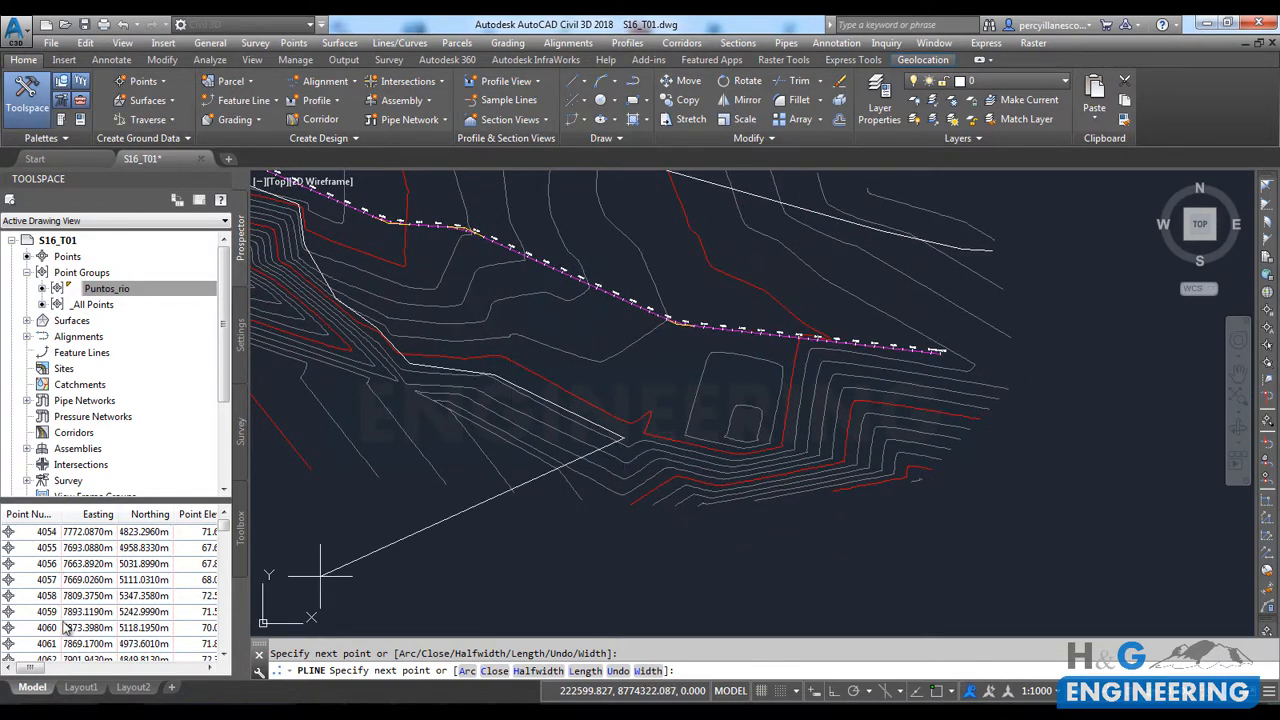
middle_drag(846, 515, 766, 503)
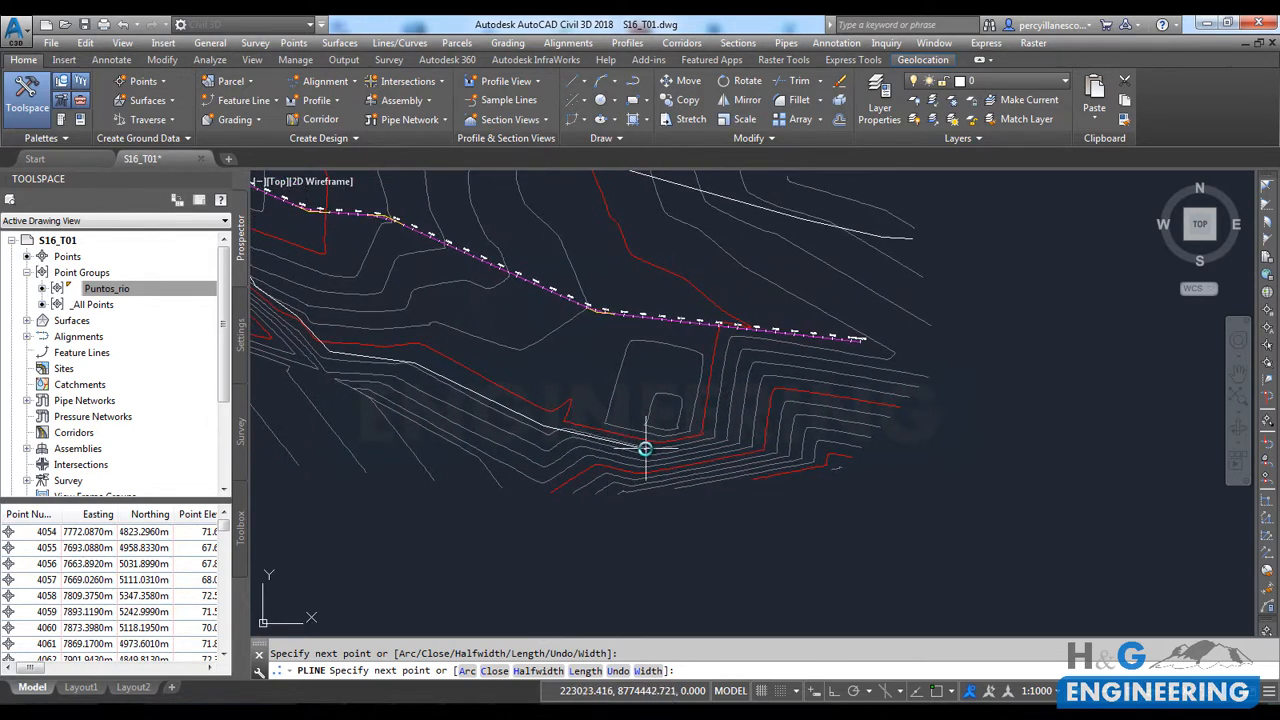
click(707, 436)
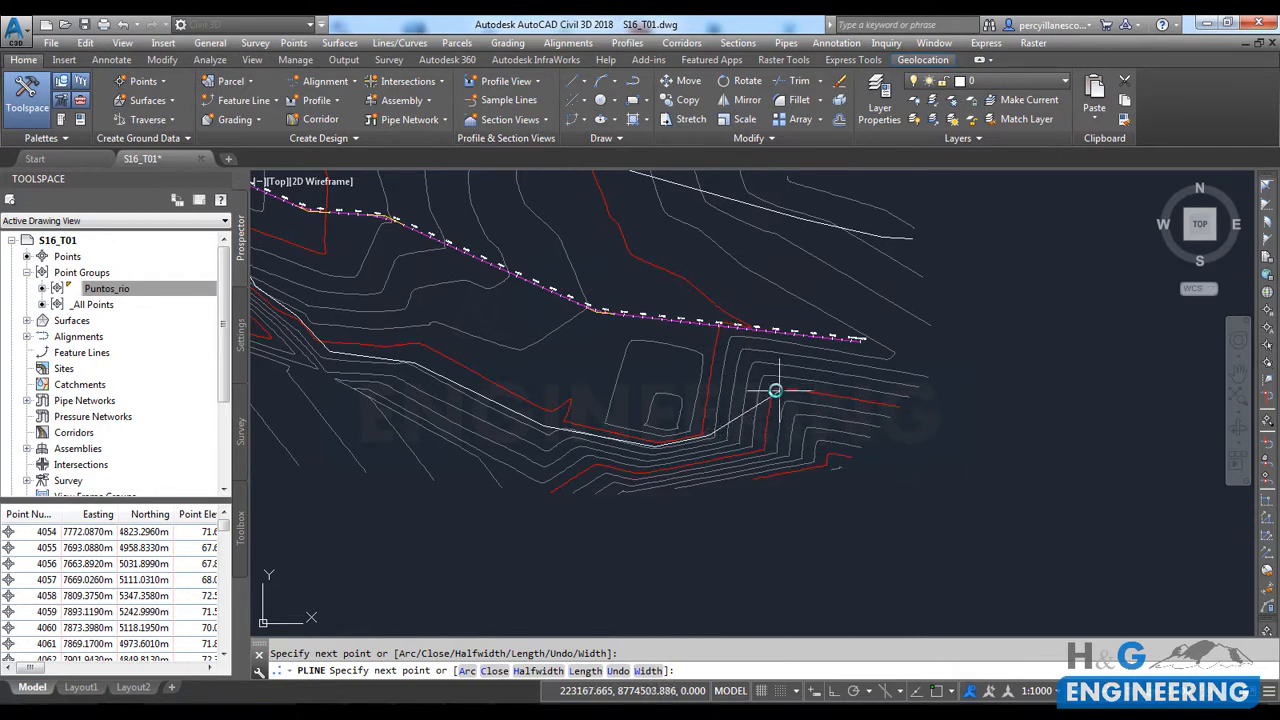
Step: Turn the southern polyline north past the closed contours, trace it east to the eastern edge of Rio_Norte and finish it
click(736, 367)
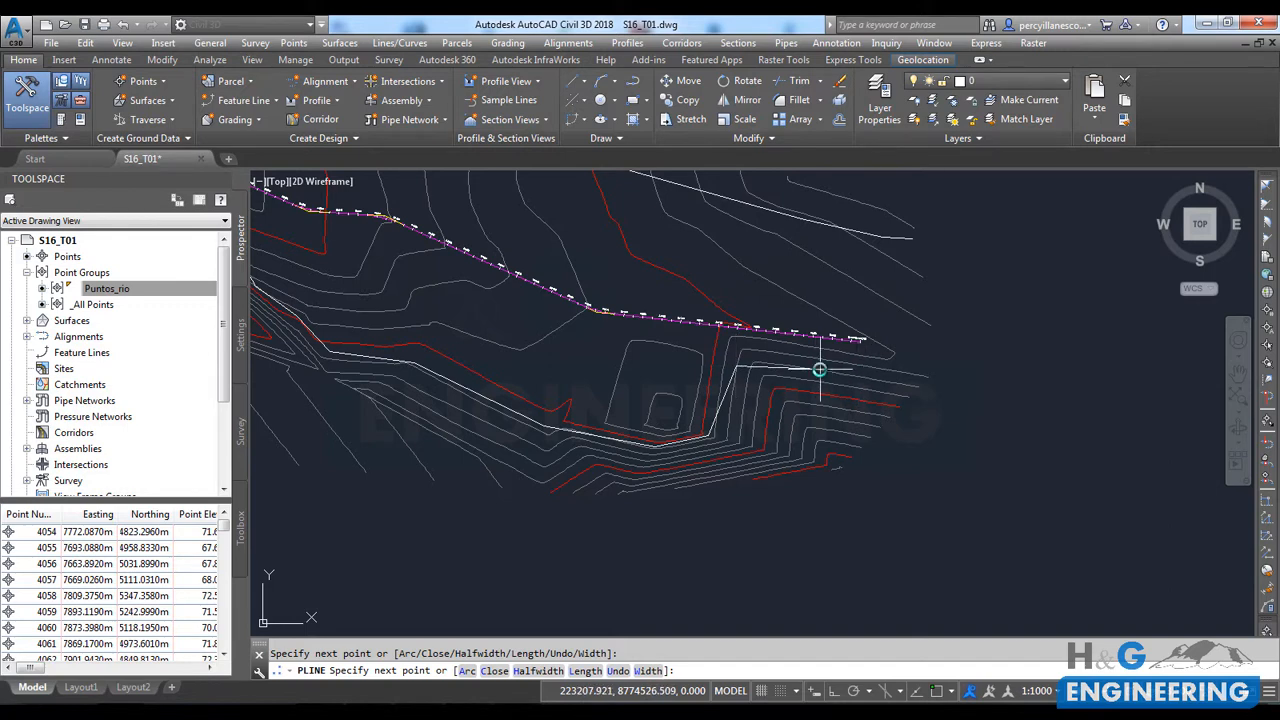
middle_drag(894, 405, 797, 422)
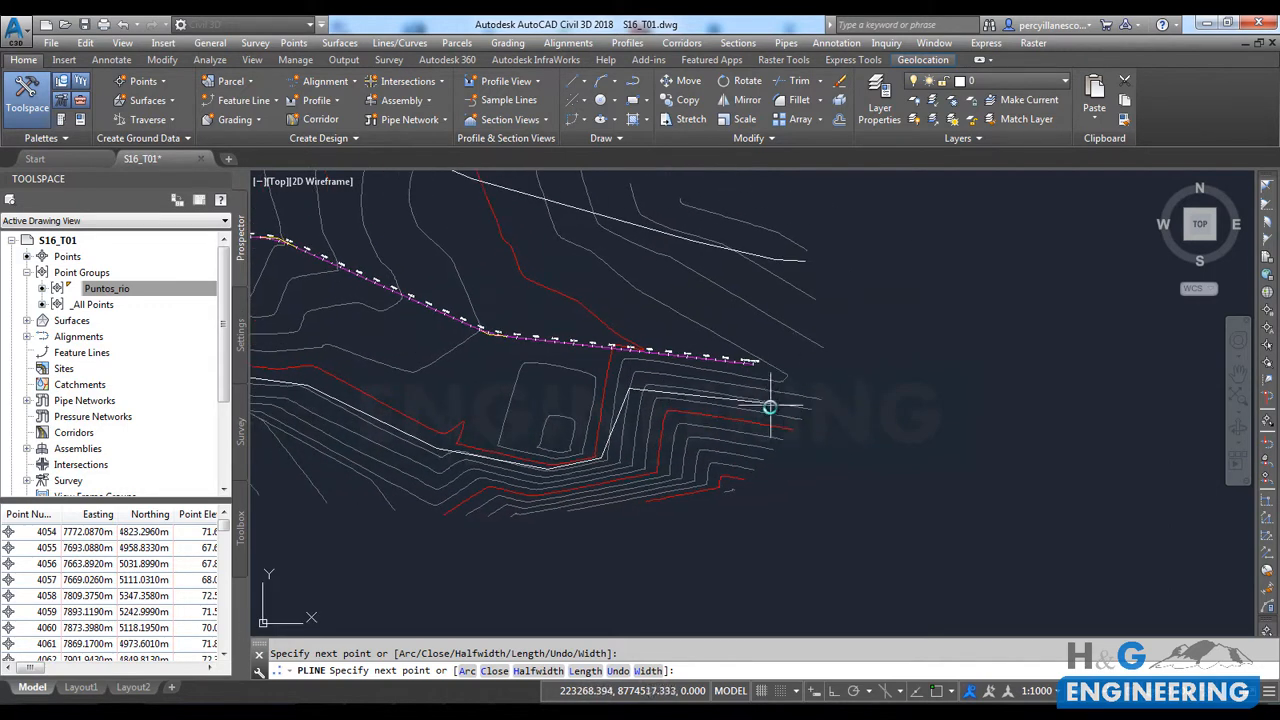
scroll(743, 440, up, 1)
scroll(750, 477, down, 2)
scroll(758, 438, up, 1)
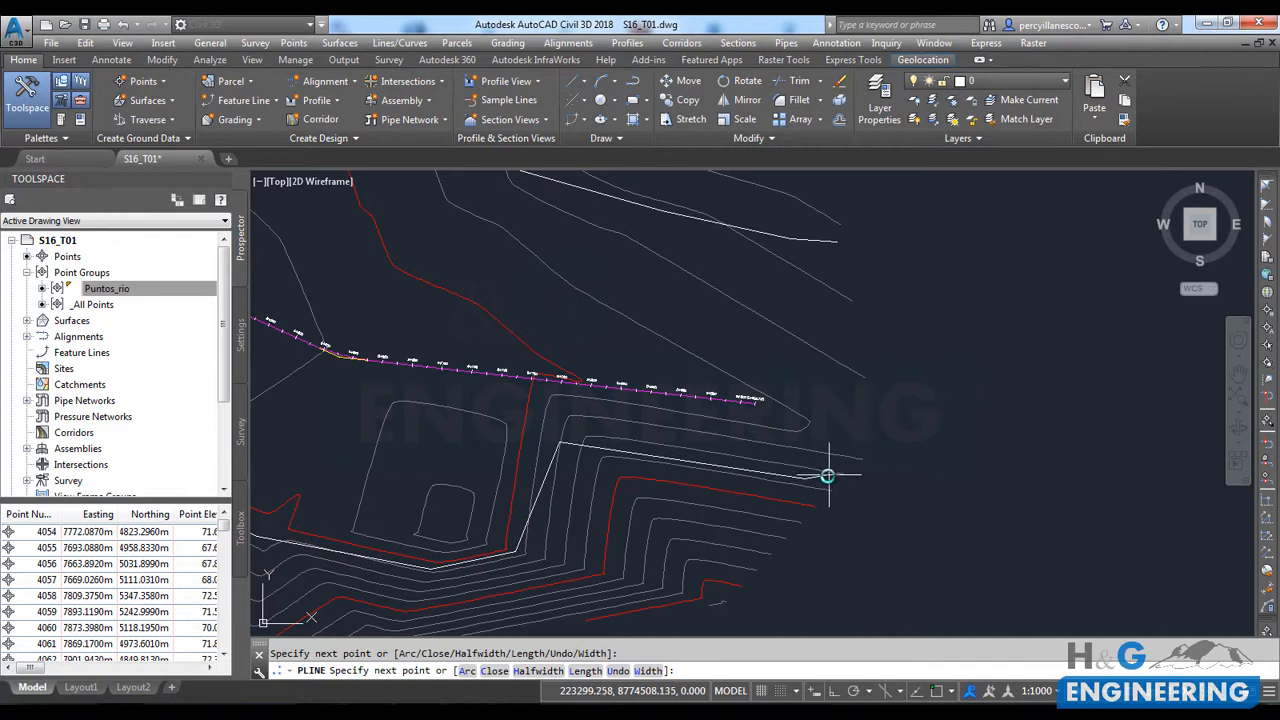
key(Return)
Step: Examine both bank polylines against Eje-Rio and the Rio_Norte contours along the full river, including the alignment's western start
scroll(794, 262, down, 2)
middle_drag(657, 291, 843, 385)
scroll(843, 385, down, 1)
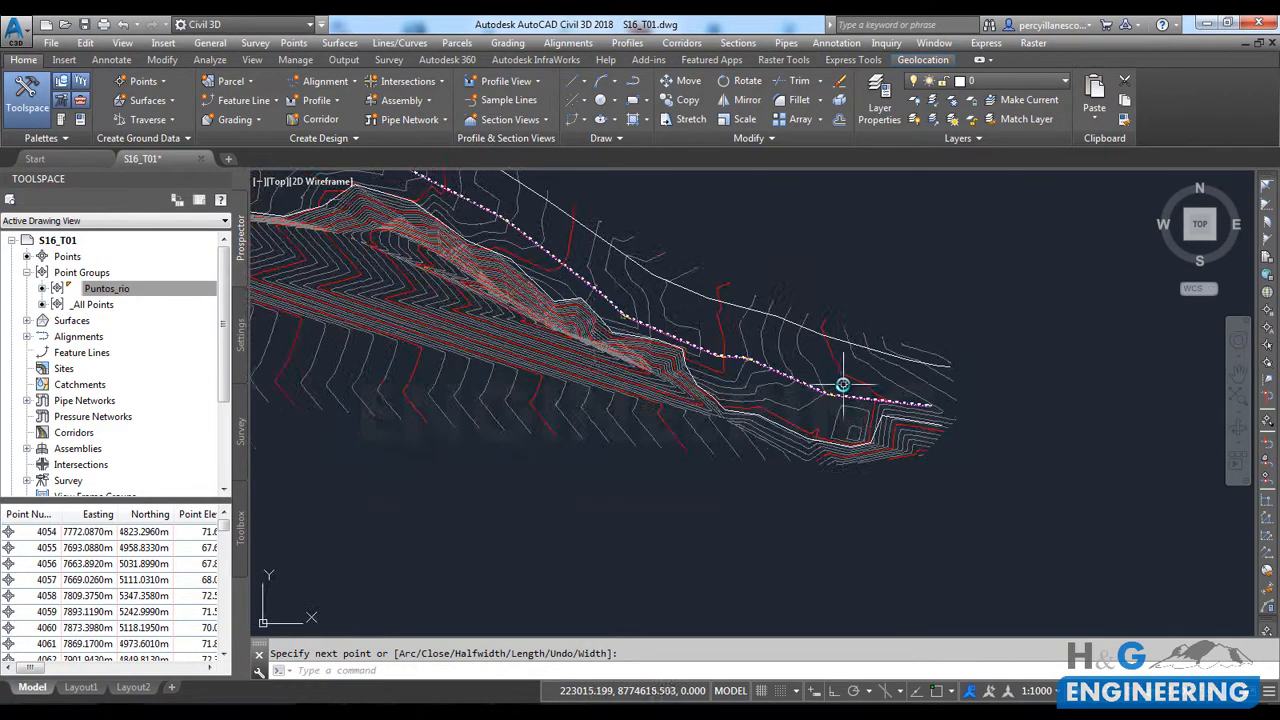
middle_drag(589, 332, 784, 417)
scroll(759, 355, up, 2)
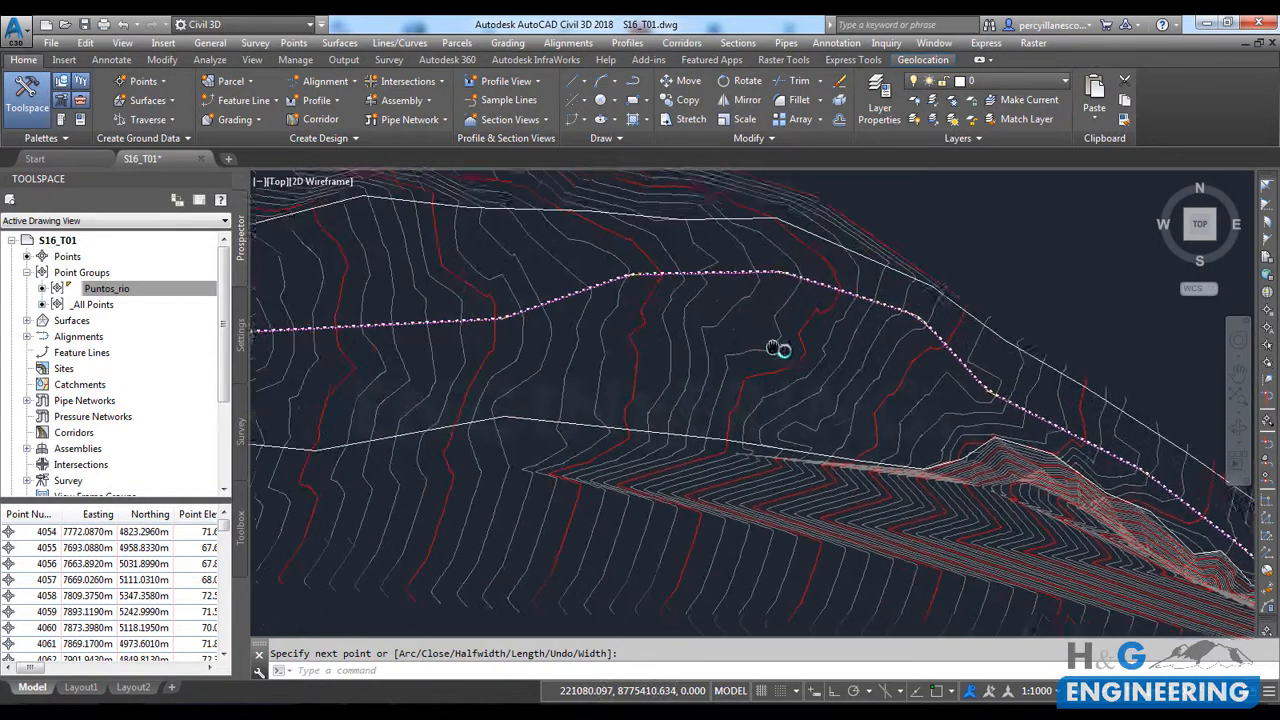
scroll(694, 351, down, 6)
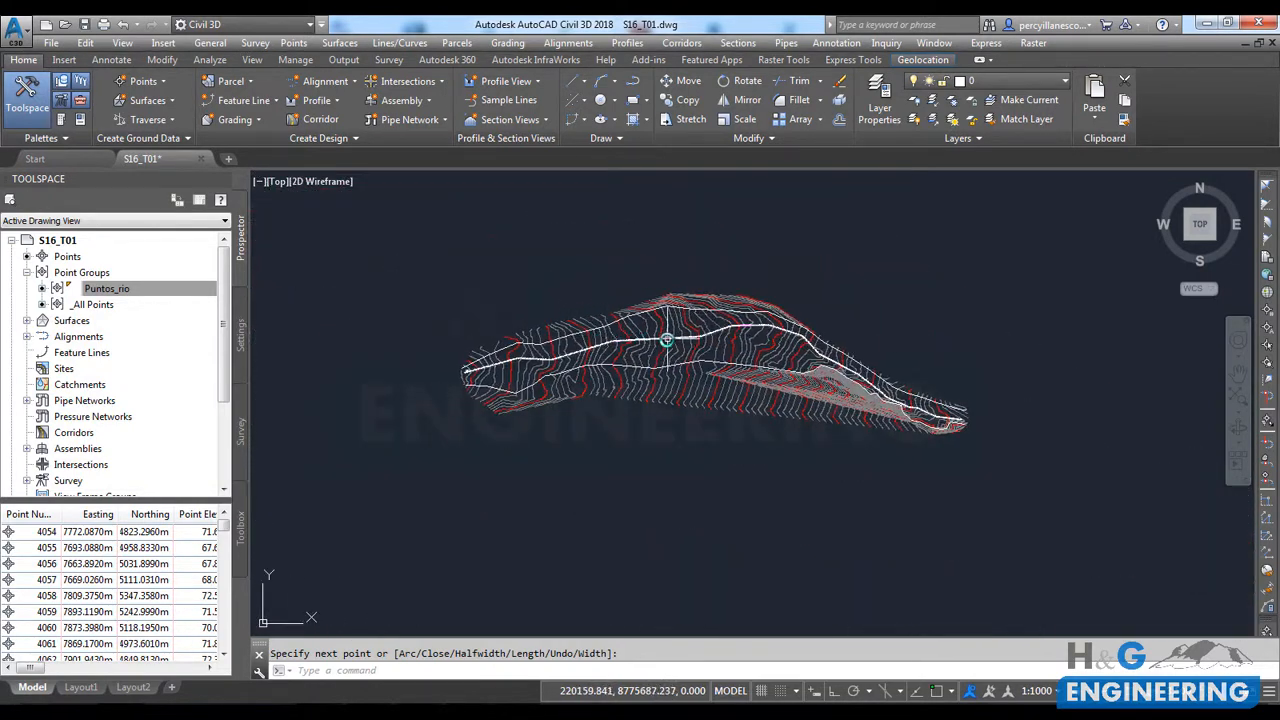
scroll(663, 343, up, 3)
scroll(666, 343, down, 2)
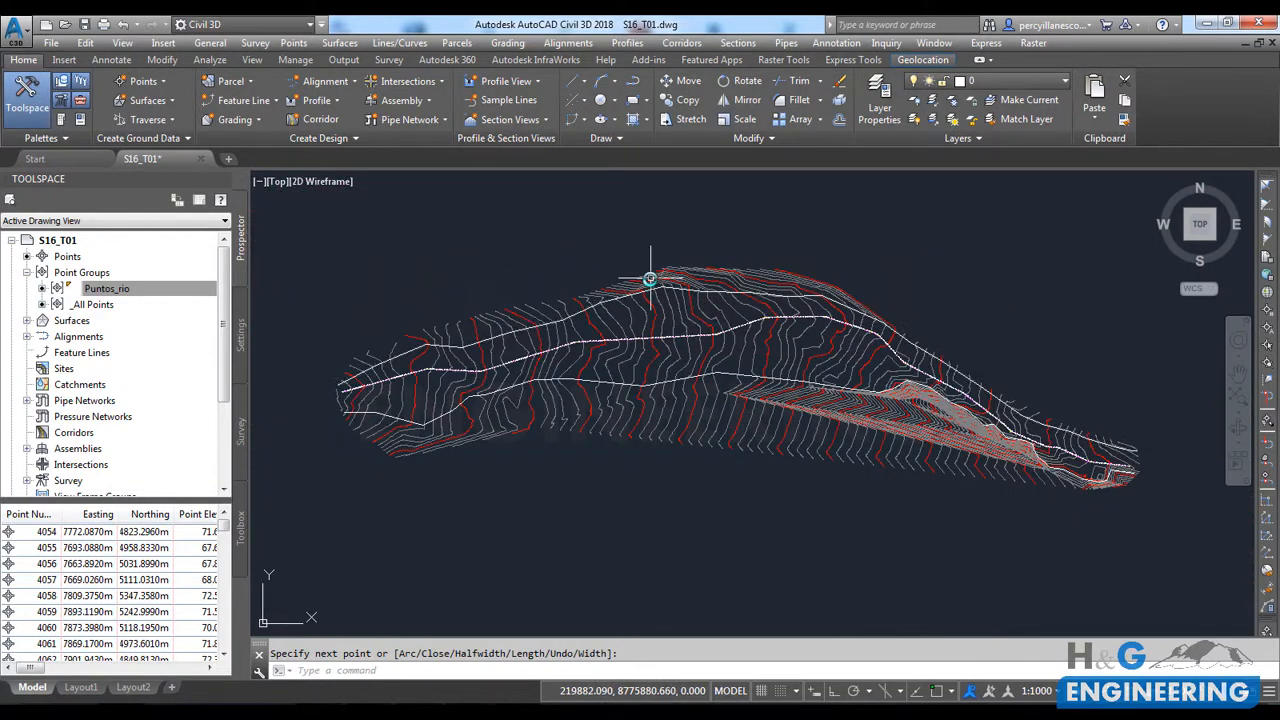
scroll(407, 395, up, 3)
middle_drag(408, 394, 718, 391)
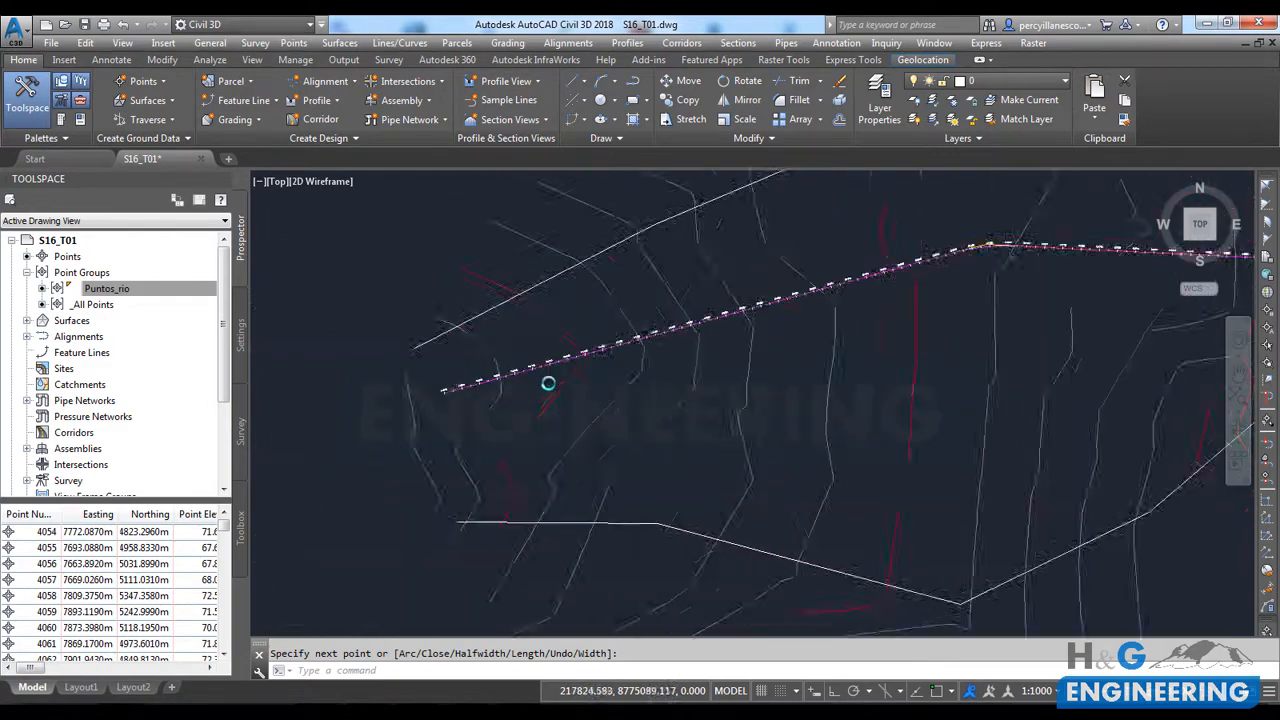
scroll(506, 349, up, 4)
scroll(645, 358, down, 3)
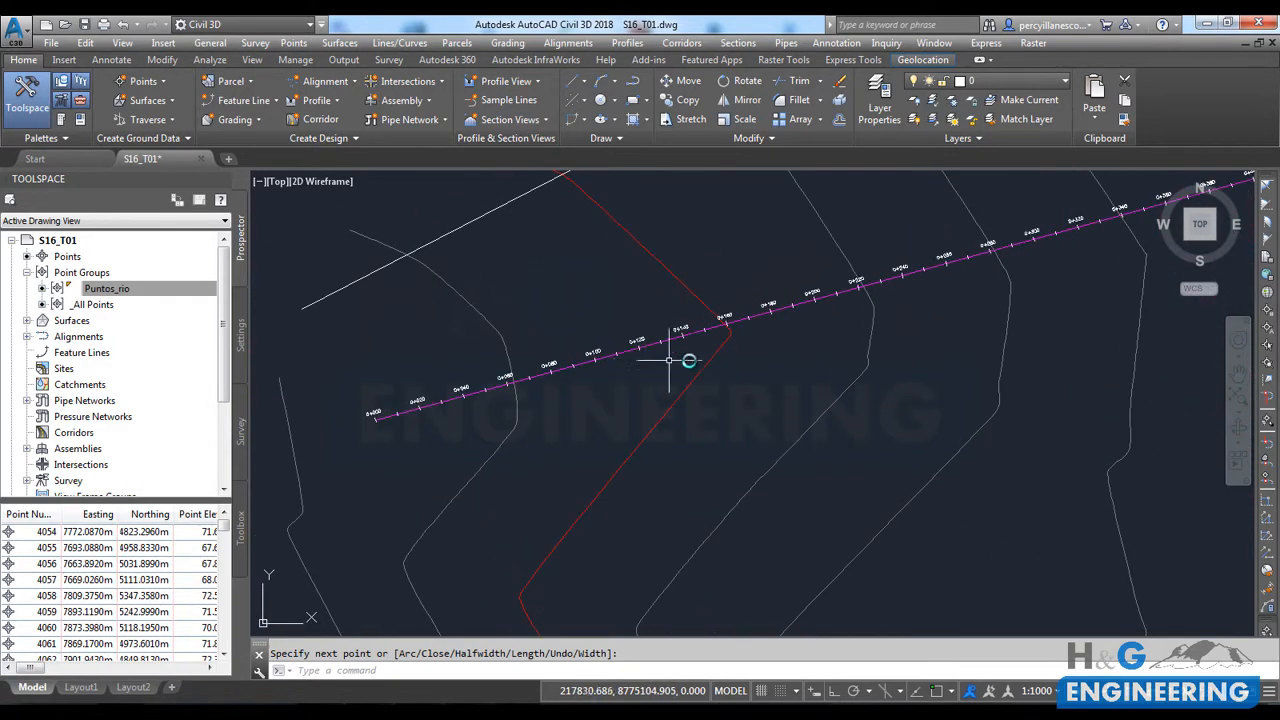
scroll(680, 360, down, 4)
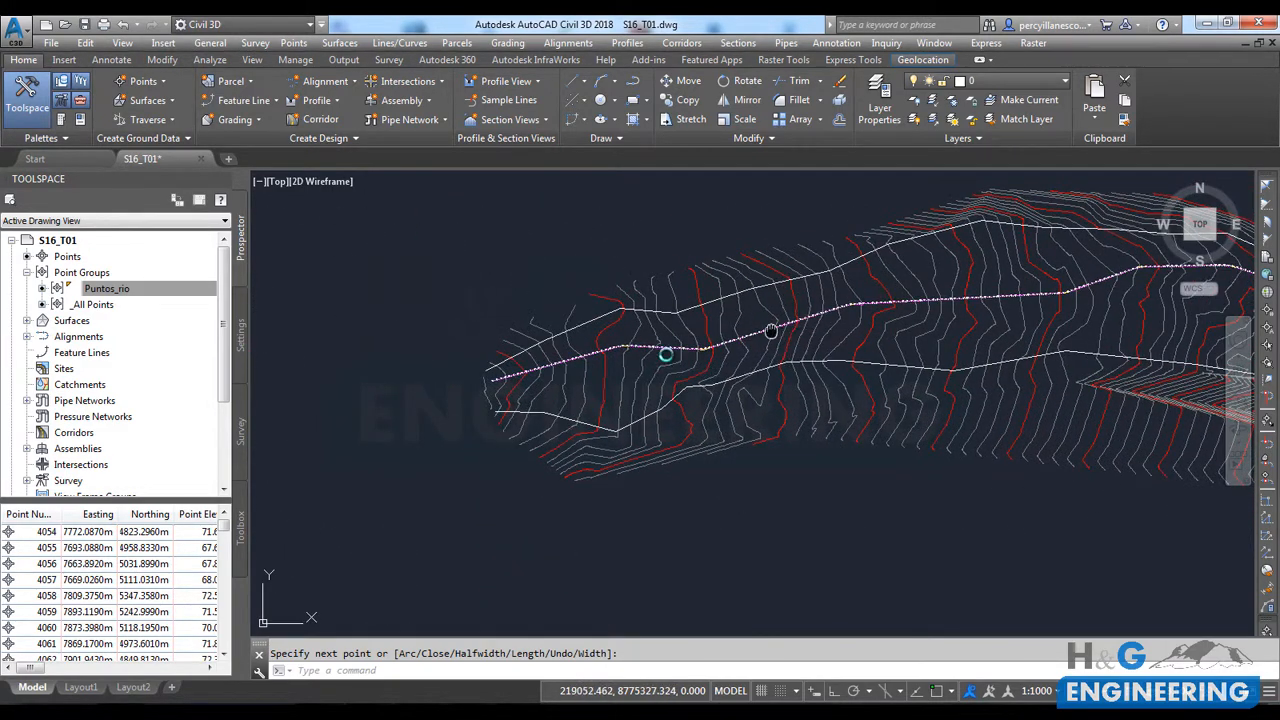
scroll(655, 350, up, 3)
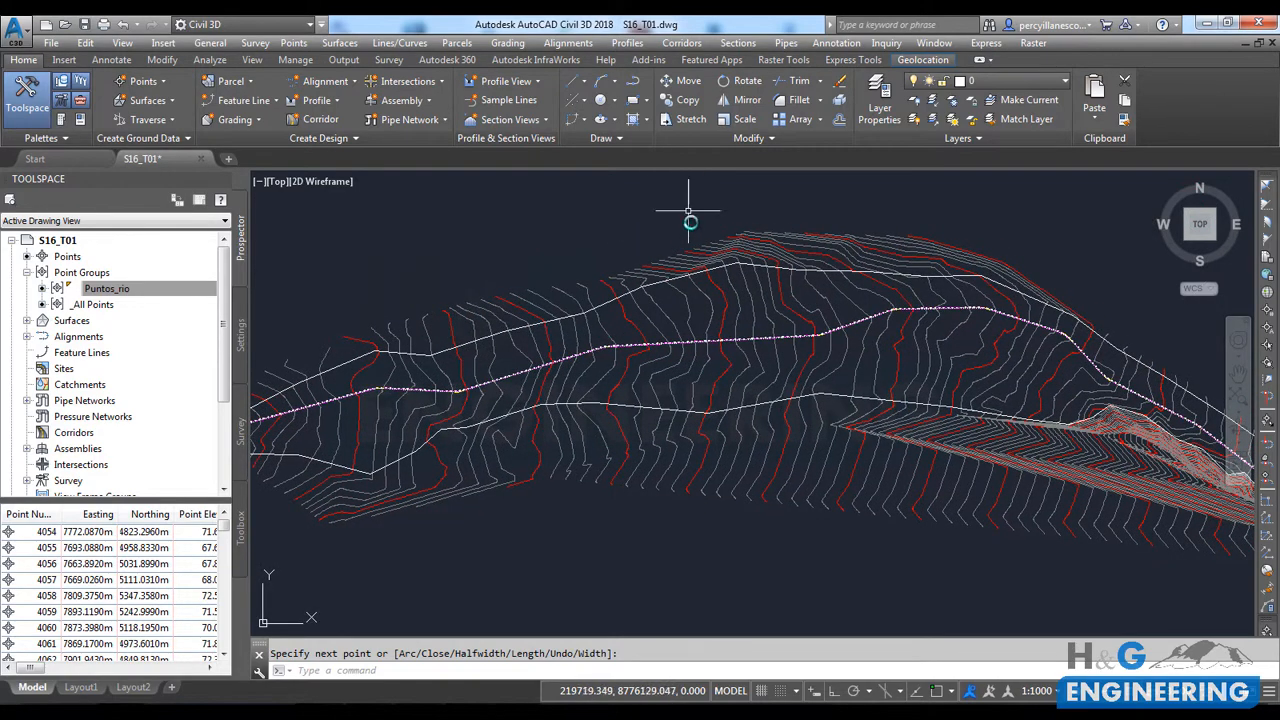
Step: Start a sample line group on the Eje-Rio alignment and name it Lineas muestreo
click(740, 44)
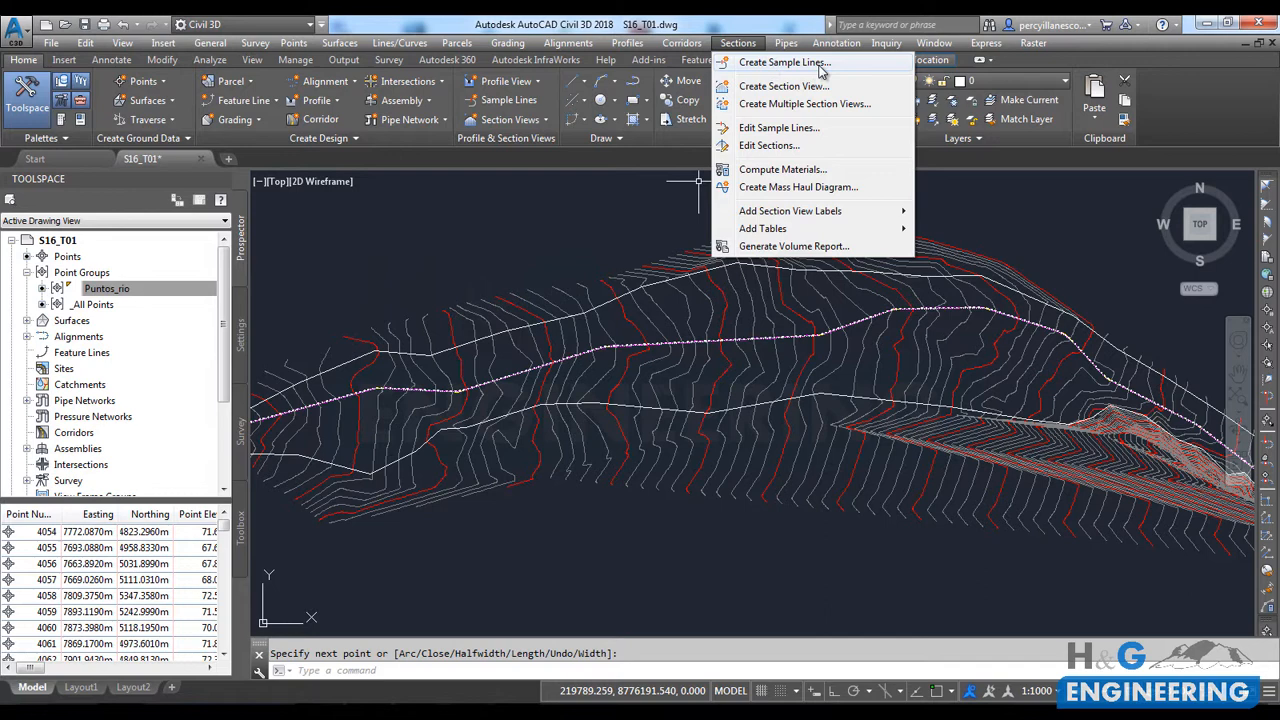
click(784, 62)
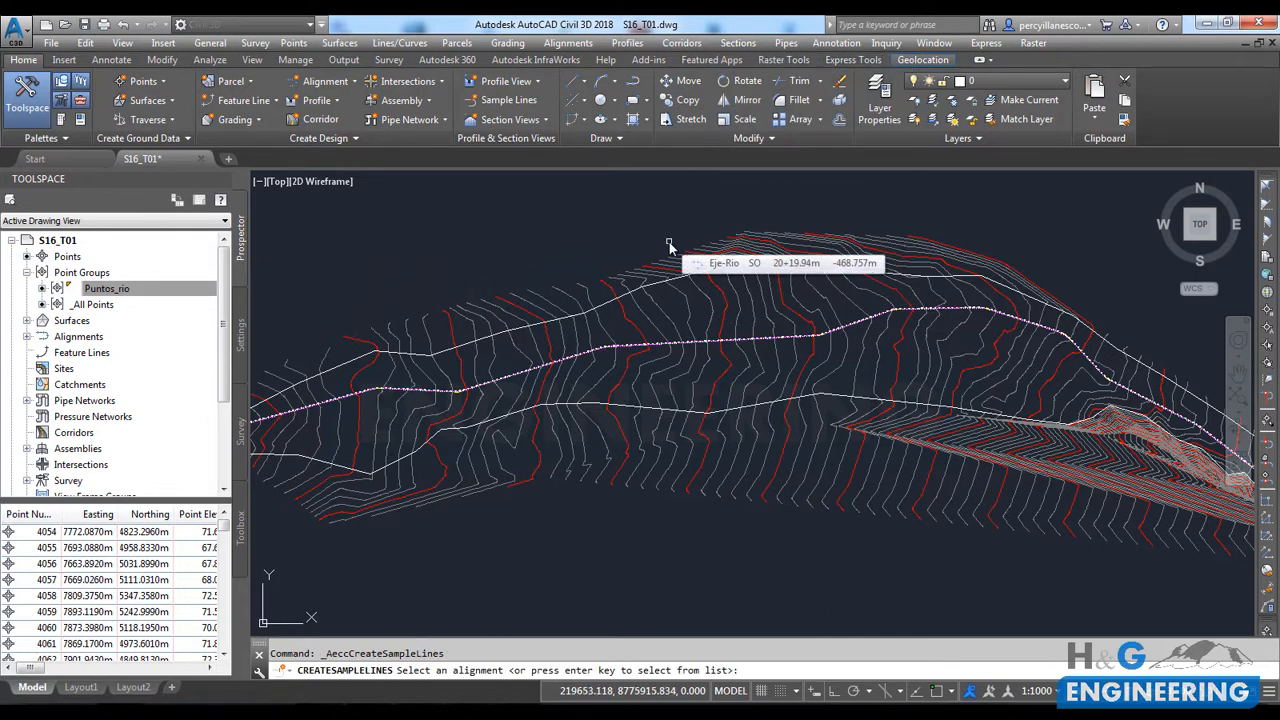
scroll(670, 350, up, 8)
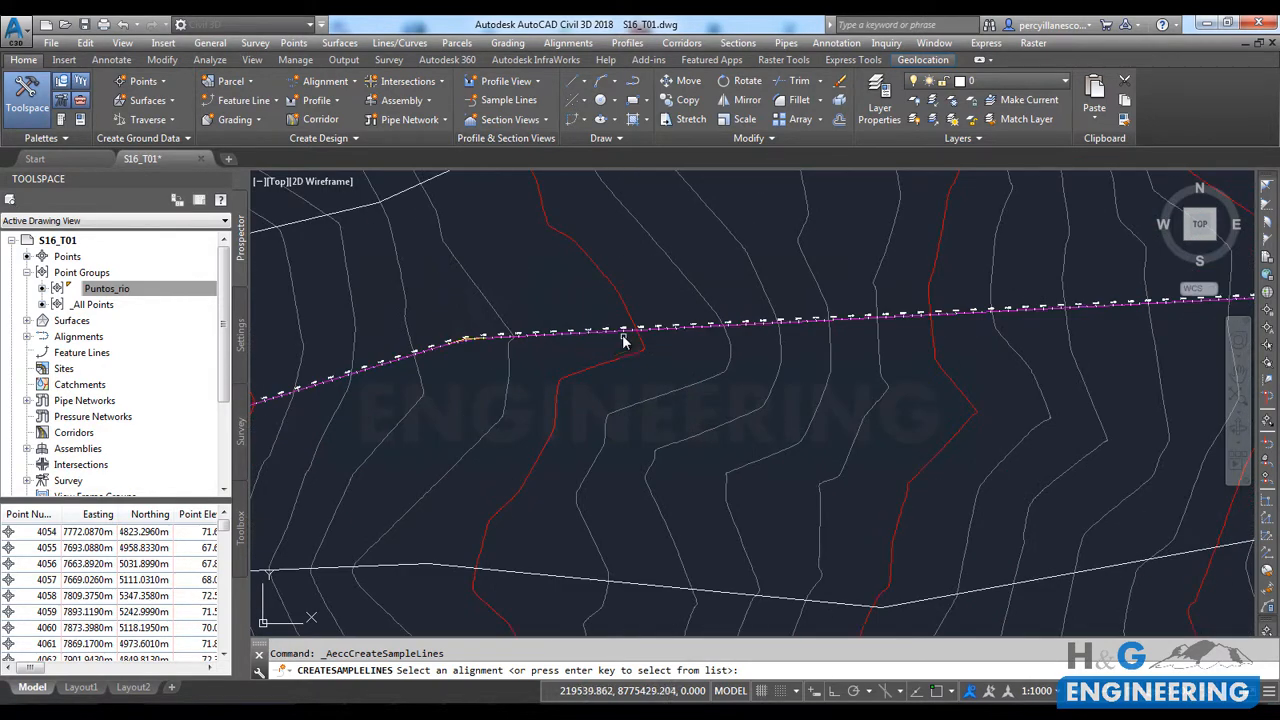
click(598, 320)
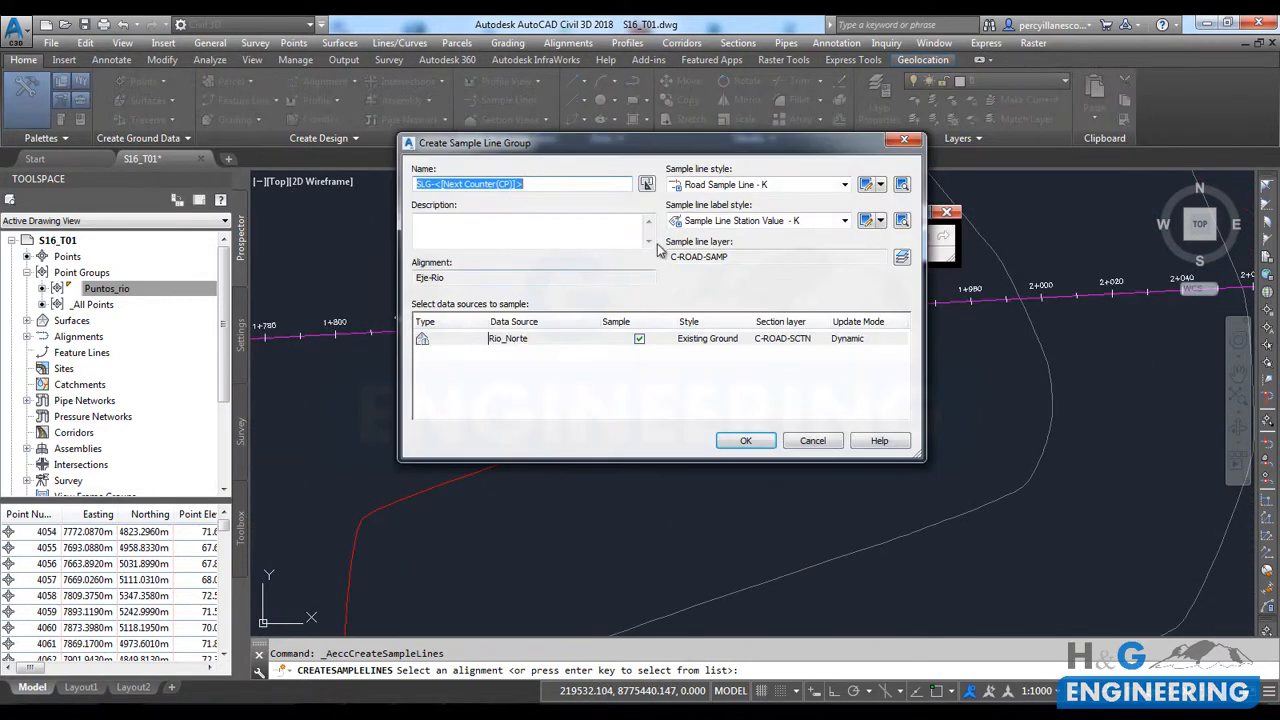
drag(549, 152, 512, 145)
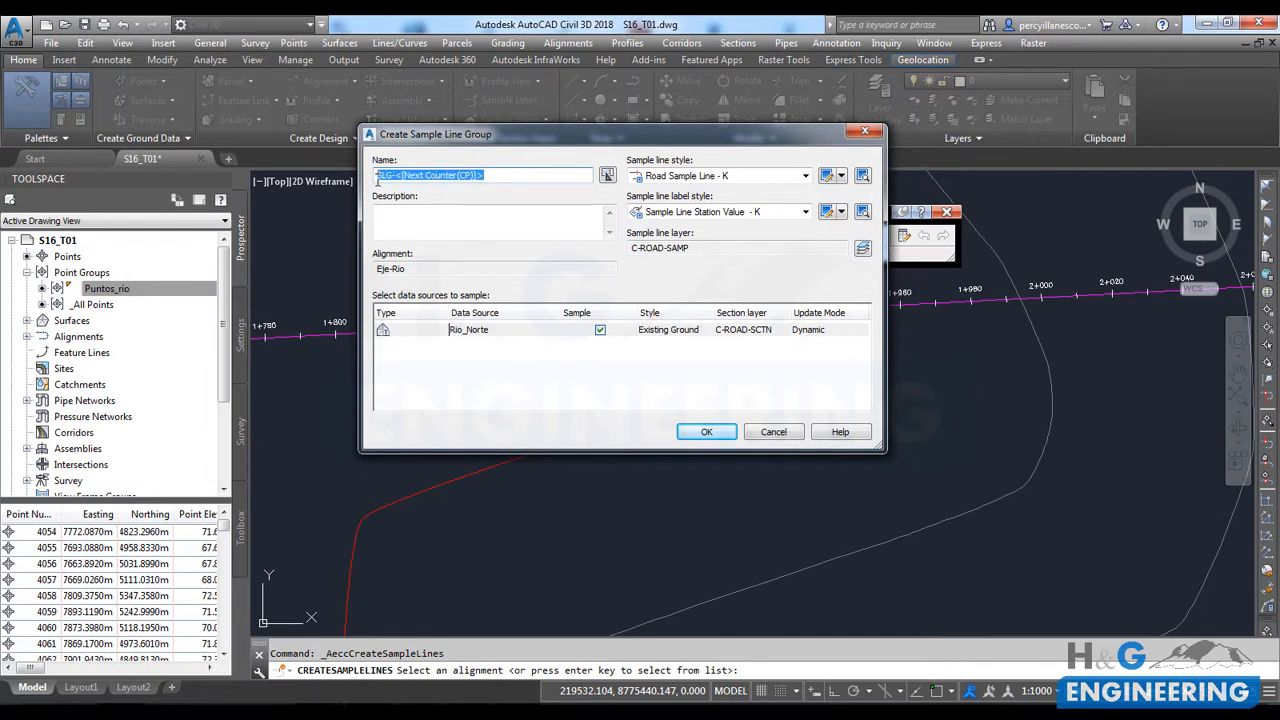
text(Lineas muestreo)
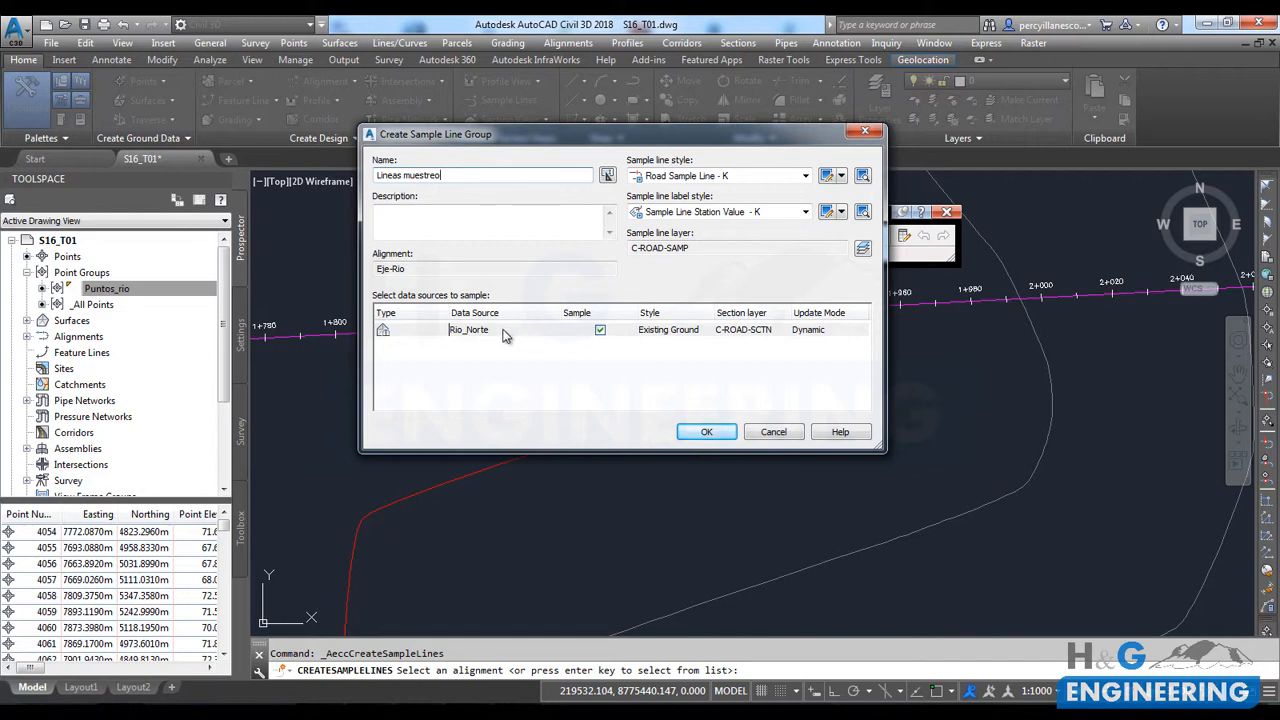
Step: Assign the TERRENO NATURAL VEZ section style to the Rio_Norte data source and create the sample line group
click(677, 331)
click(541, 260)
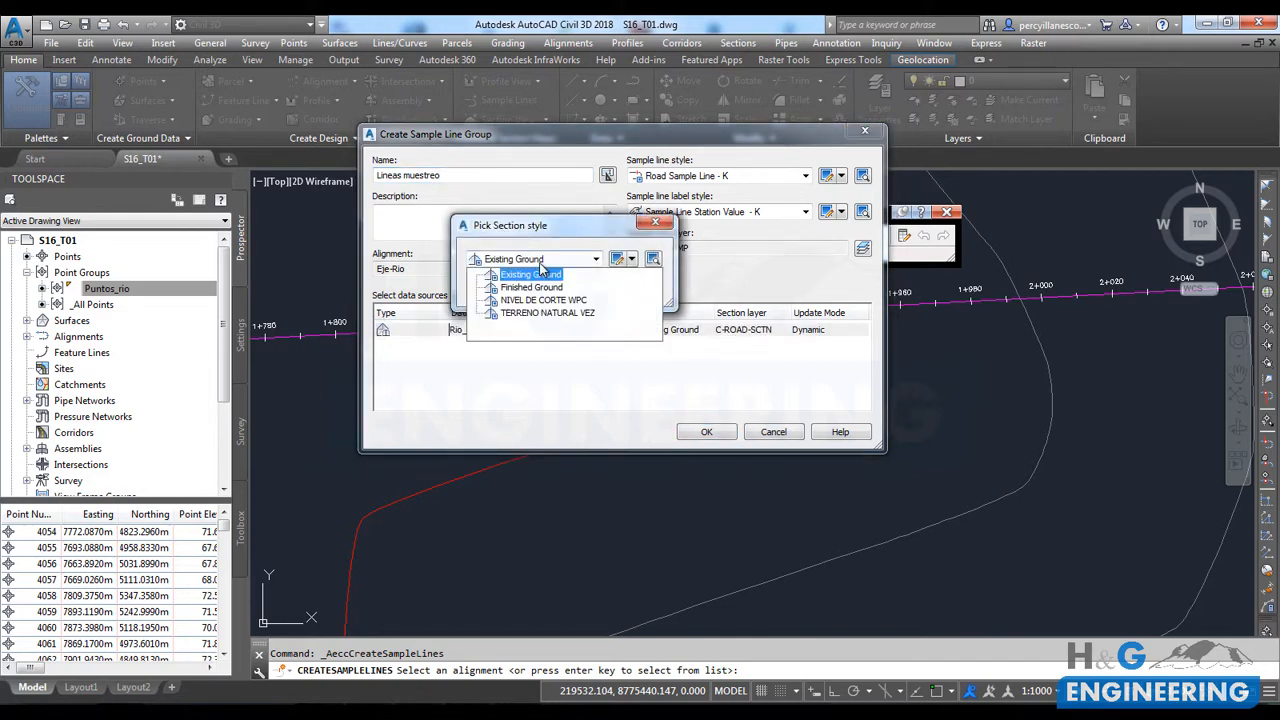
click(578, 313)
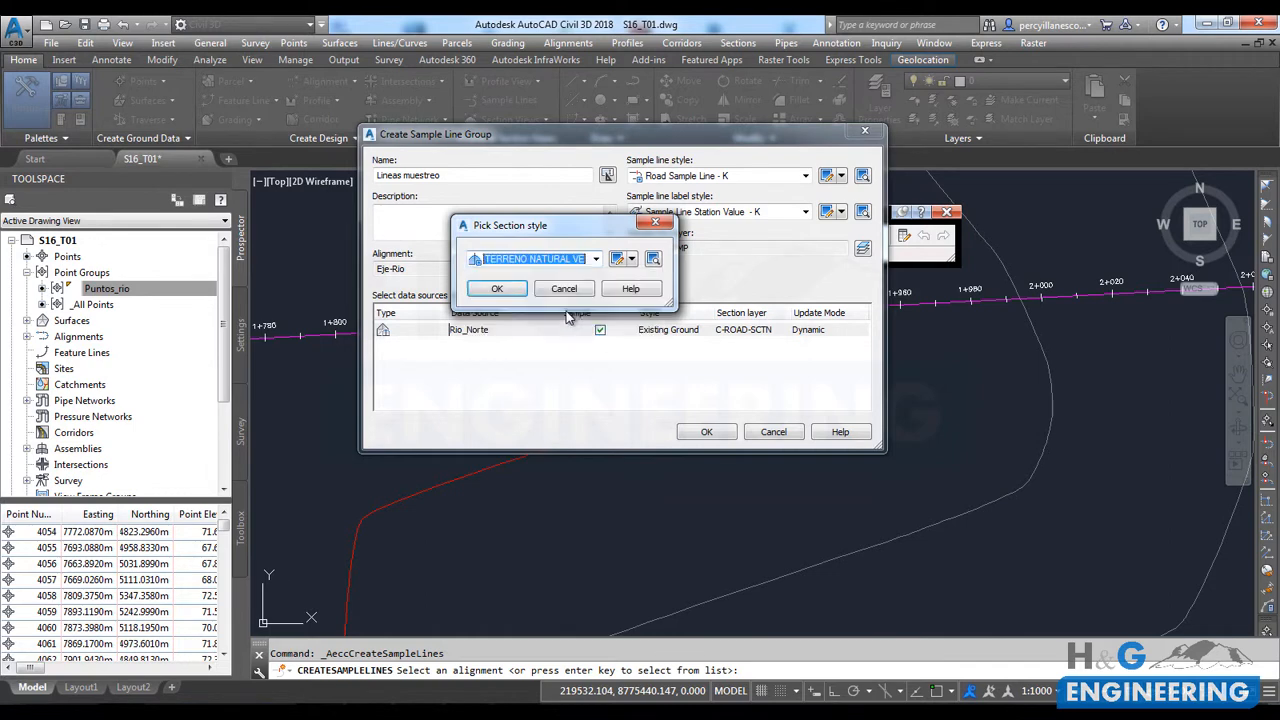
click(497, 289)
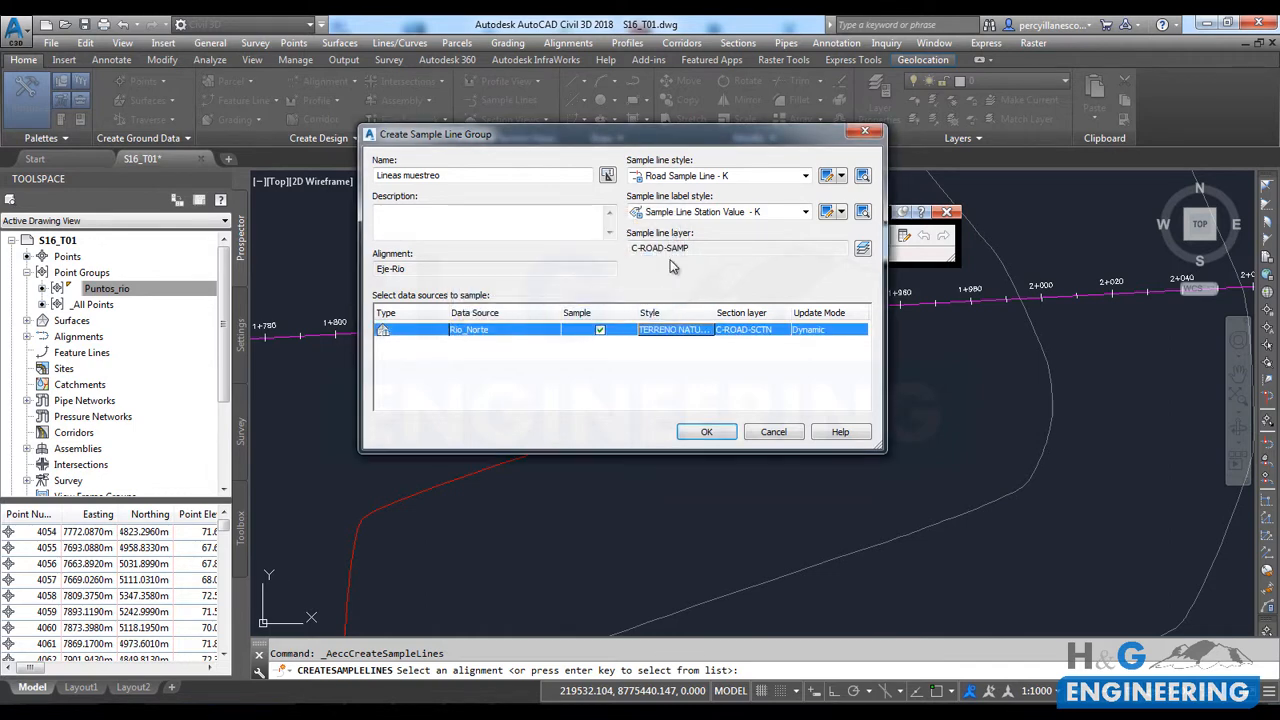
click(718, 437)
Step: Switch the sample line creation method to By range of stations and bring up the swath width settings
scroll(686, 453, down, 2)
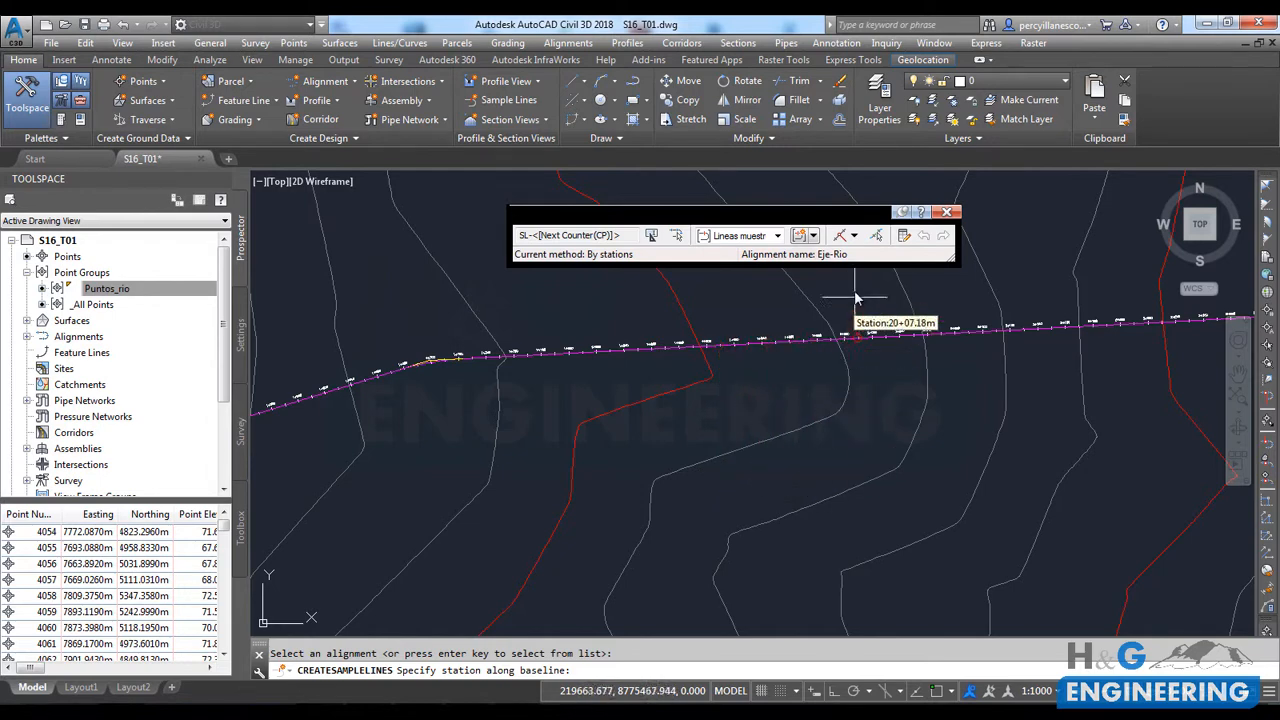
drag(849, 213, 781, 219)
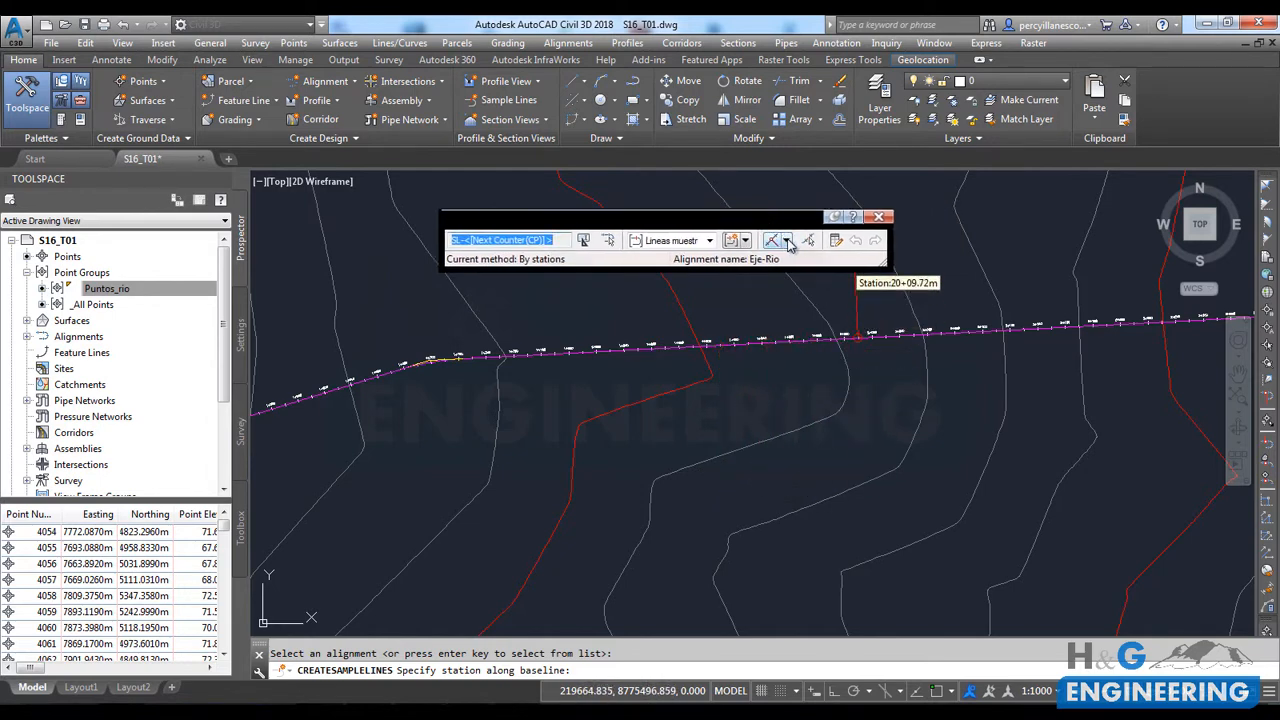
click(788, 242)
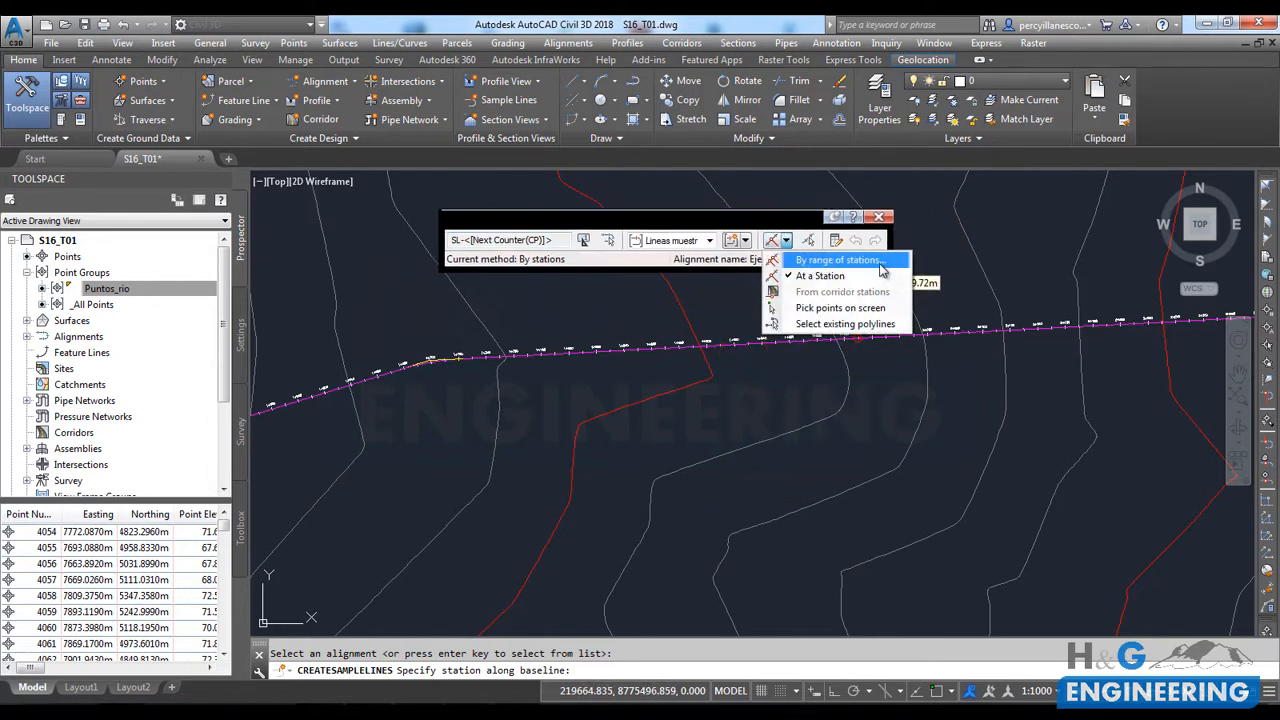
click(865, 262)
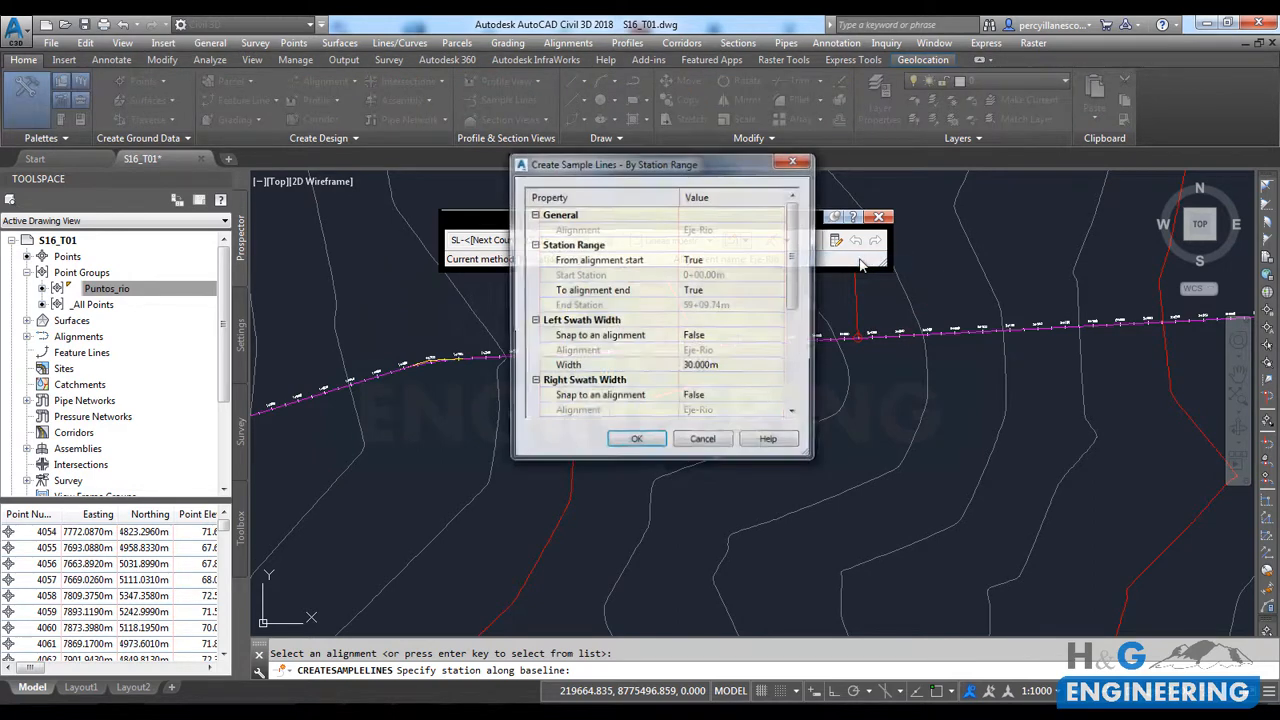
drag(681, 167, 649, 143)
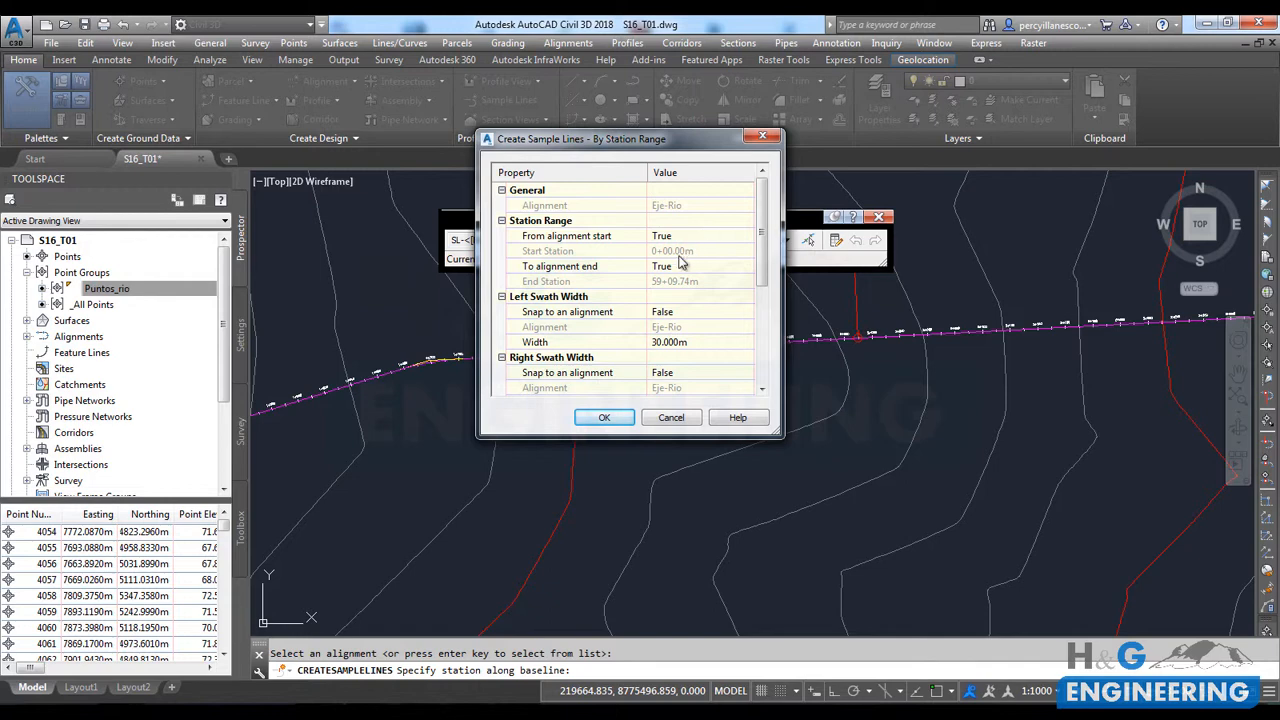
drag(764, 249, 765, 270)
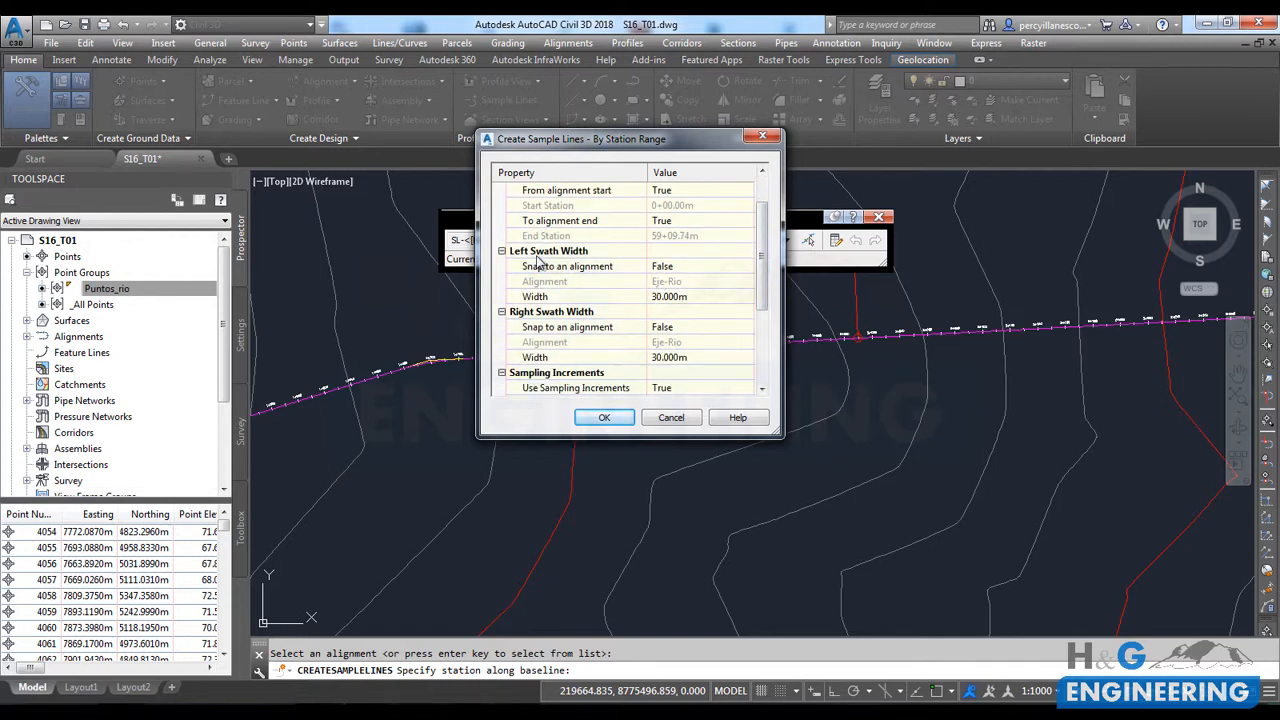
Step: Pick the left swath width in the drawing by measuring from Eje-Rio to the northern bank polyline
click(685, 296)
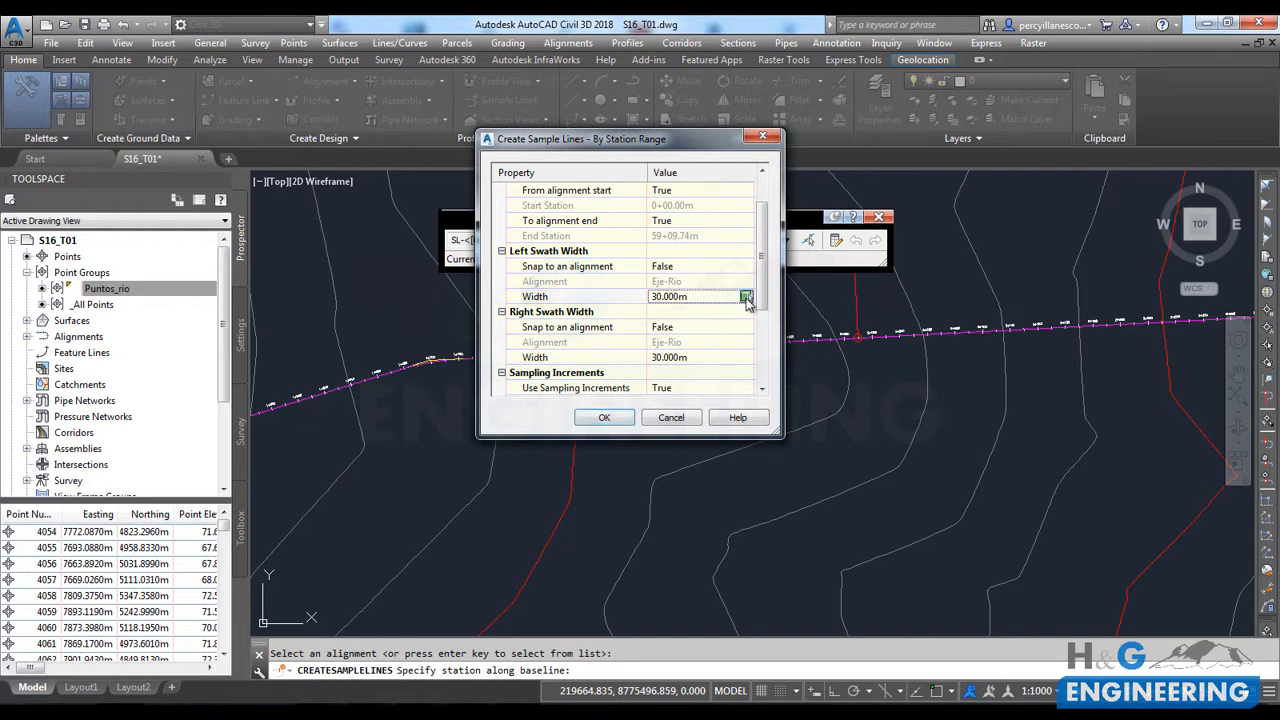
click(746, 298)
scroll(712, 290, down, 5)
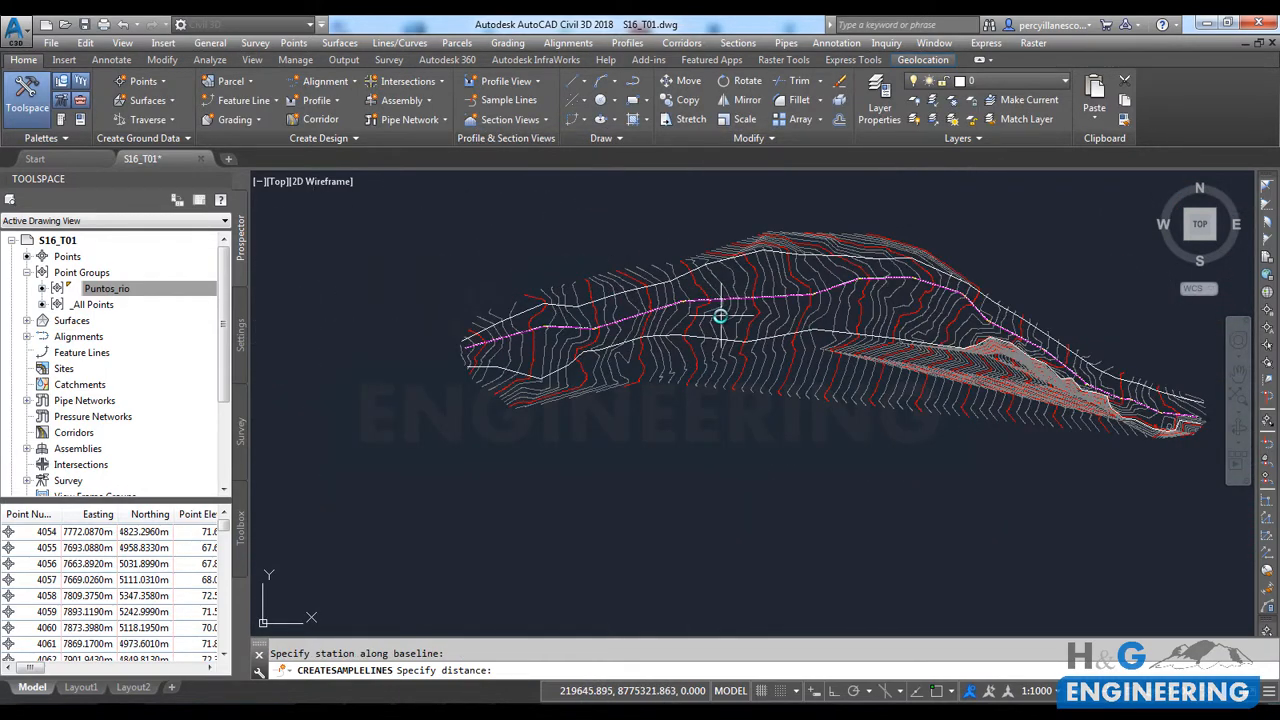
scroll(451, 357, up, 3)
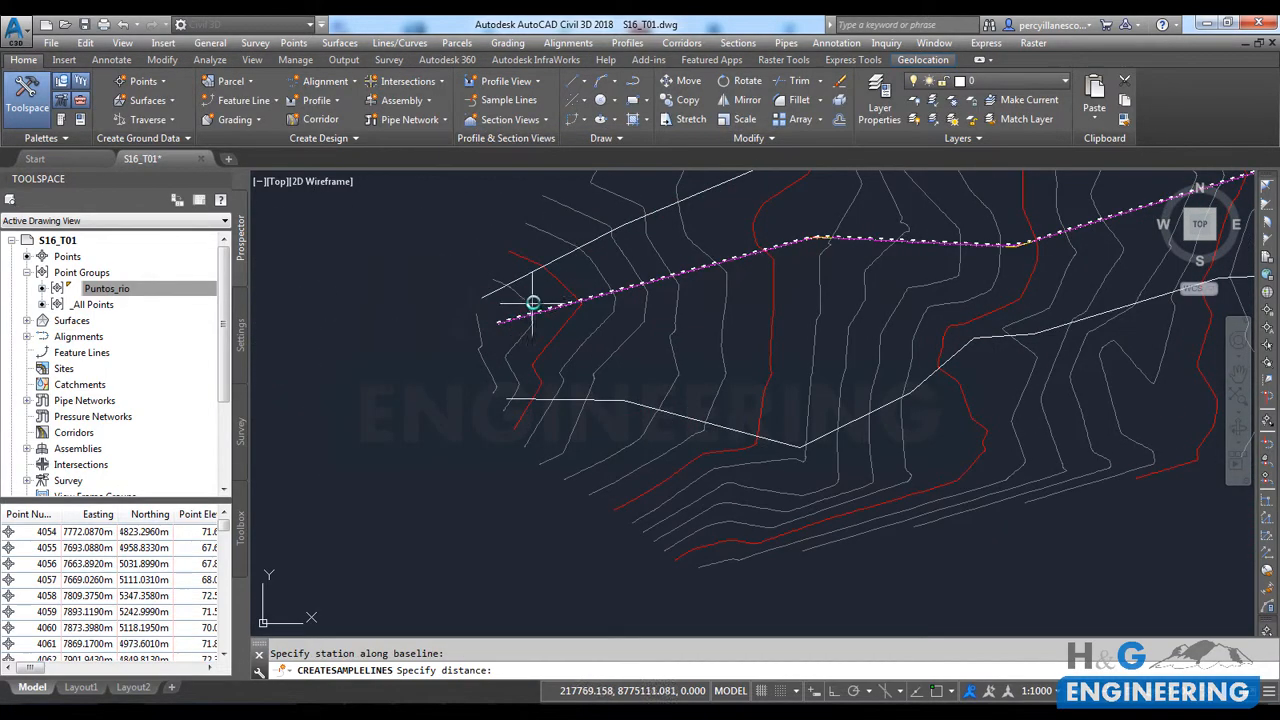
scroll(543, 320, down, 5)
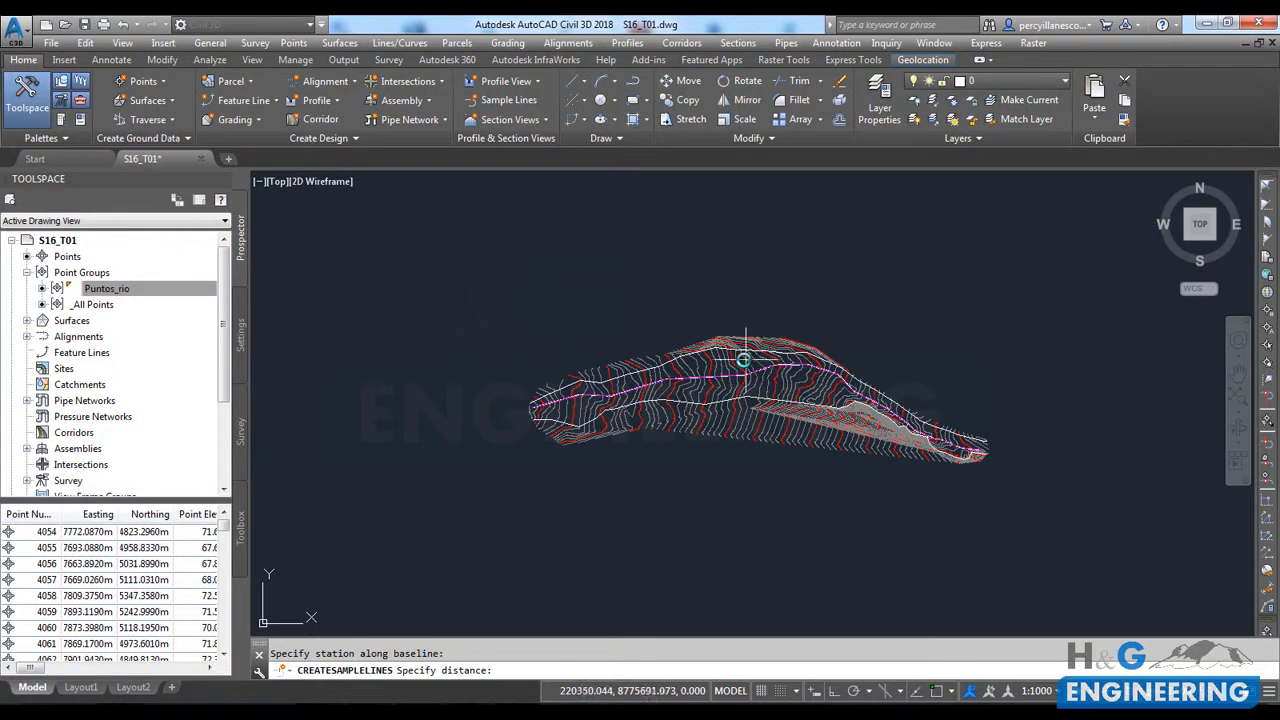
scroll(760, 365, up, 3)
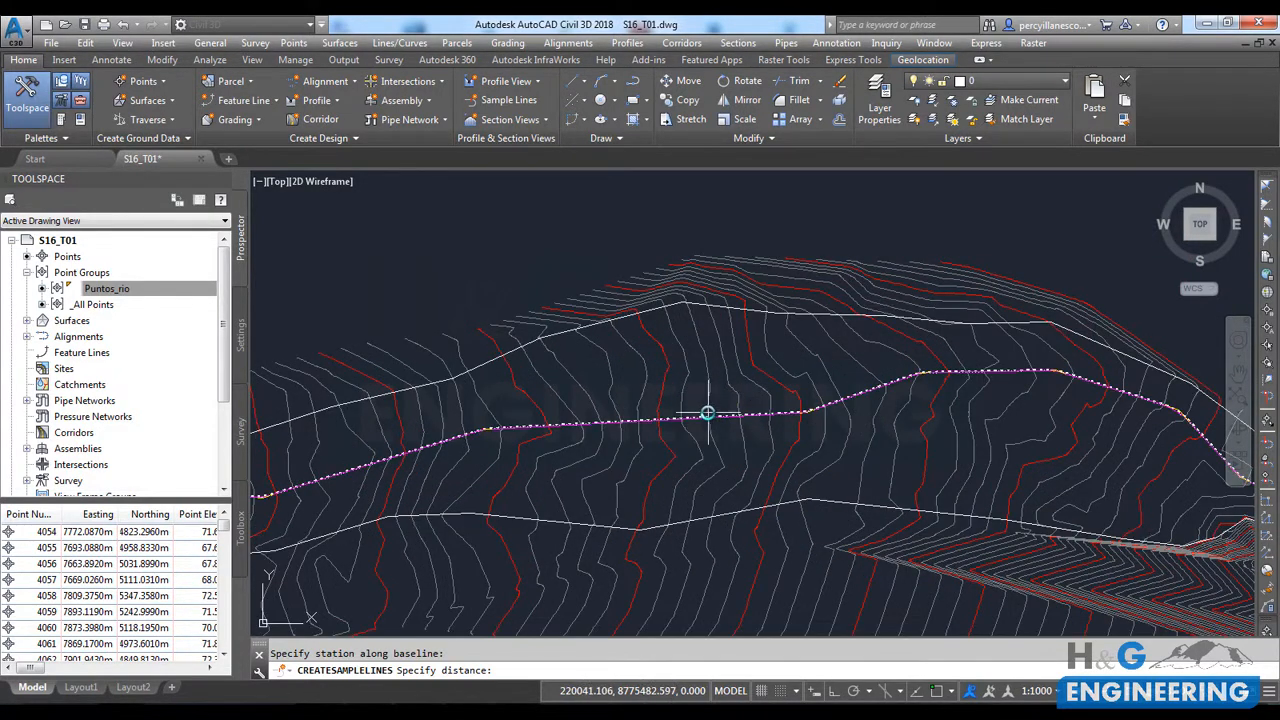
click(701, 420)
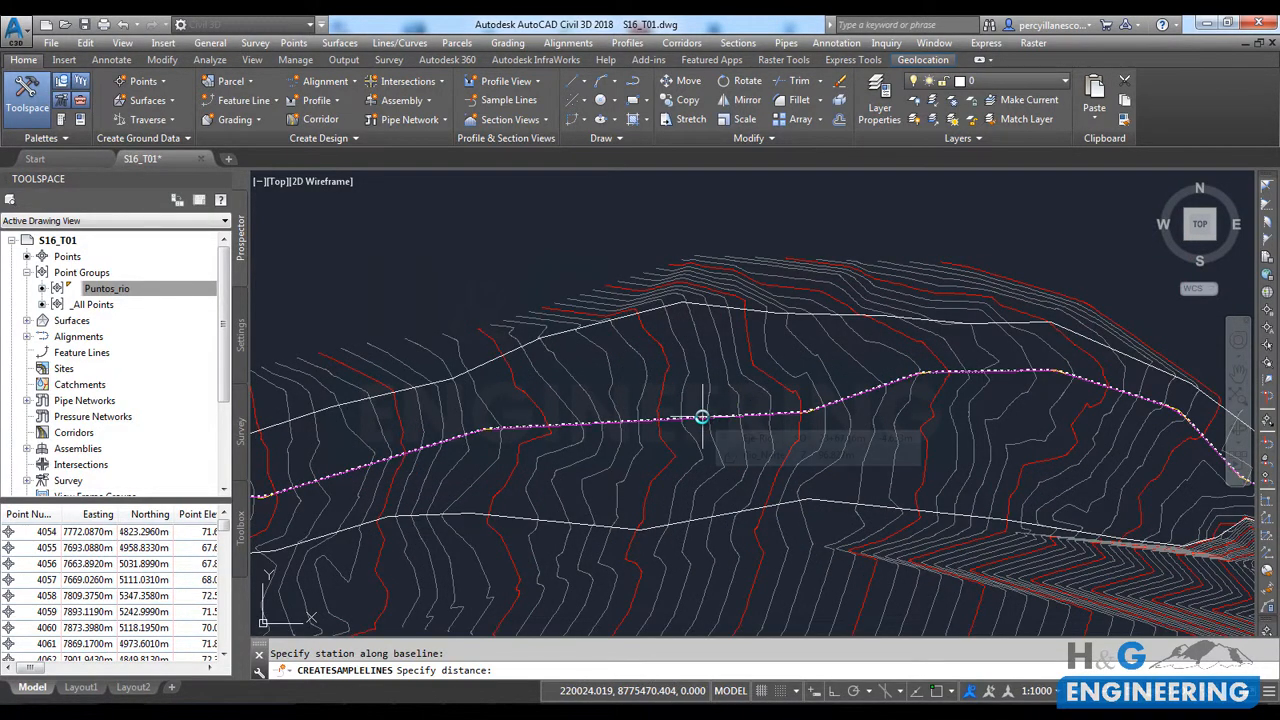
click(683, 298)
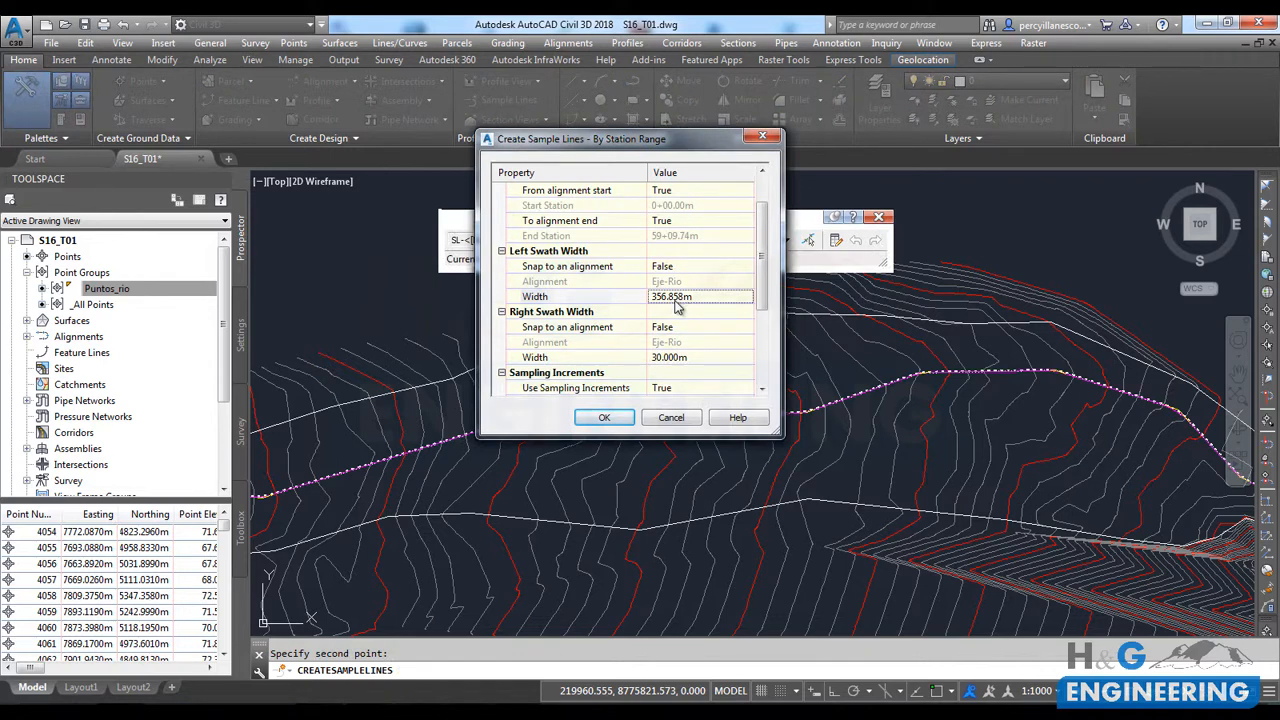
Step: Set both the left and right swath widths to 400 m
click(677, 297)
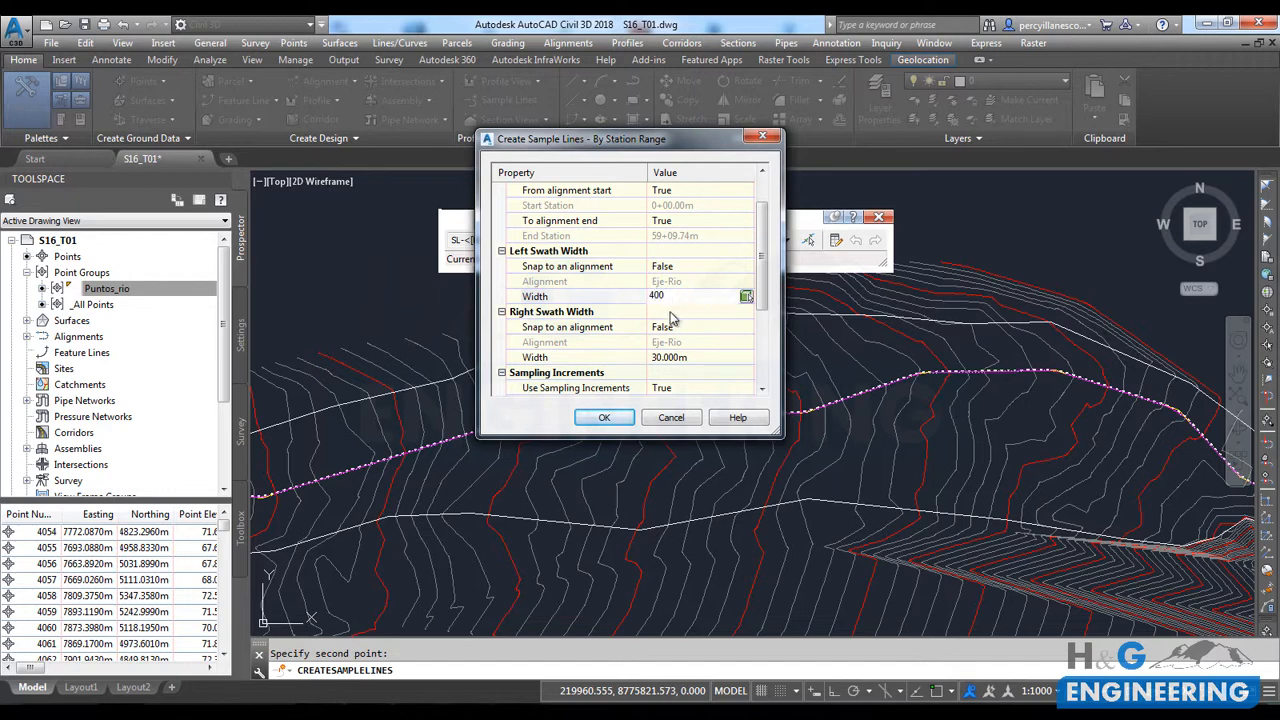
text(400)
click(677, 362)
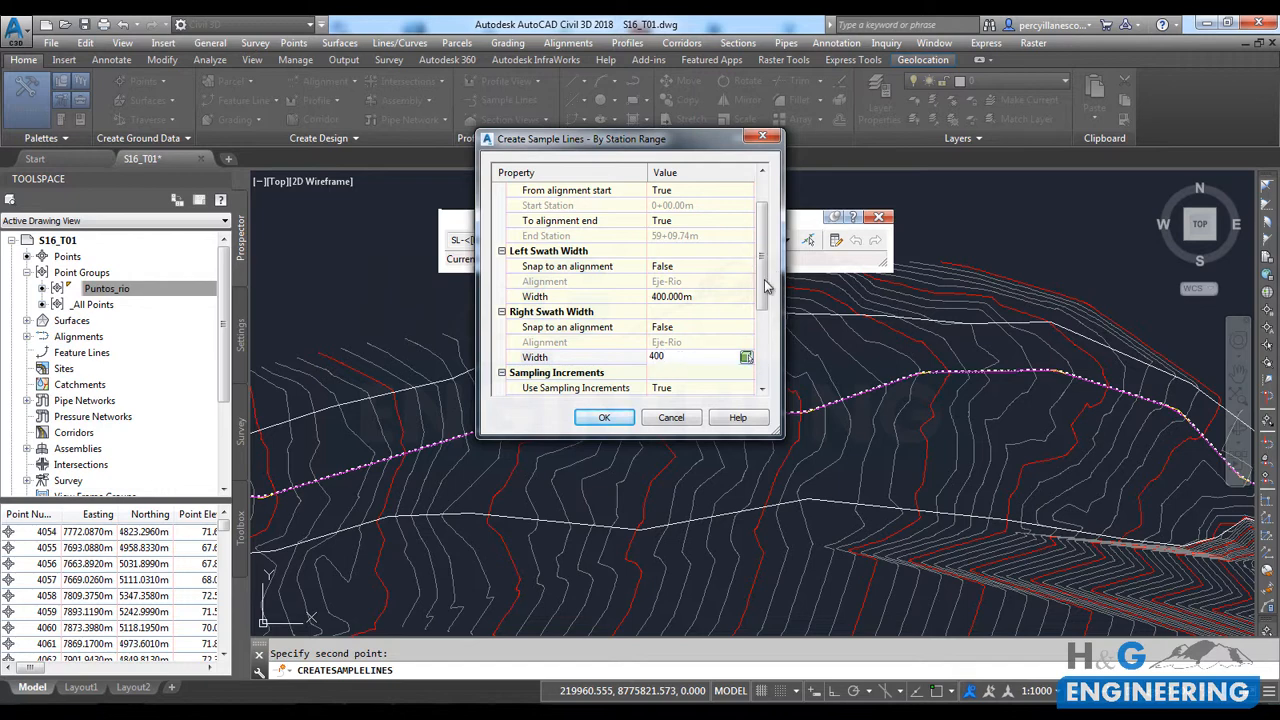
Step: Enable sampling at range start and range end, generate the sample lines along Eje-Rio and finish the command
drag(765, 287, 771, 322)
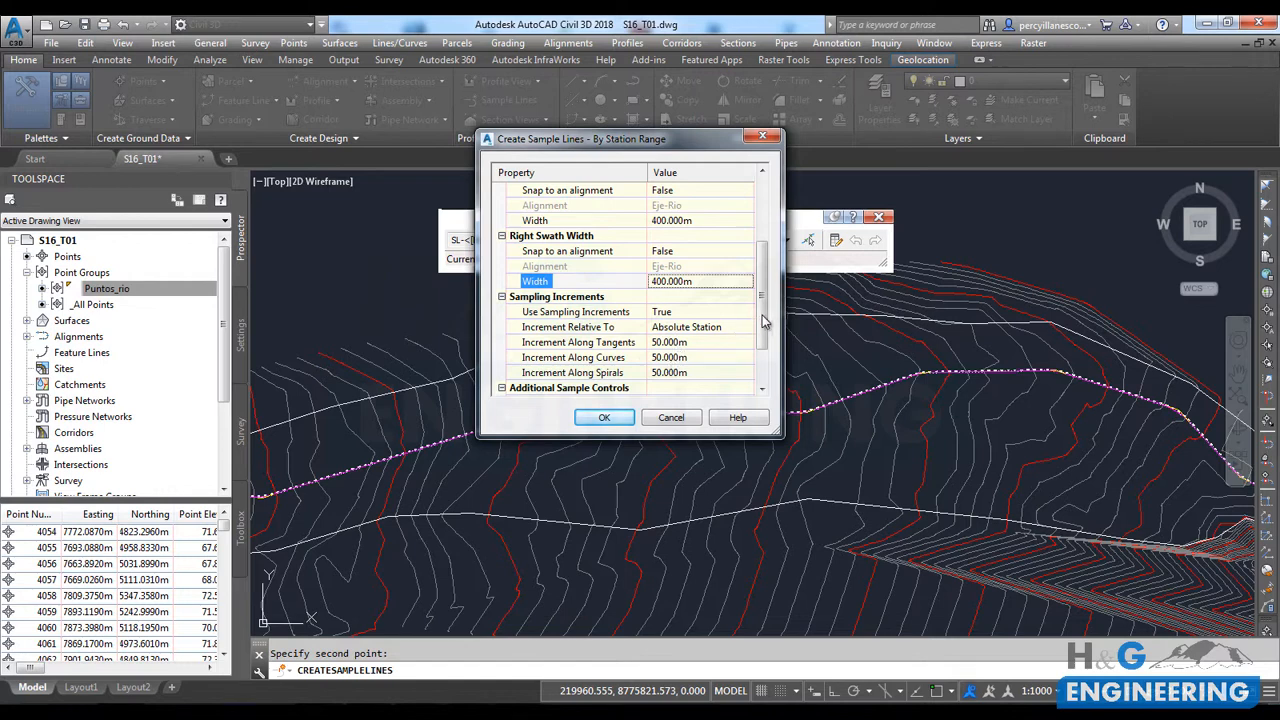
drag(765, 320, 763, 352)
click(700, 342)
click(748, 342)
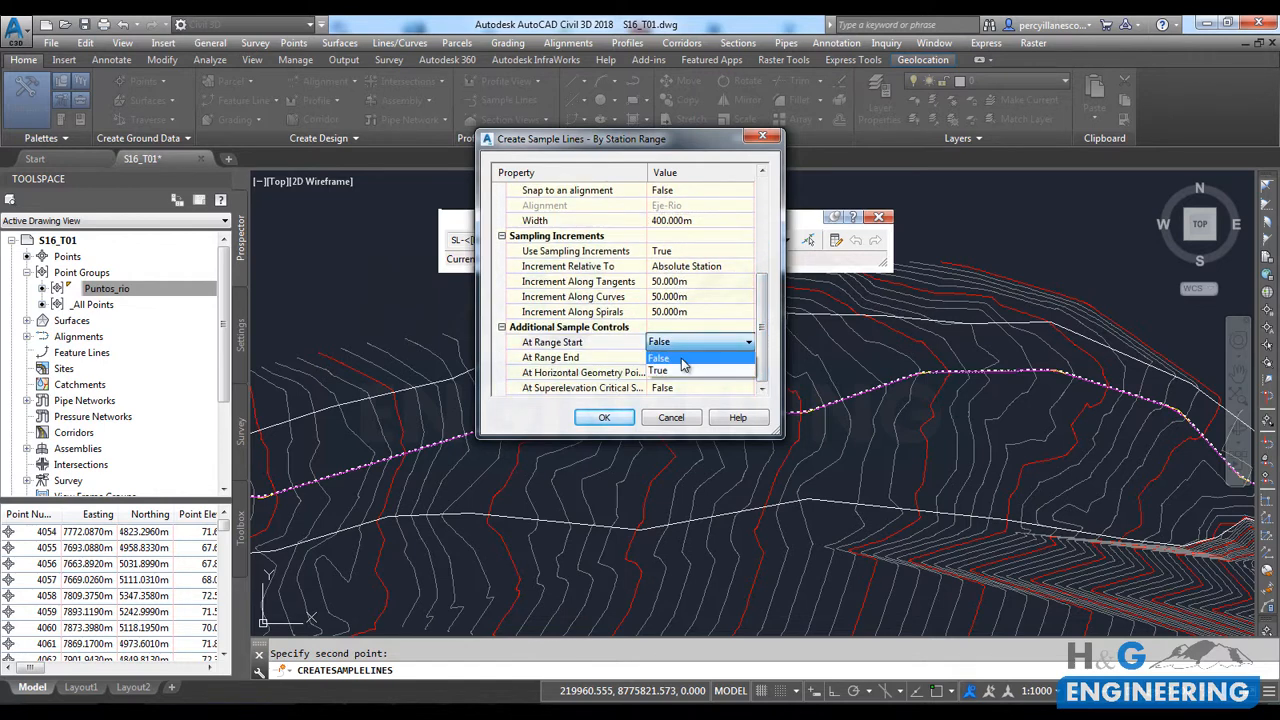
click(665, 371)
click(674, 358)
click(674, 358)
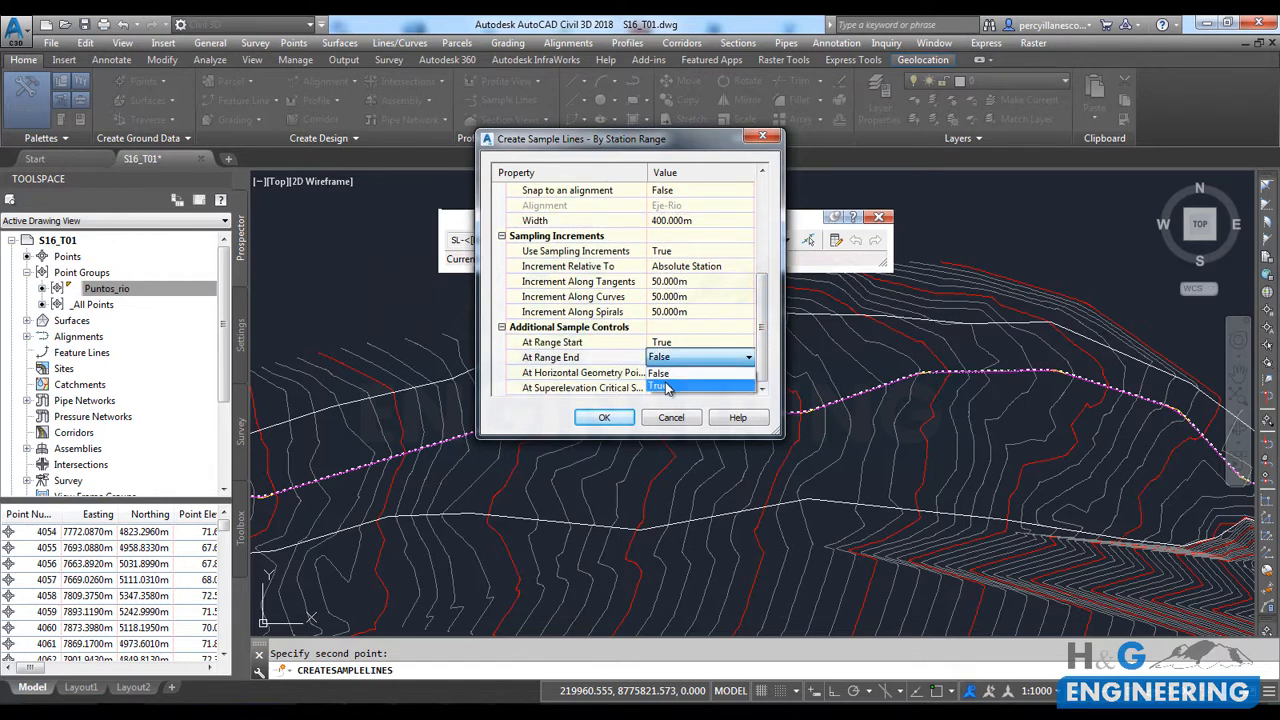
click(660, 387)
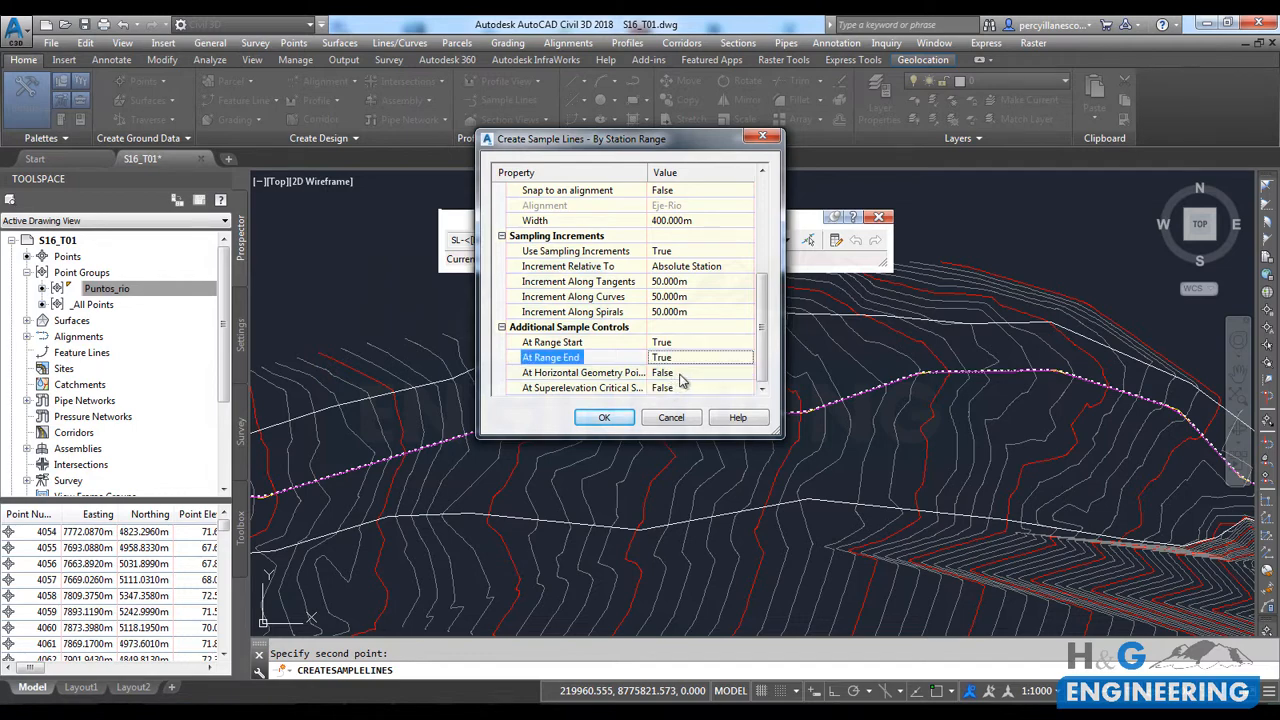
click(620, 414)
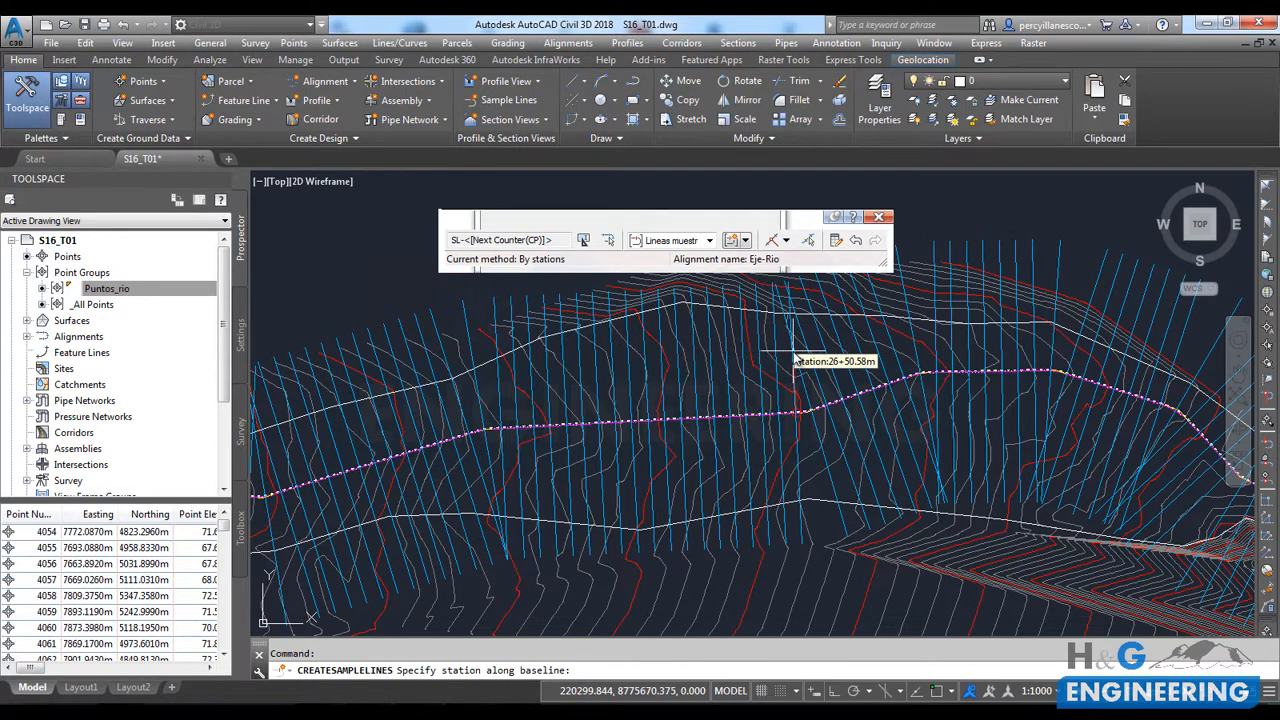
key(Return)
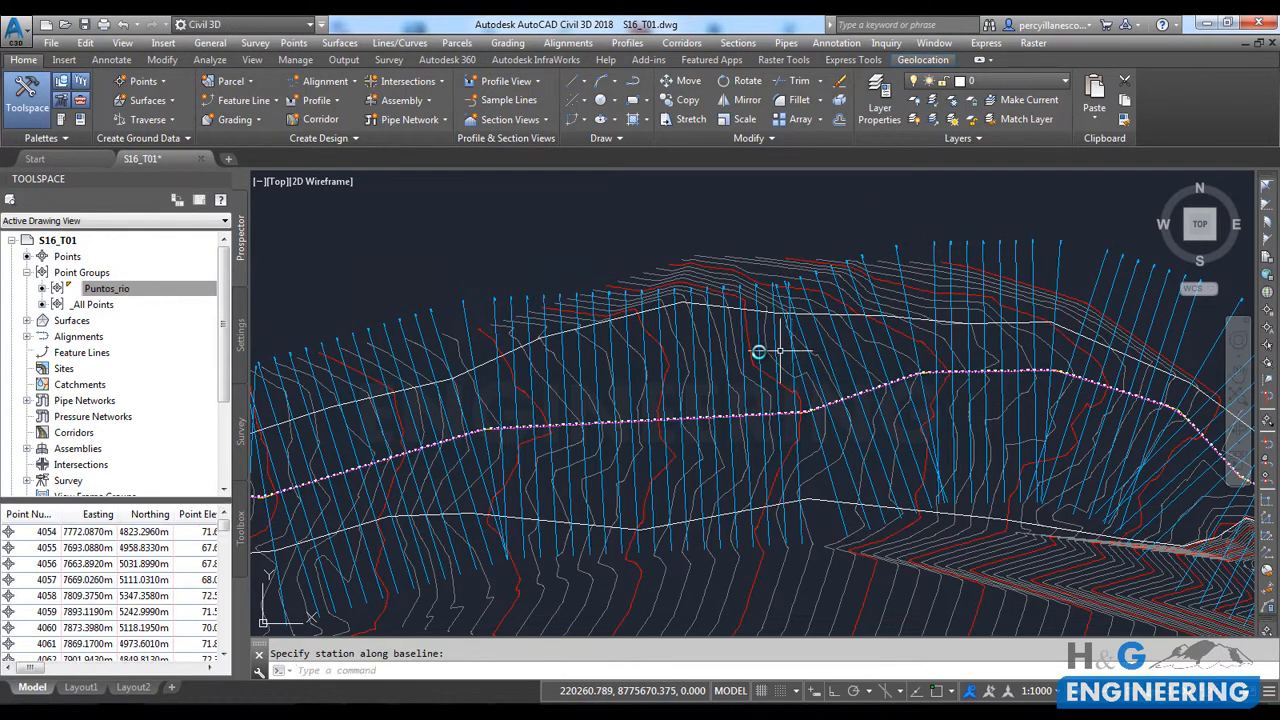
Step: Examine the sample lines along the whole Eje-Rio alignment, checking their extent past both banks and crossings at the bends
scroll(768, 337, down, 3)
scroll(436, 386, up, 3)
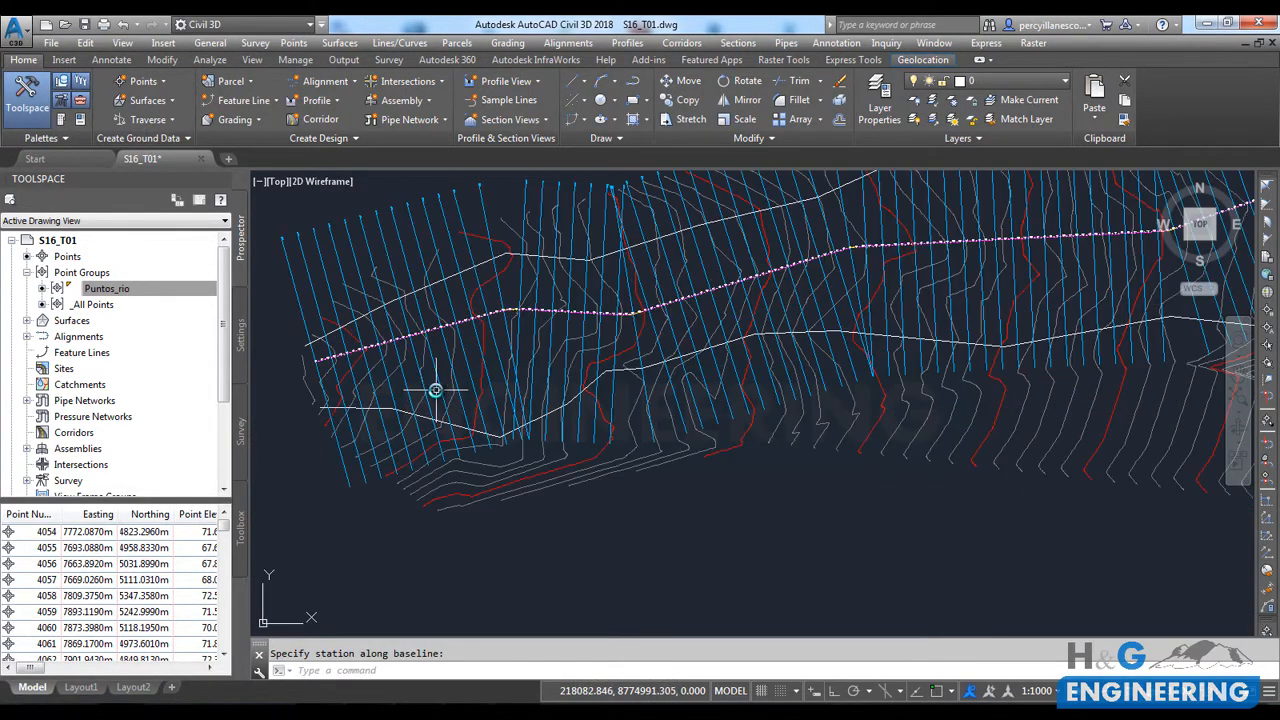
scroll(438, 376, down, 2)
scroll(750, 315, up, 2)
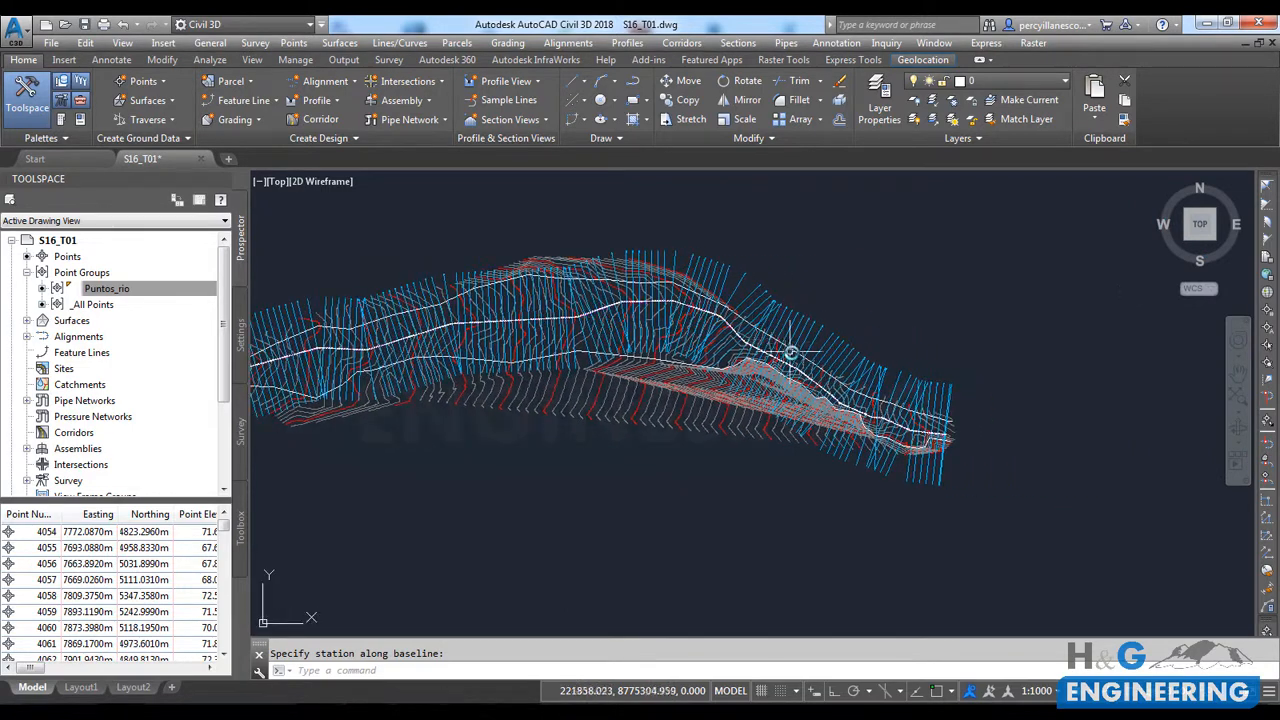
scroll(856, 390, up, 1)
scroll(900, 385, down, 2)
scroll(934, 370, up, 3)
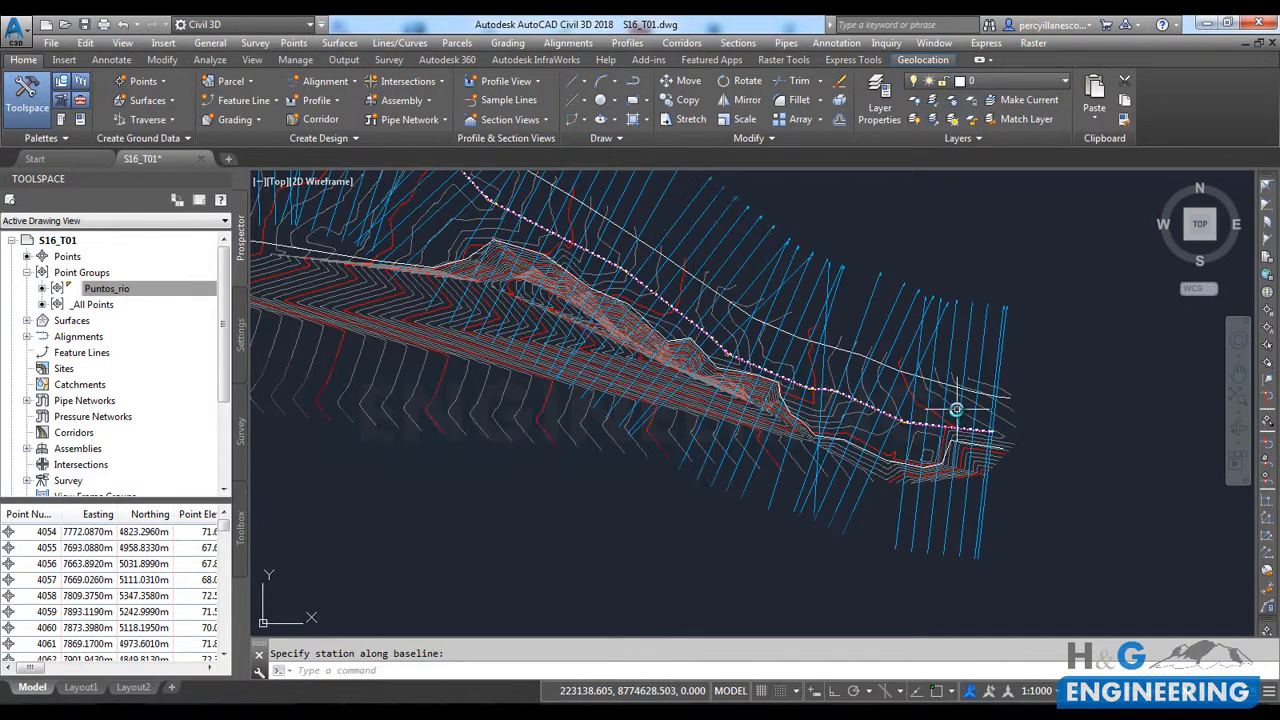
scroll(955, 408, down, 1)
middle_drag(751, 314, 889, 393)
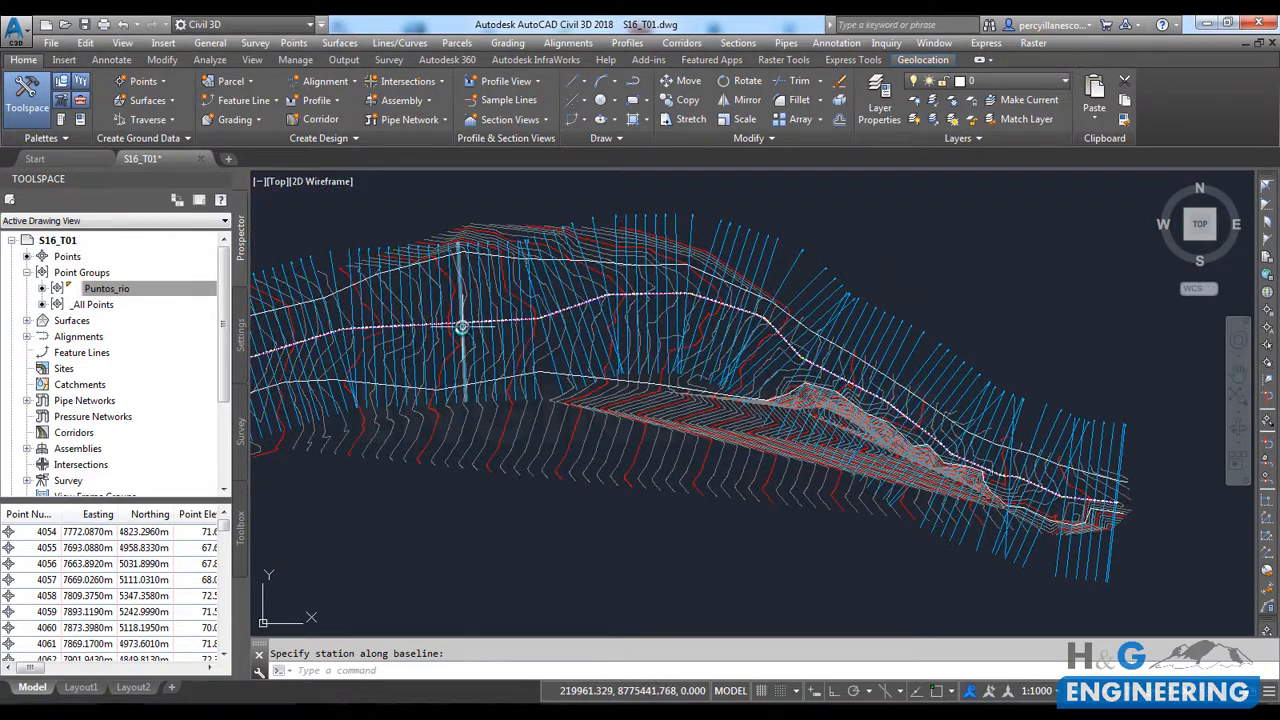
scroll(537, 280, up, 3)
scroll(569, 323, down, 3)
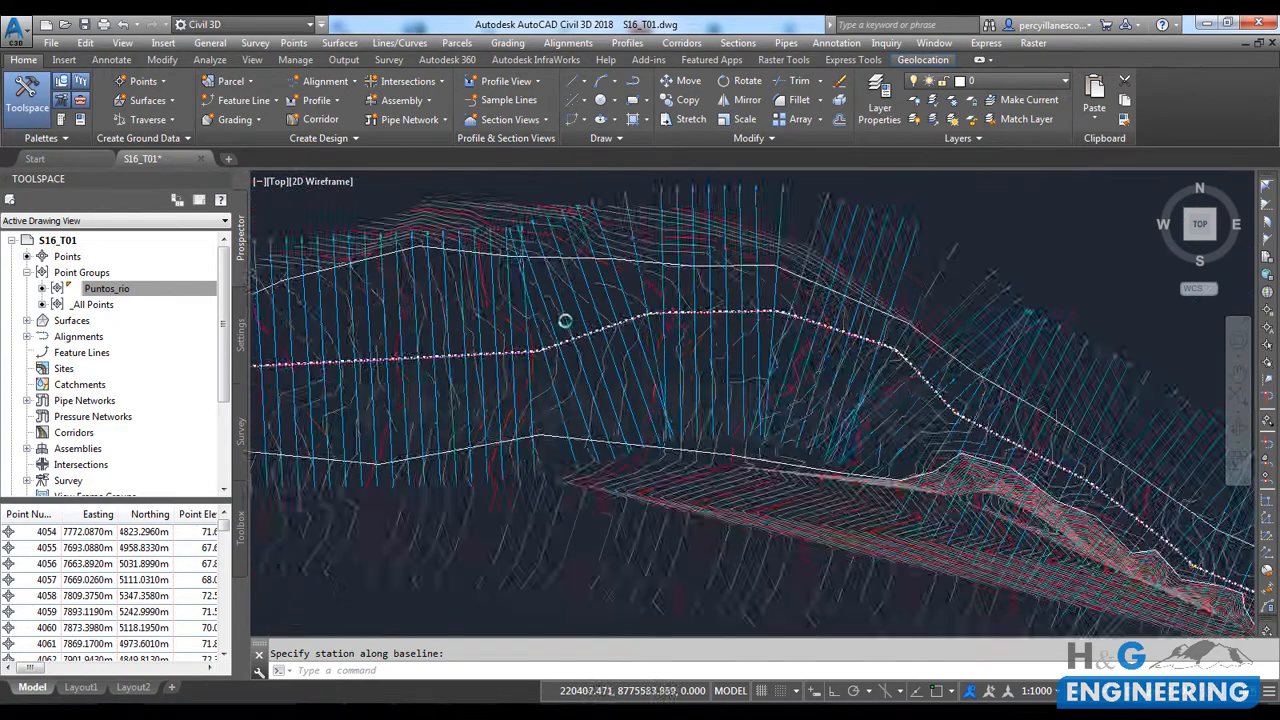
Step: Examine the sample lines at the two westernmost Eje-Rio bends, checking where neighbouring lines cross beyond the southern bank
scroll(334, 380, up, 5)
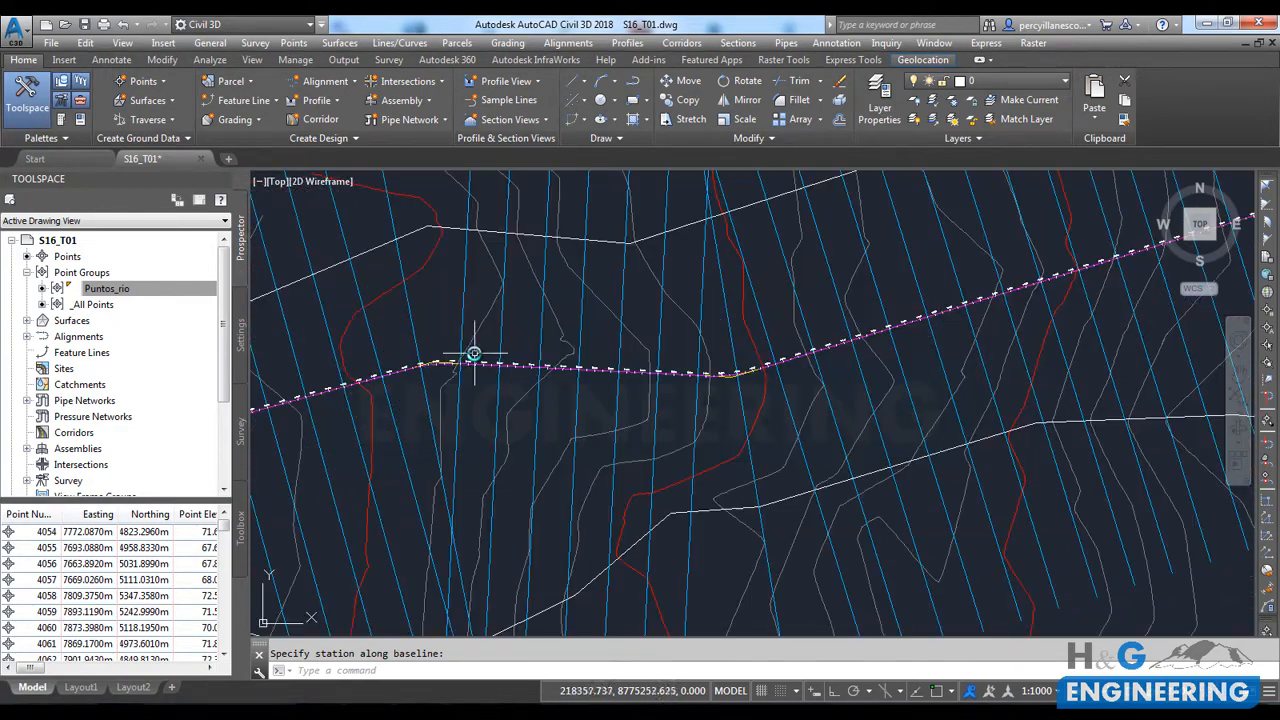
scroll(470, 380, down, 3)
scroll(423, 363, up, 4)
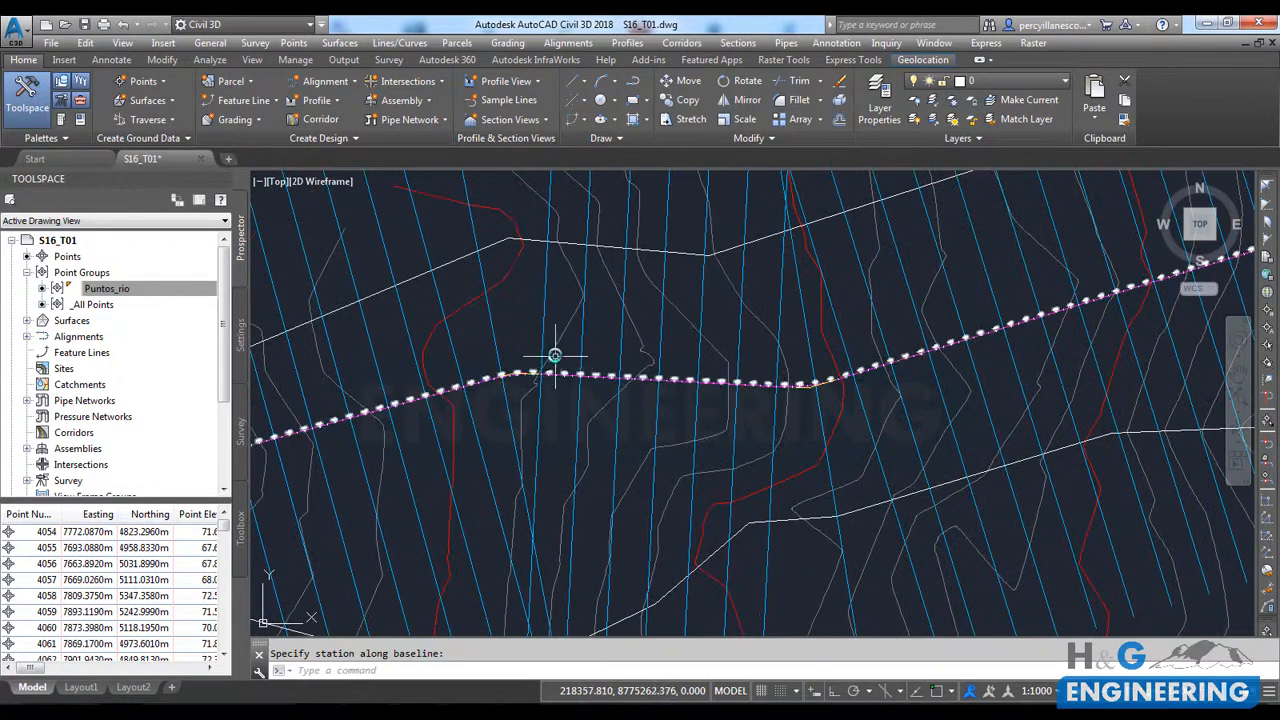
scroll(526, 300, down, 4)
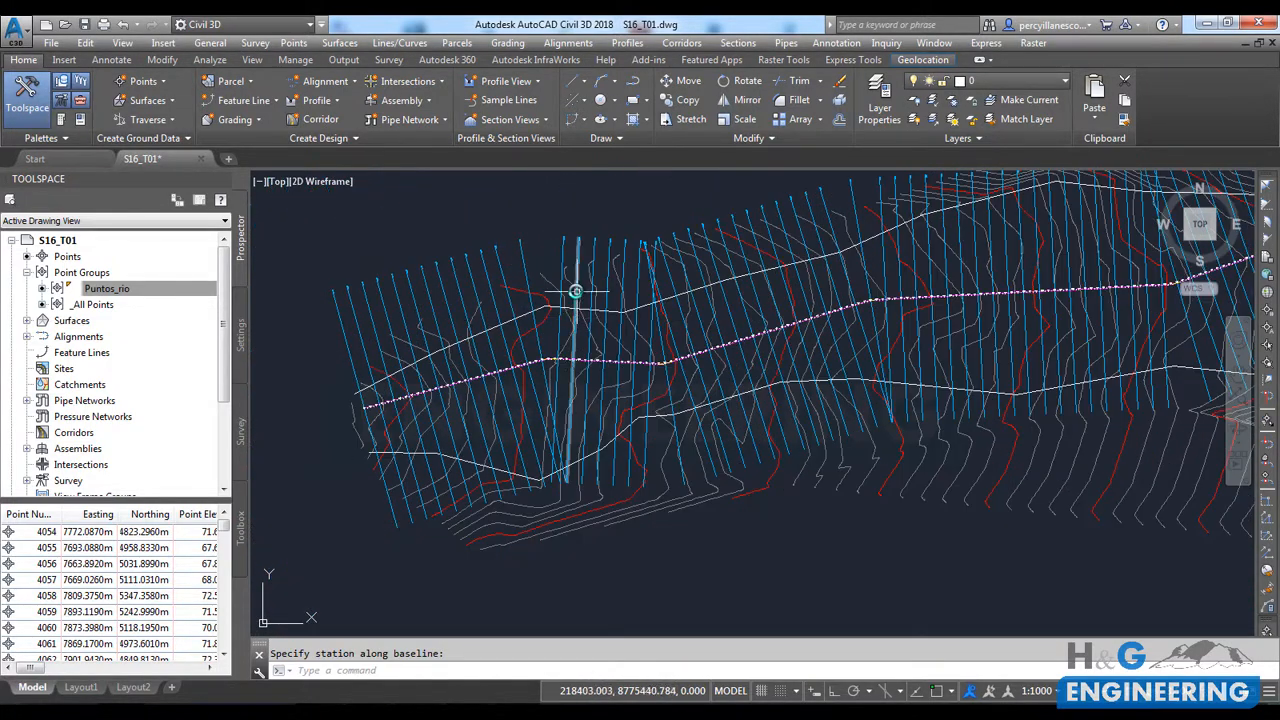
scroll(540, 310, up, 2)
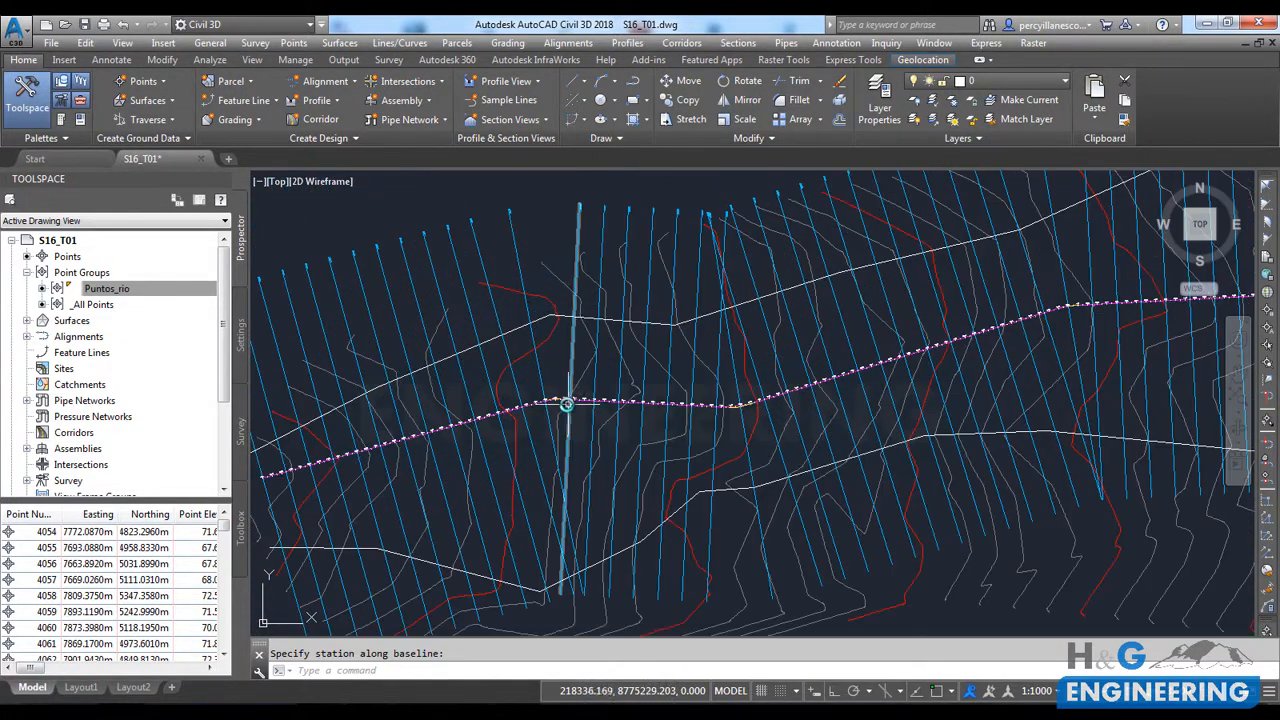
scroll(571, 405, up, 2)
scroll(583, 446, down, 3)
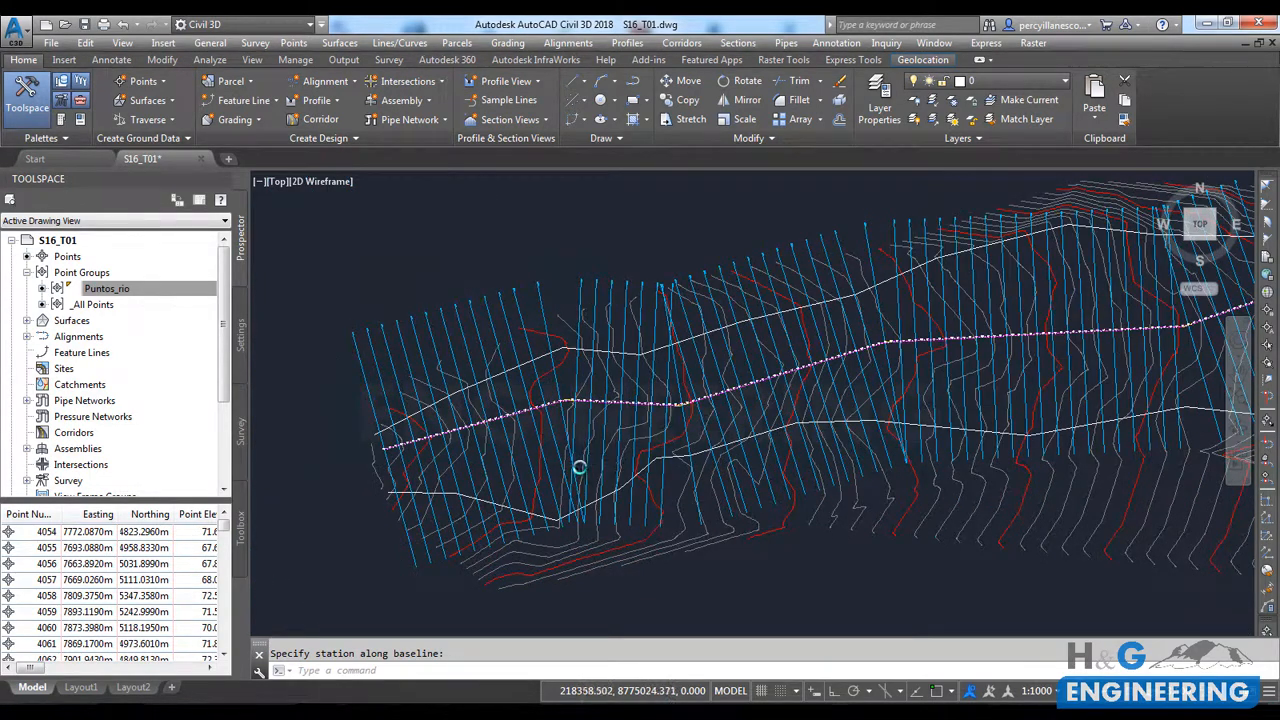
scroll(575, 466, up, 3)
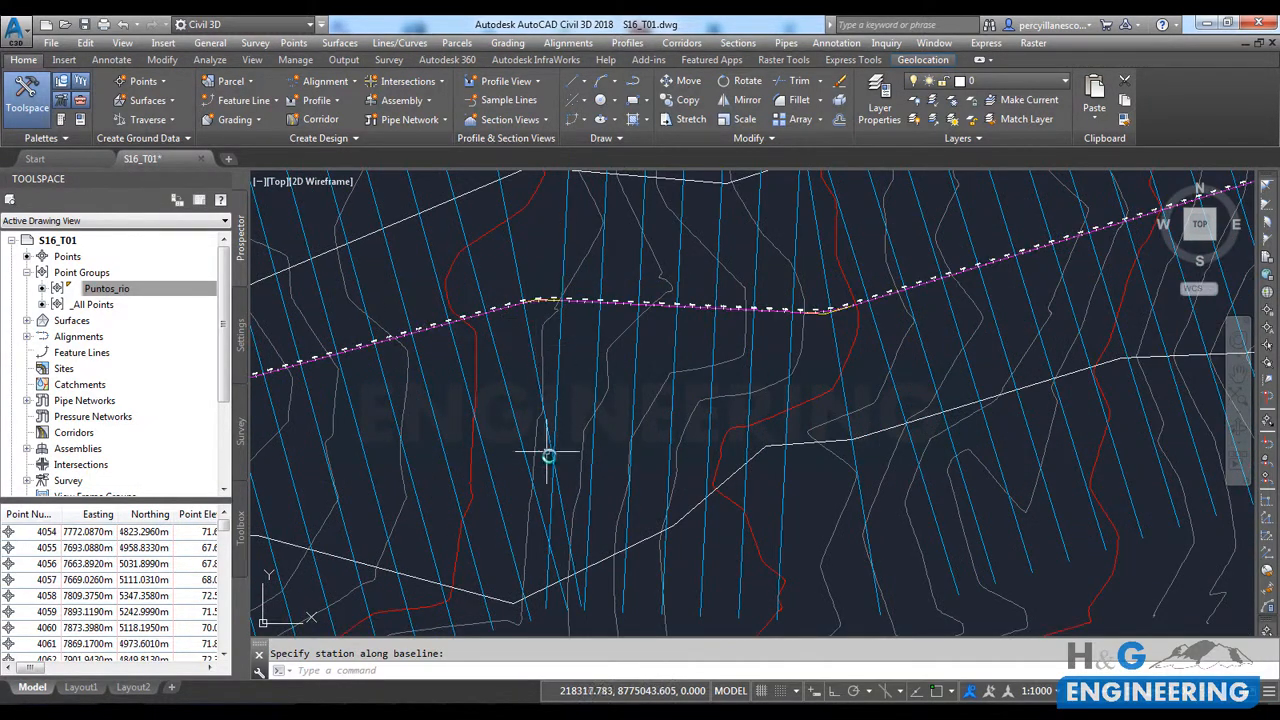
middle_drag(540, 336, 560, 445)
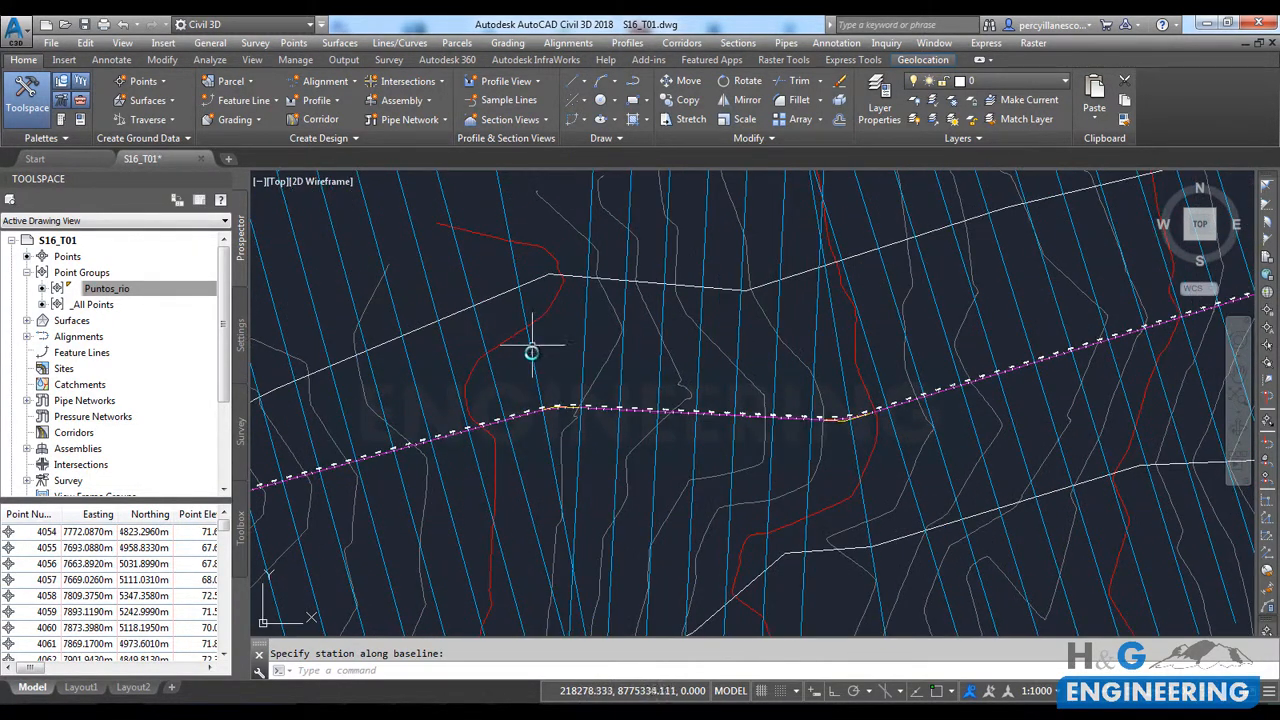
scroll(566, 363, down, 5)
scroll(560, 400, up, 3)
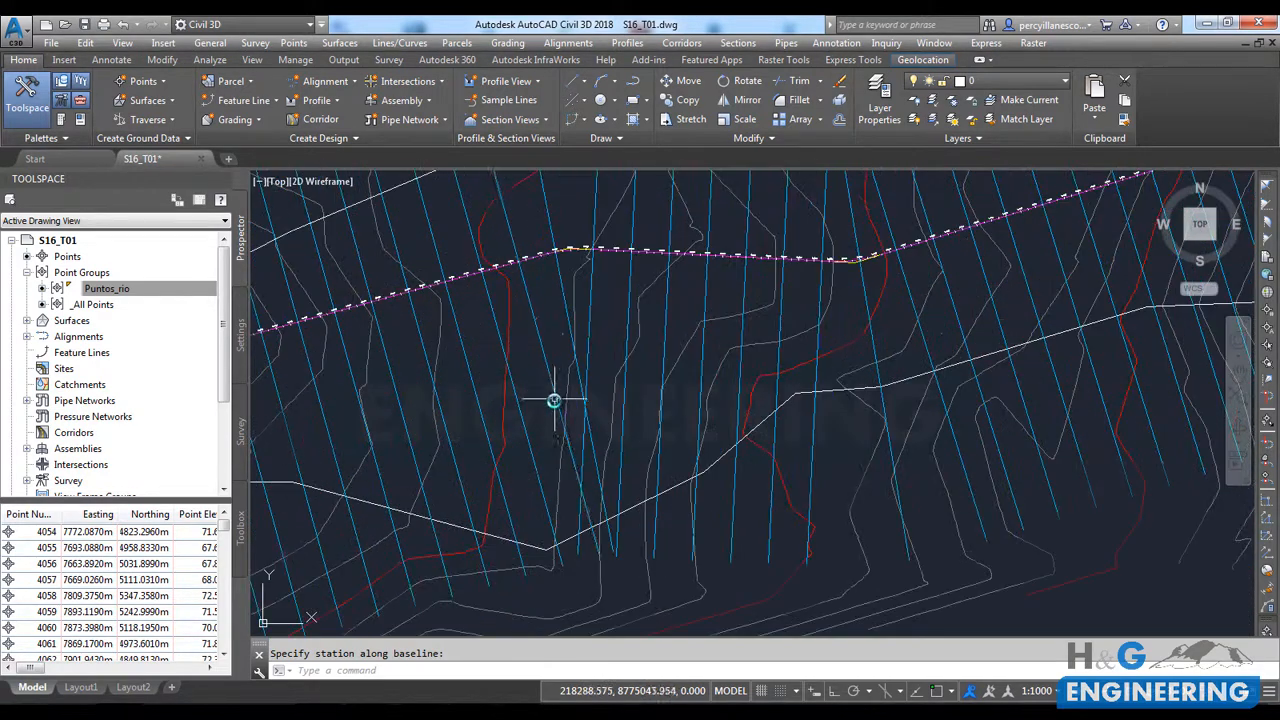
scroll(603, 397, down, 3)
scroll(606, 373, up, 5)
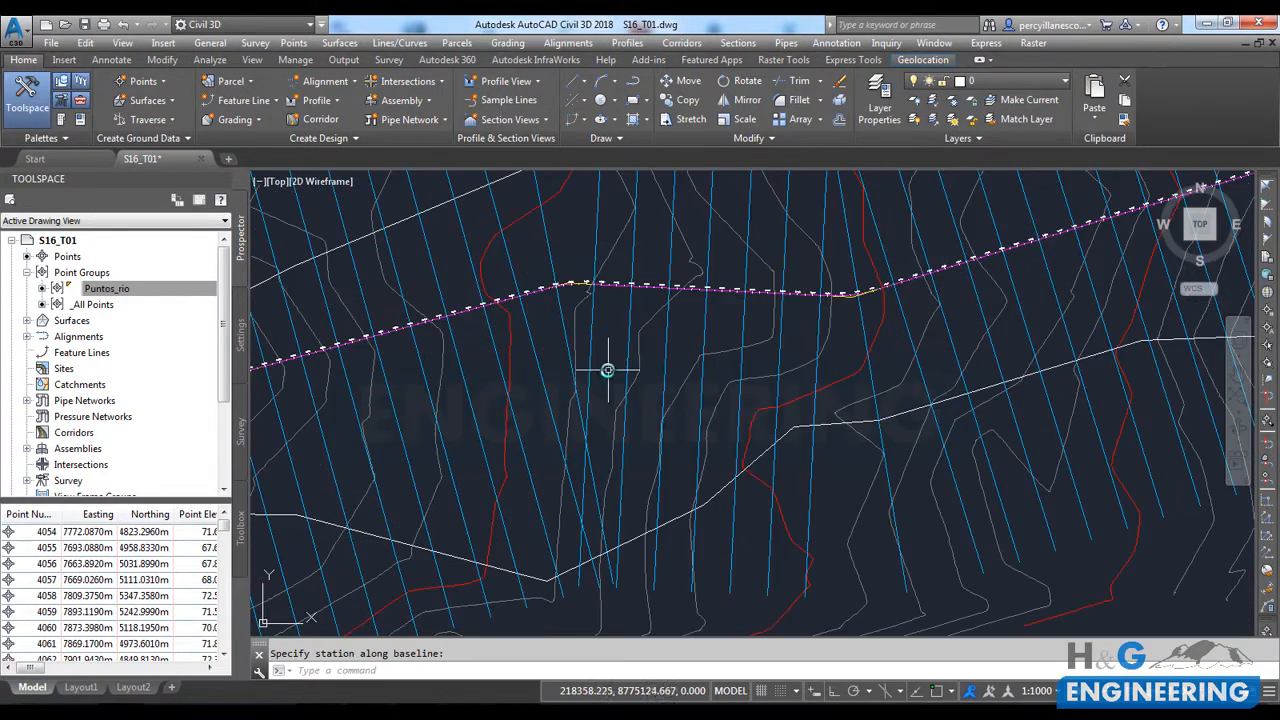
Step: Stretch the southern end of sample line SL-14 eastward to the end of SL-13 at the westernmost bend
click(591, 363)
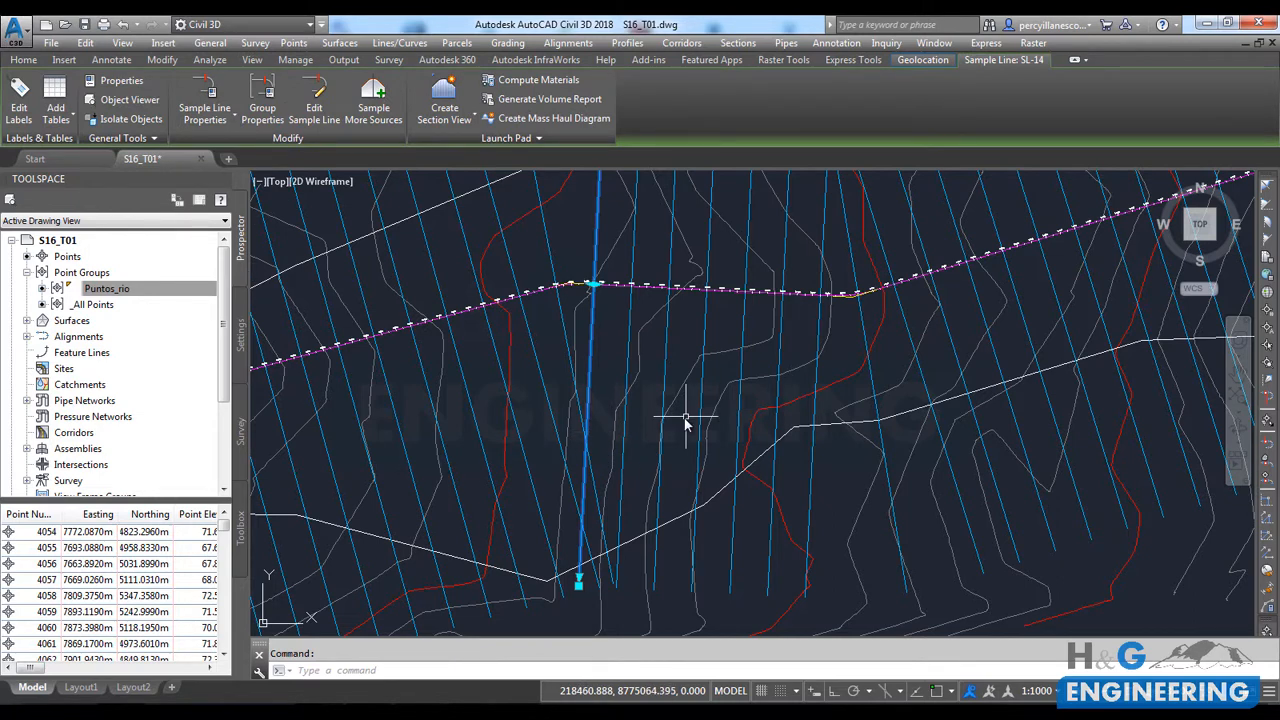
click(579, 581)
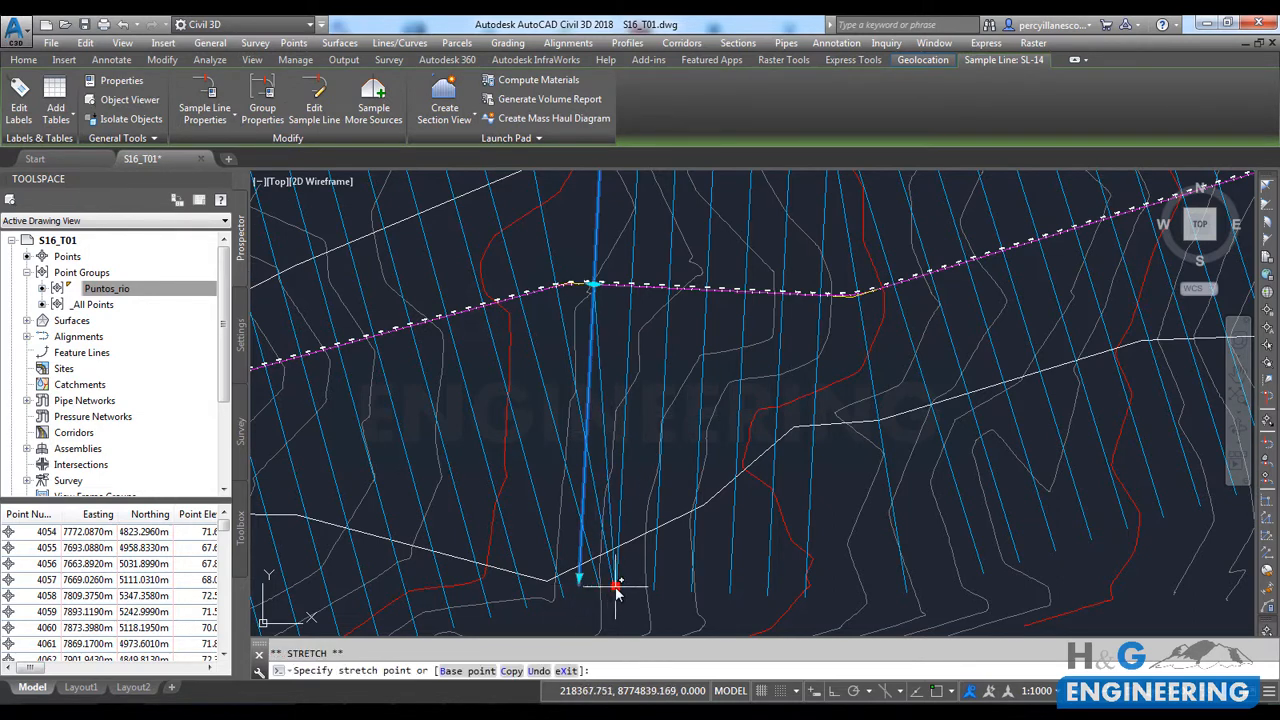
click(615, 585)
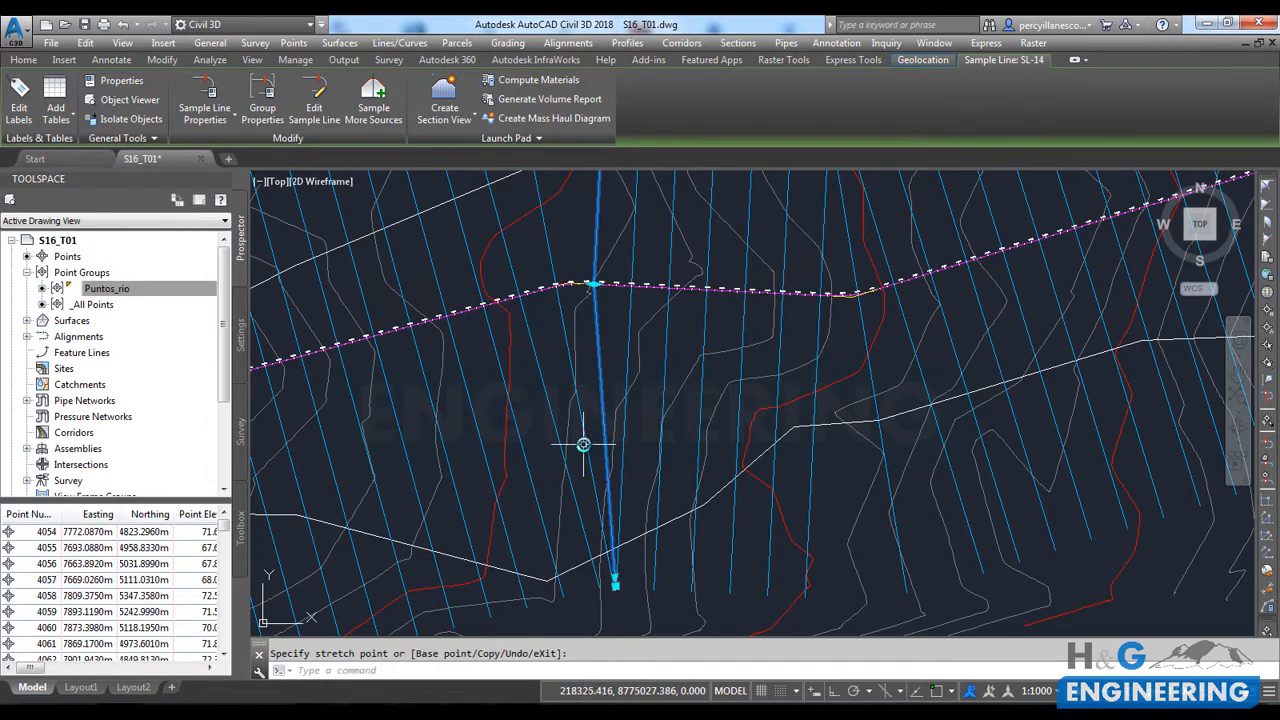
click(603, 597)
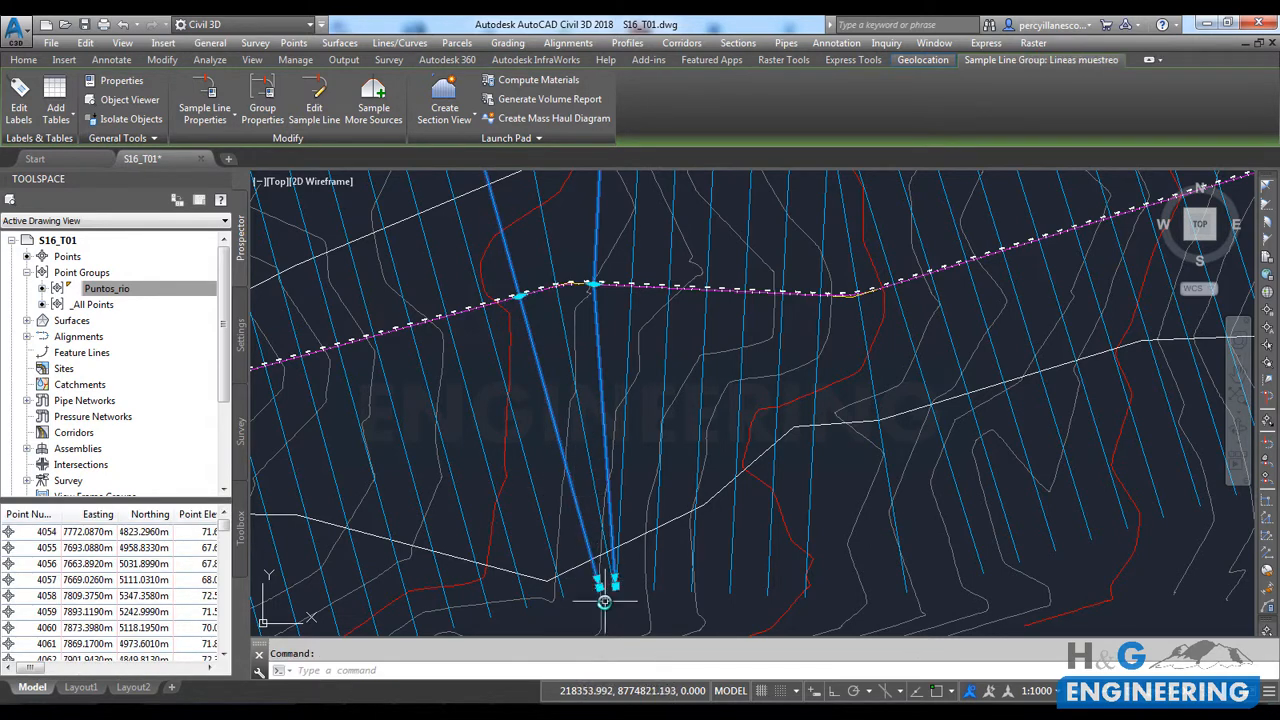
click(600, 590)
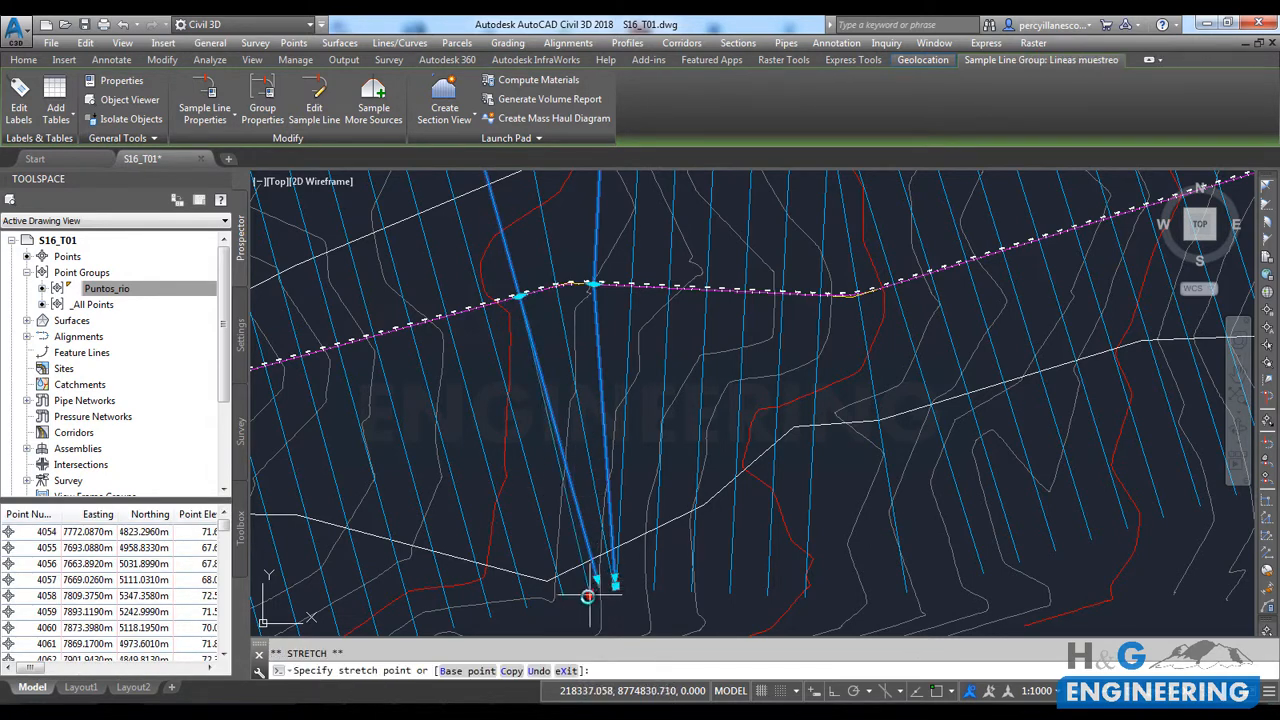
key(Escape)
Step: Stretch the southern end of SL-13 westward, and shift SL-14's southern end slightly back west beside it
click(596, 506)
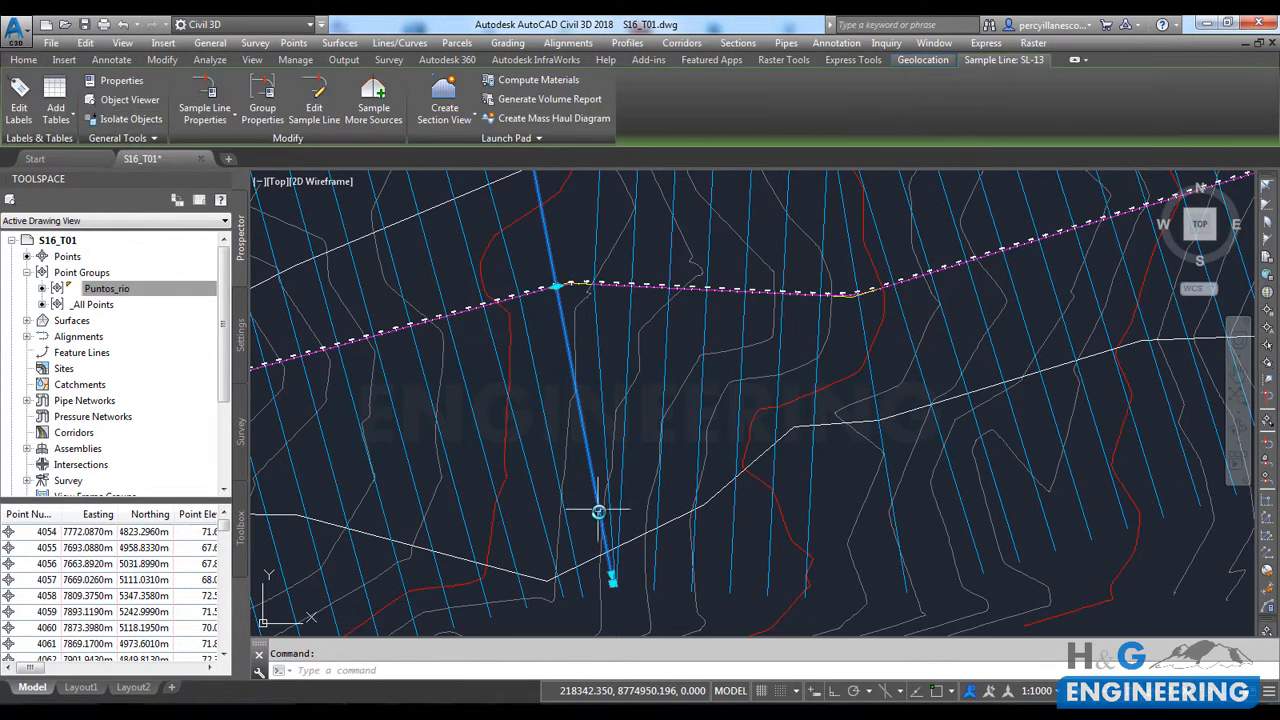
click(611, 583)
click(598, 586)
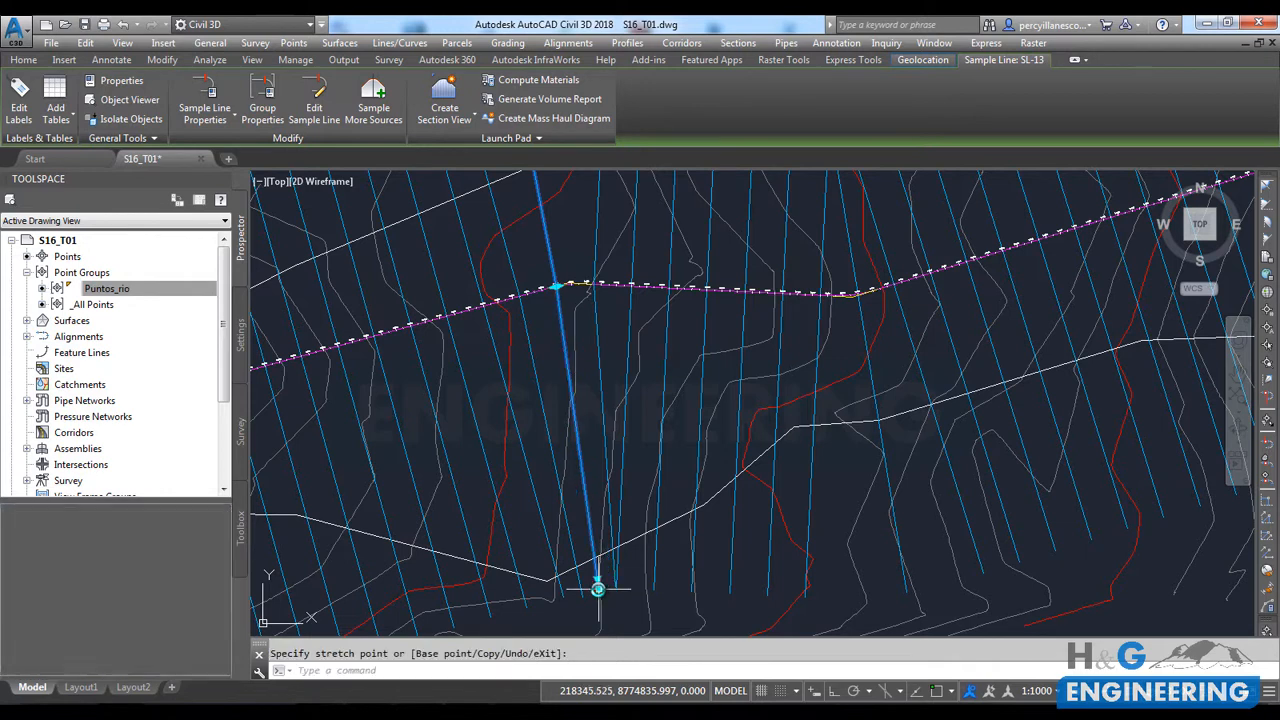
click(610, 535)
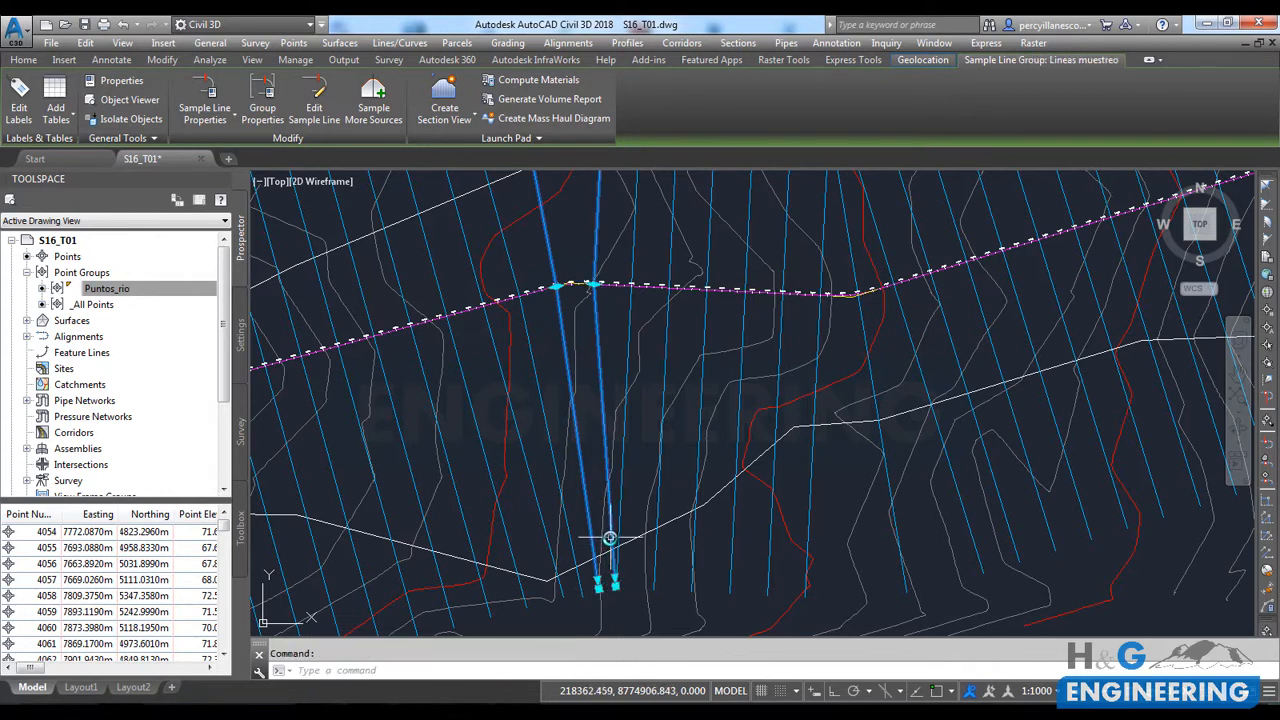
click(613, 587)
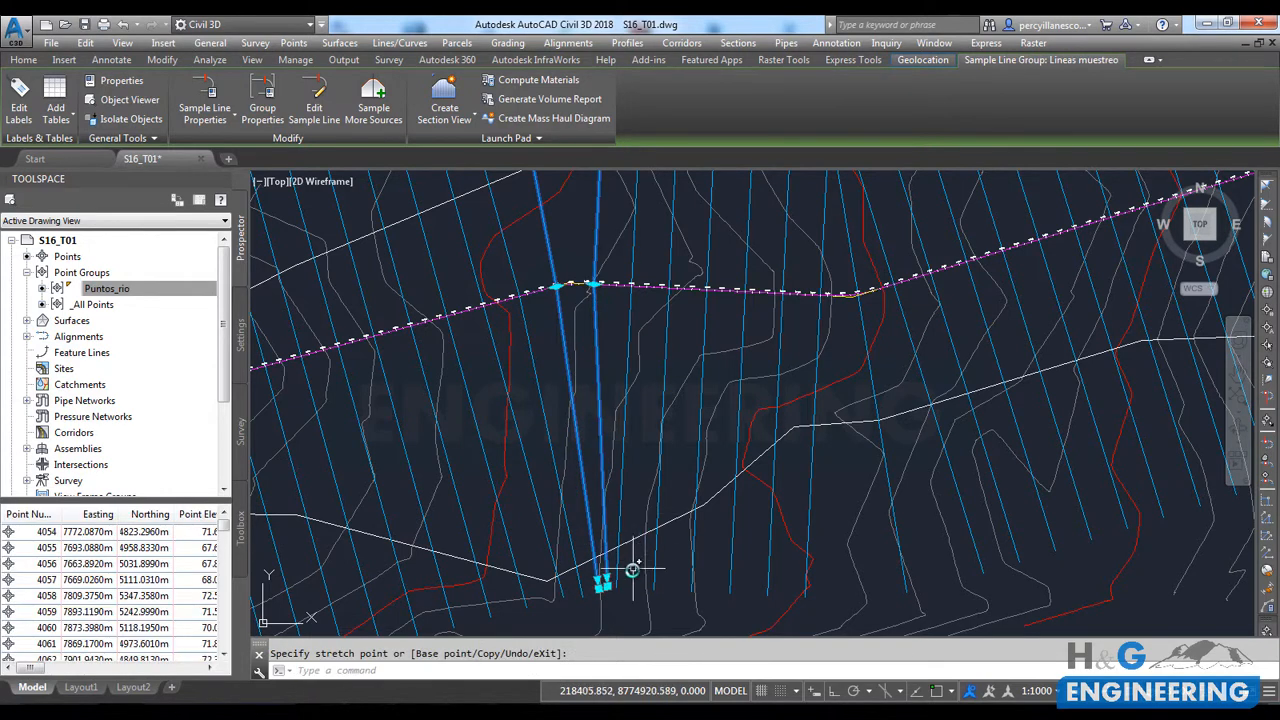
key(Escape)
key(Escape)
Step: Stretch the northern end of sample line SL-22 eastward at the second bend, close to the end of SL-20
scroll(640, 530, down, 3)
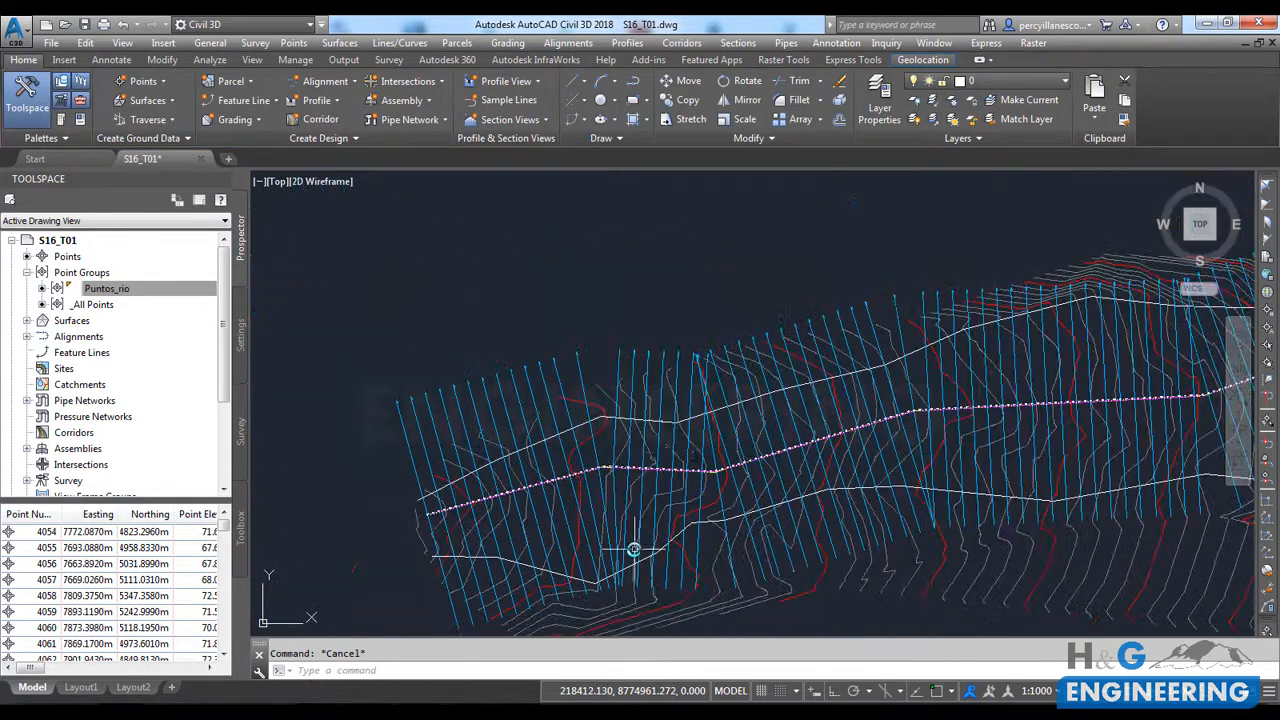
middle_drag(731, 407, 681, 403)
scroll(689, 468, up, 1)
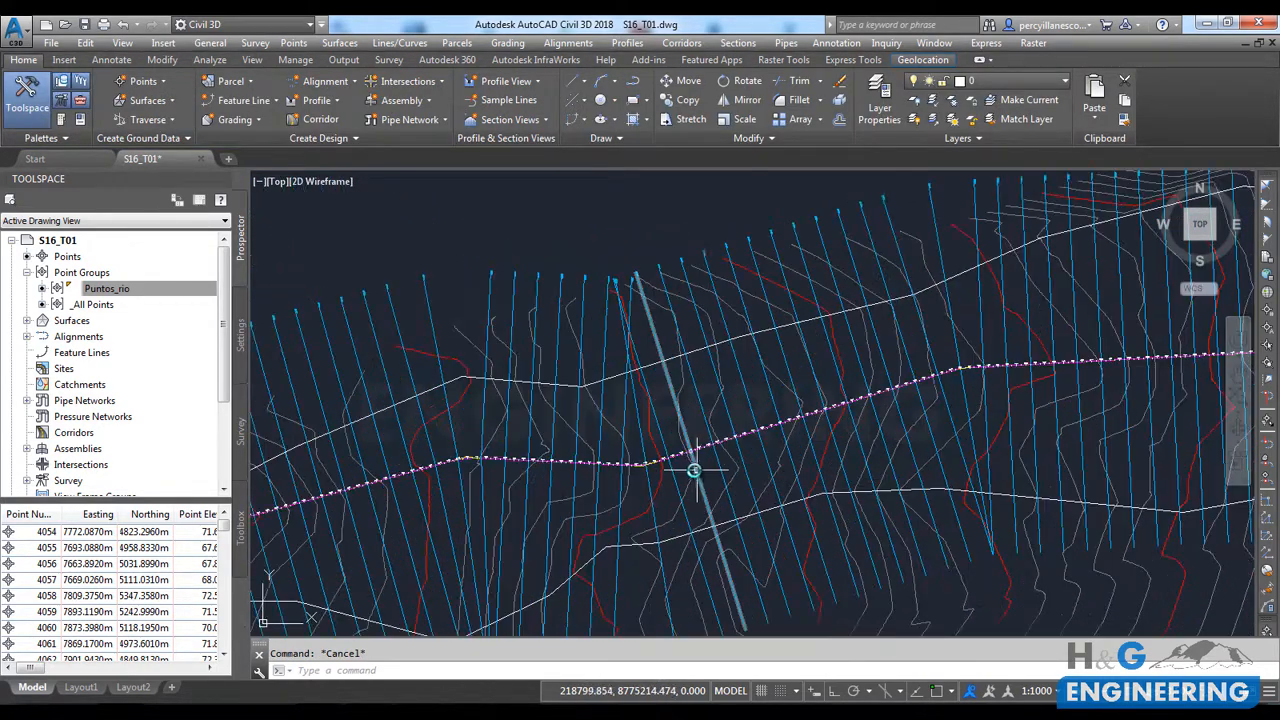
scroll(634, 416, down, 1)
scroll(633, 375, up, 2)
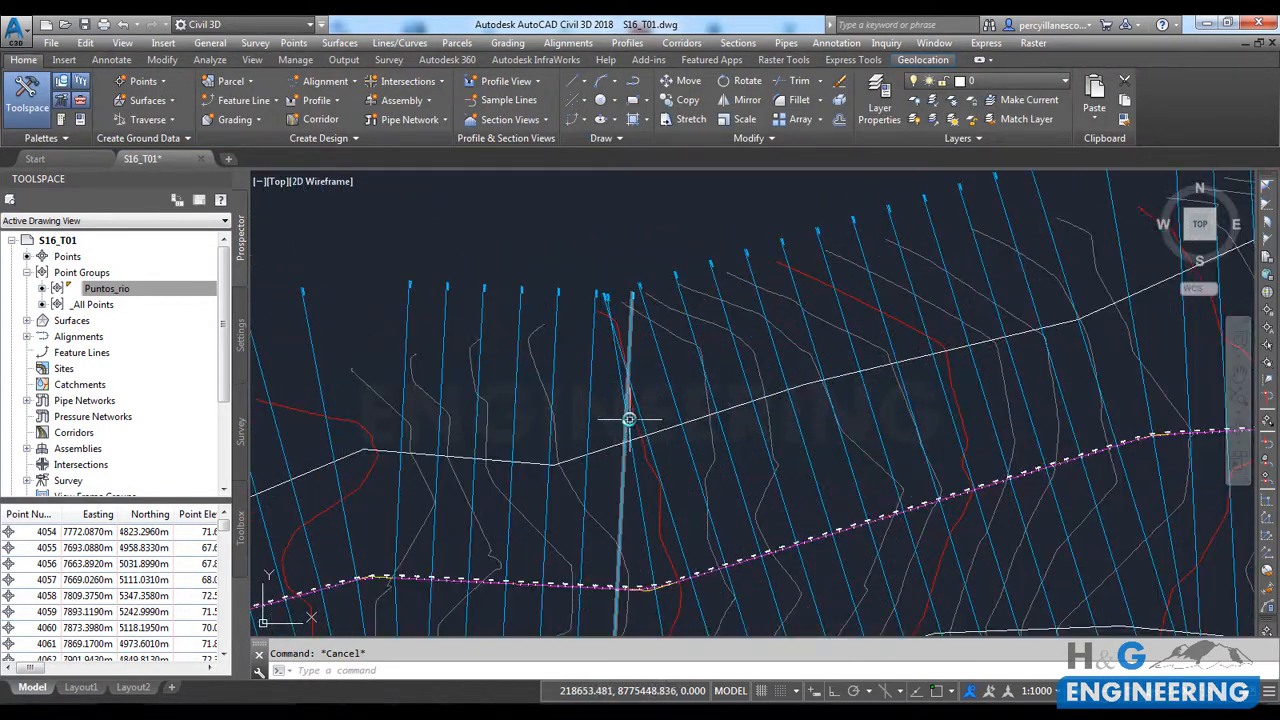
click(628, 360)
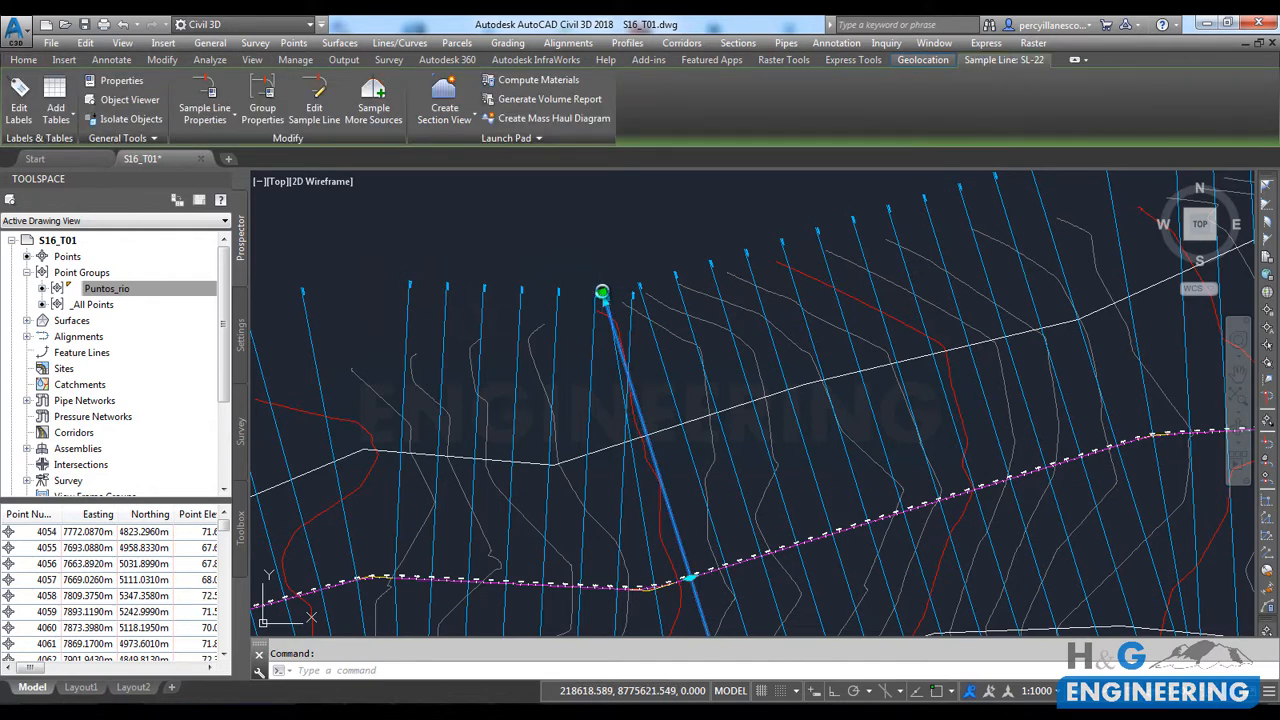
click(602, 292)
scroll(618, 292, up, 2)
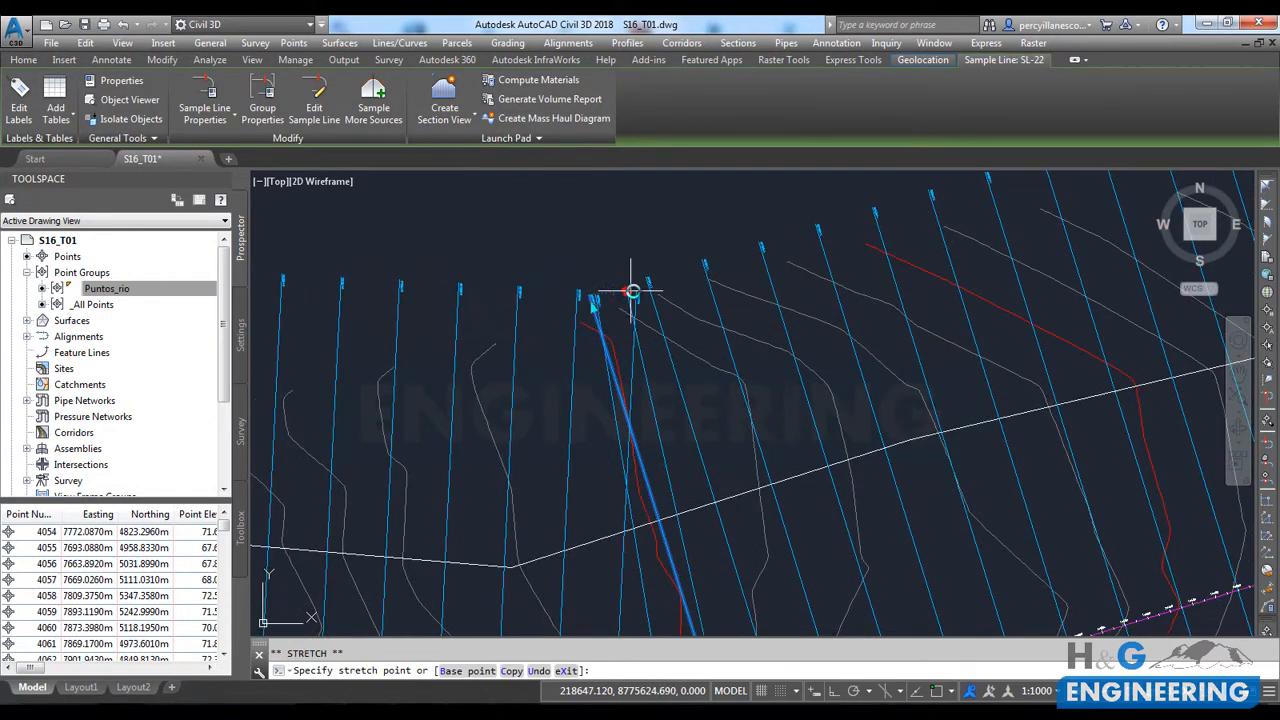
scroll(620, 291, up, 2)
click(629, 294)
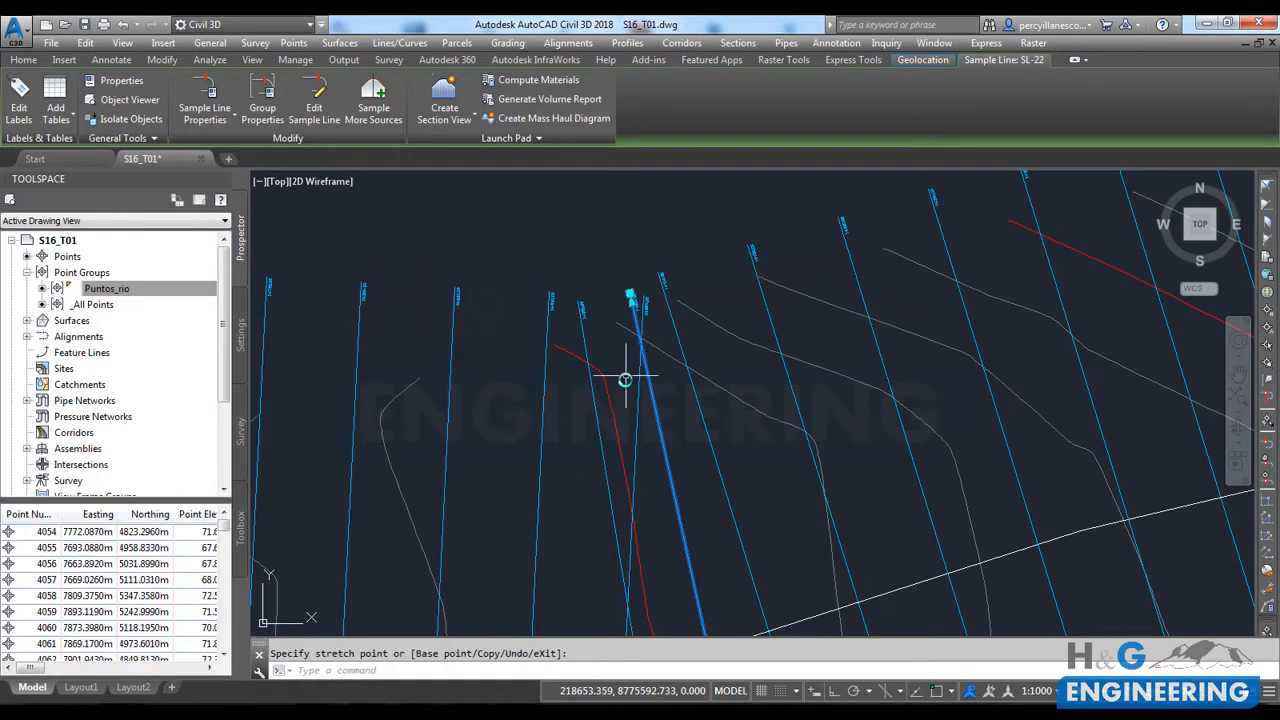
scroll(603, 294, down, 6)
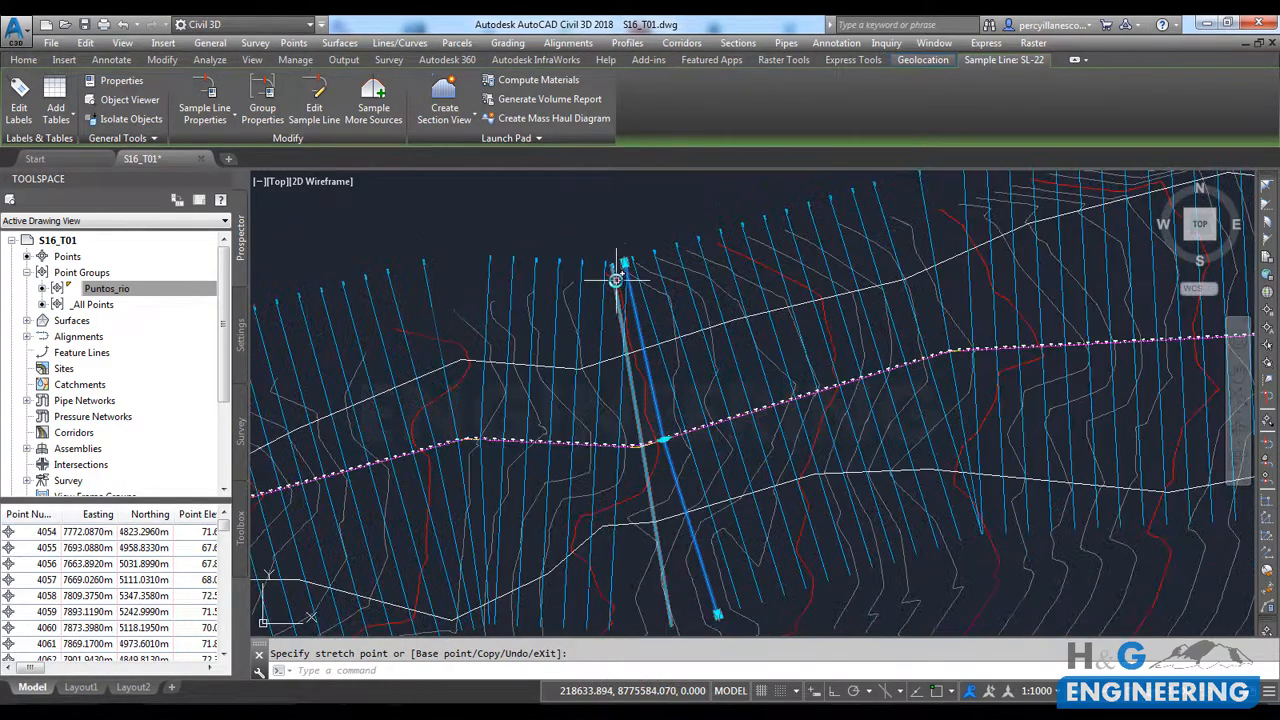
scroll(658, 438, up, 2)
key(Escape)
Step: Stretch the northern end of sample line SL-20 westward, just past the end of SL-21
middle_drag(605, 352, 634, 442)
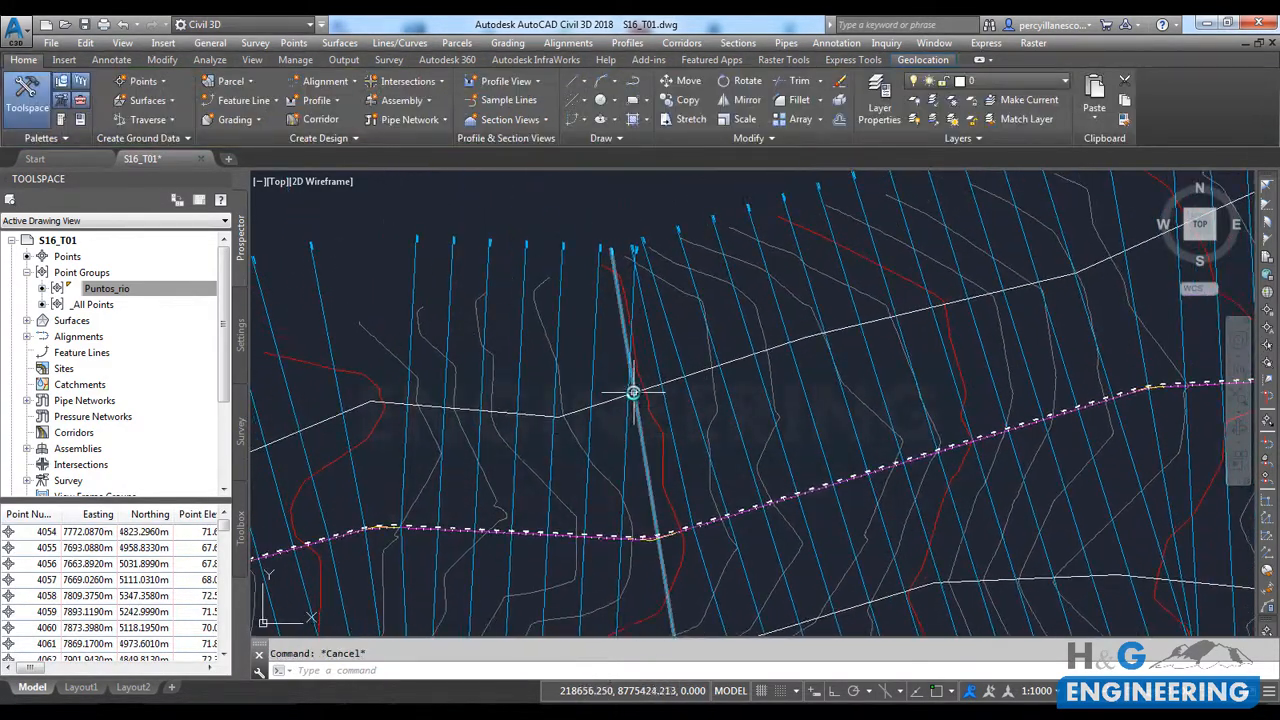
click(626, 418)
click(634, 243)
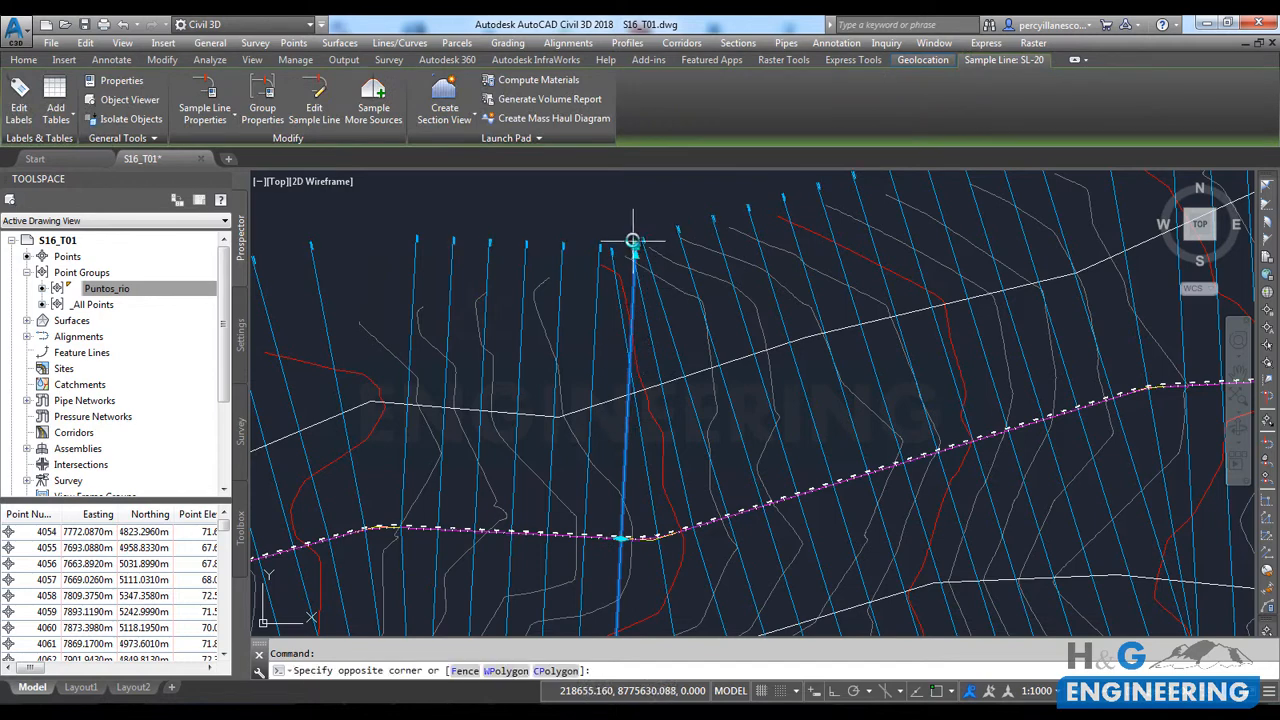
scroll(615, 241, up, 4)
key(Escape)
click(659, 255)
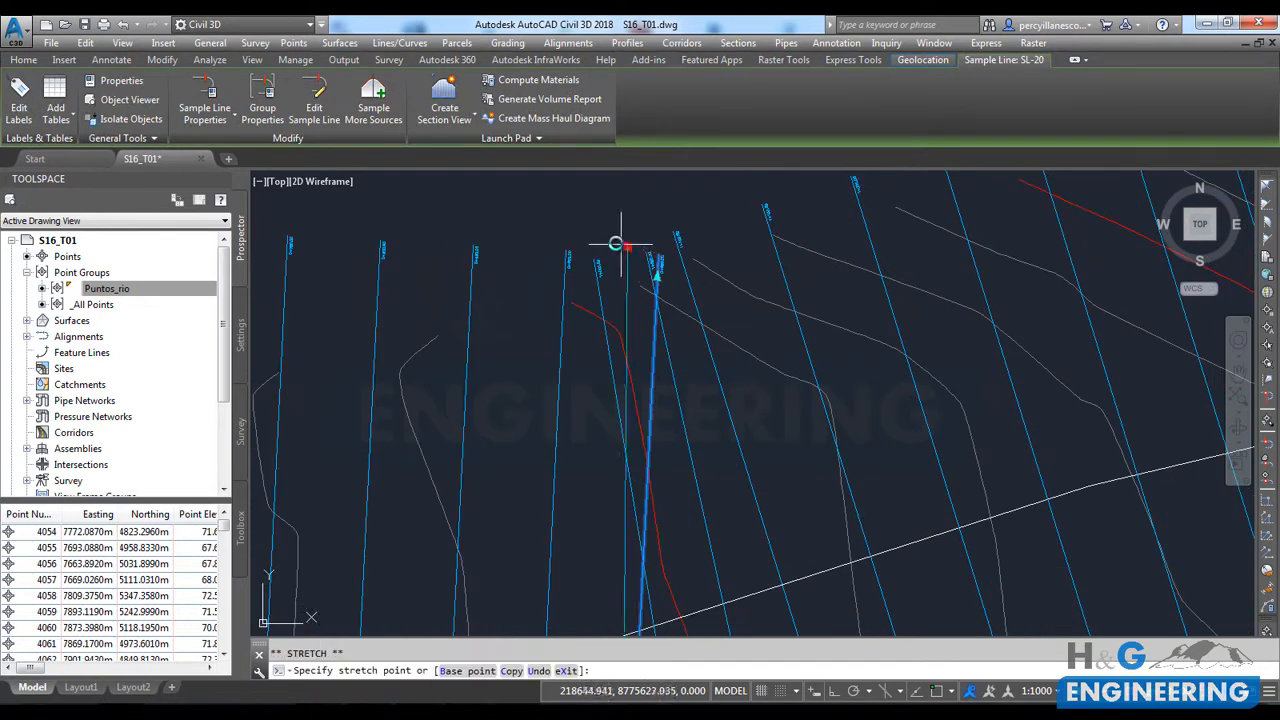
click(604, 268)
key(Escape)
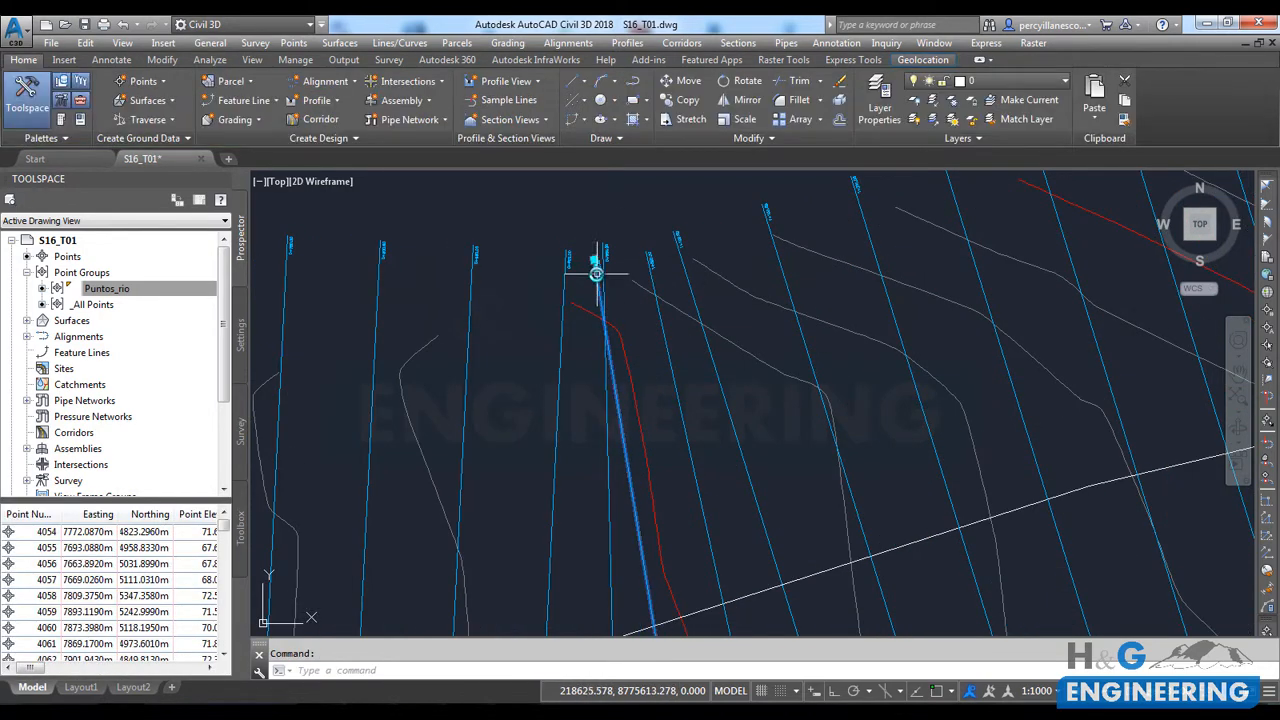
Step: Stretch the northern end of sample line SL-21 eastward so it sits between SL-20 and SL-22
click(594, 268)
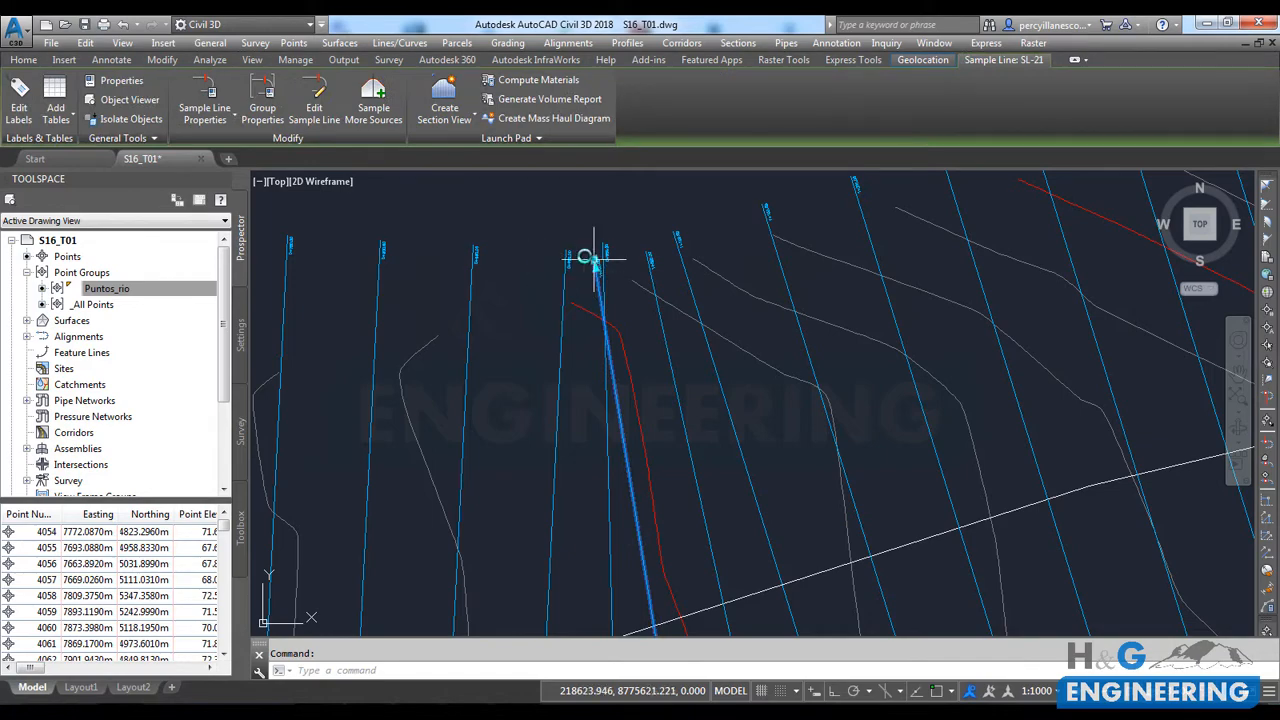
click(594, 260)
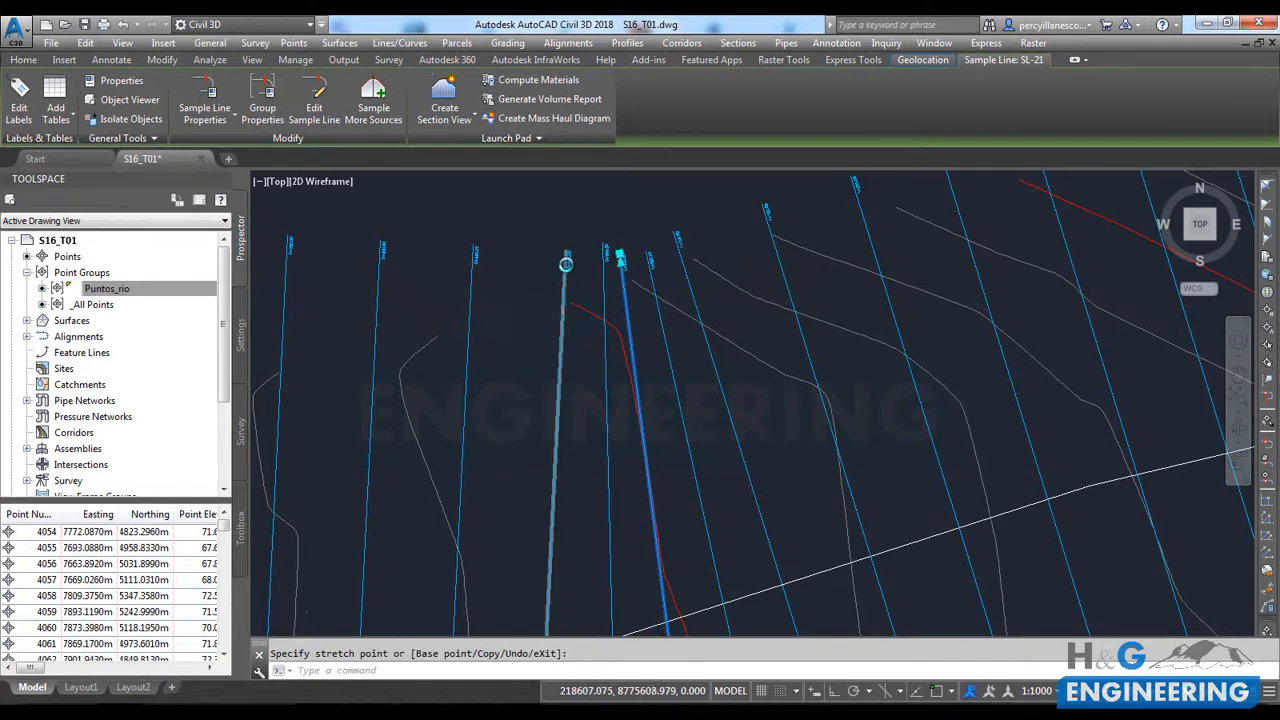
scroll(566, 264, down, 3)
middle_drag(589, 386, 580, 303)
key(Escape)
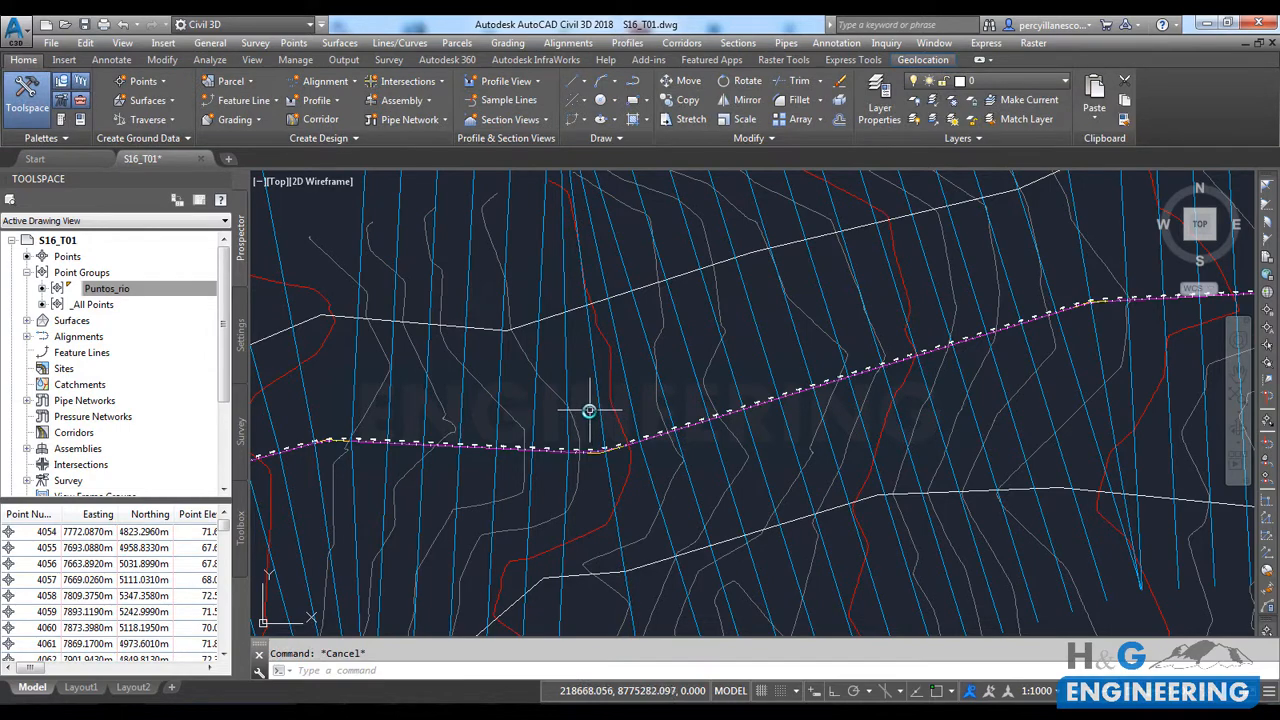
Step: Stretch the southern end of sample line SL-34 westward at the third bend, clear of the neighbouring sample line
shift+middle_drag(587, 413, 635, 387)
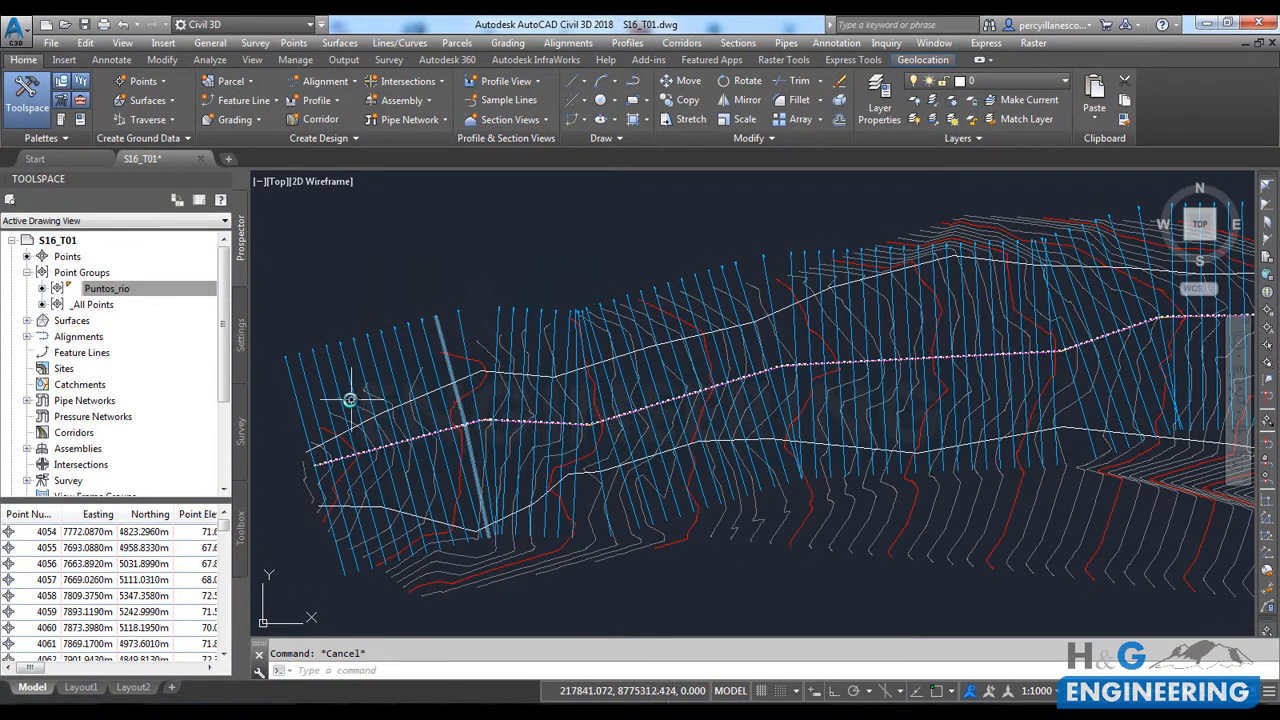
shift+middle_drag(413, 321, 434, 354)
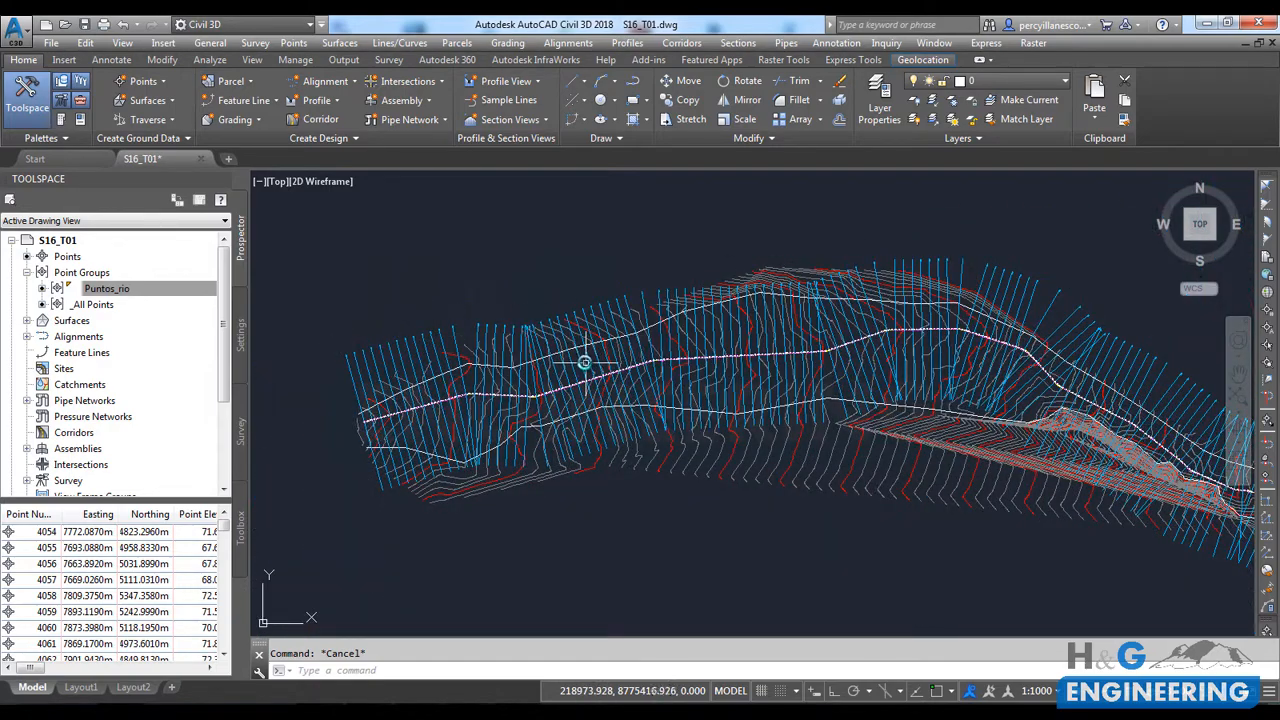
scroll(625, 305, up, 3)
scroll(633, 401, down, 2)
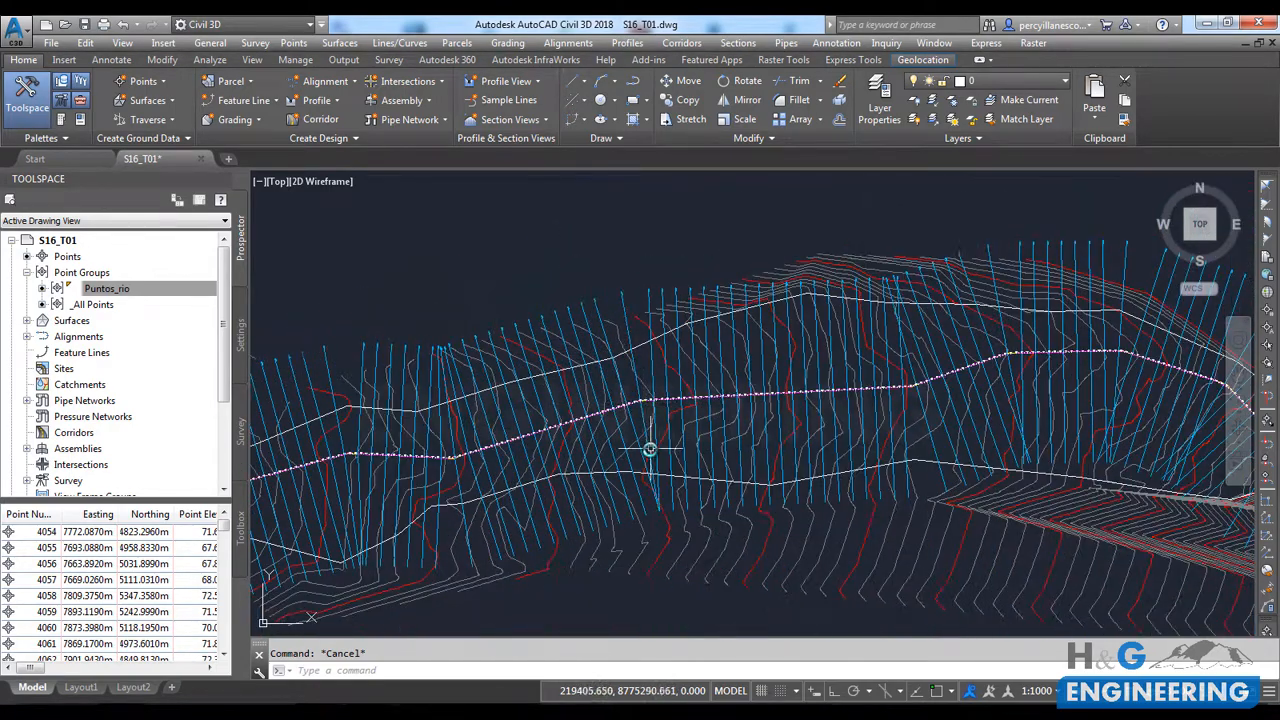
scroll(650, 452, up, 2)
middle_drag(683, 500, 678, 472)
click(643, 476)
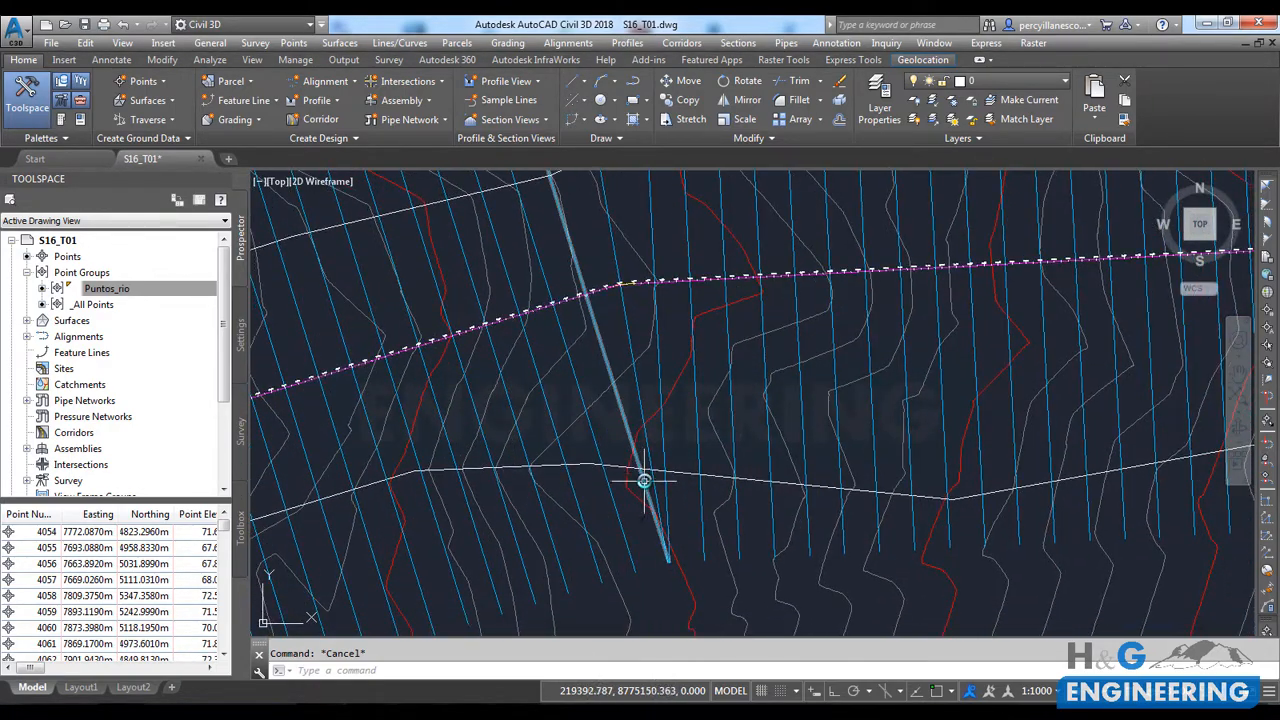
scroll(654, 557, up, 3)
click(683, 563)
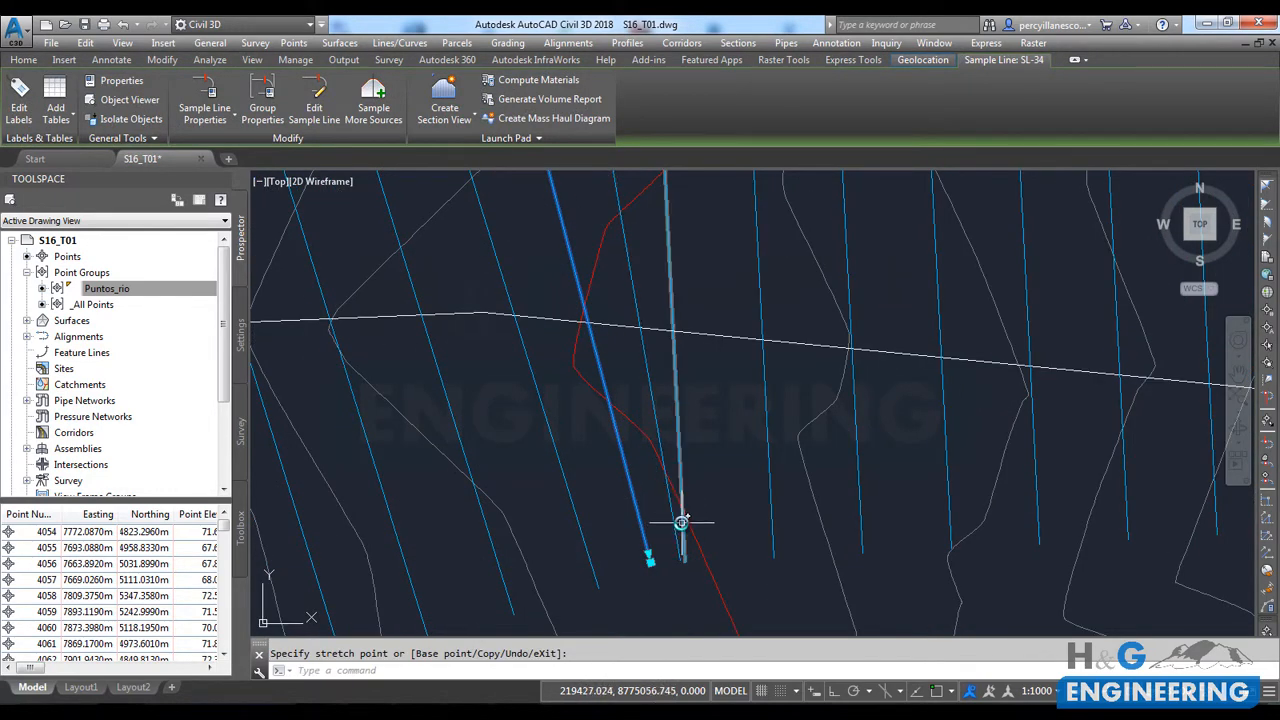
Step: Shift the southern end of the sample line just east of SL-34 slightly westward
click(678, 561)
click(678, 562)
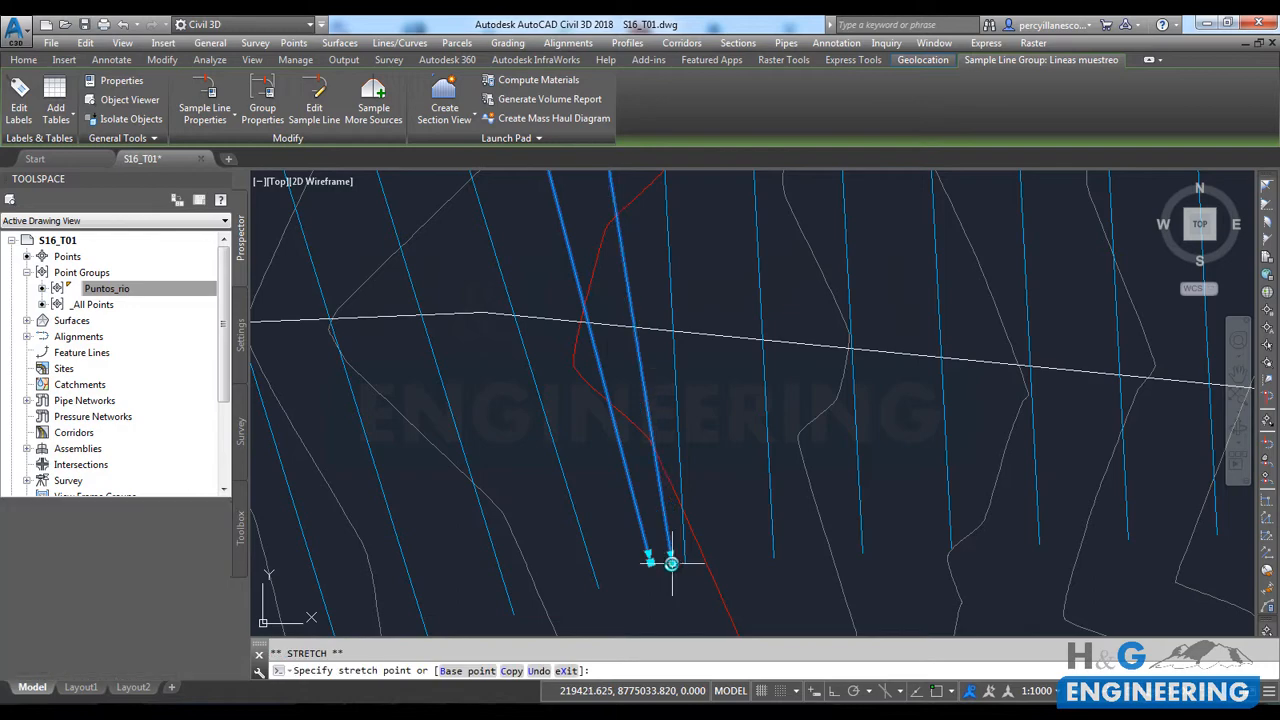
scroll(660, 551, down, 3)
key(Escape)
key(Escape)
Step: Stretch the northern end of sample line SL-56 eastward at the fourth bend, past SL-54 and close to the next line
scroll(576, 455, down, 2)
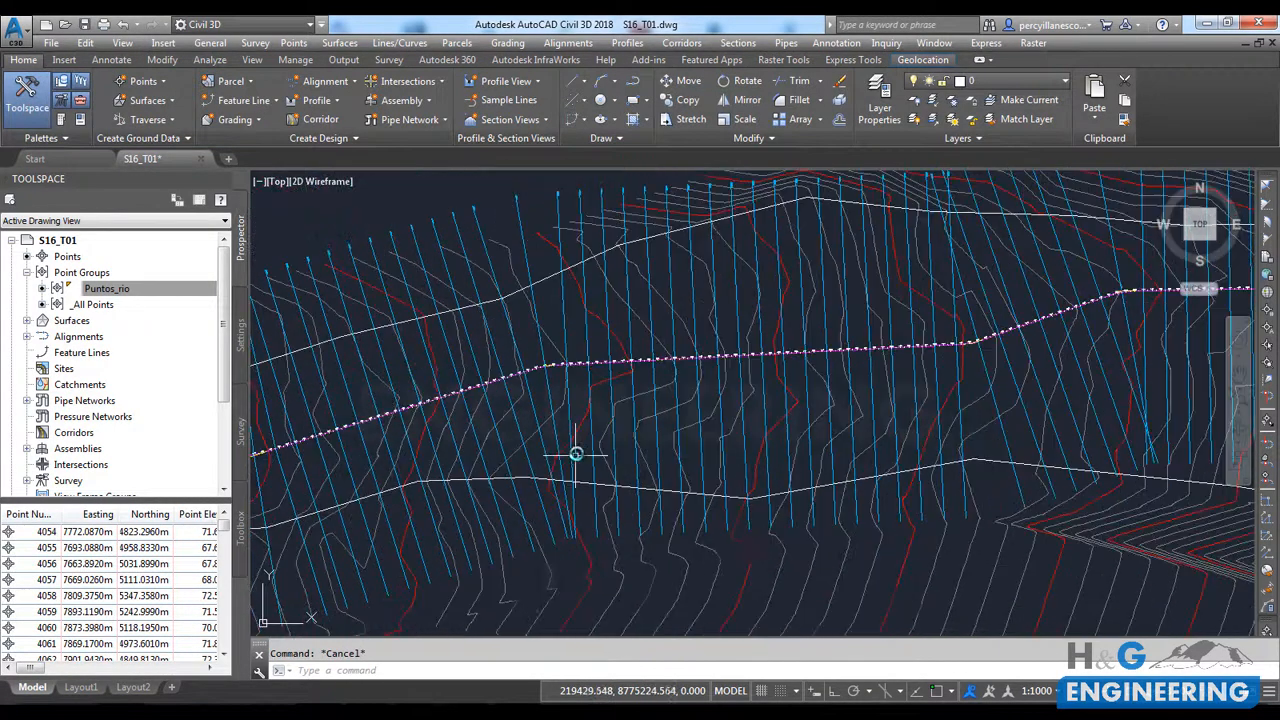
scroll(617, 467, down, 4)
scroll(650, 380, up, 5)
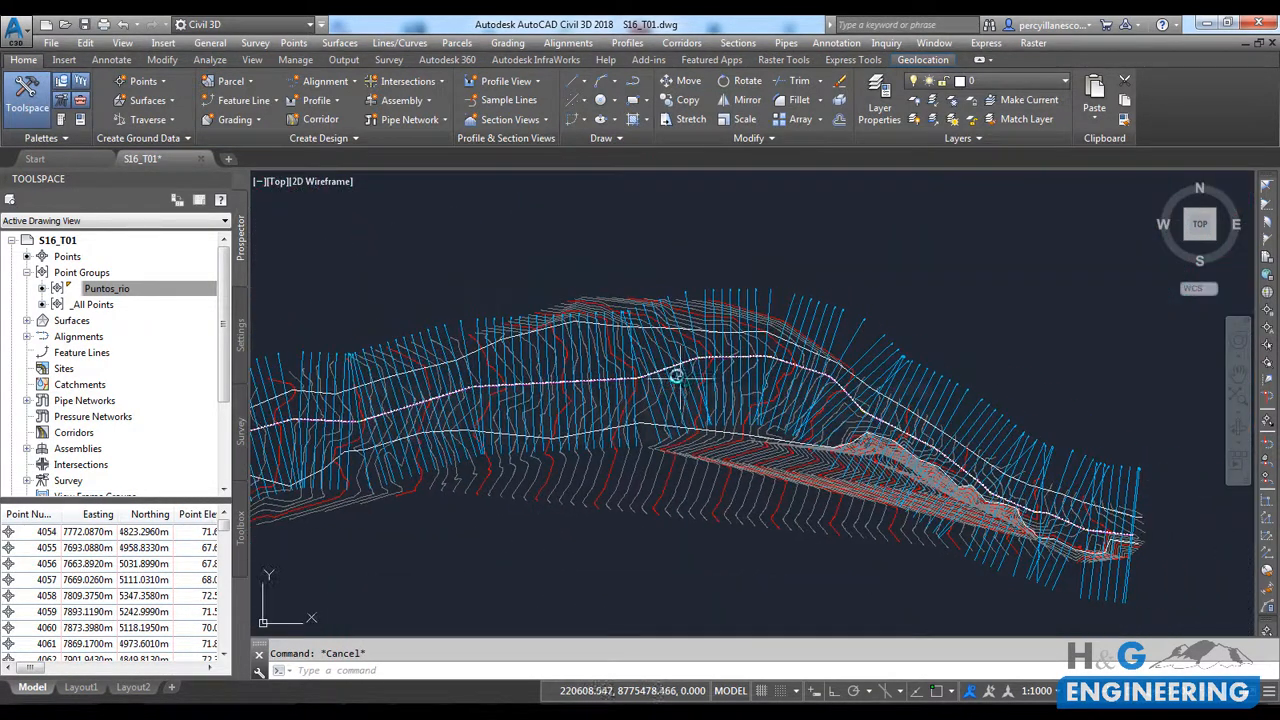
scroll(614, 311, up, 3)
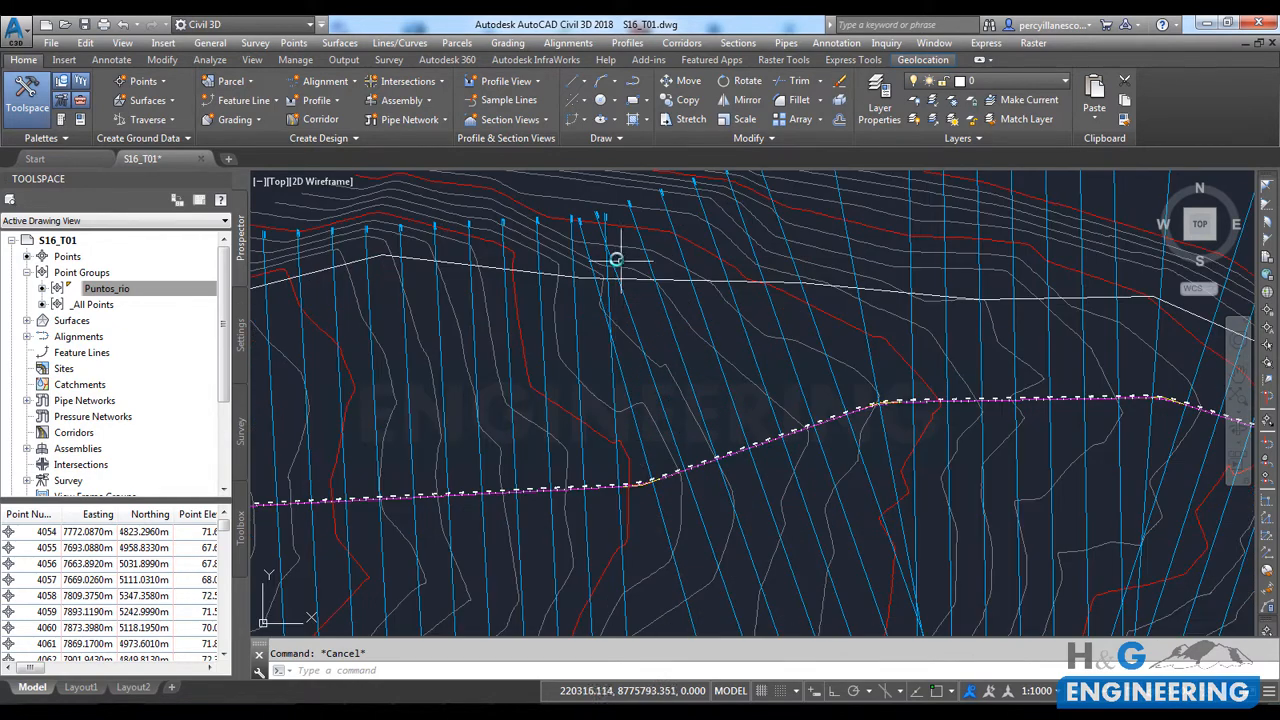
click(594, 213)
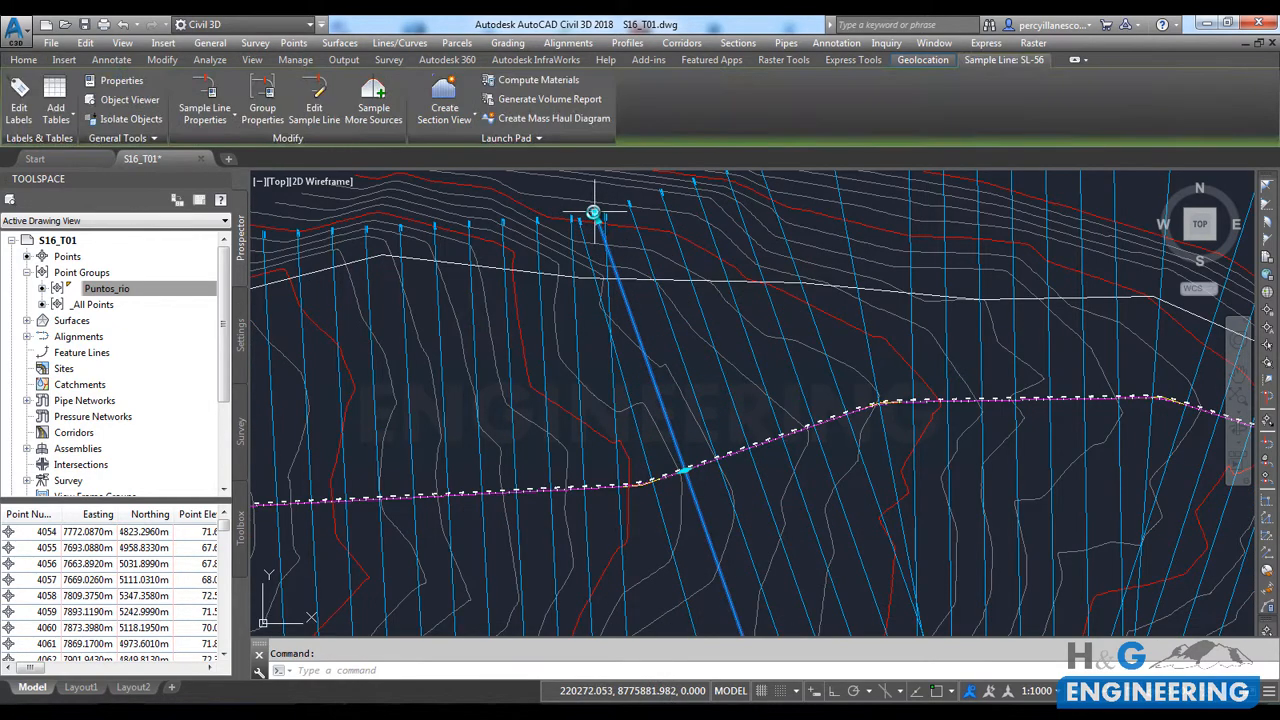
click(594, 213)
scroll(615, 208, up, 4)
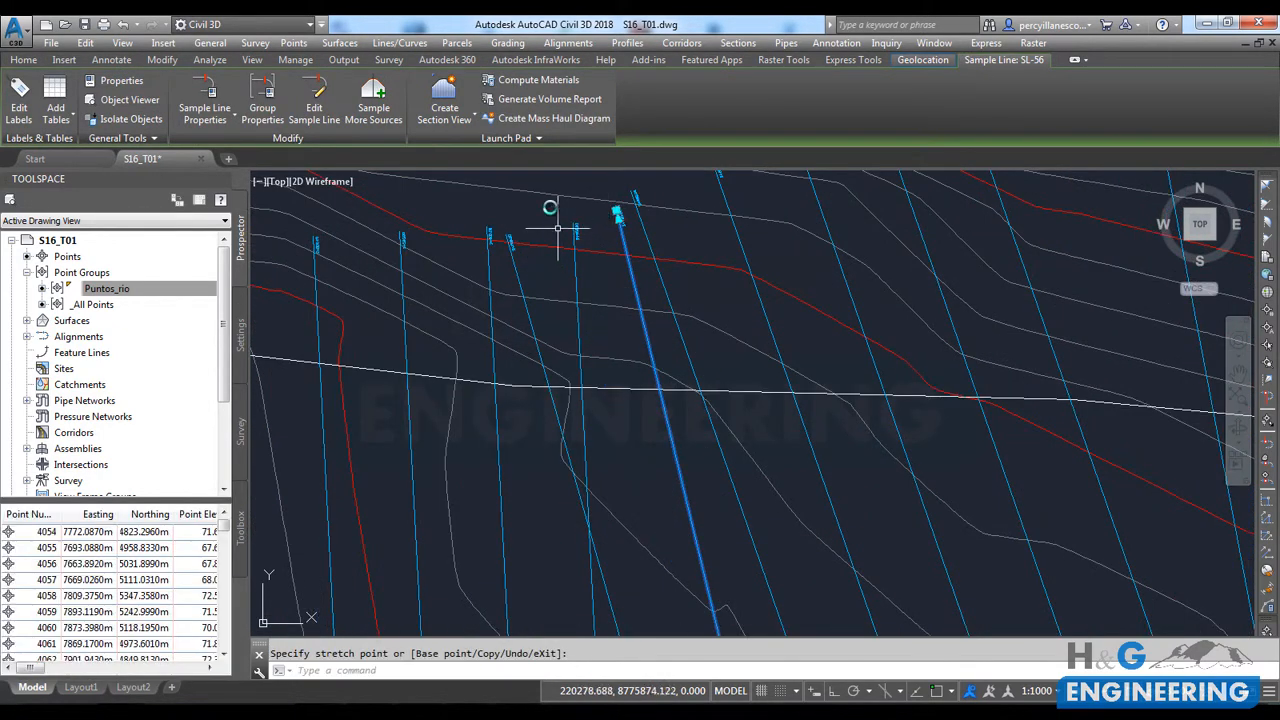
Step: Stretch the northern end of the sample line between SL-54 and SL-56 eastward, close to the end of SL-54
scroll(548, 228, down, 3)
scroll(543, 225, up, 2)
click(520, 188)
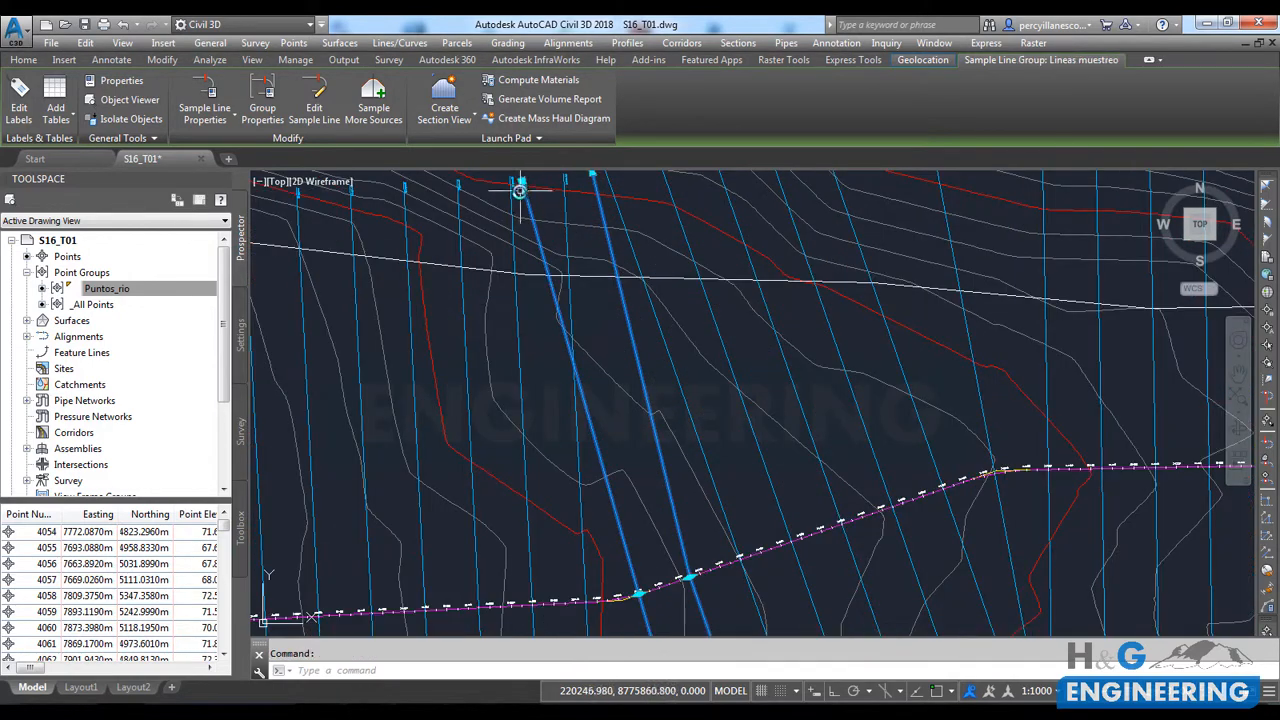
click(520, 182)
scroll(537, 286, up, 4)
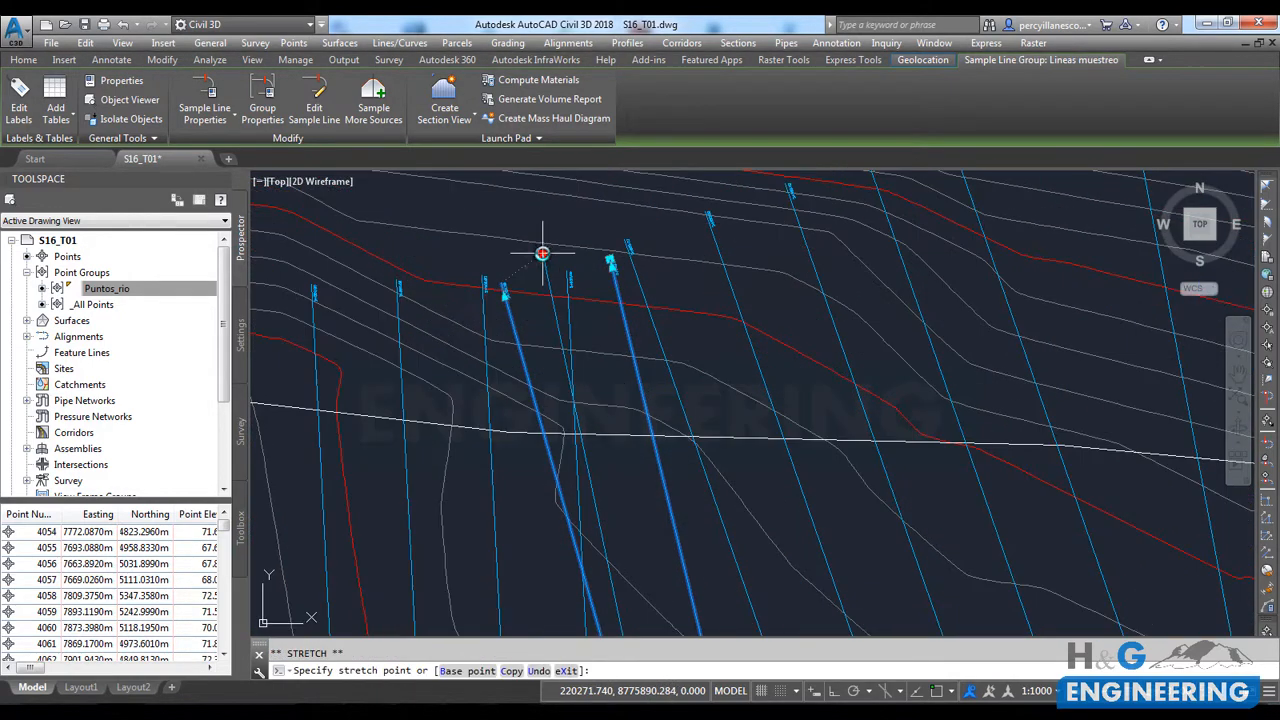
click(564, 274)
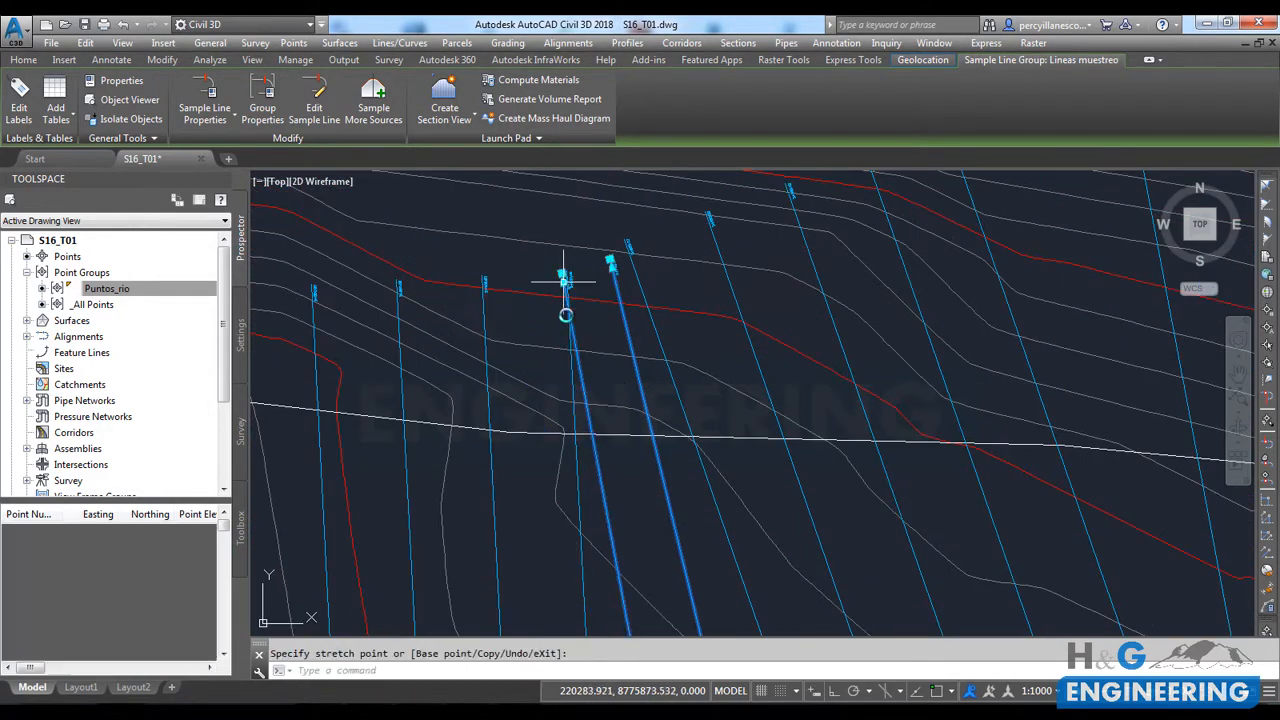
key(Escape)
Step: Stretch the northern end of sample line SL-54 westward, clear of the line beside it
click(575, 371)
click(563, 269)
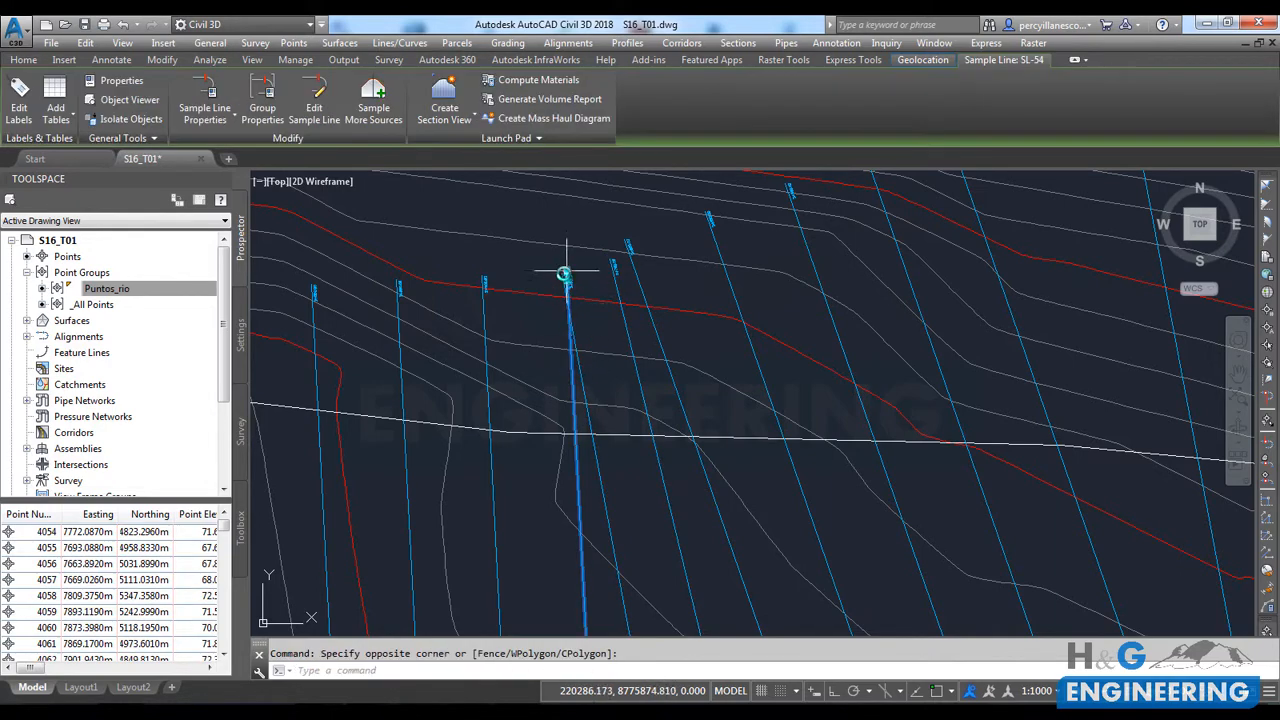
click(563, 269)
scroll(530, 272, down, 6)
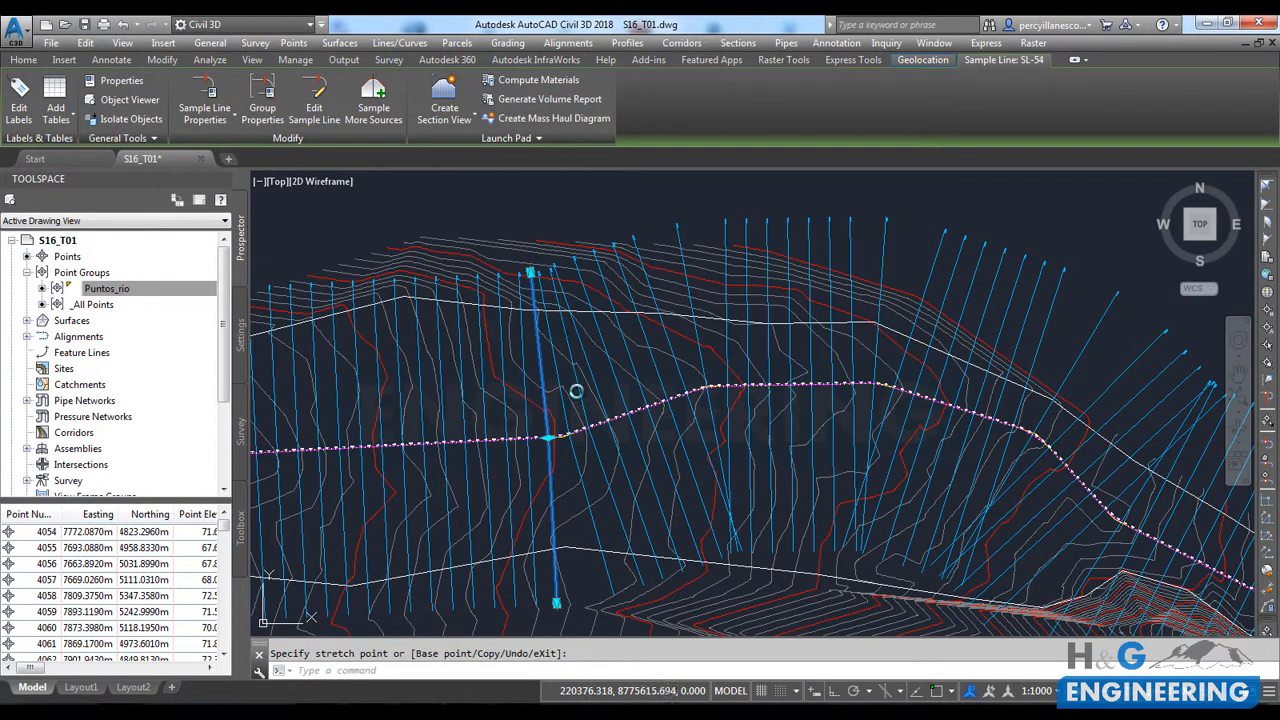
key(Escape)
scroll(548, 349, up, 5)
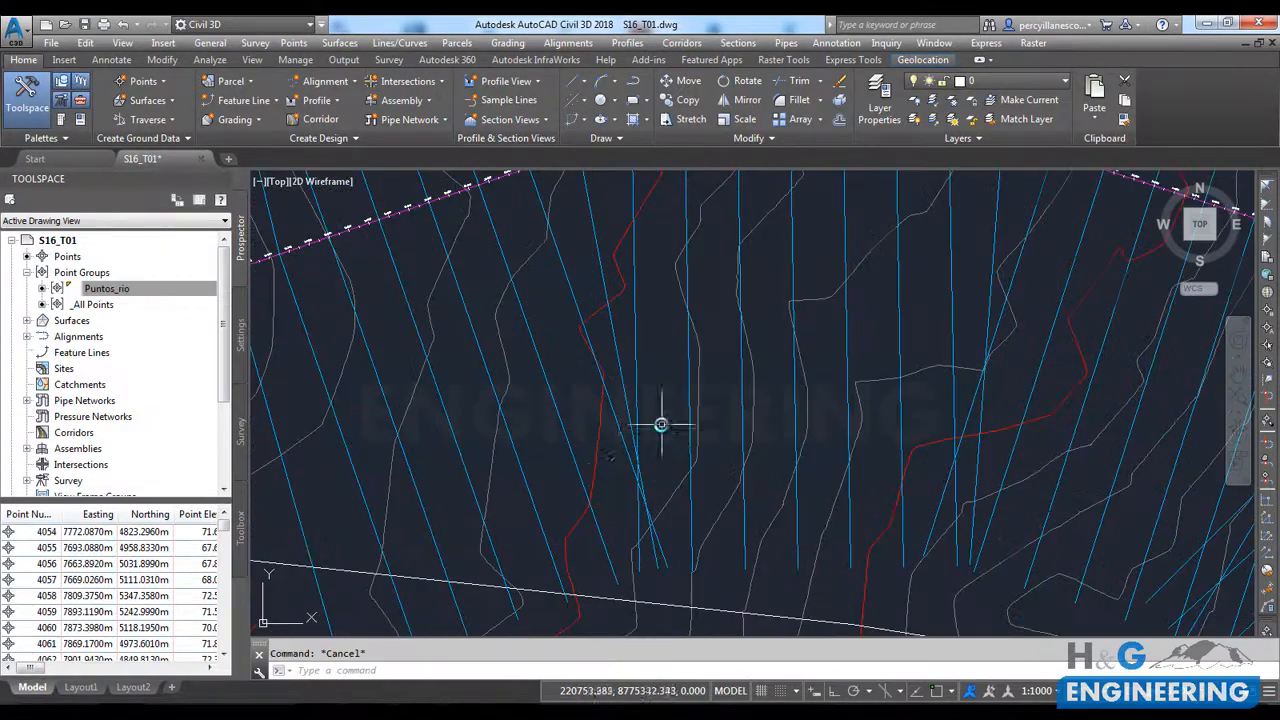
scroll(620, 432, down, 5)
scroll(615, 423, up, 5)
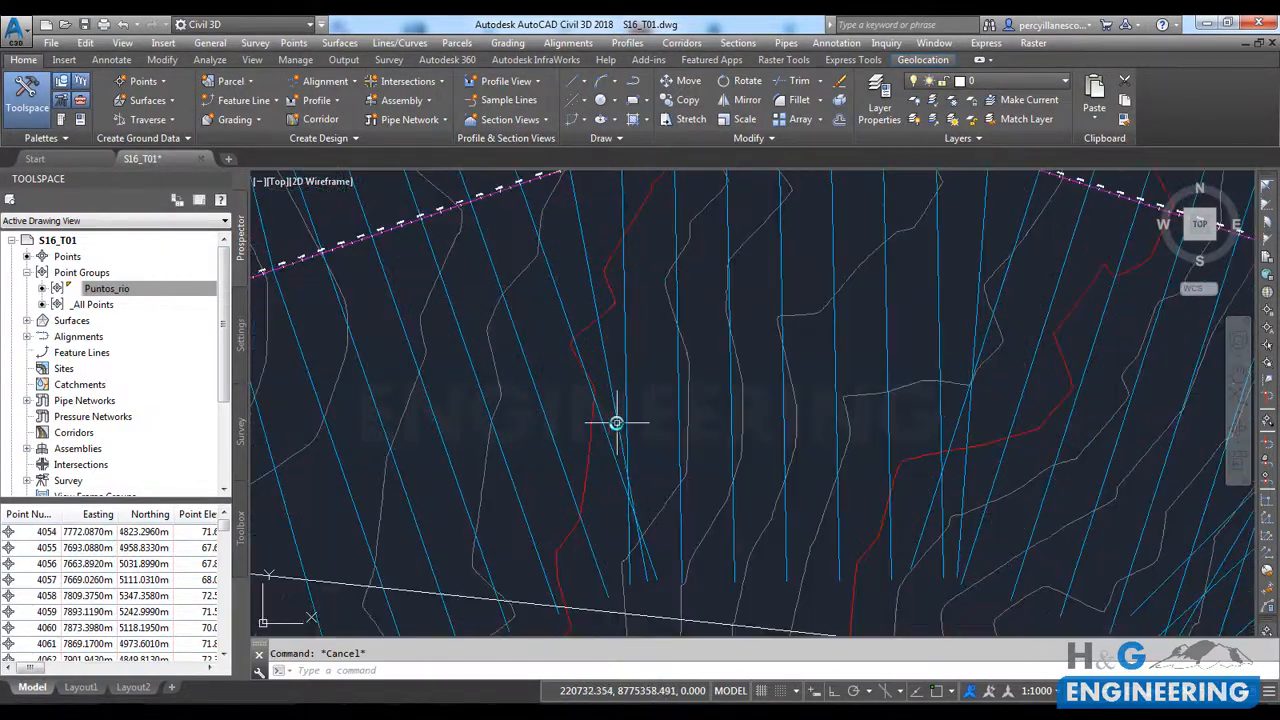
scroll(616, 423, down, 2)
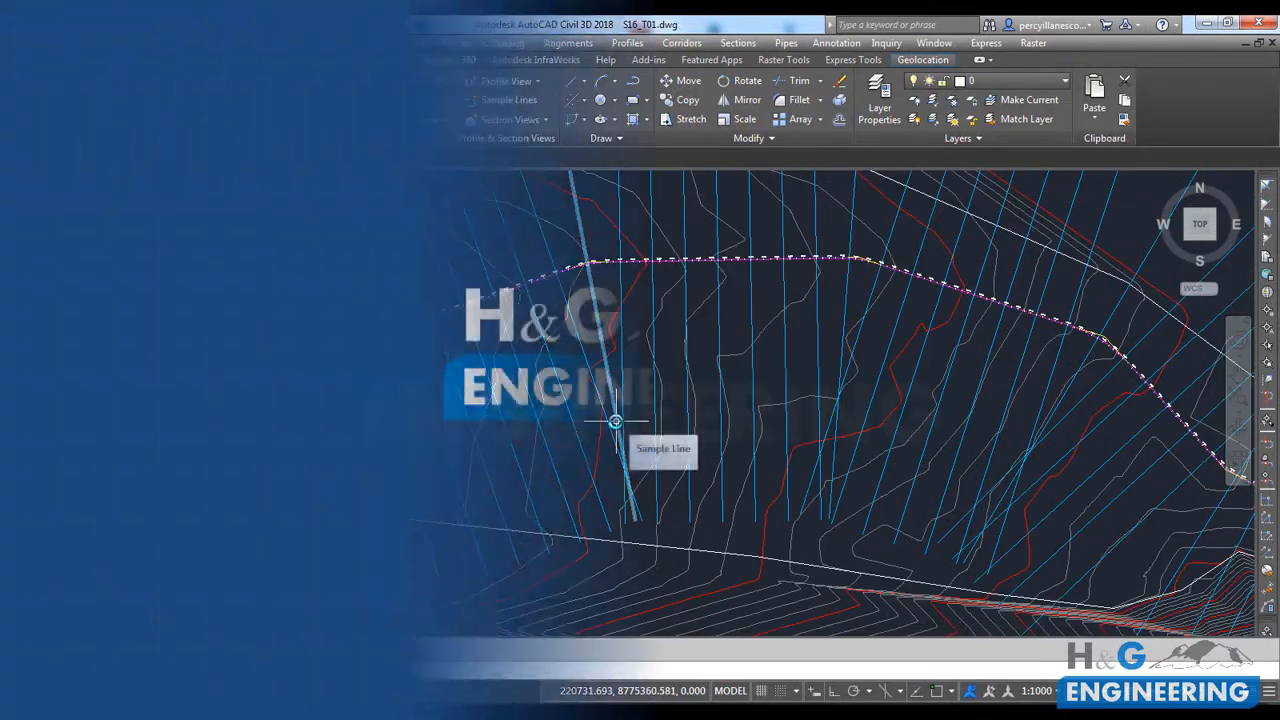